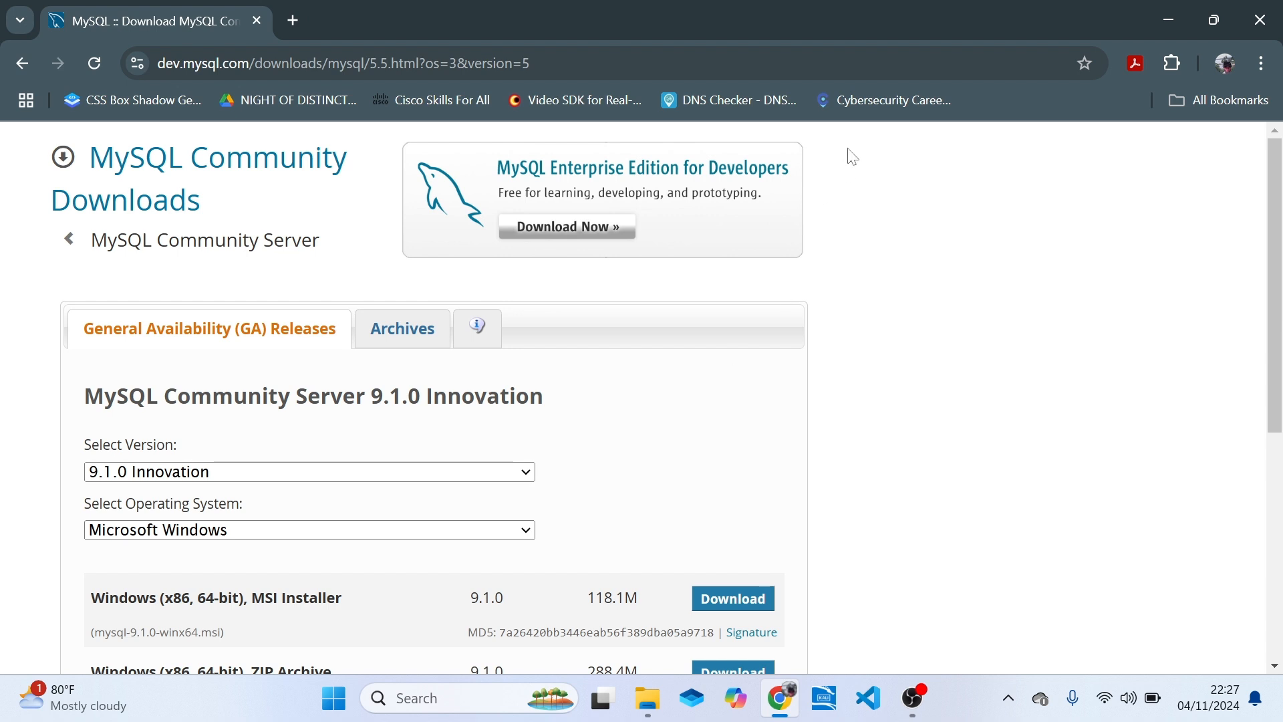
click(535, 64)
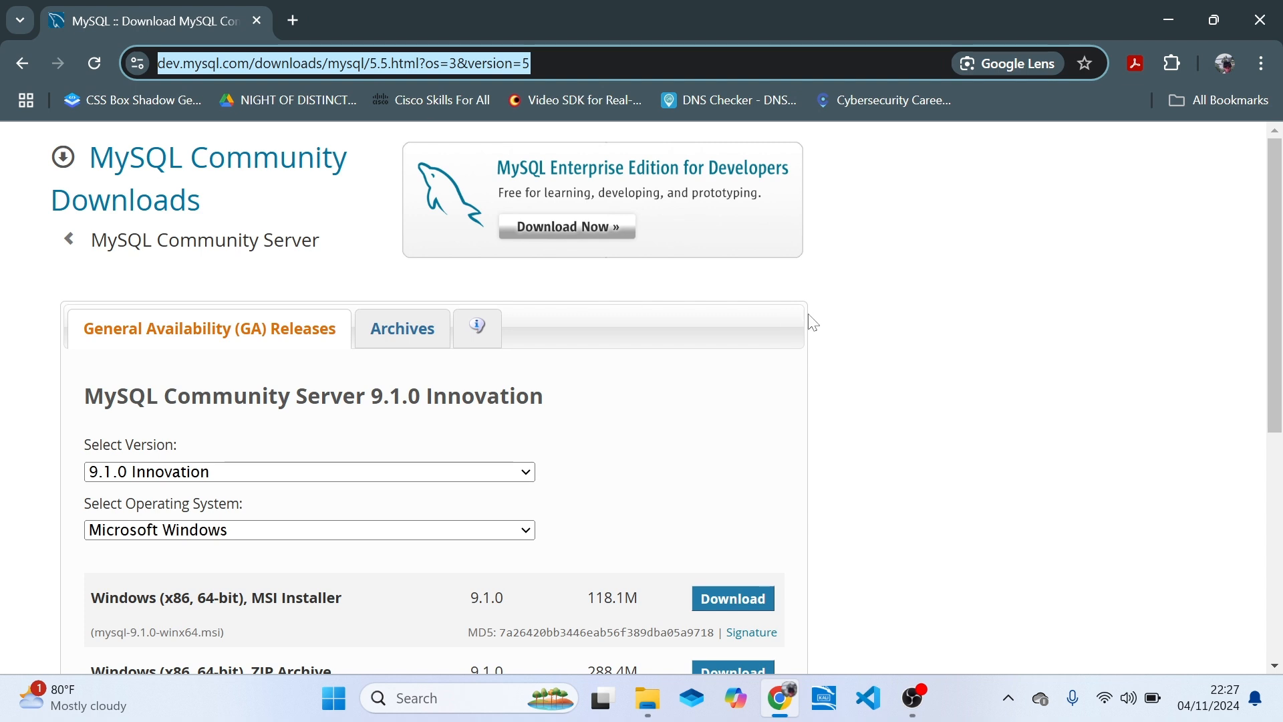
drag(1281, 409, 1280, 498)
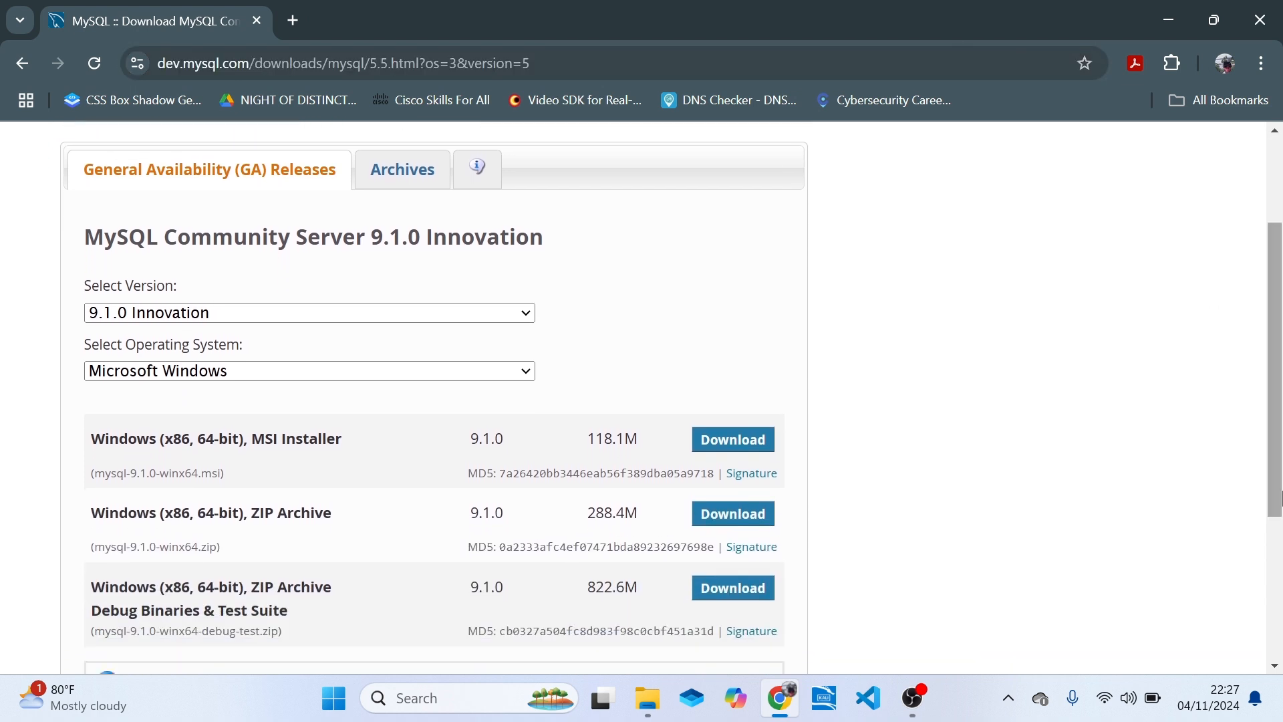
click(448, 320)
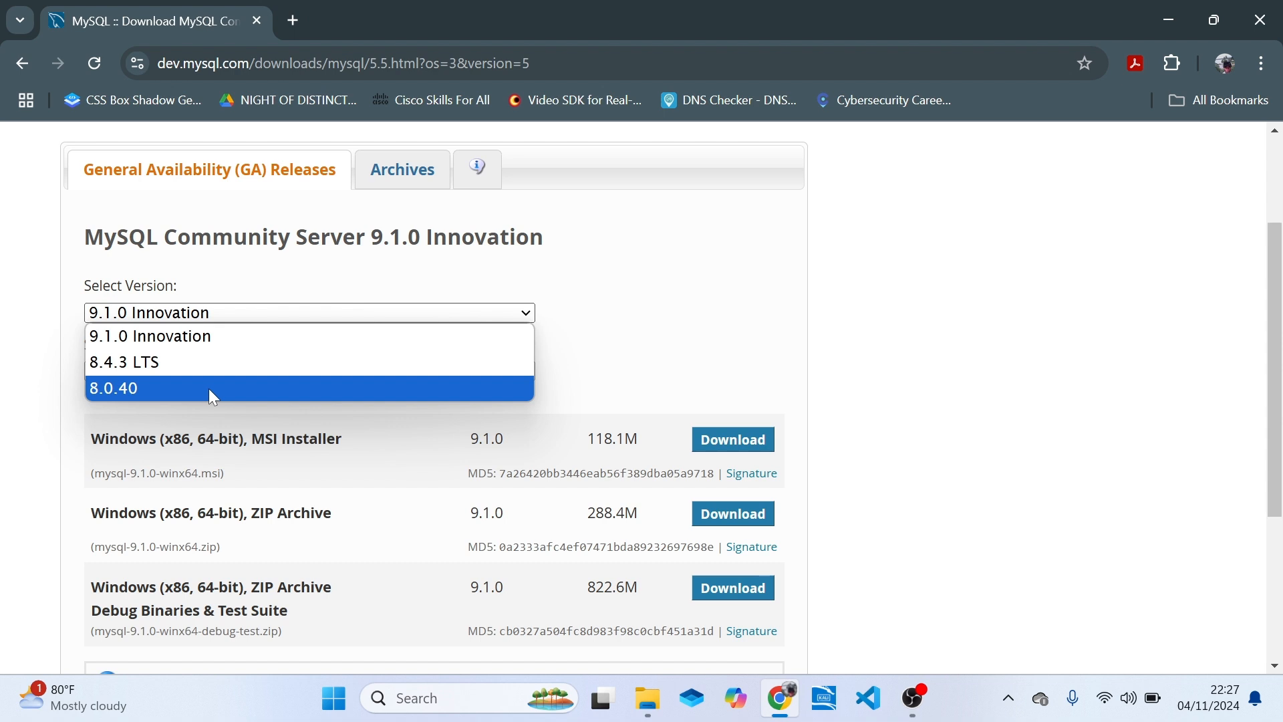
key(Escape)
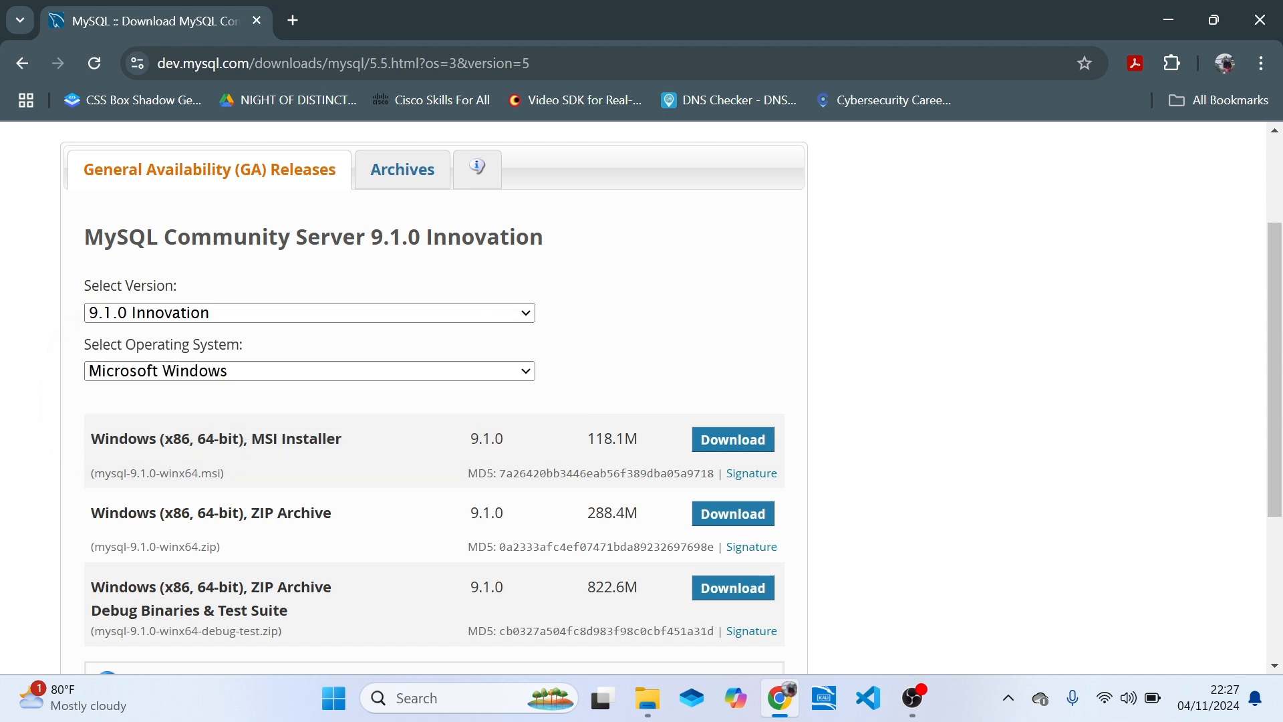
click(211, 376)
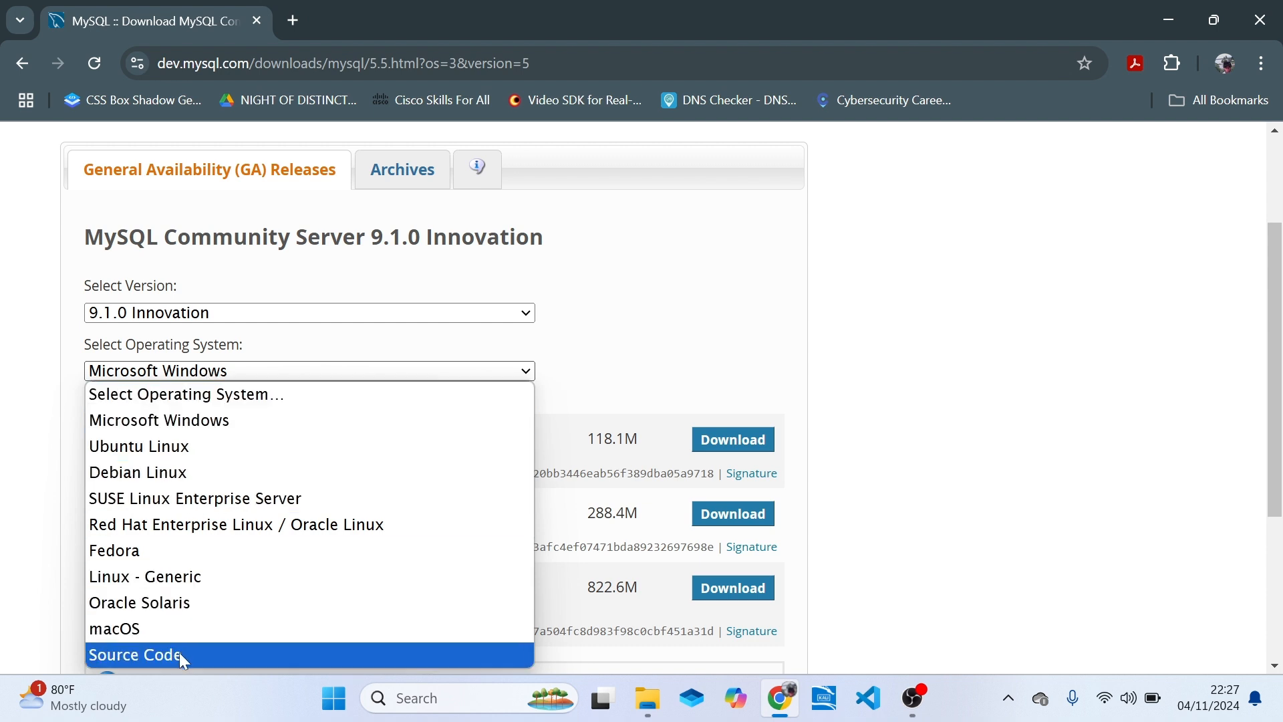
click(355, 356)
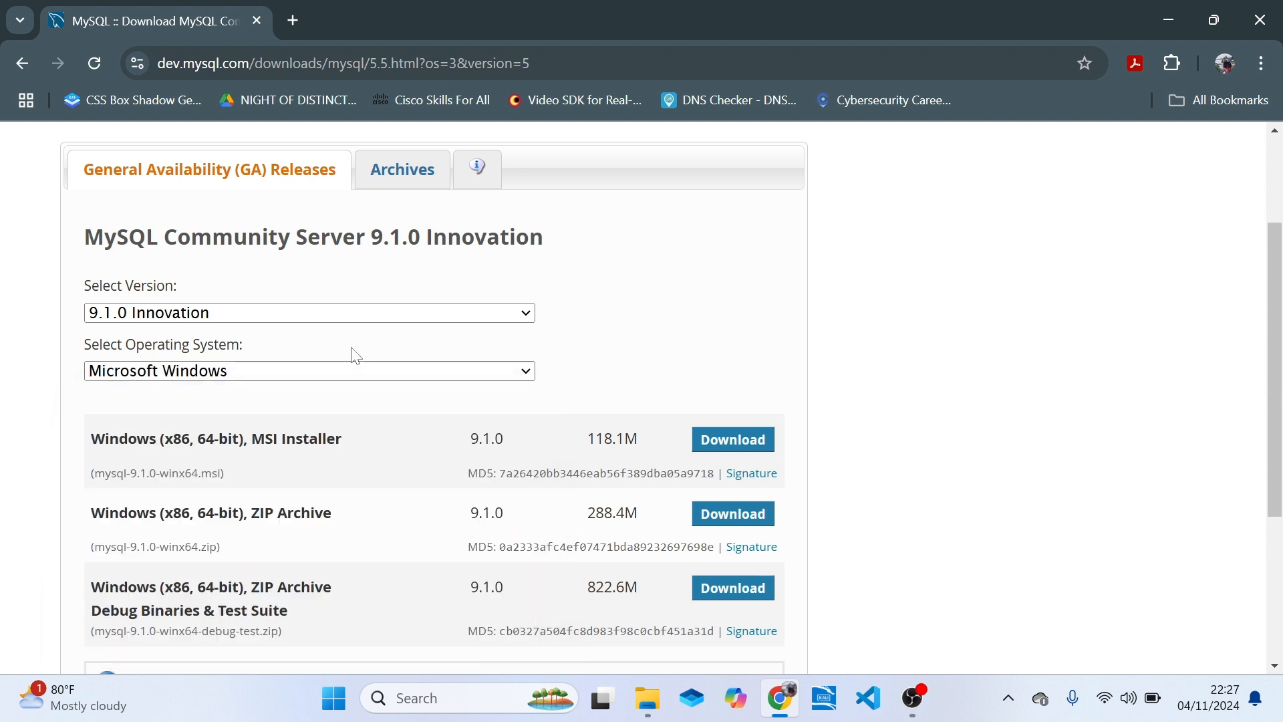
Choose version 9.1.0 Innovation and the Microsoft Windows operating system for the MySQL Community Server download.
click(285, 314)
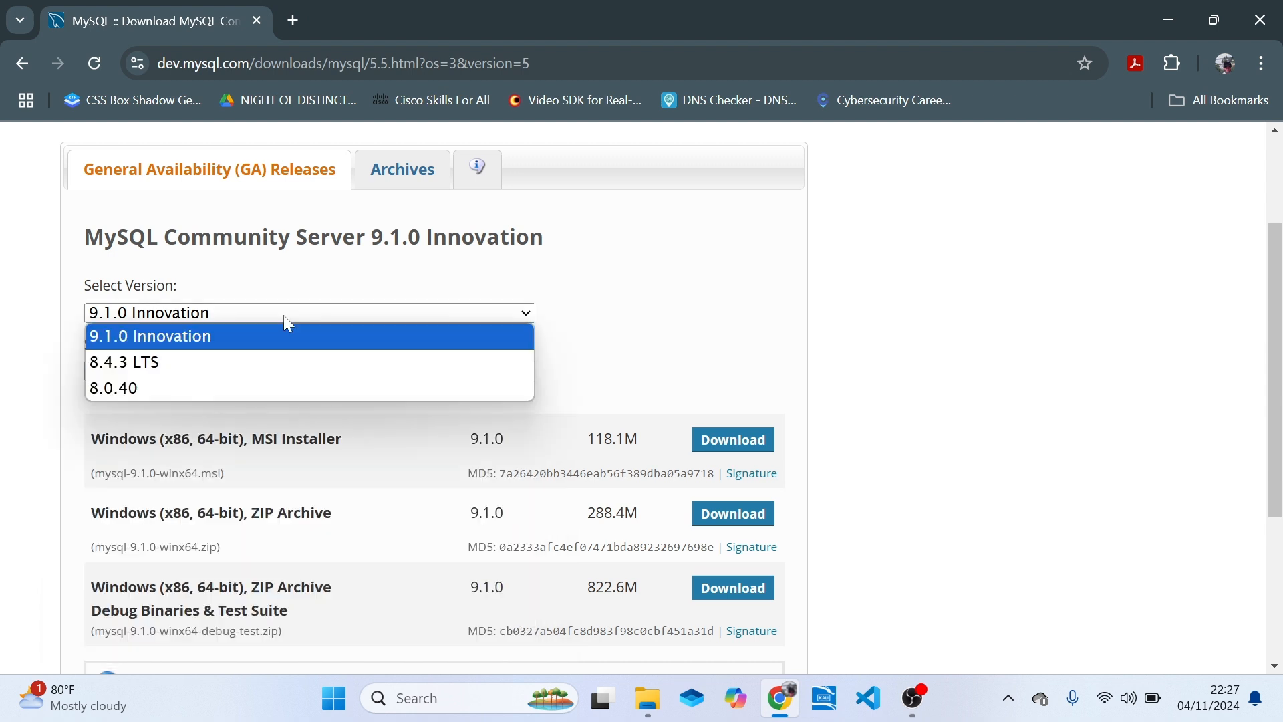
click(235, 346)
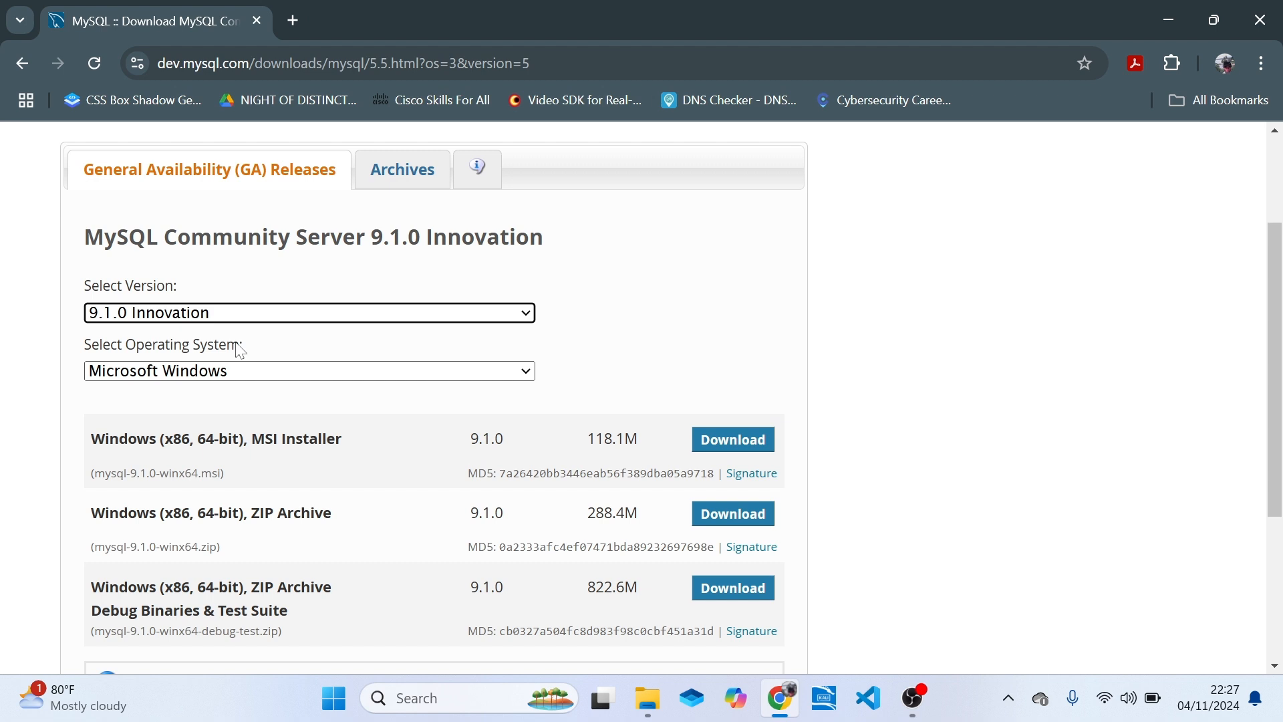
click(210, 371)
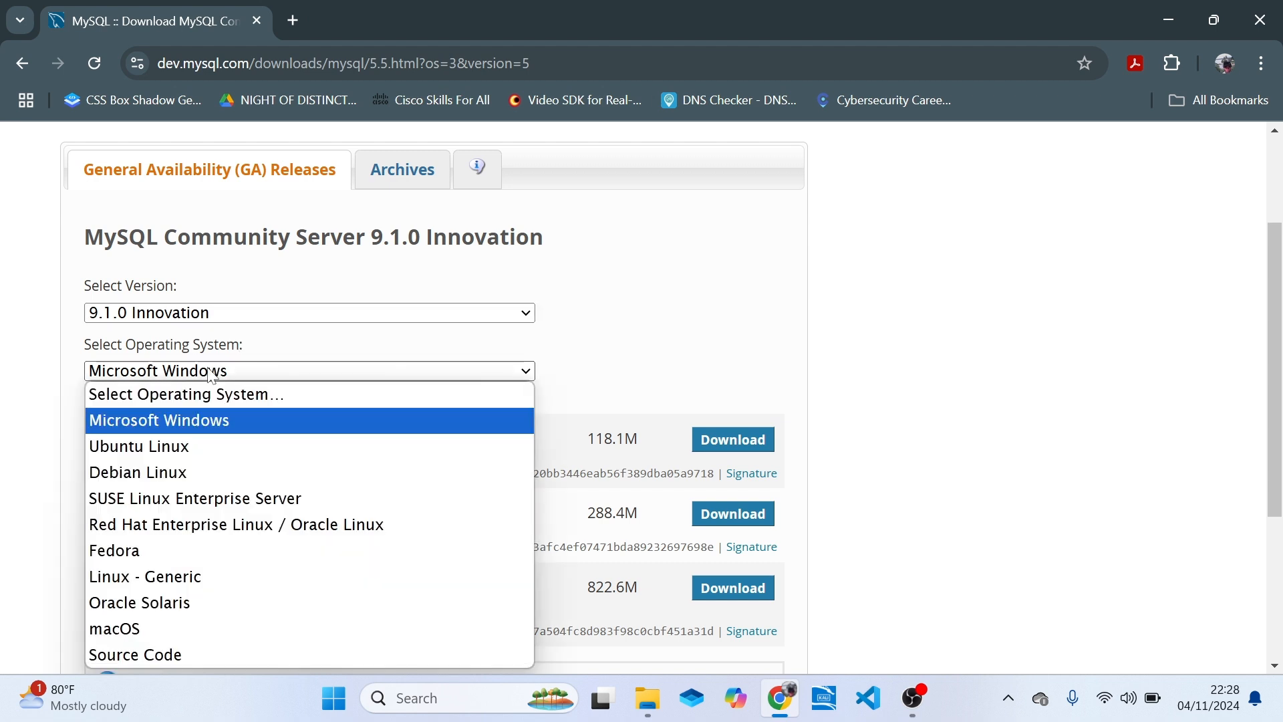
click(183, 423)
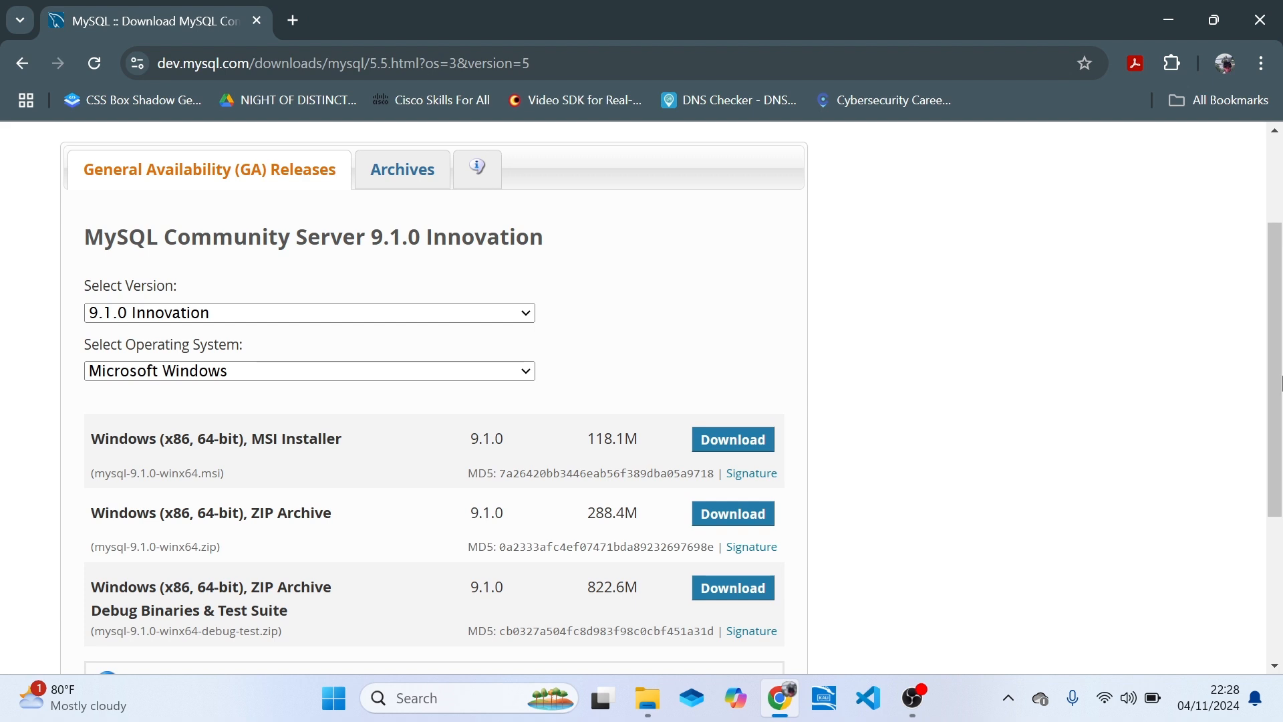
Open the download page of the Windows (x86, 64-bit) MSI Installer for version 9.1.0 and look over its account options.
drag(1281, 381, 1281, 488)
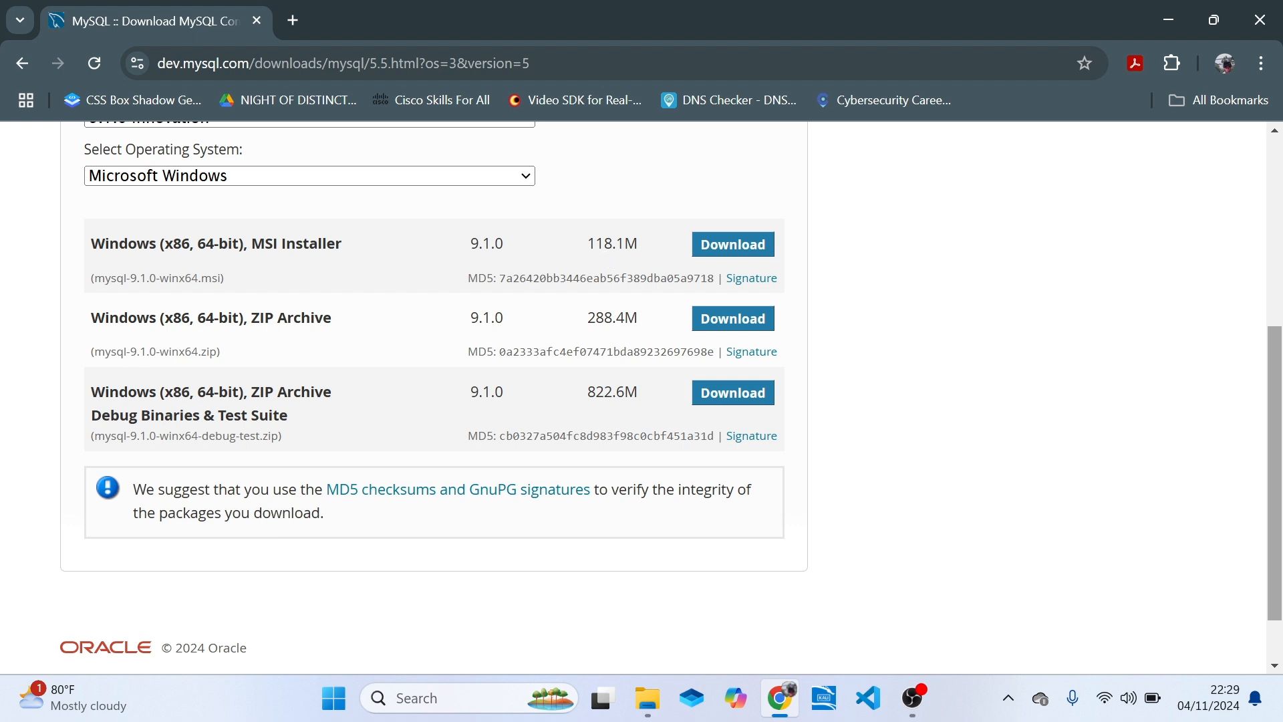
click(731, 253)
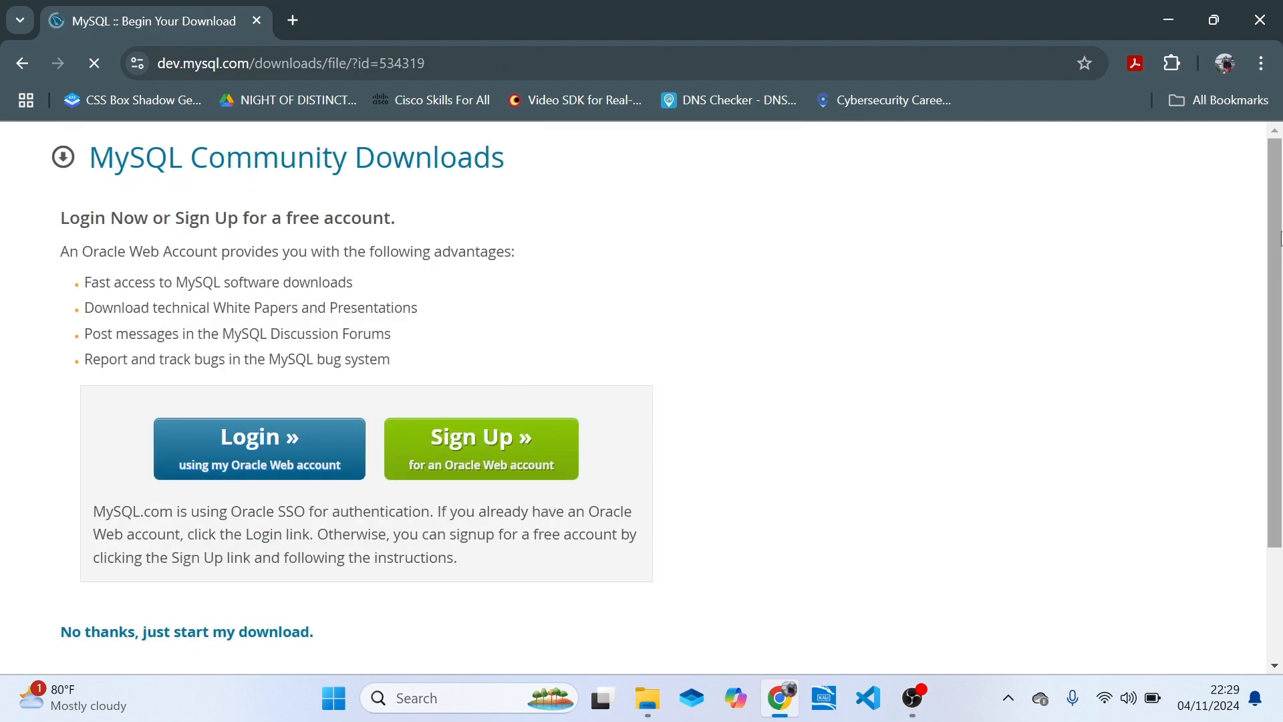
mouse_move(1280, 256)
mouse_down()
mouse_move(1282, 367)
mouse_move(1282, 274)
mouse_up()
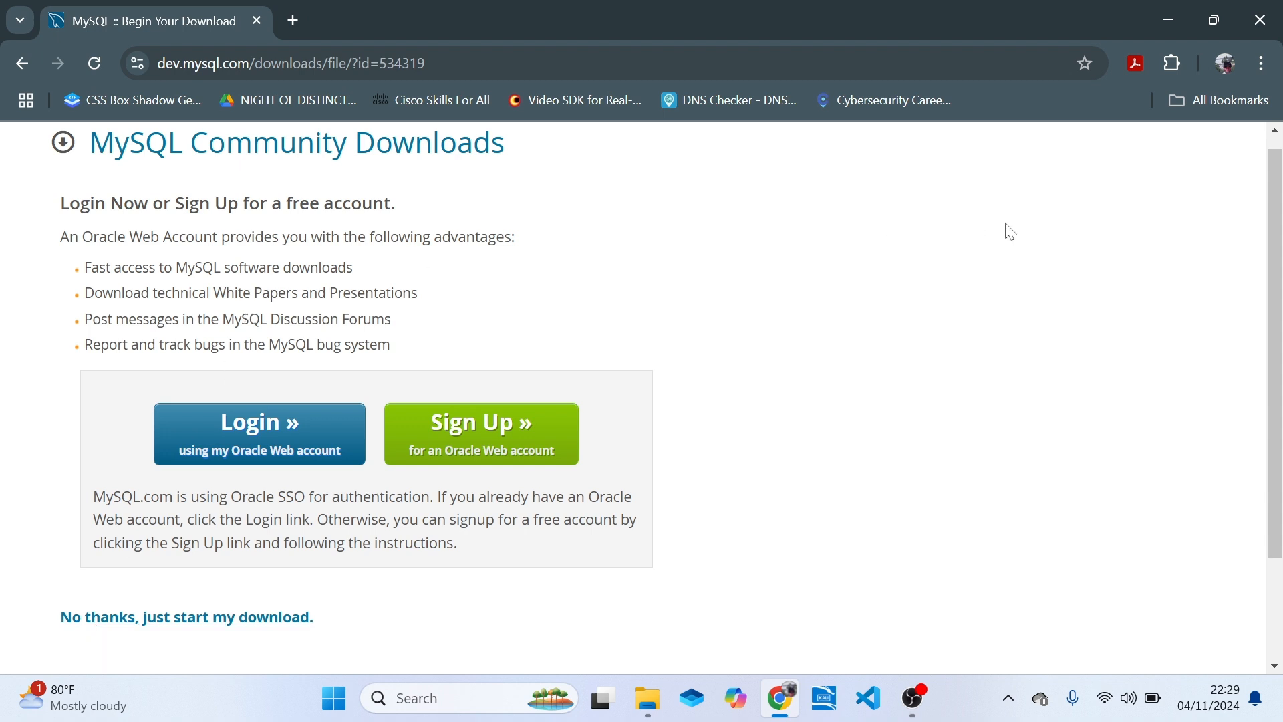
scroll(1280, 468, down, 3)
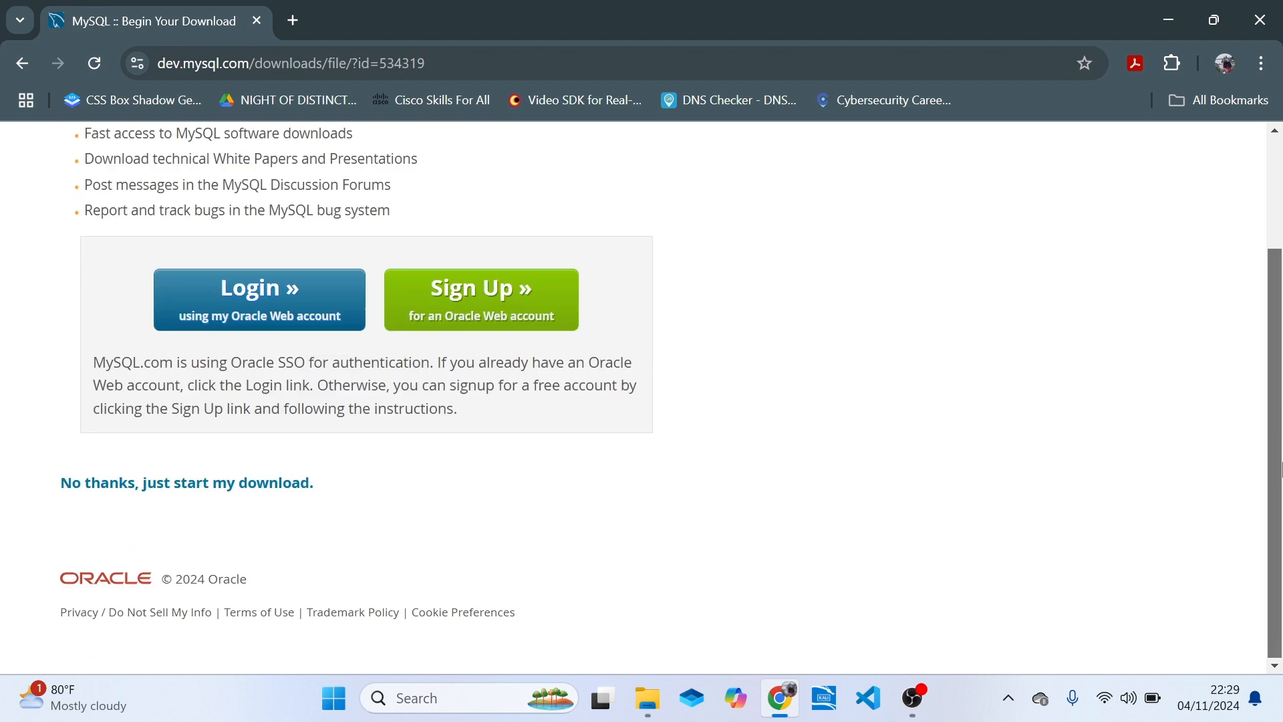
scroll(1280, 401, up, 2)
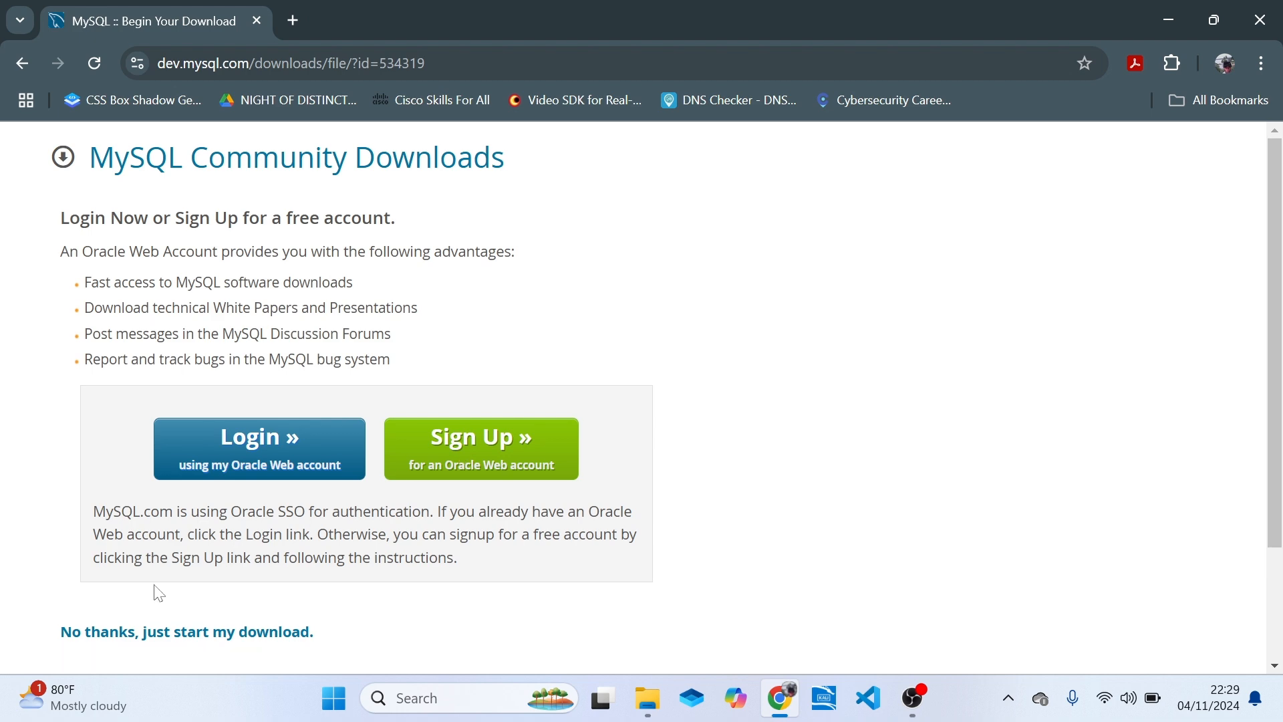
Switch to File Explorer, copy mysql-9.1.0-winx64.msi from Downloads to the desktop and place it below the Hash verification folder.
click(1168, 20)
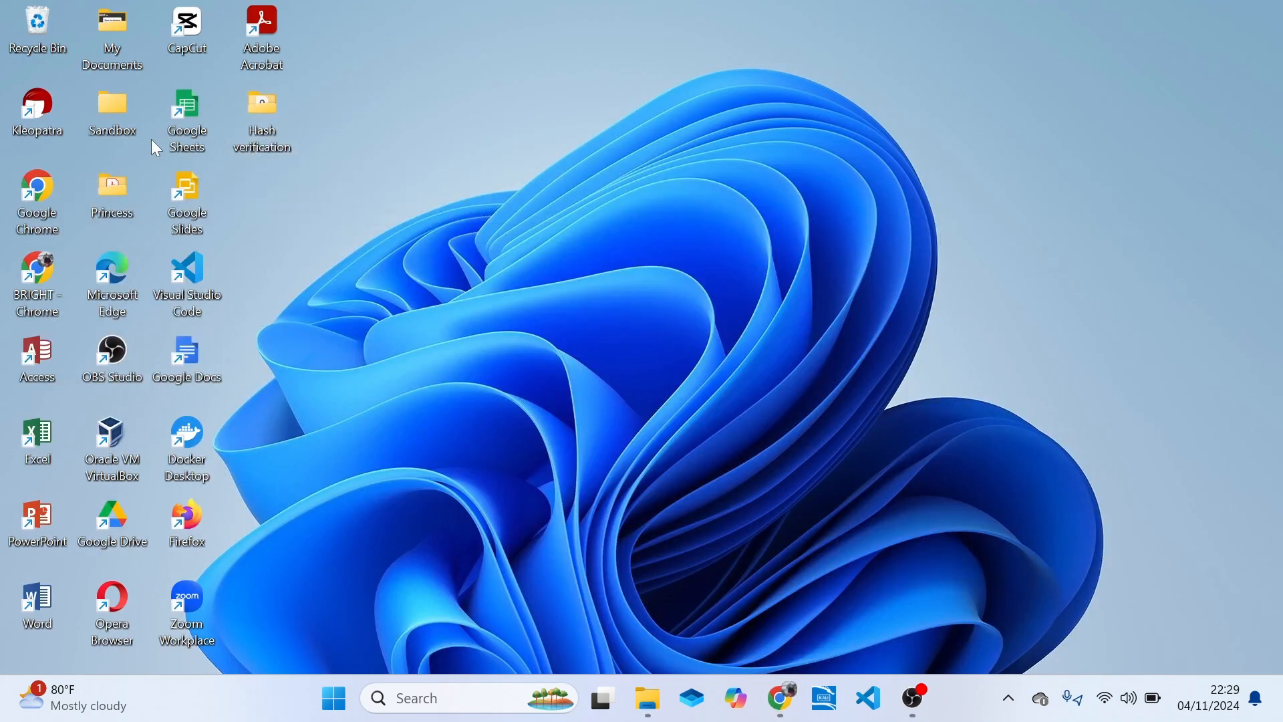
click(648, 700)
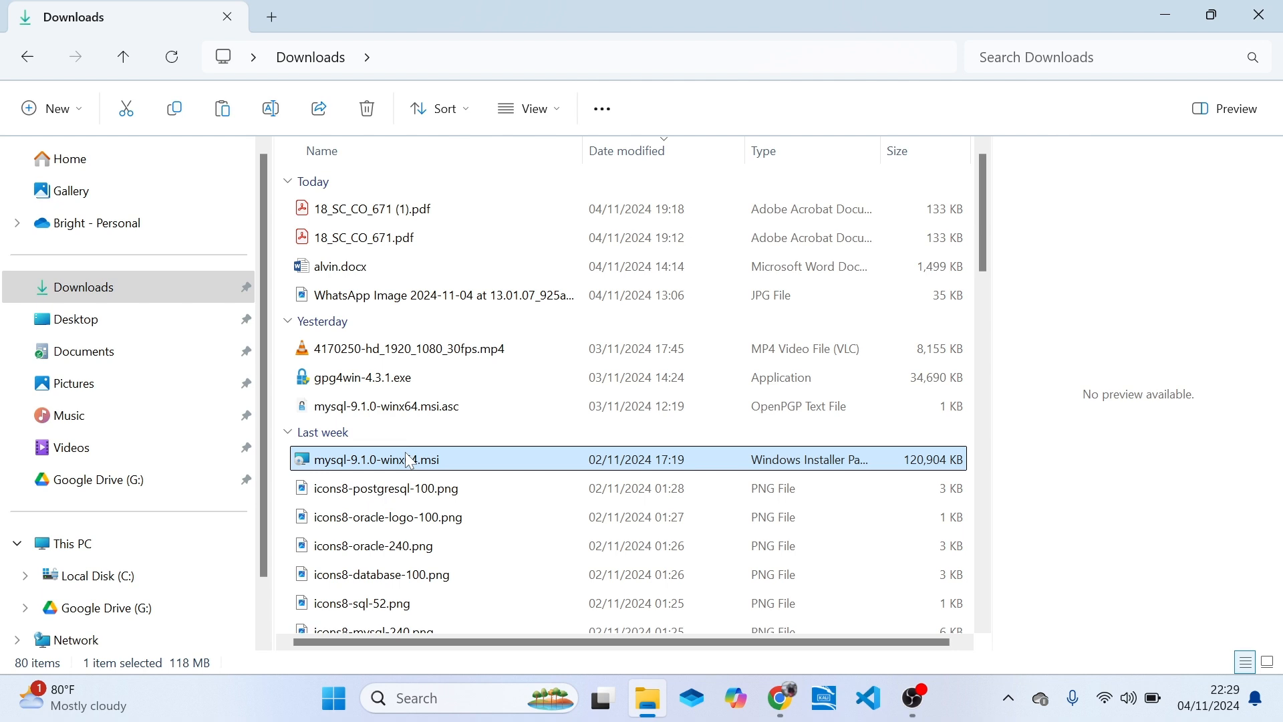
mouse_move(406, 462)
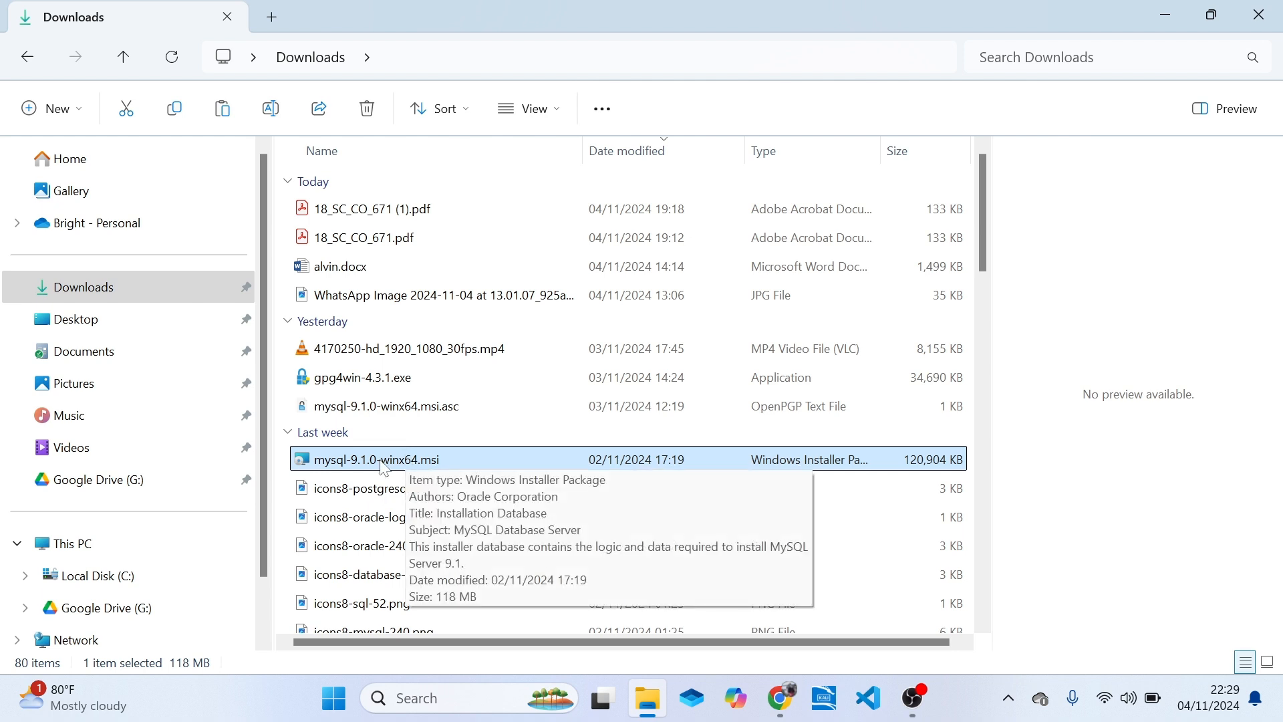
click(435, 459)
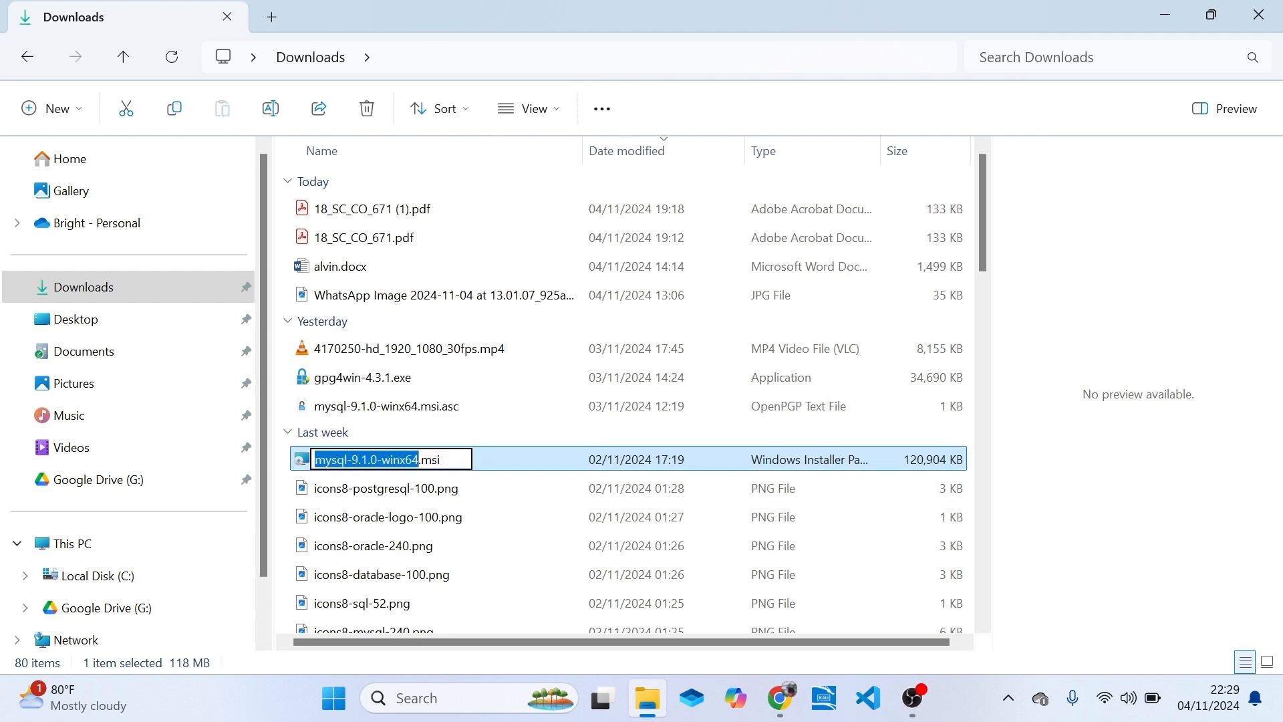
click(565, 460)
key(super+d)
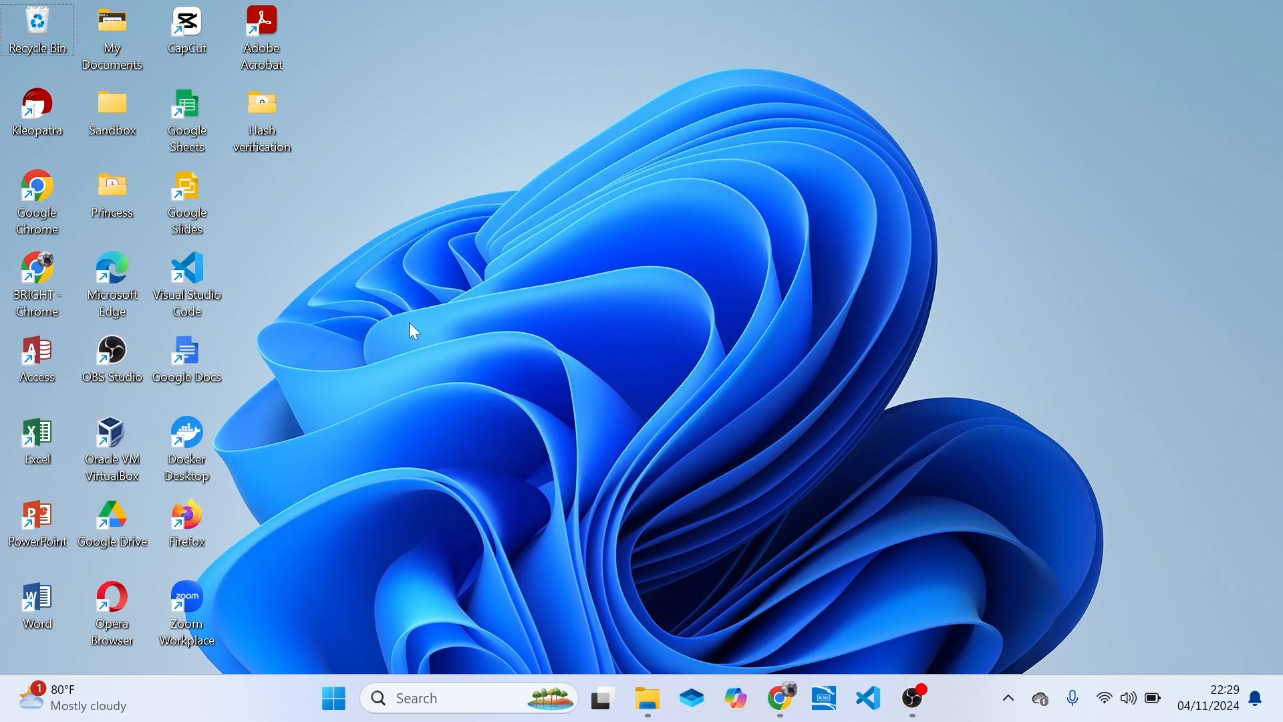
key(ctrl+v)
drag(27, 125, 289, 235)
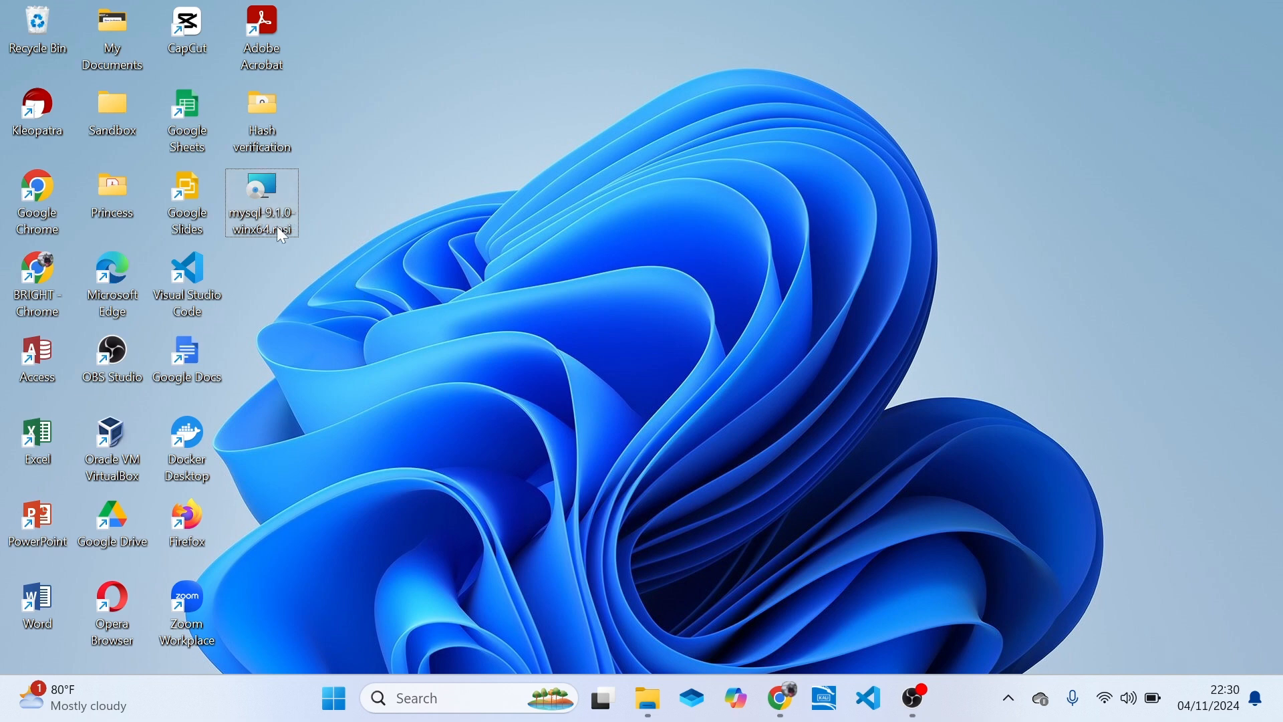
Open mysql-9.1.0-winx64.msi from the desktop and allow the installer to run.
mouse_move(277, 226)
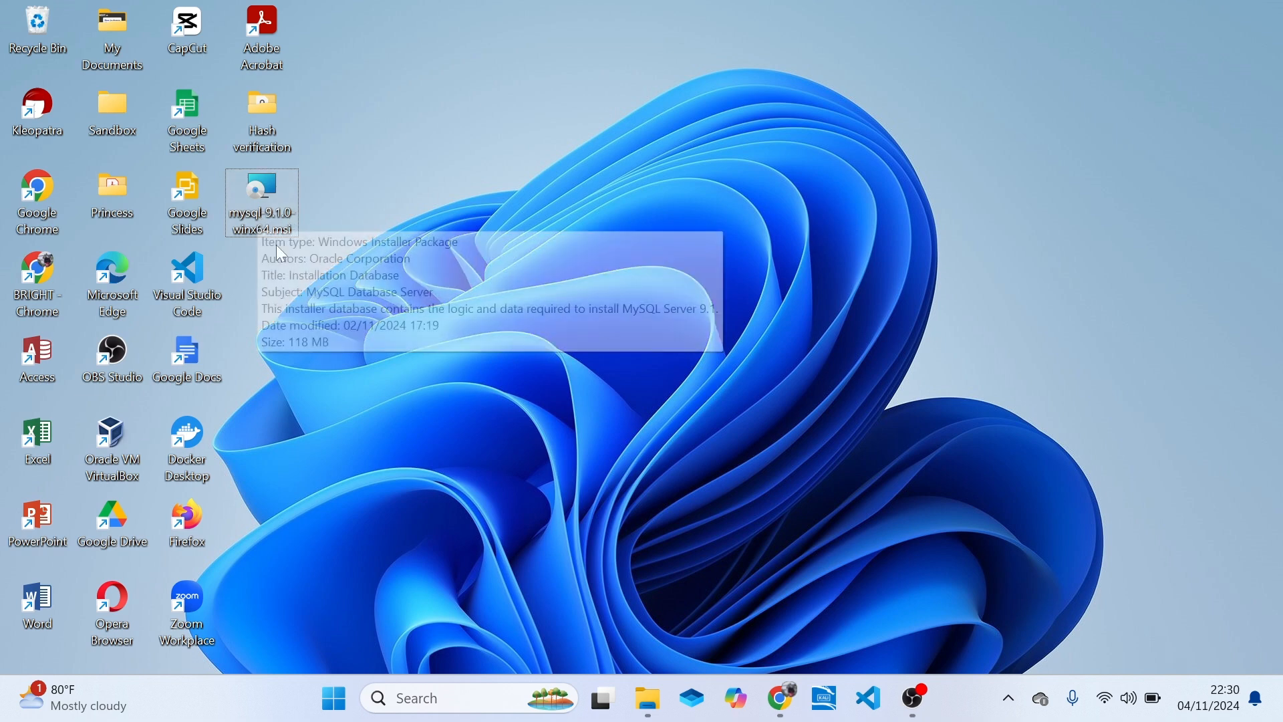
right_click(247, 201)
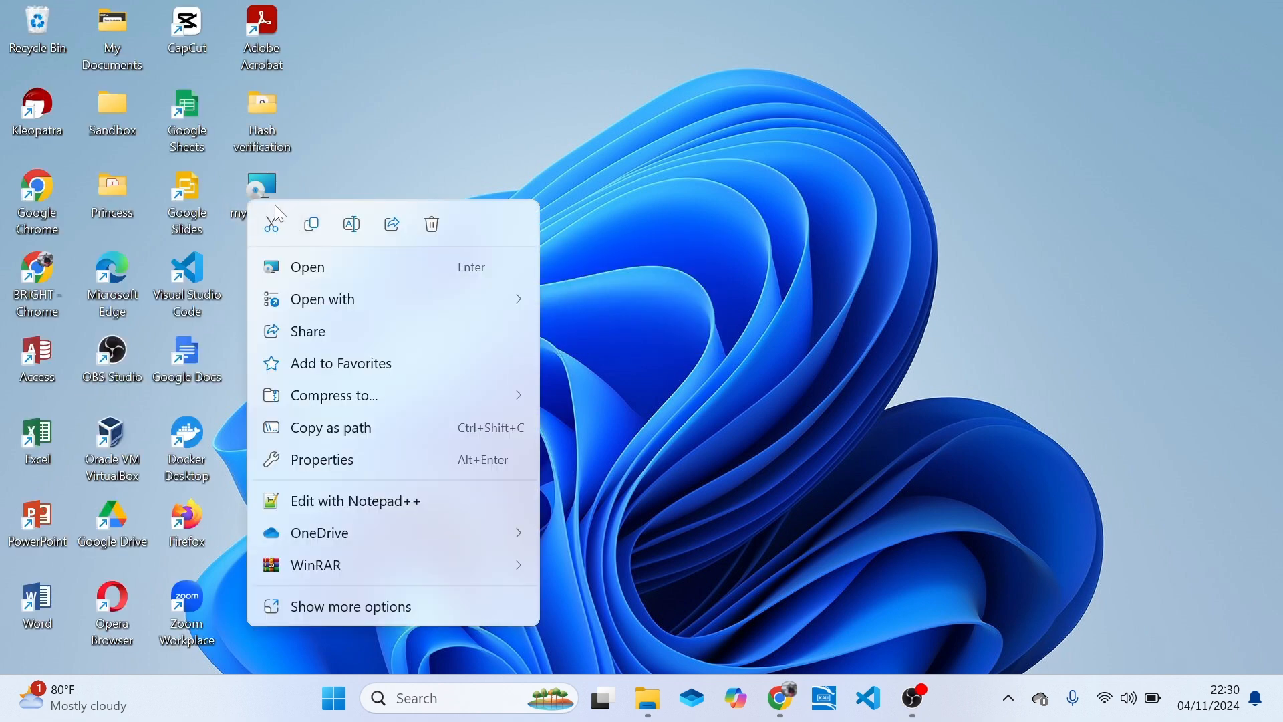
click(260, 199)
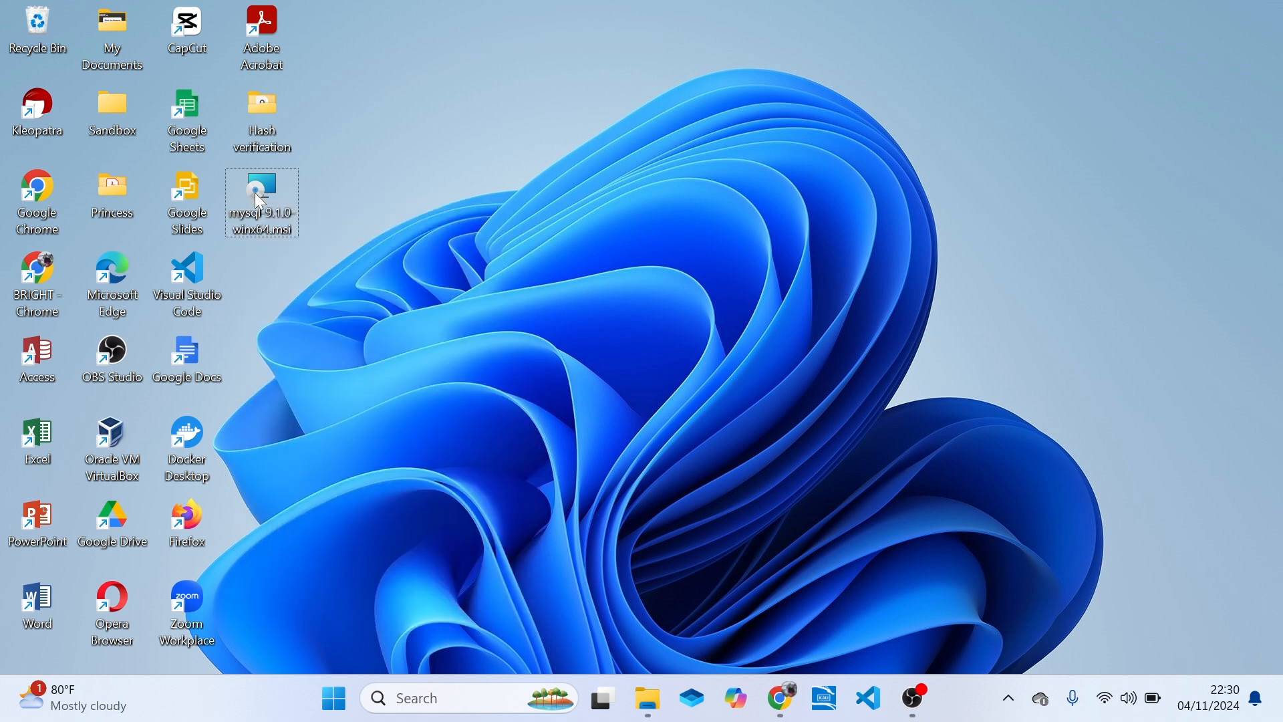
right_click(260, 200)
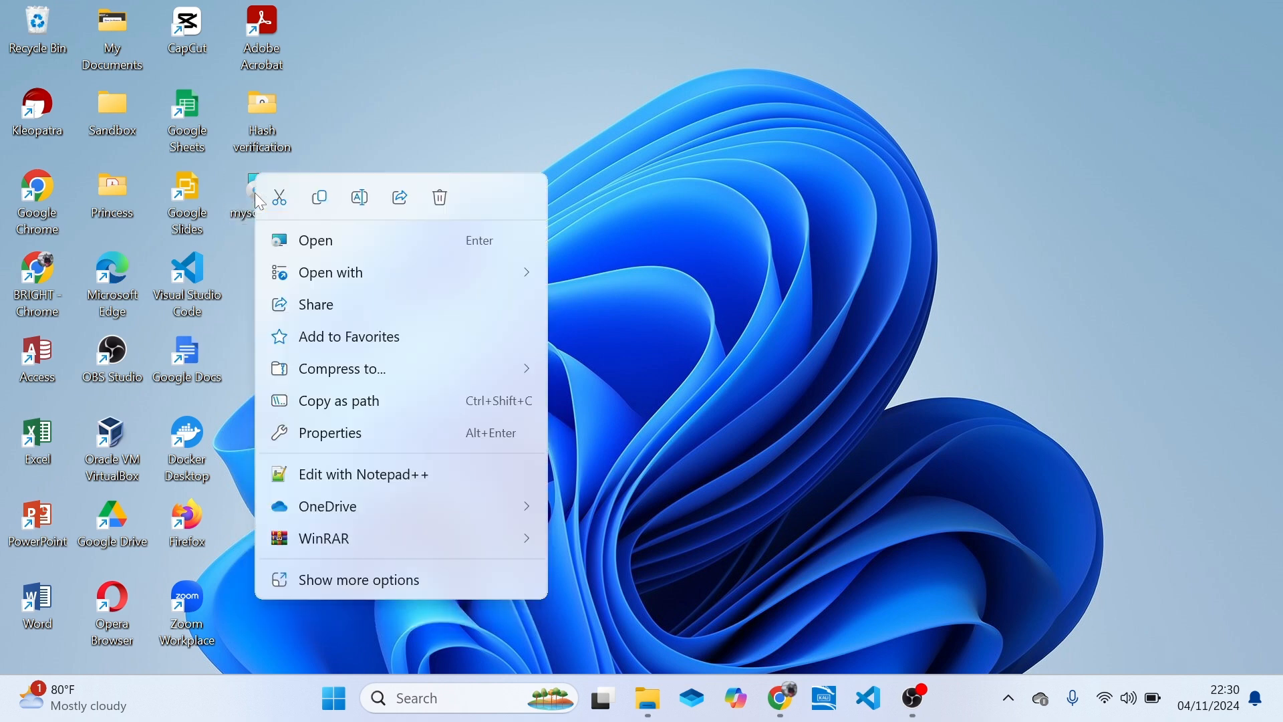
click(336, 246)
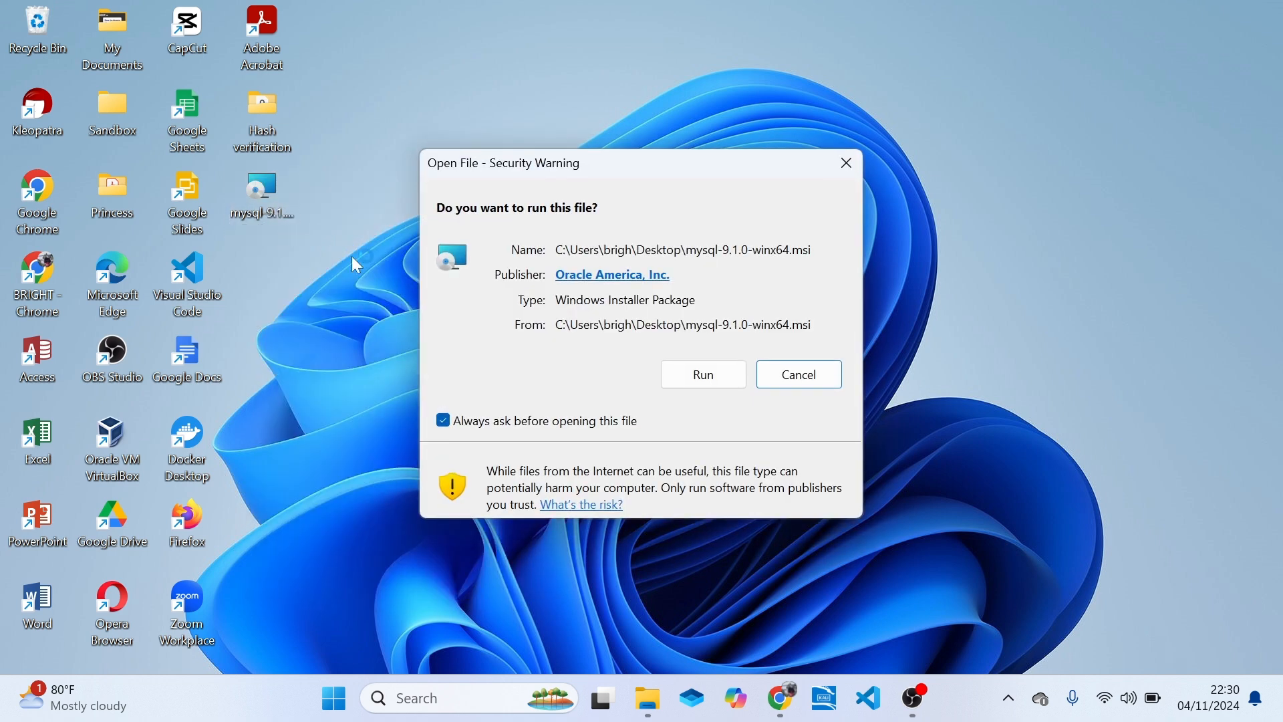
click(705, 378)
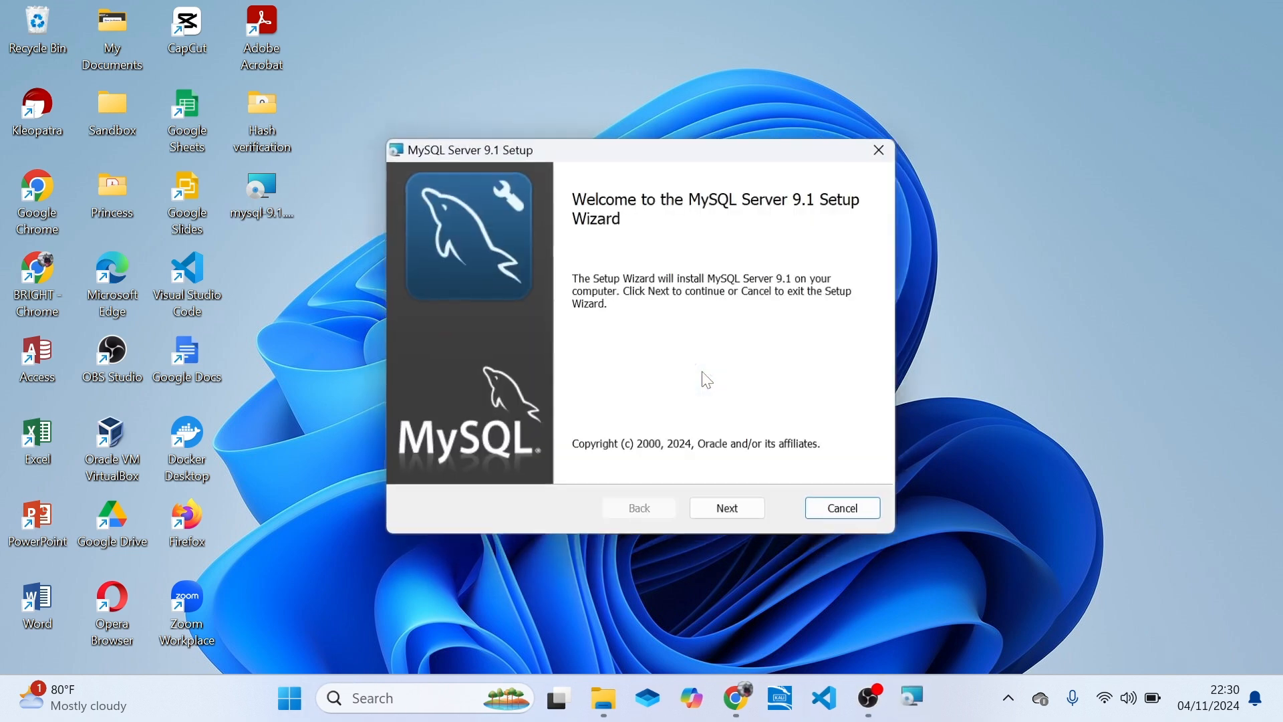
Proceed past the setup wizard's welcome page, accept the License Agreement terms and continue to the setup type.
click(739, 517)
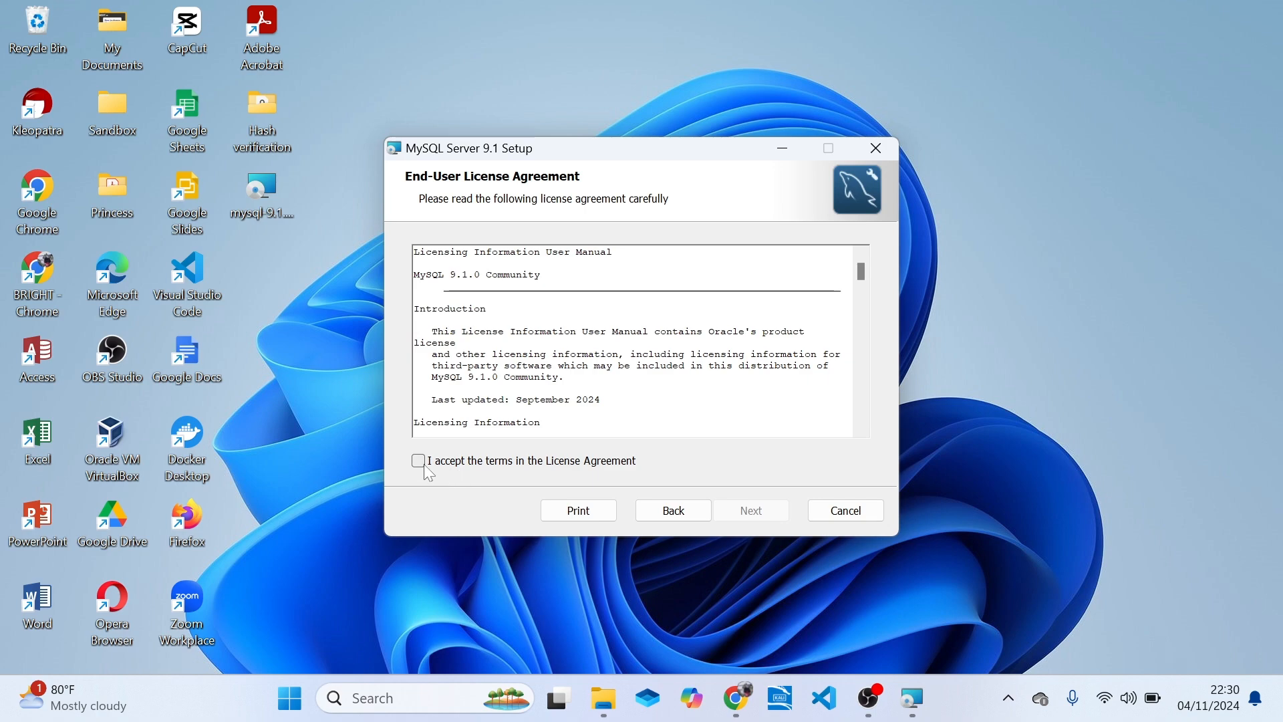
click(426, 467)
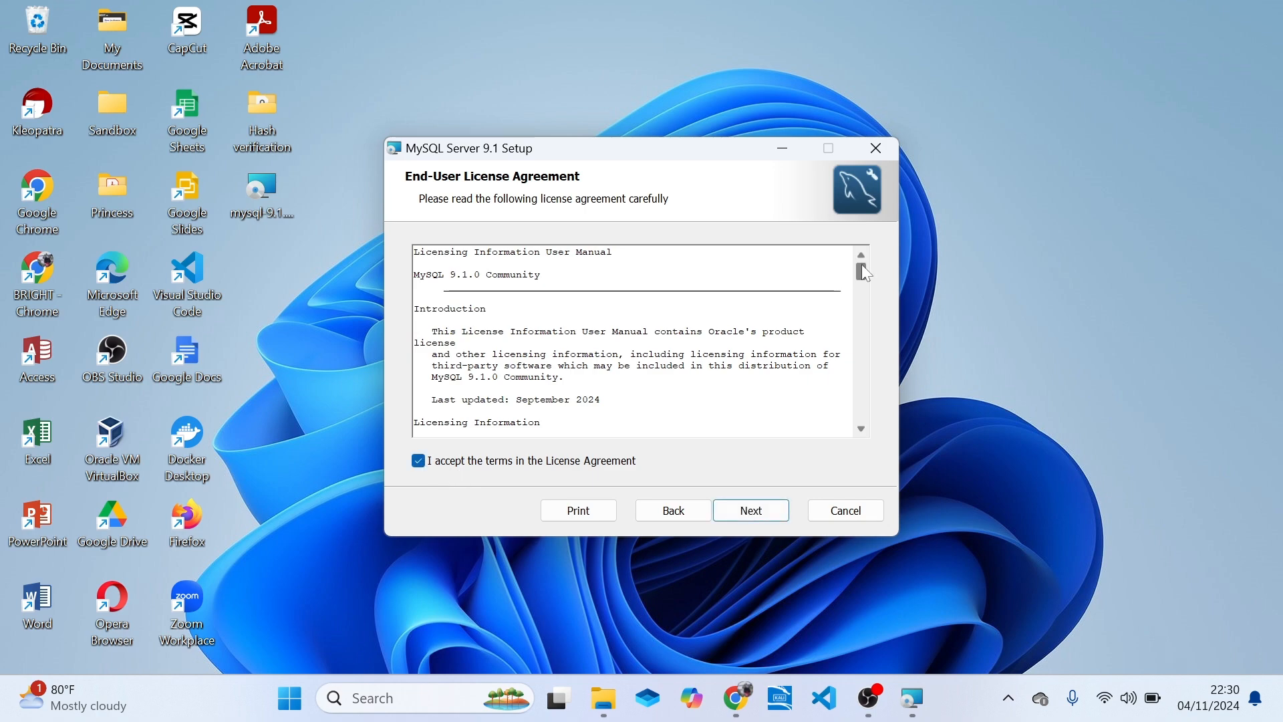
mouse_move(861, 265)
mouse_down()
mouse_move(863, 422)
mouse_move(869, 268)
mouse_up()
click(755, 513)
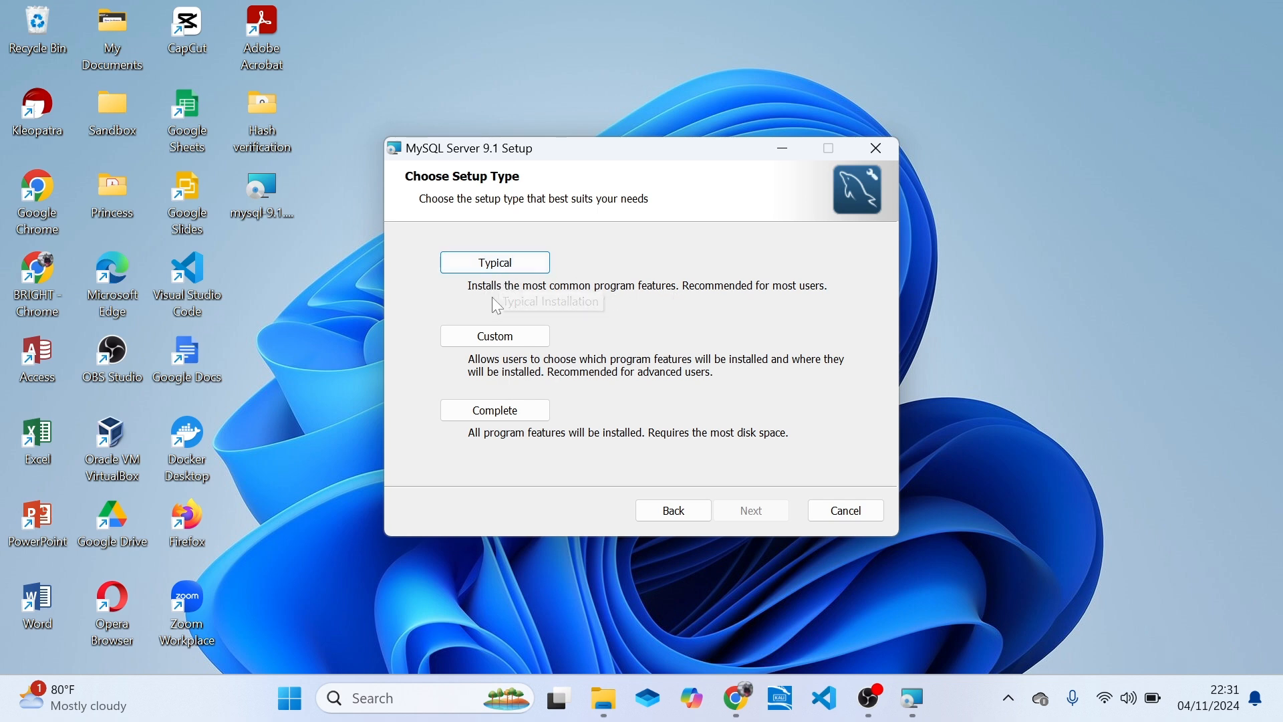
Preview the Typical setup type, return to the setup type choice and select Custom instead.
click(527, 274)
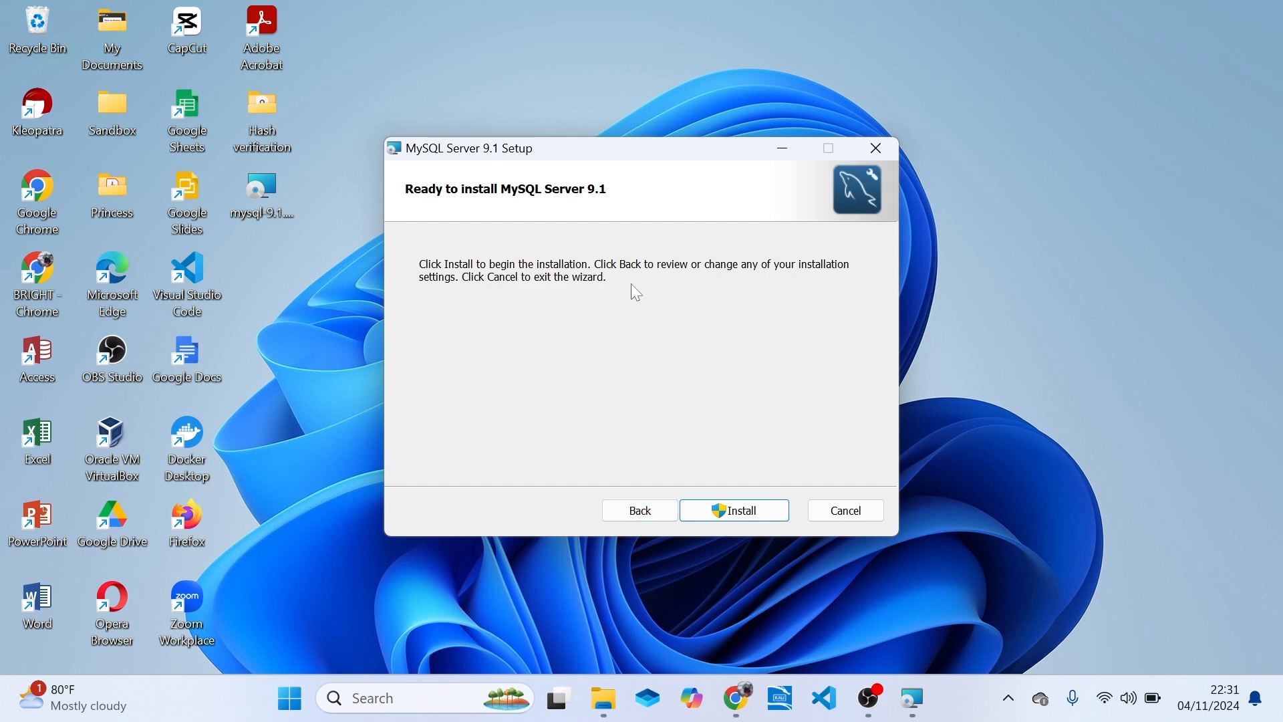
click(631, 504)
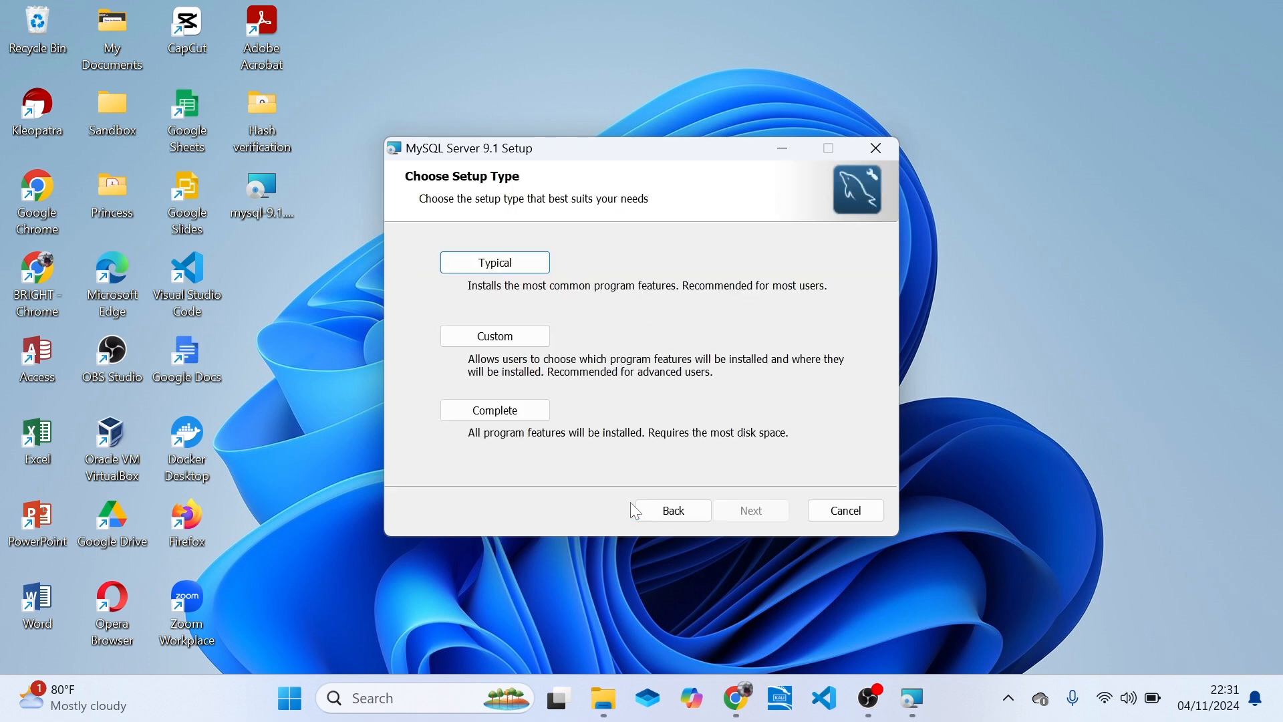
click(510, 335)
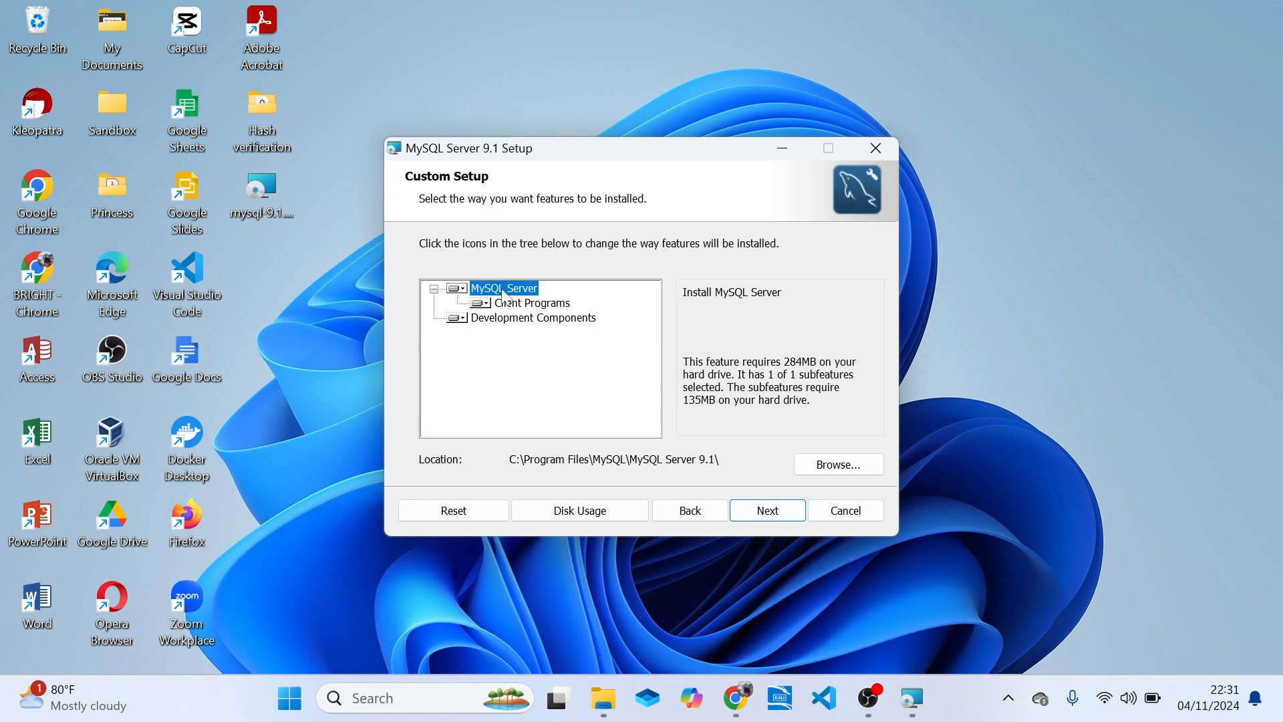
Set Client Programs to be installed on the local hard drive and check the install options for Development Components.
click(489, 305)
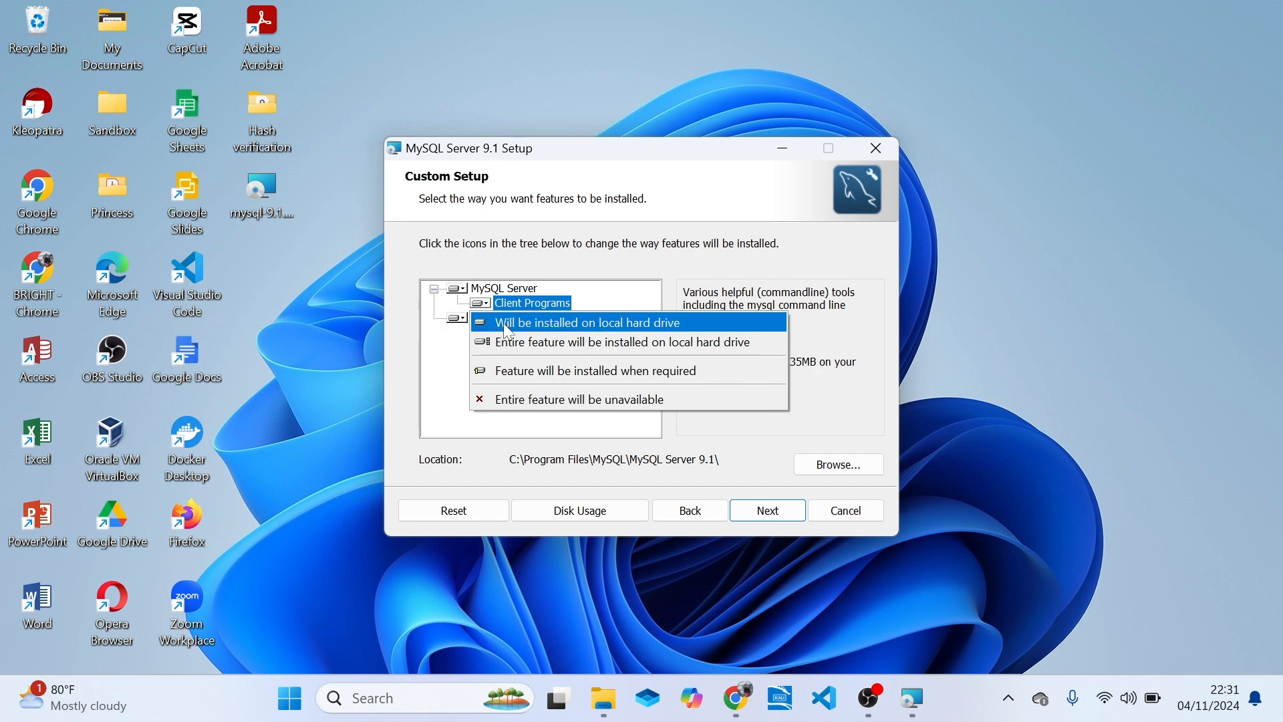
click(506, 326)
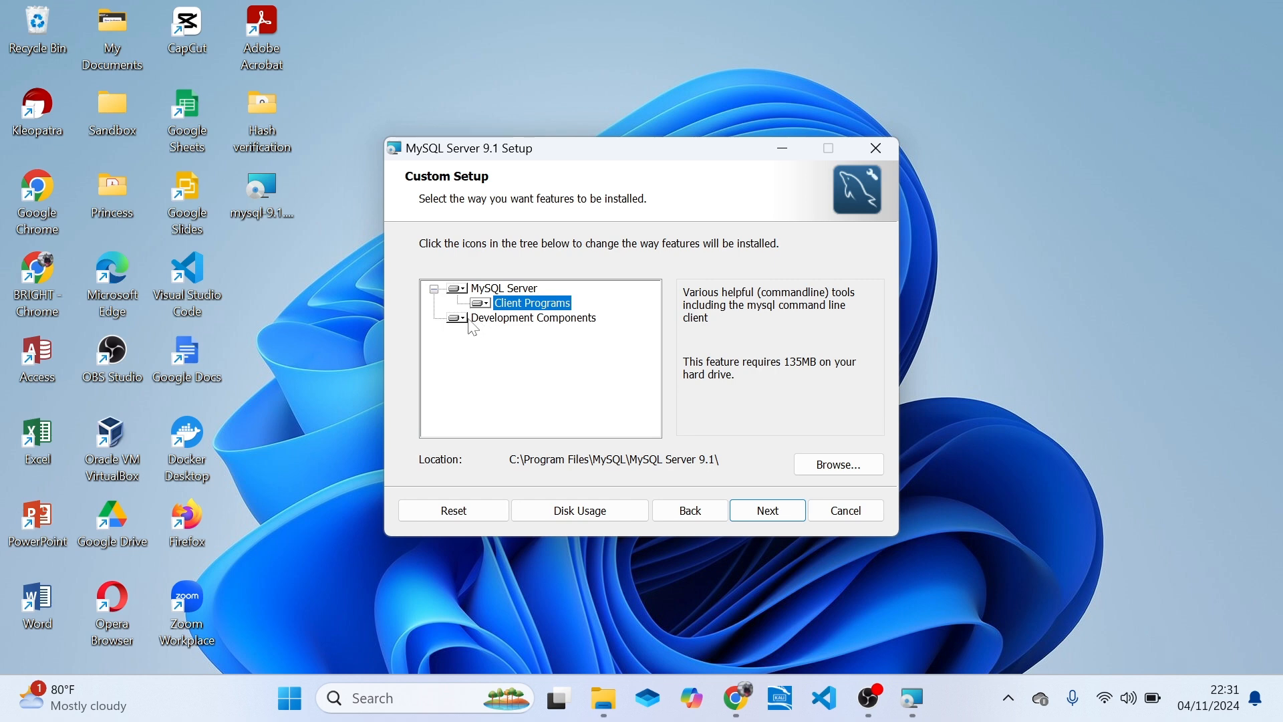
click(468, 318)
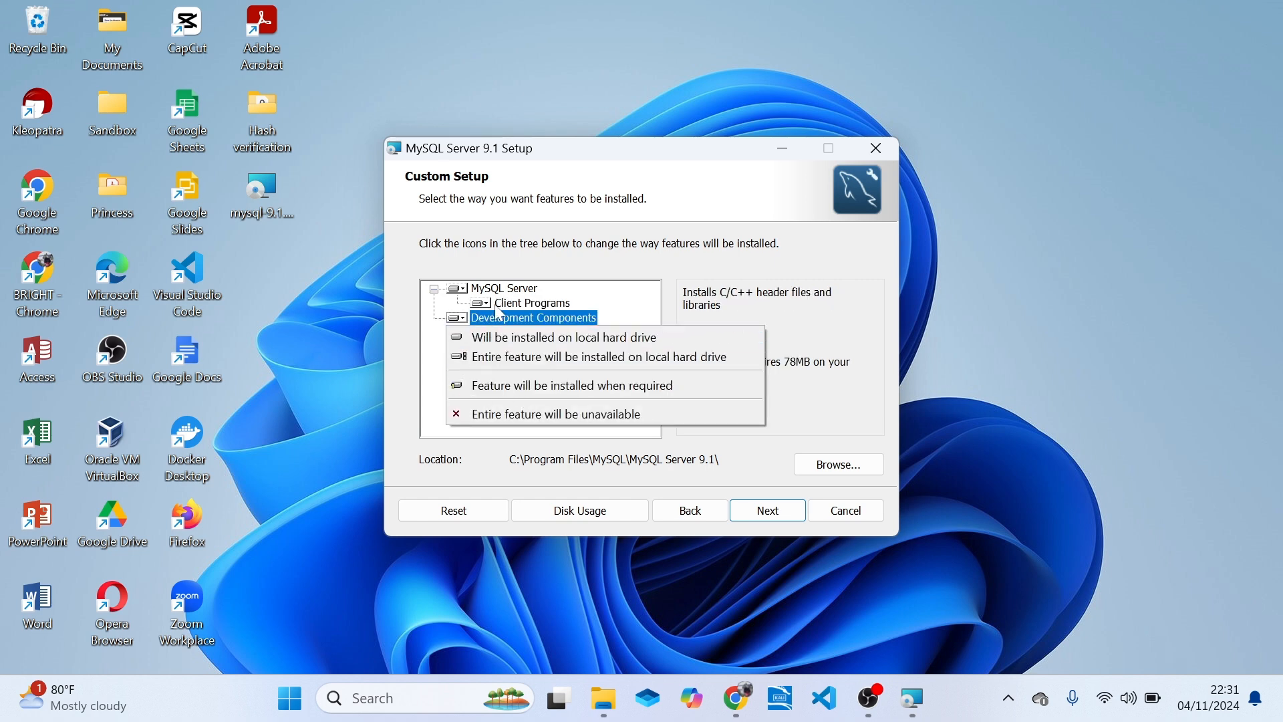
click(628, 308)
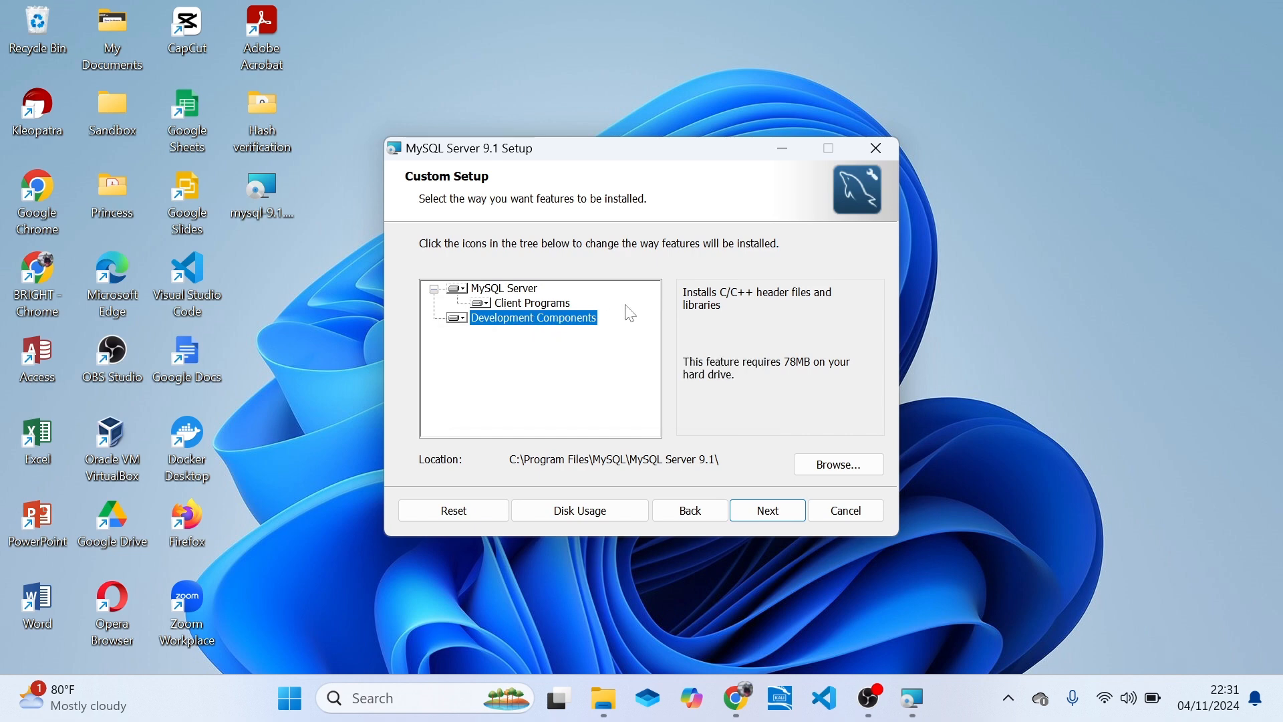
Make the Development Components feature unavailable and set the entire Client Programs feature to be installed on the local hard drive.
click(460, 319)
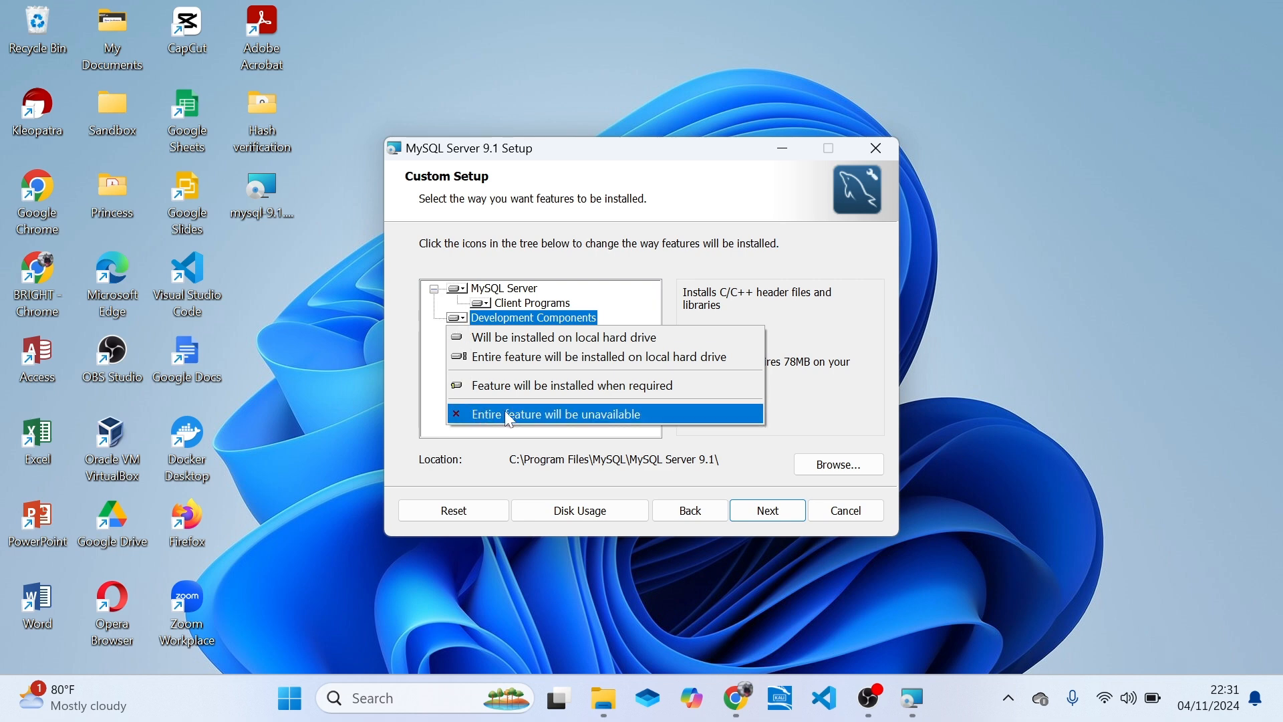
click(557, 418)
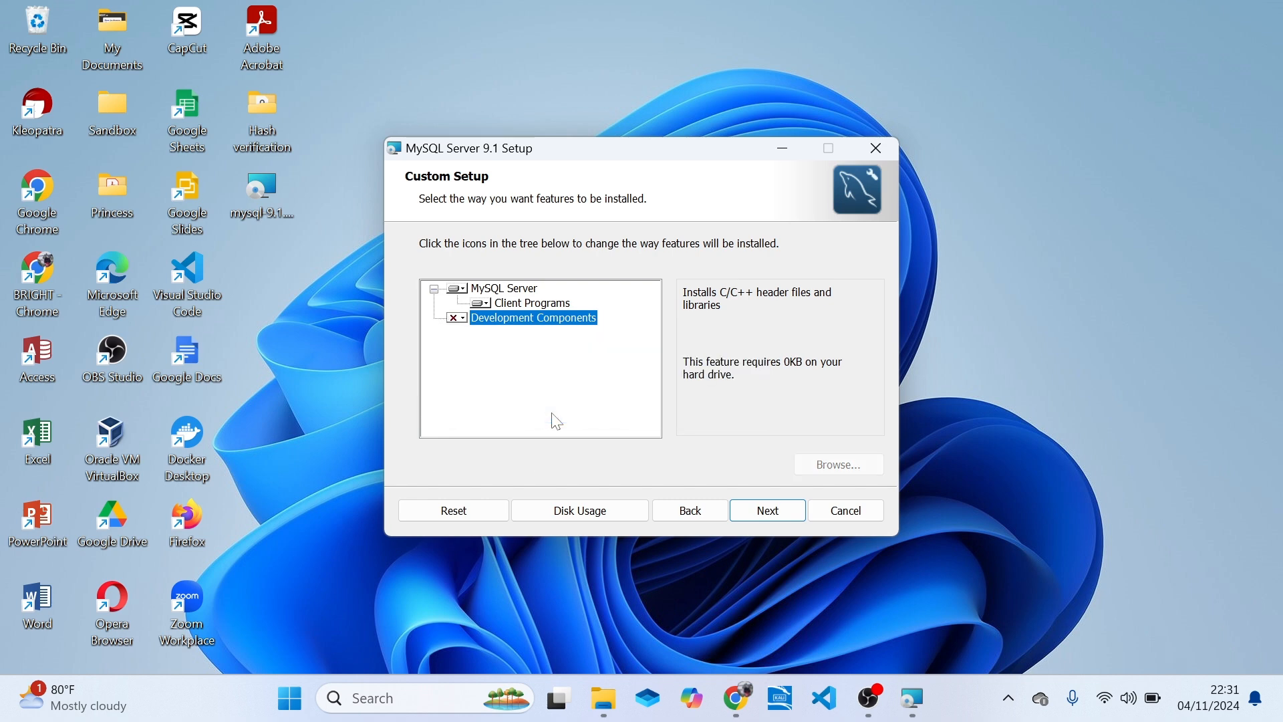
click(485, 304)
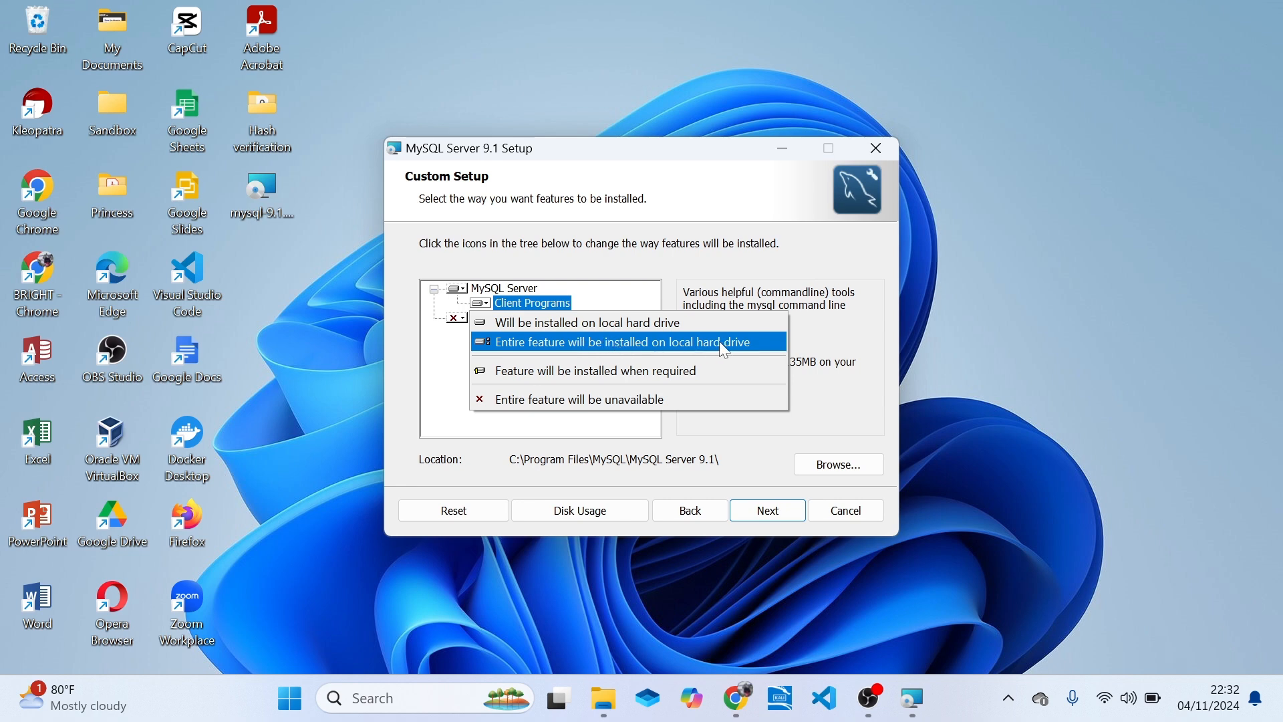
click(674, 342)
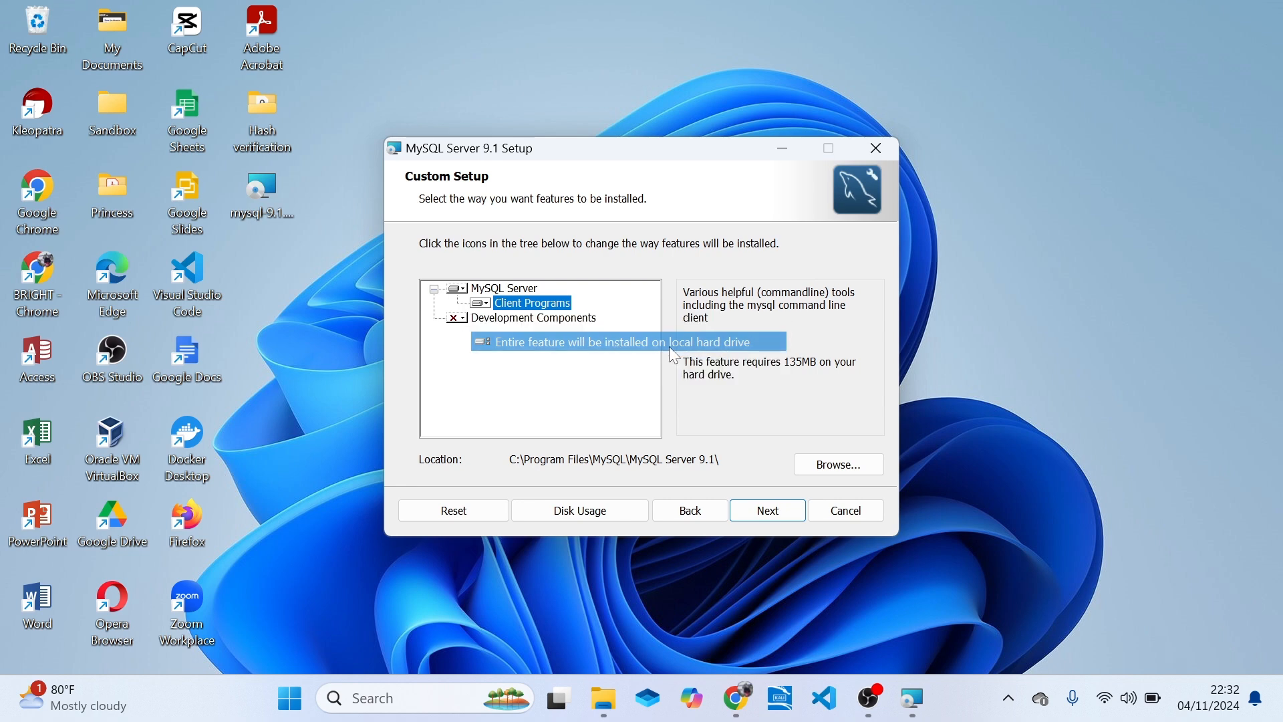
click(482, 304)
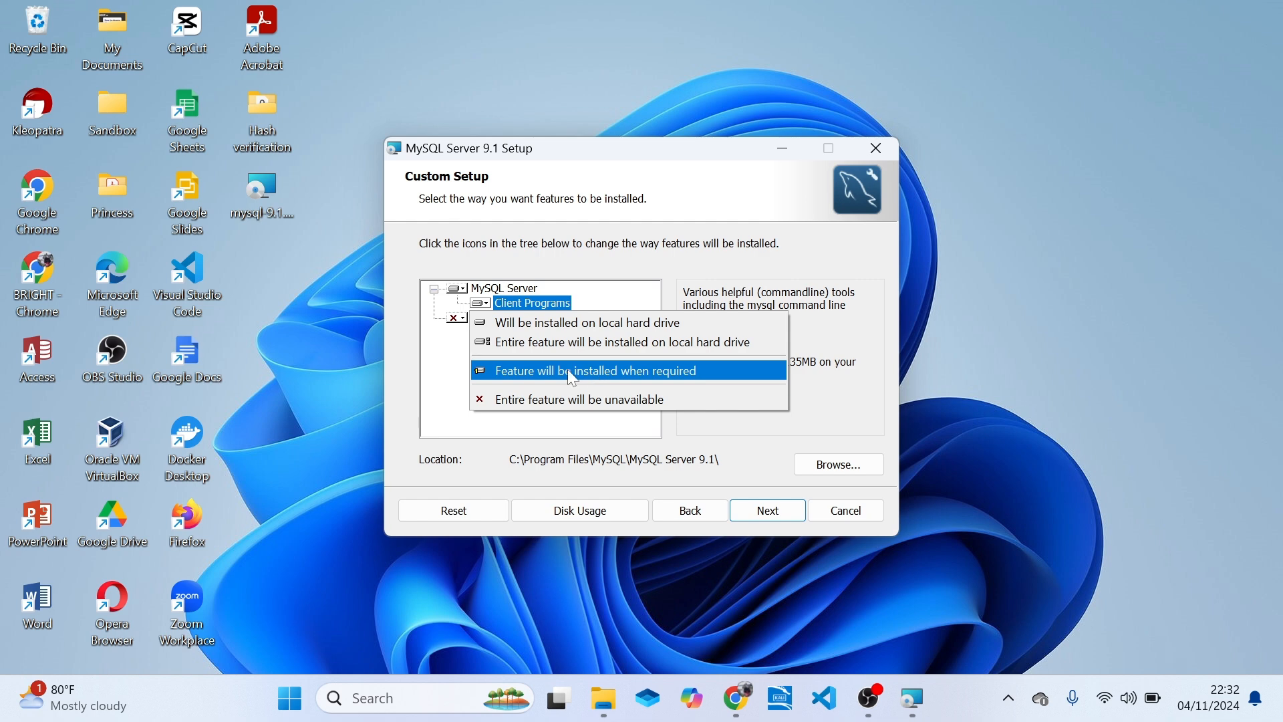
click(565, 255)
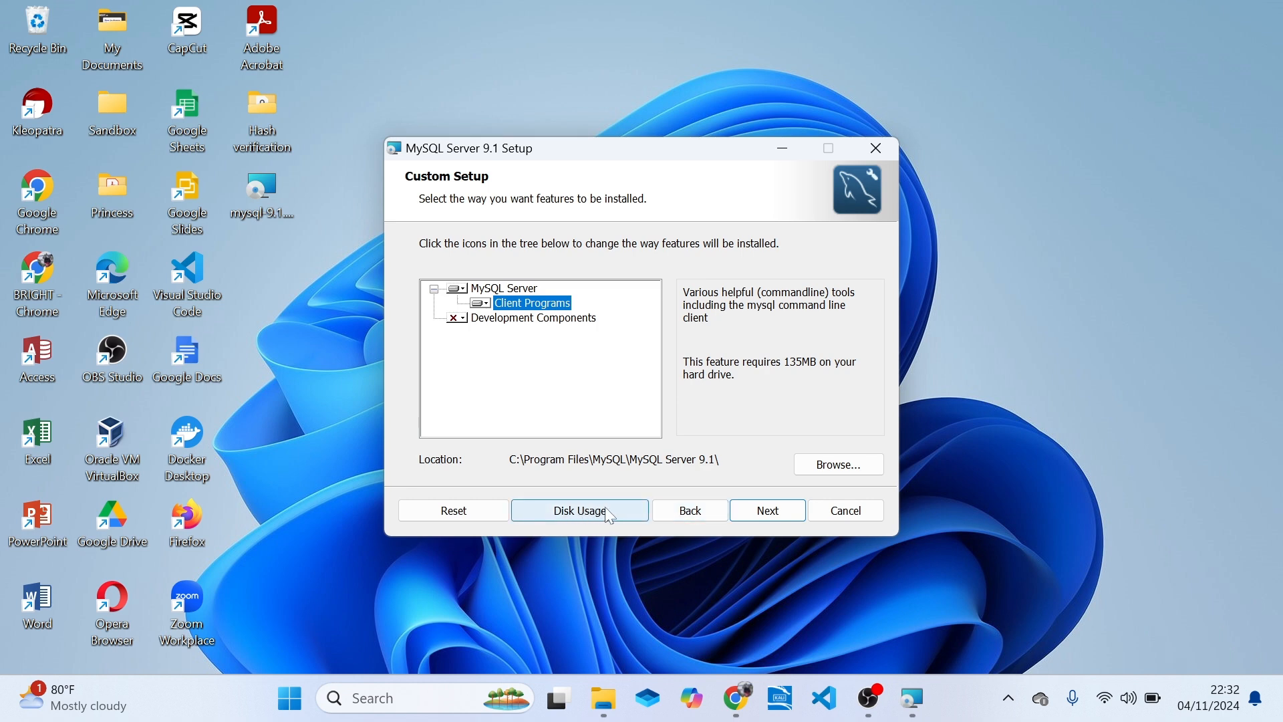
Check the disk space requirements and the destination folder options, leaving the installation location as it is.
click(568, 521)
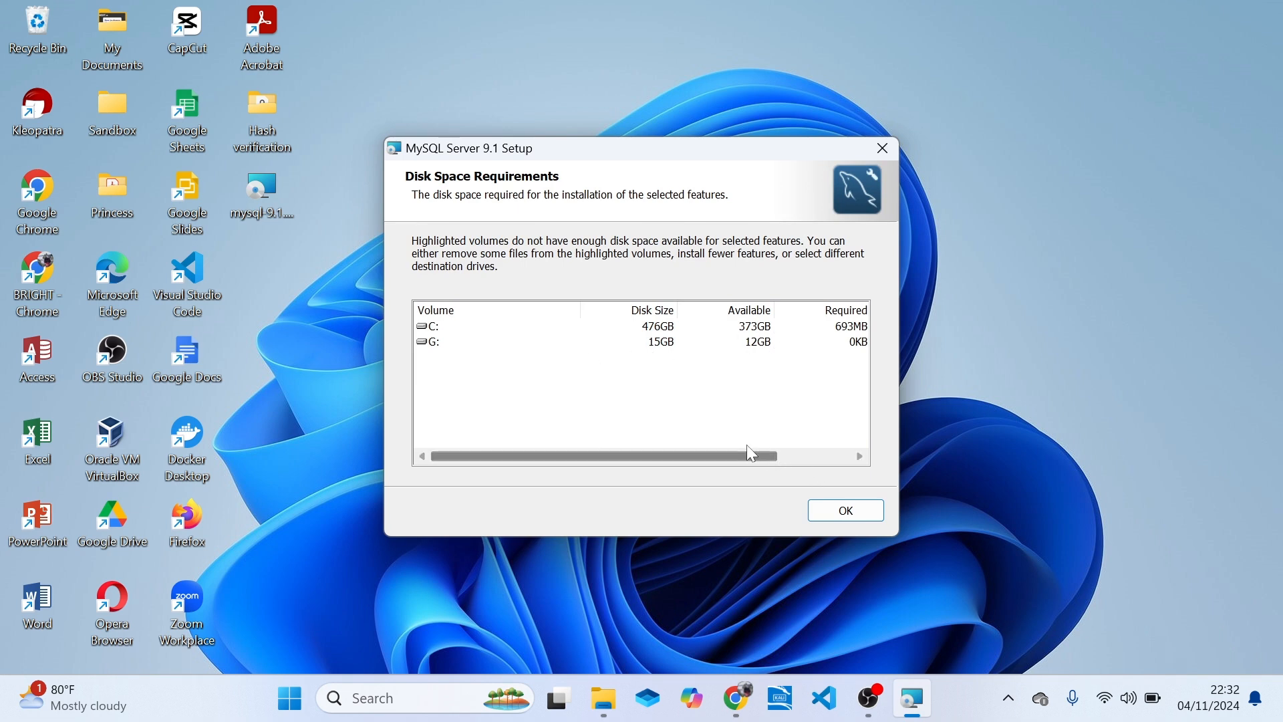
click(826, 504)
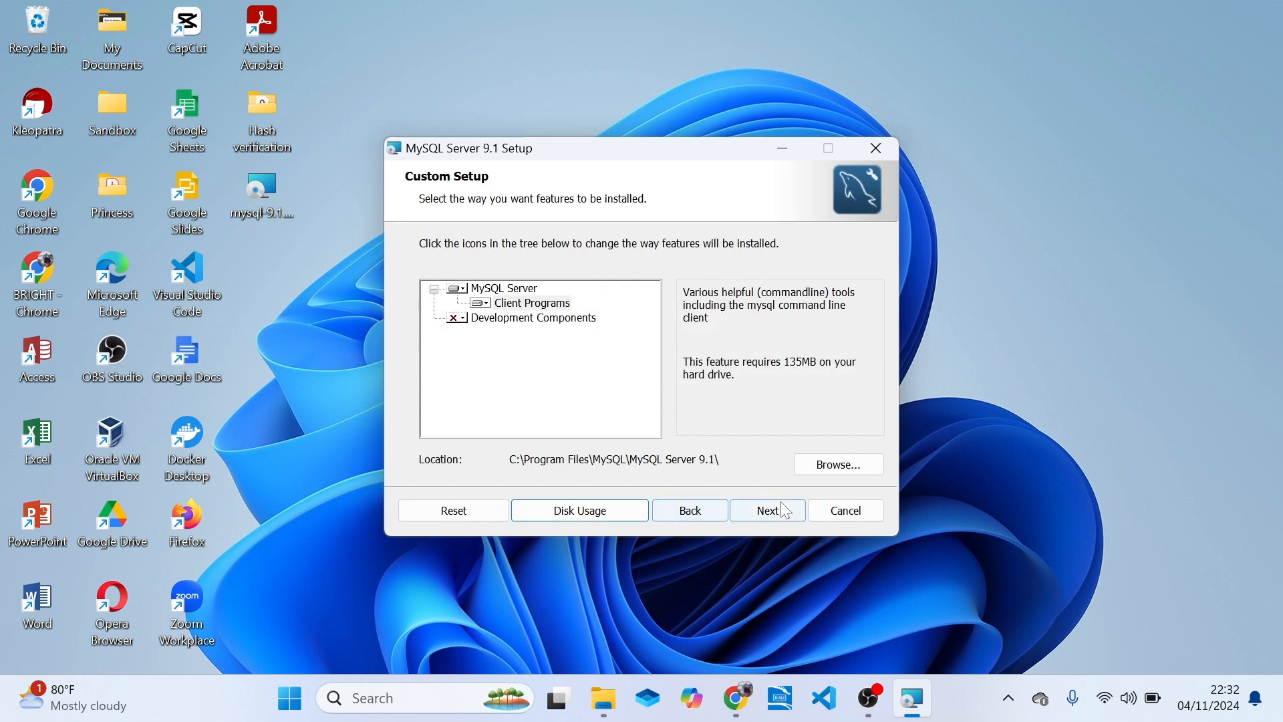
click(851, 479)
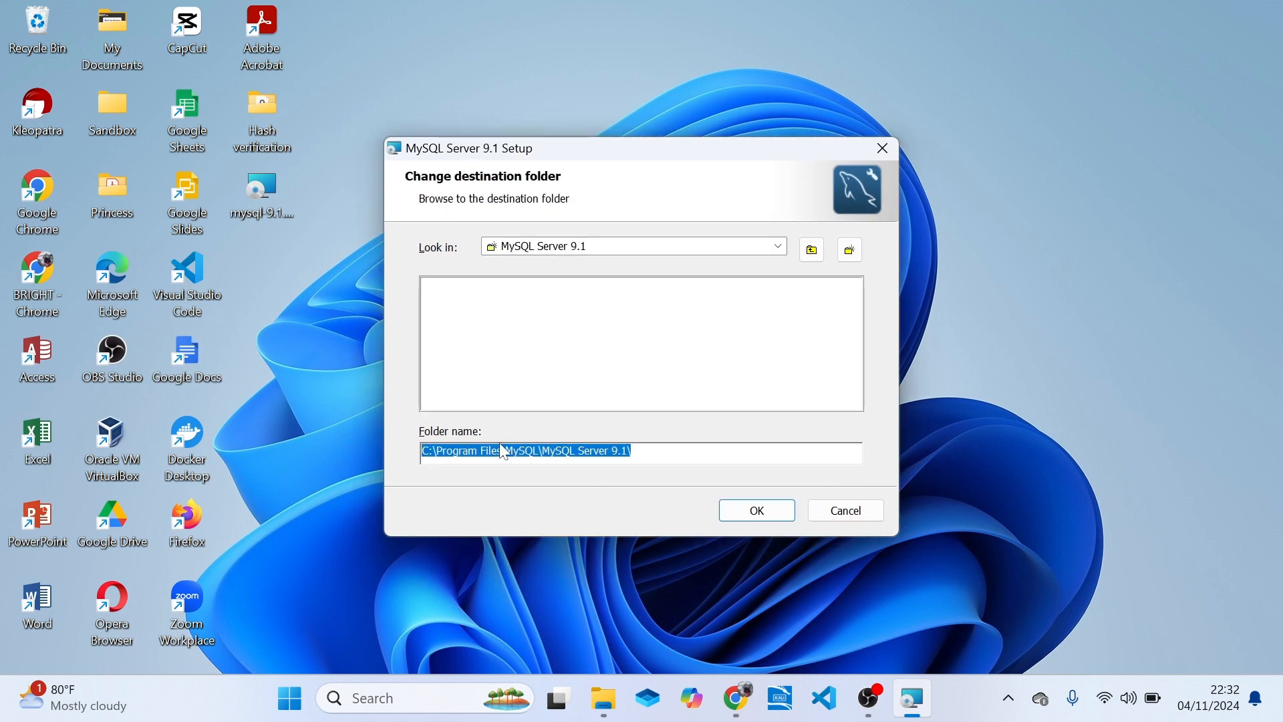
click(782, 248)
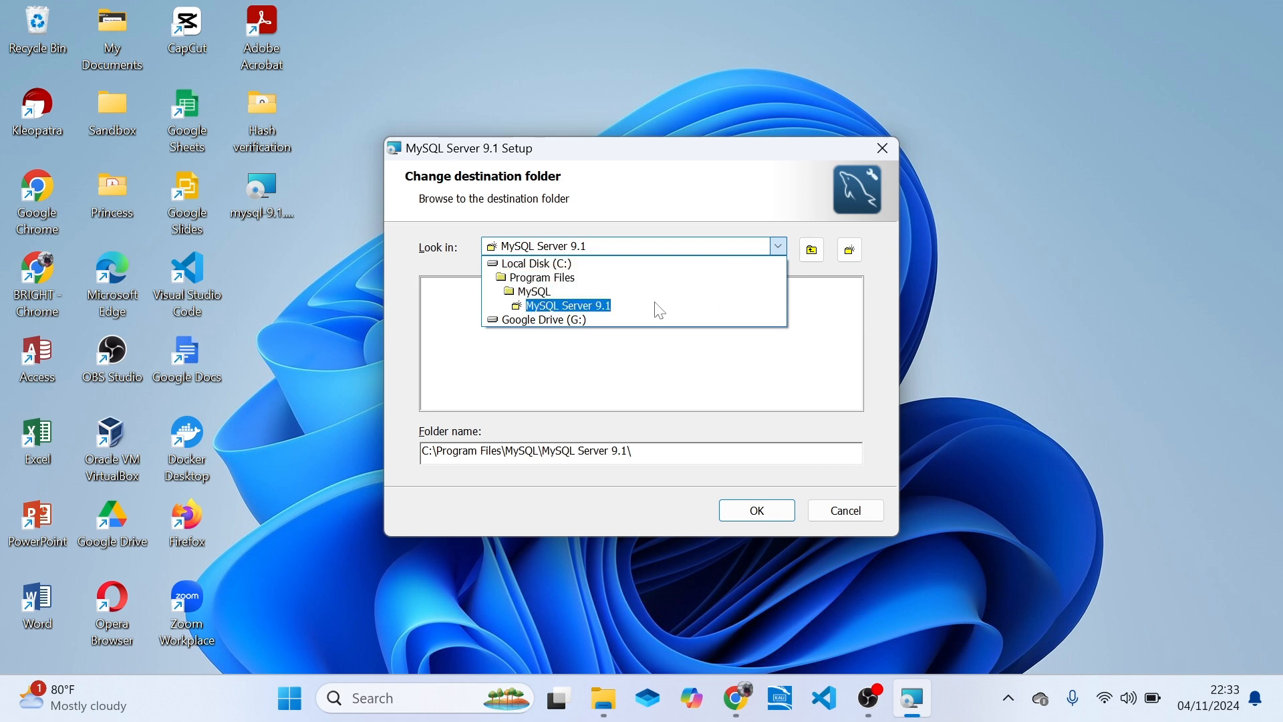
click(639, 308)
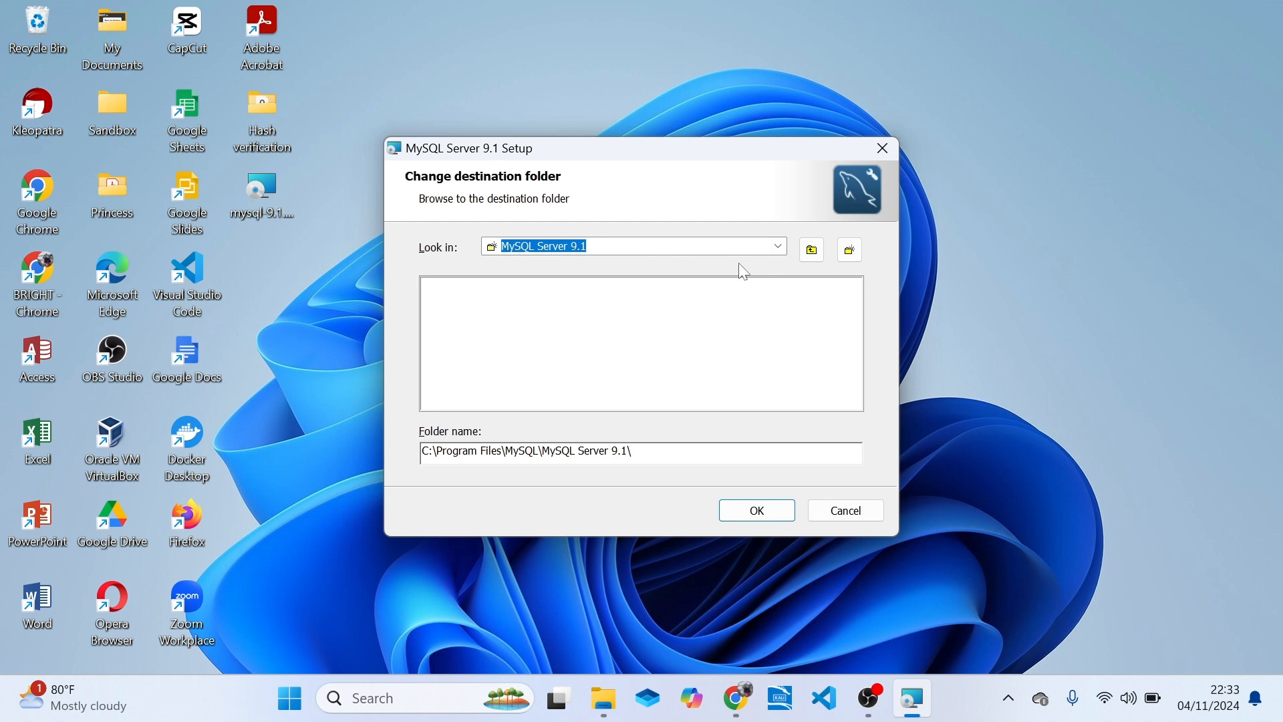
click(847, 514)
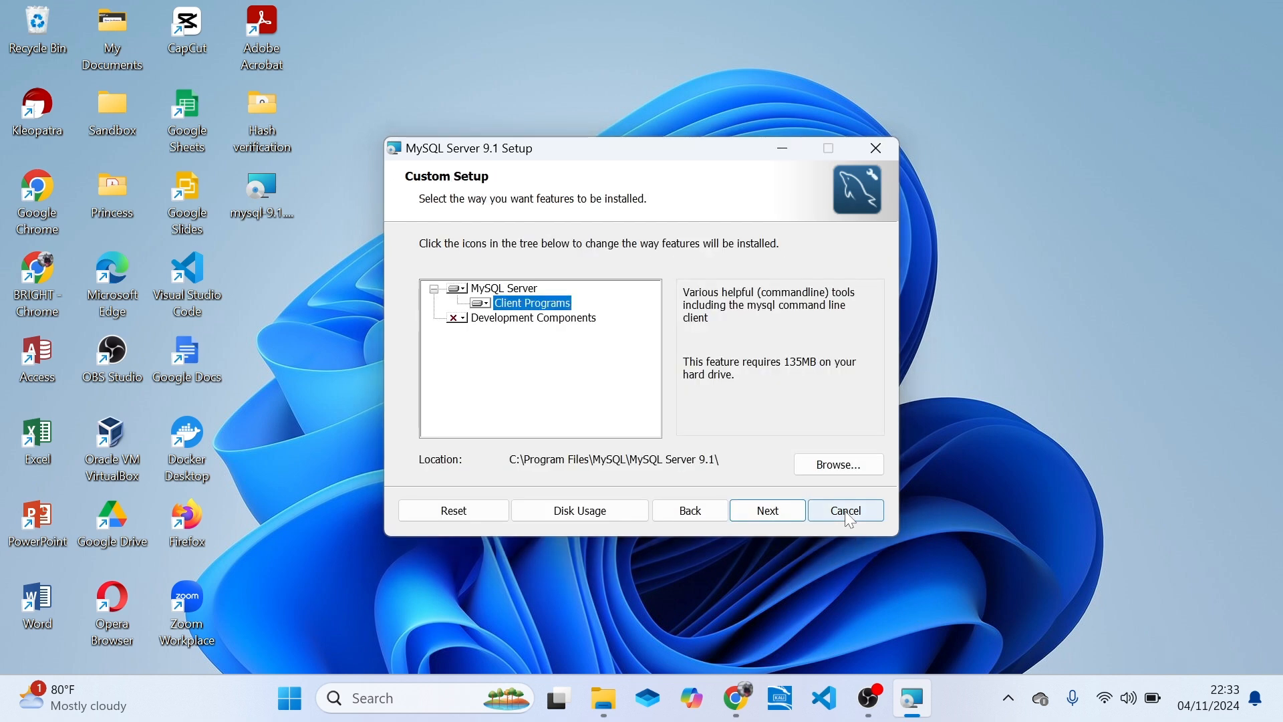
Set the Development Components feature to be installed when required.
click(463, 320)
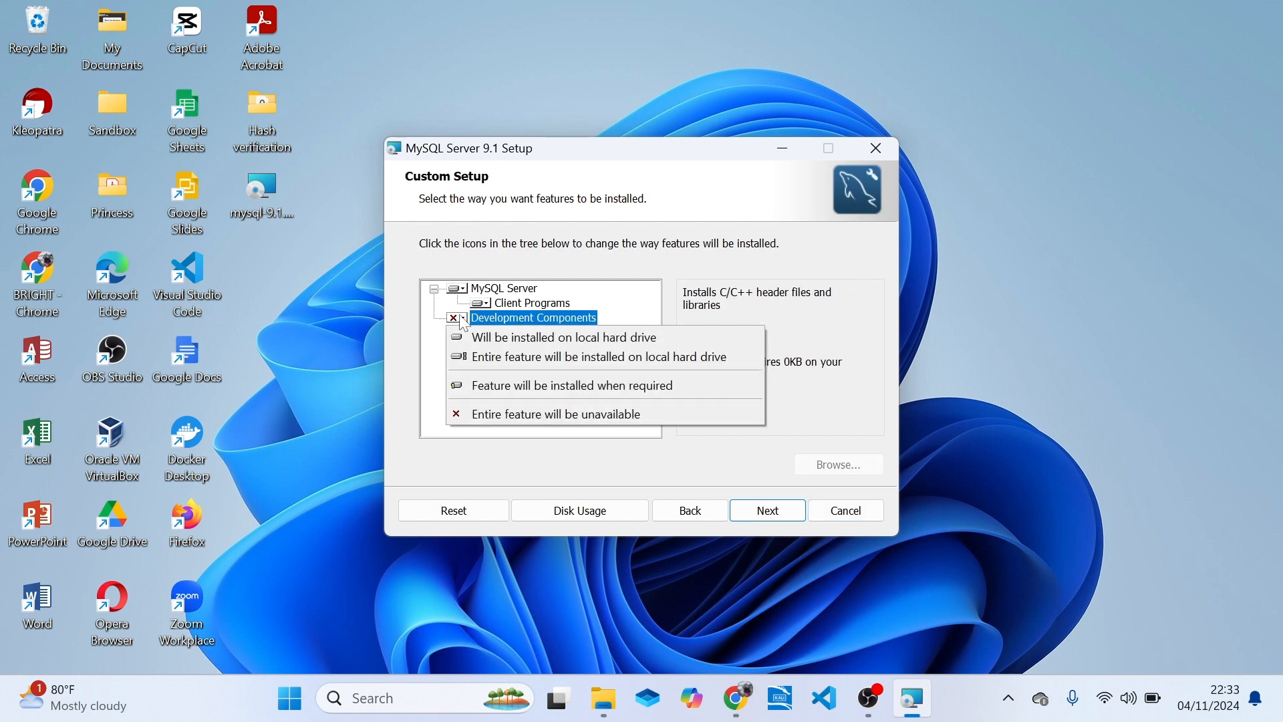
click(545, 380)
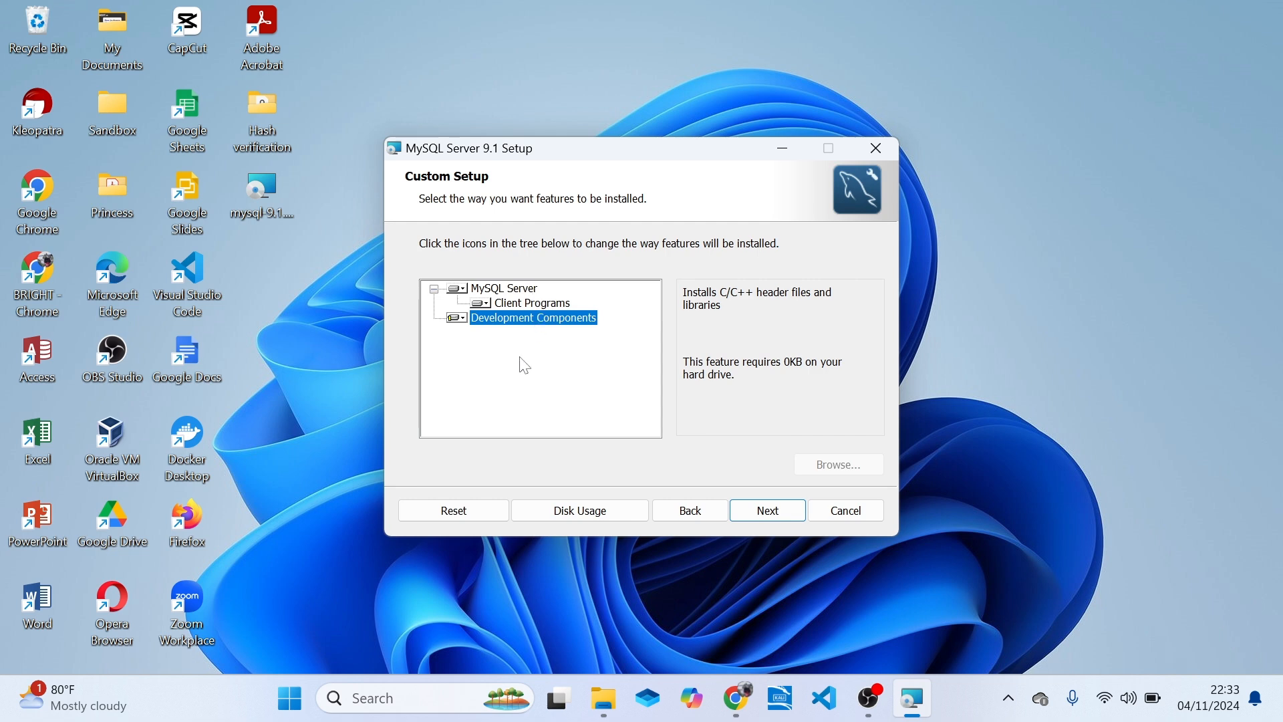
Return to the setup type choice, select Complete and start the installation.
click(694, 521)
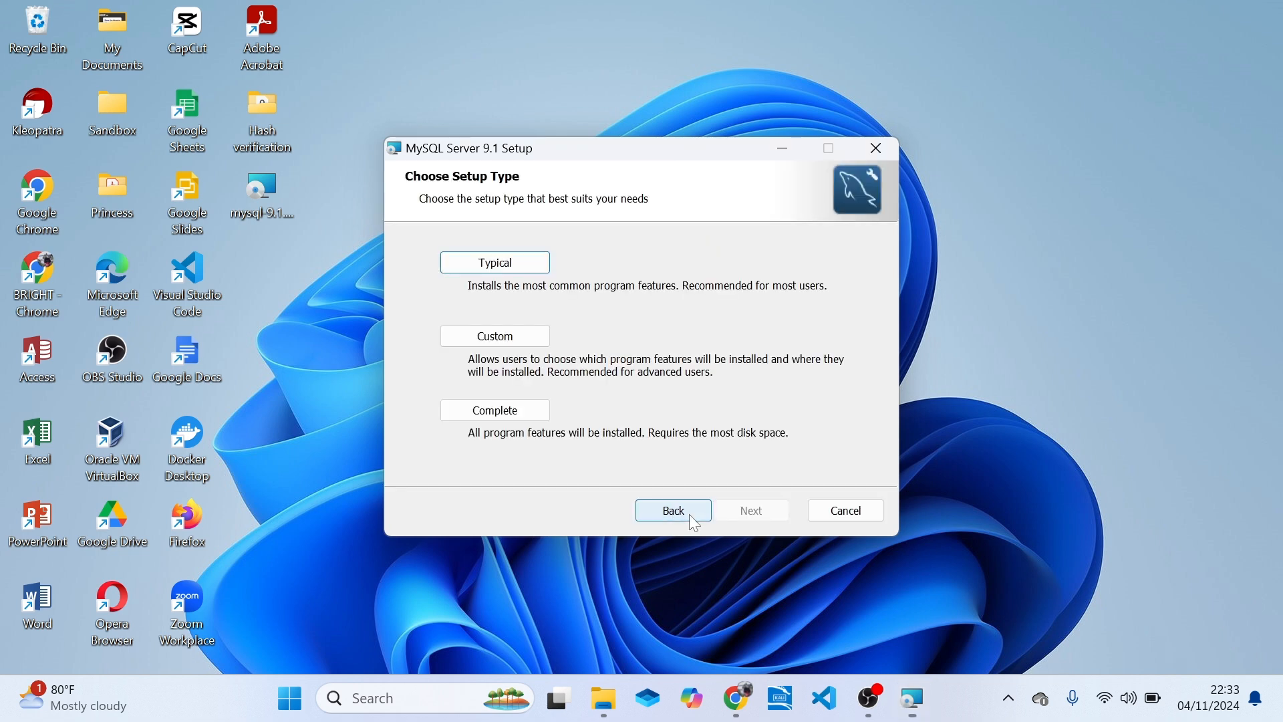
click(473, 419)
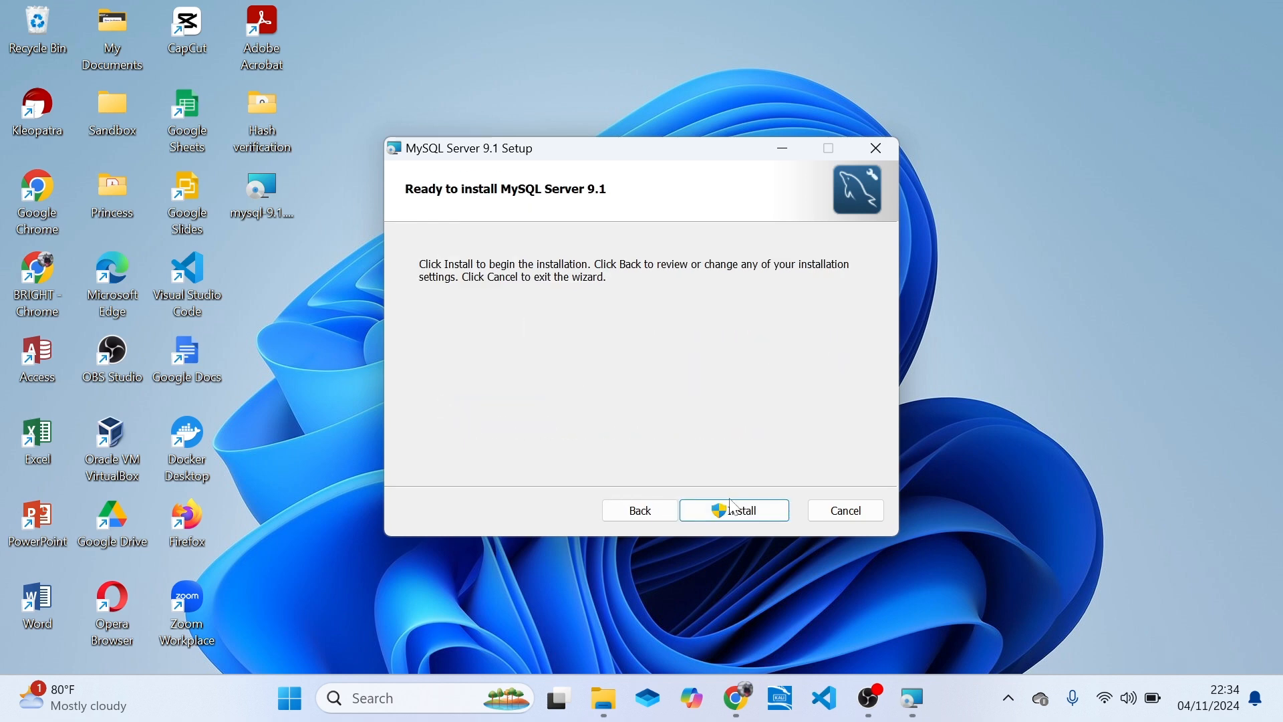
click(728, 520)
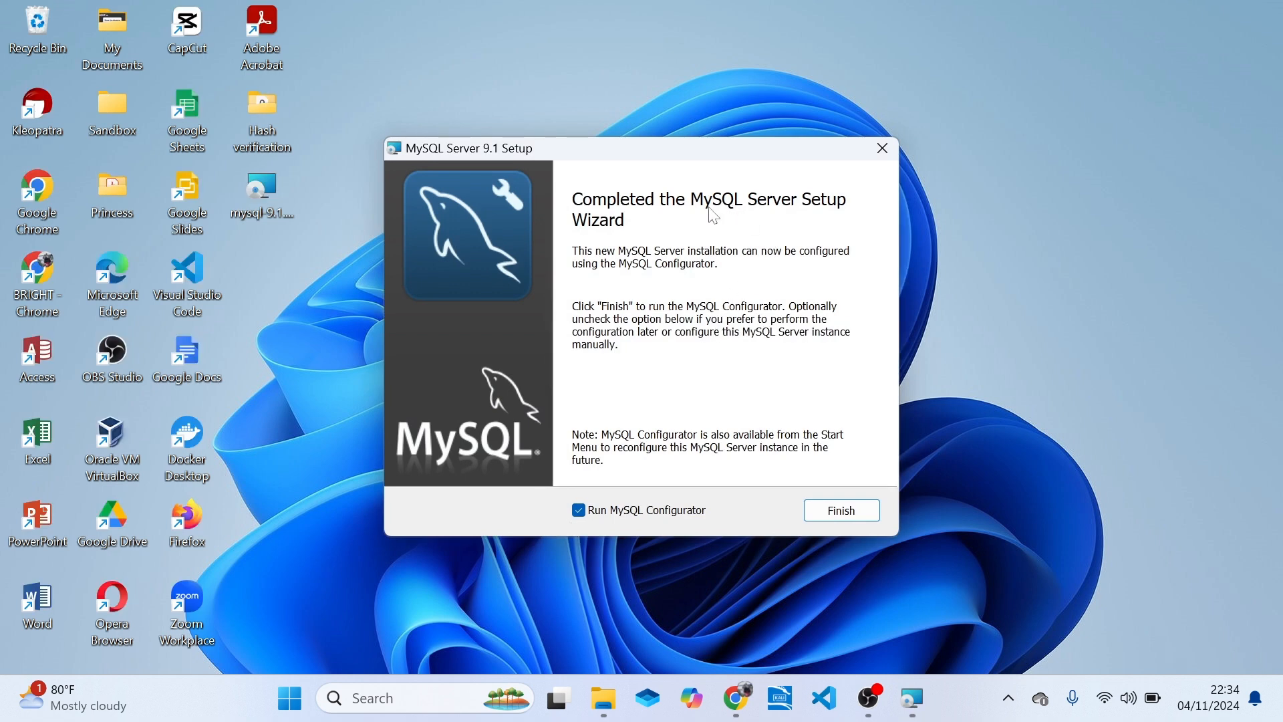
Keep Run MySQL Configurator enabled and finish the setup wizard so that the configurator launches.
drag(752, 152, 754, 97)
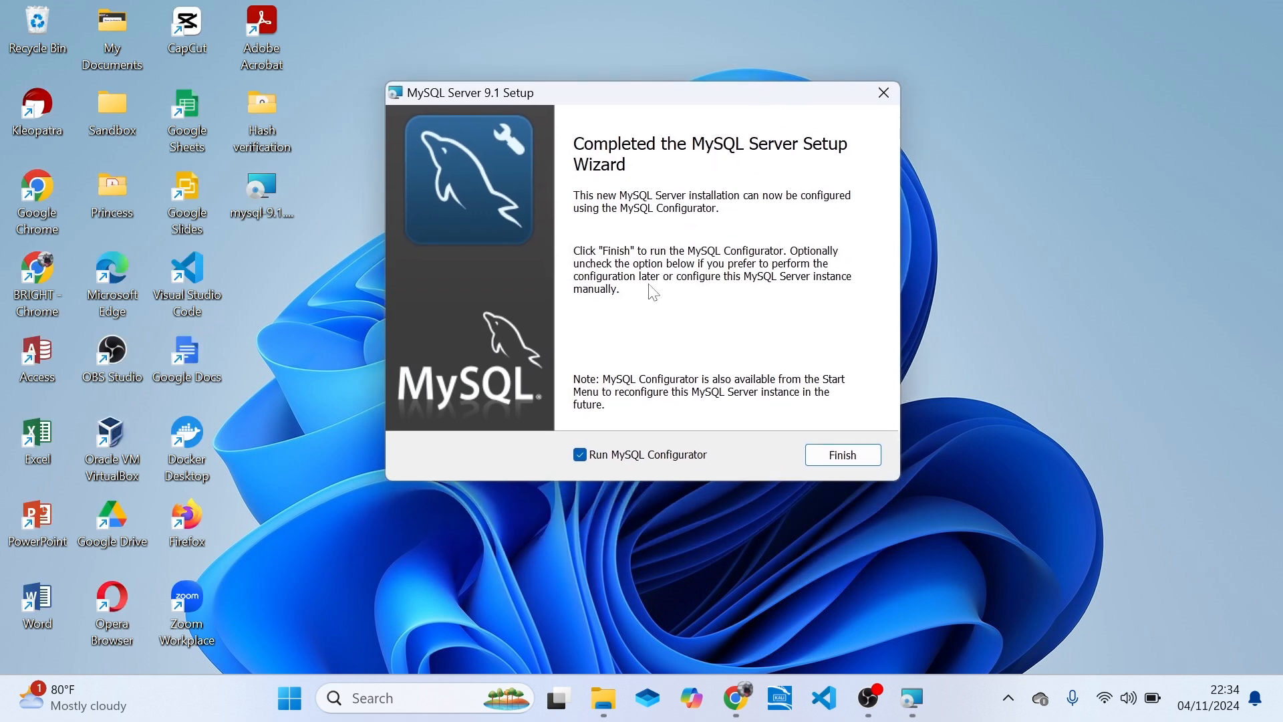
click(580, 456)
click(579, 455)
click(595, 458)
click(595, 458)
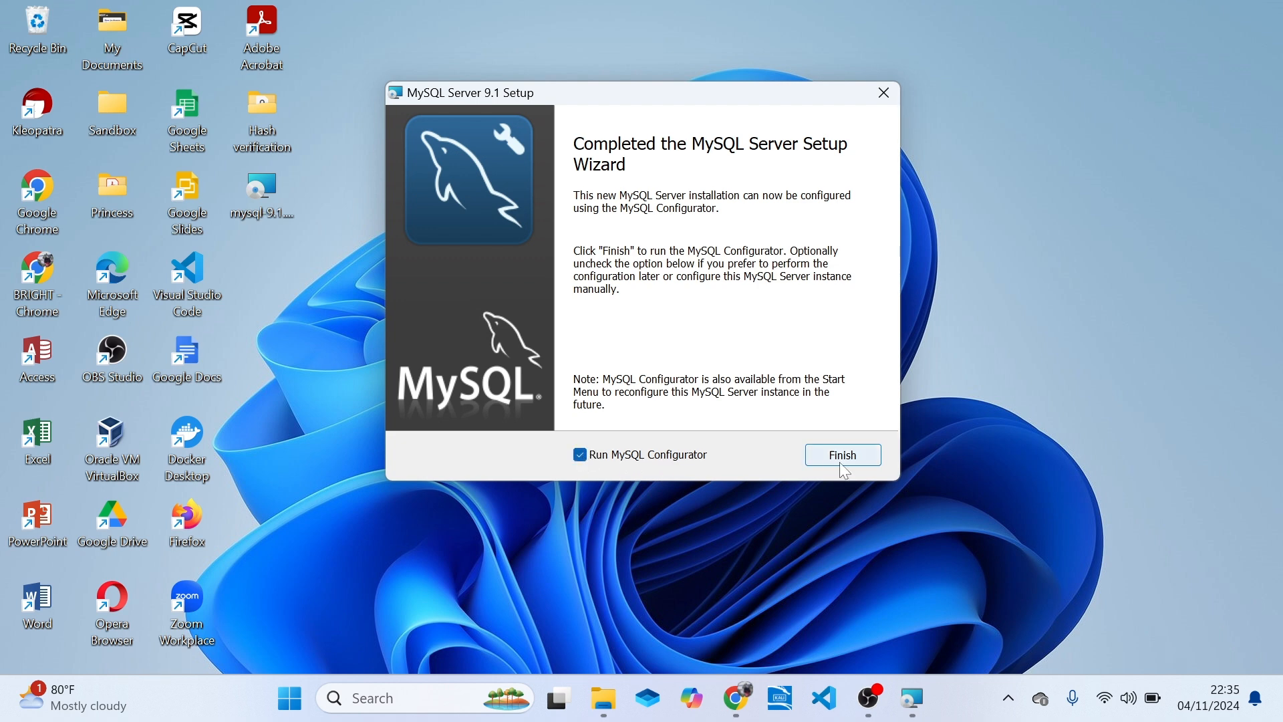
click(861, 456)
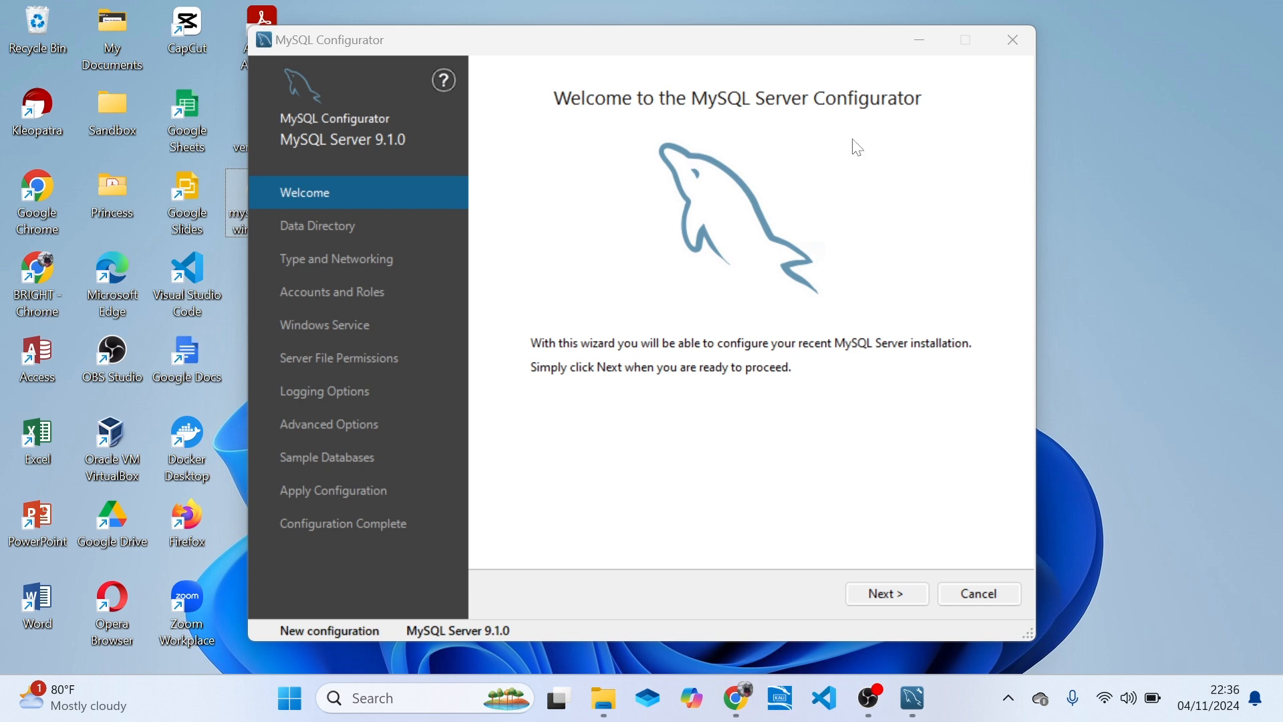
Minimize the configurator and browse in File Explorer to the C:\Program Files\MySQL\MySQL Server 9.1 folder.
click(921, 40)
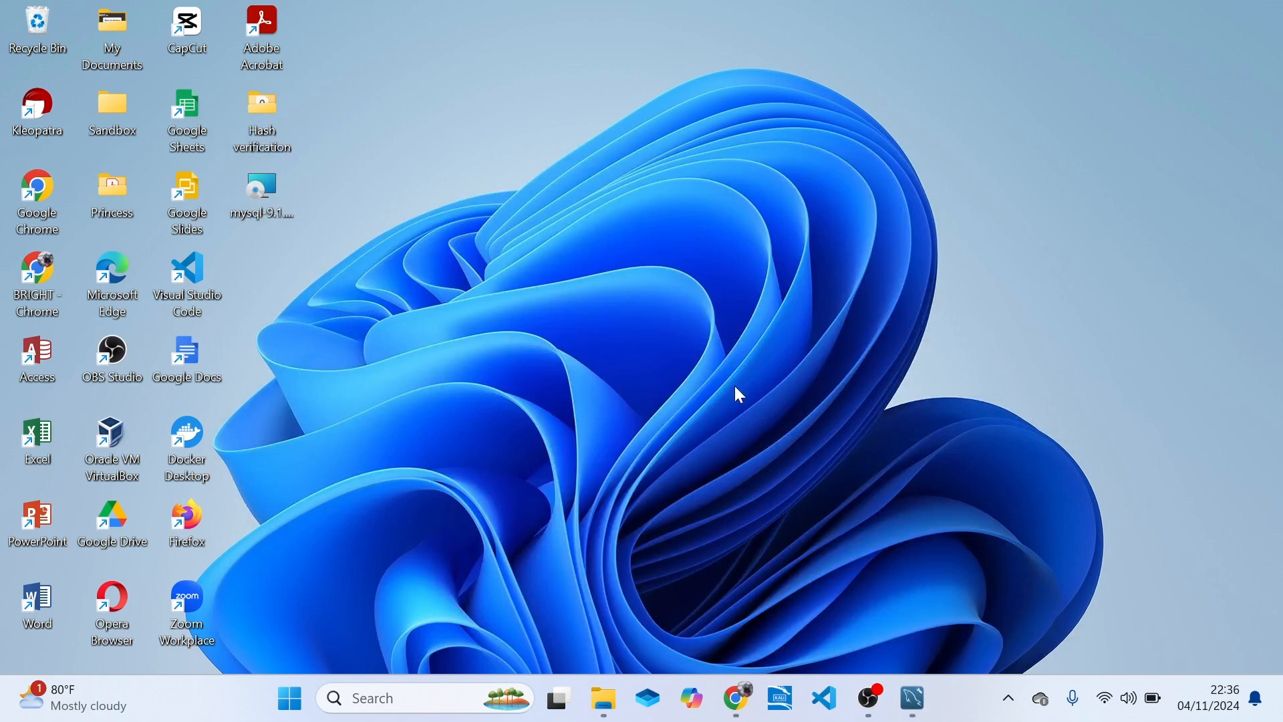
click(603, 699)
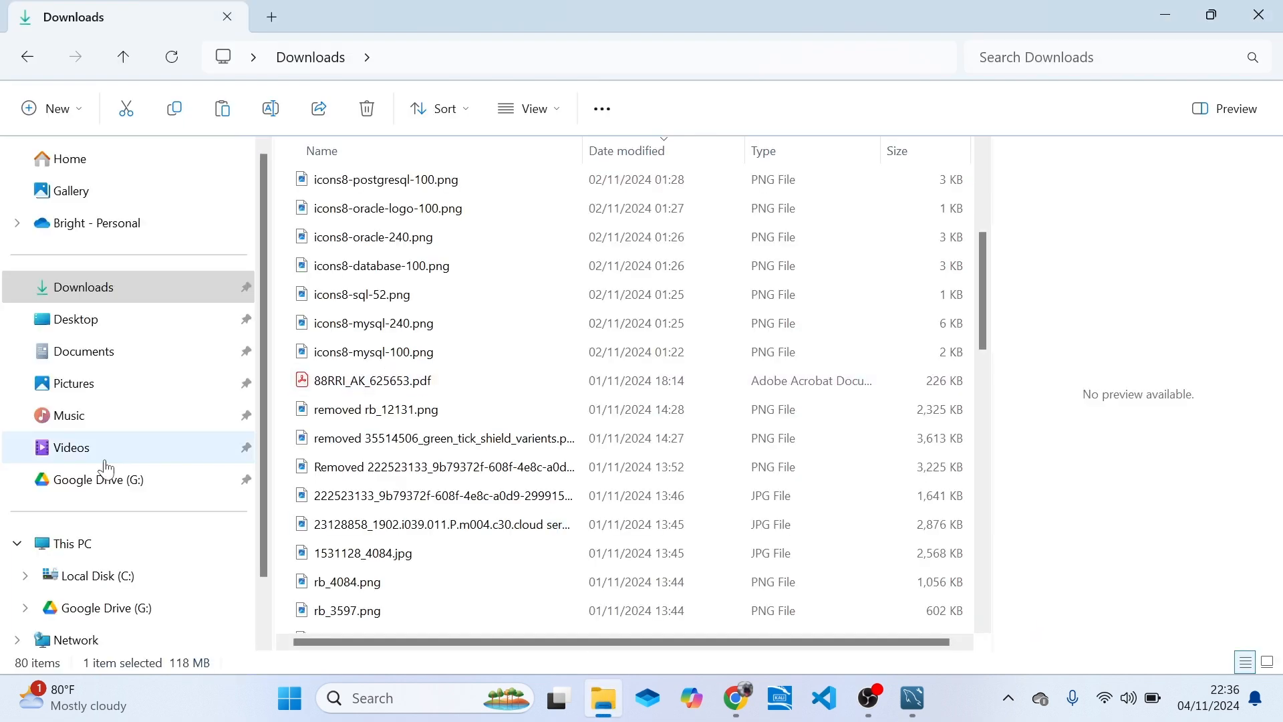
click(63, 543)
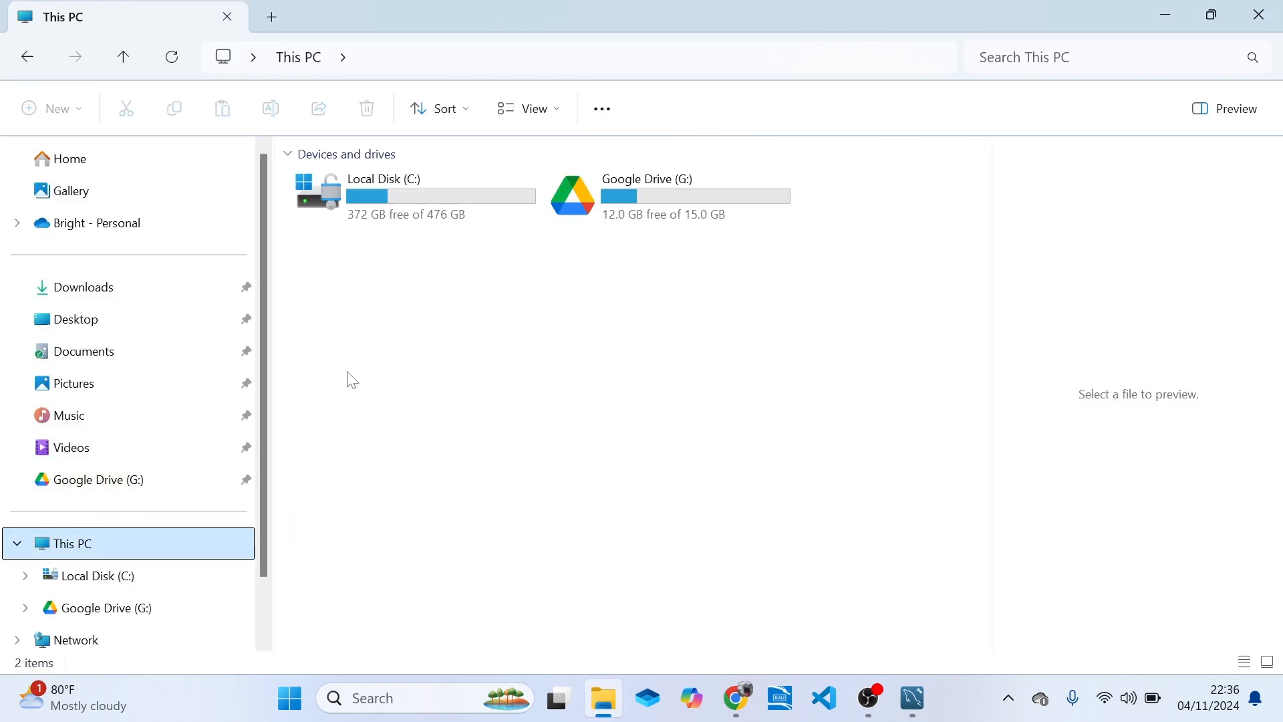
double_click(444, 197)
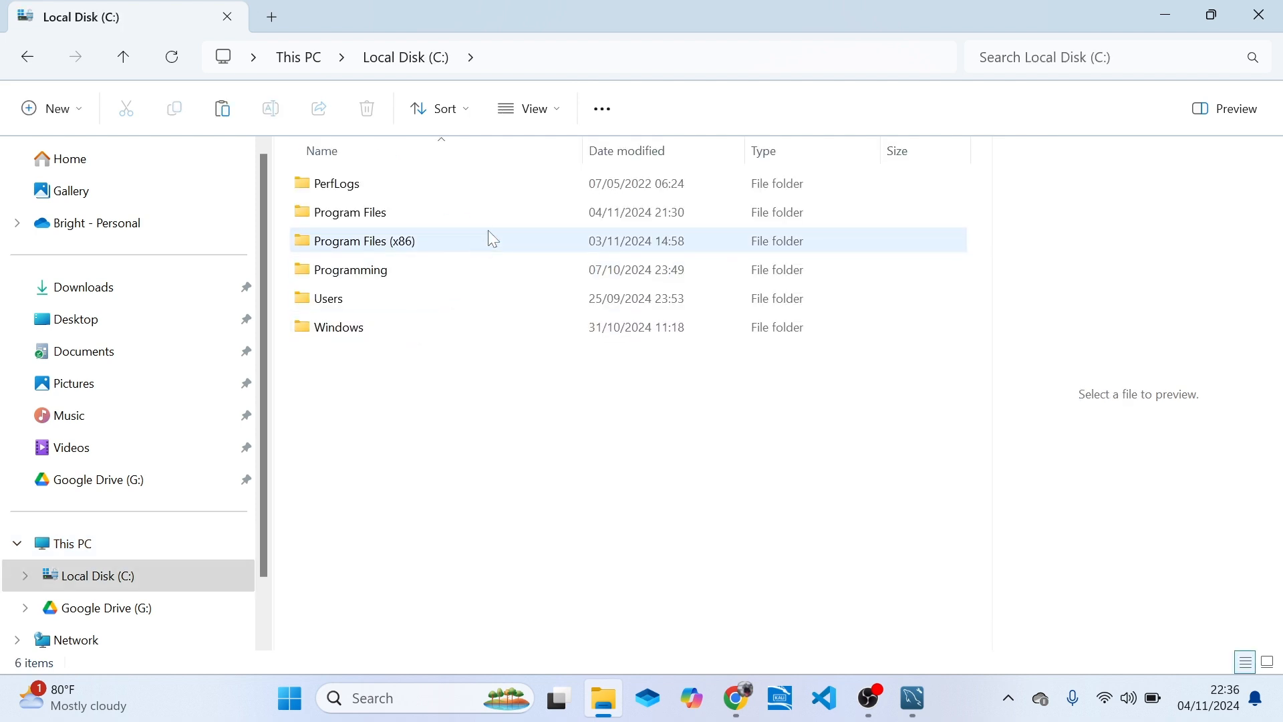
double_click(460, 227)
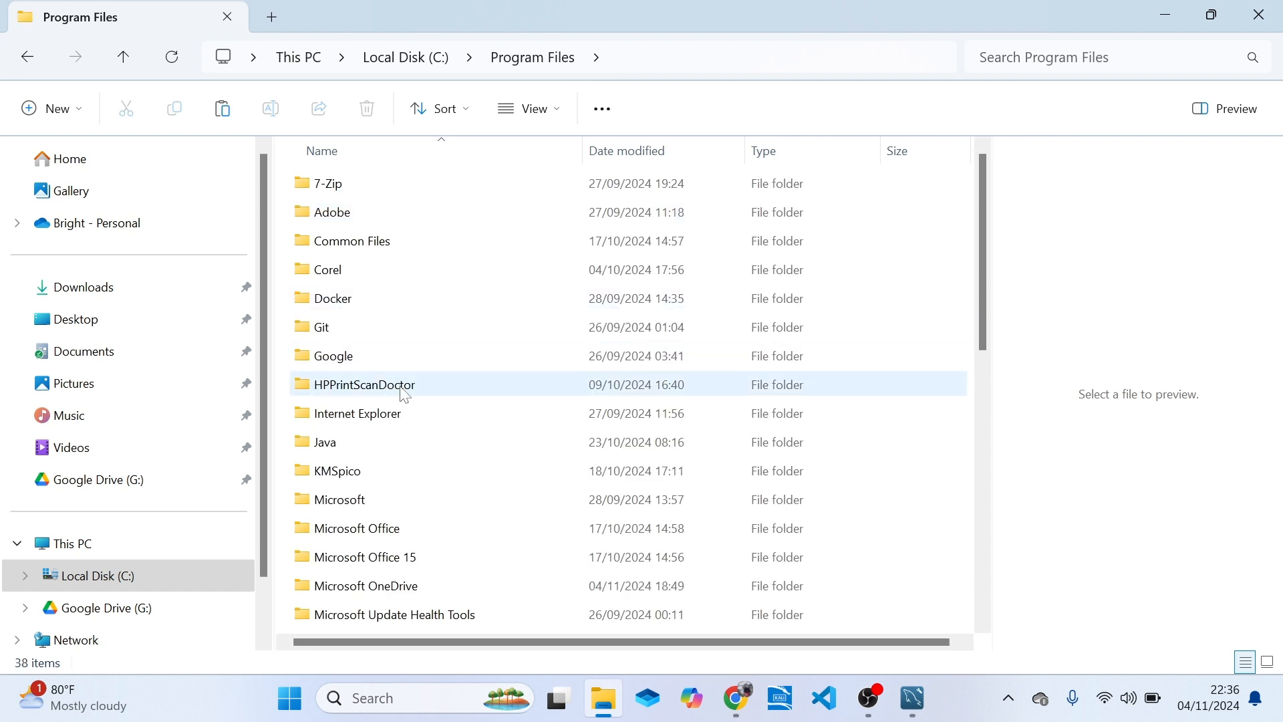
drag(980, 309, 992, 469)
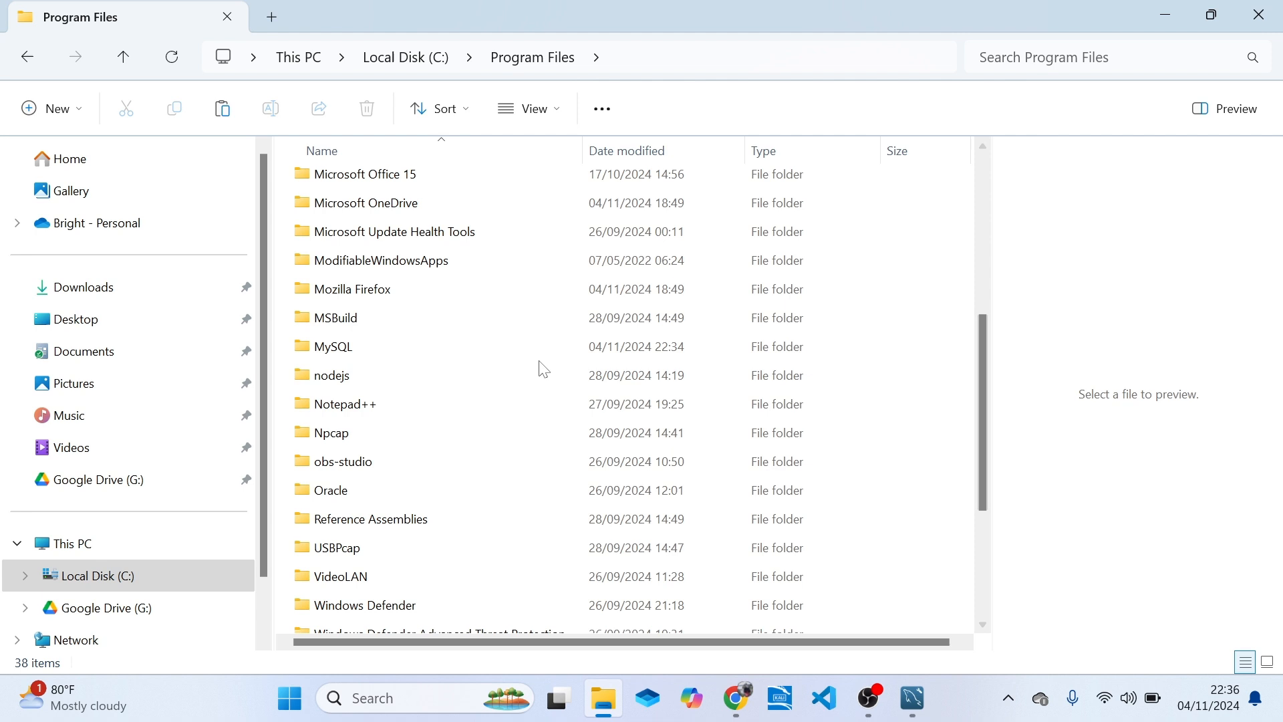
double_click(497, 348)
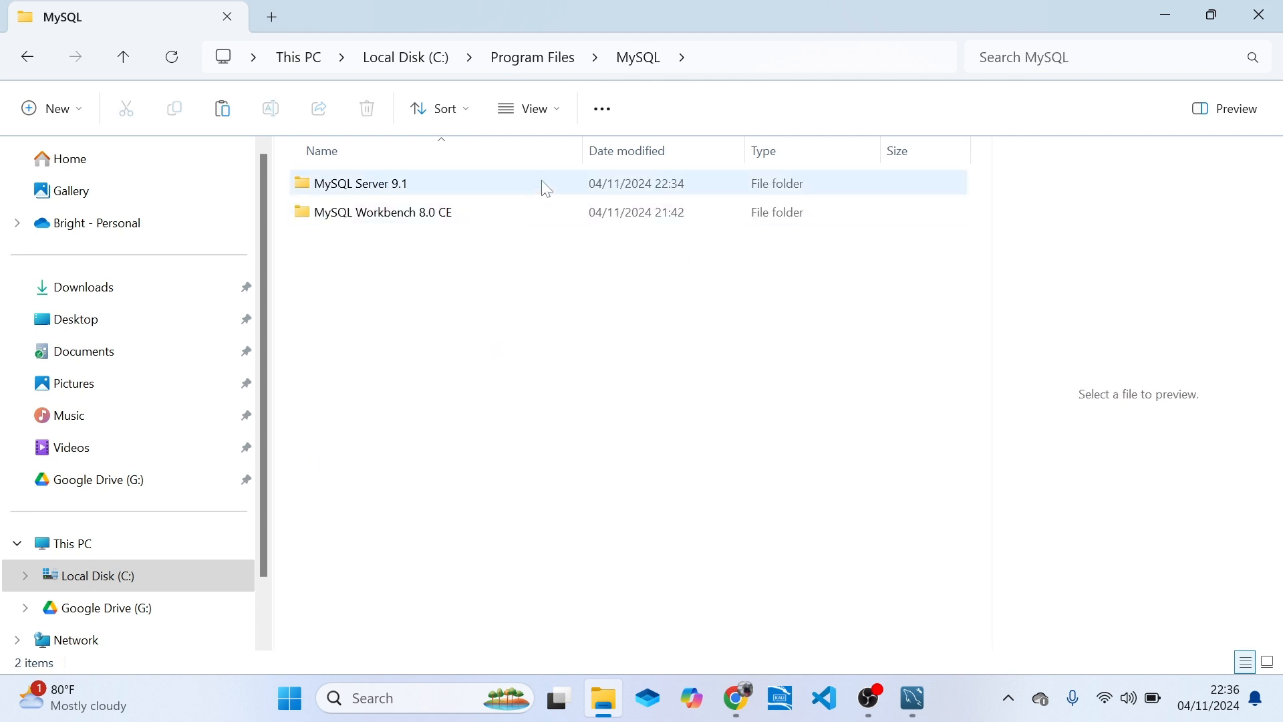
click(451, 181)
double_click(454, 184)
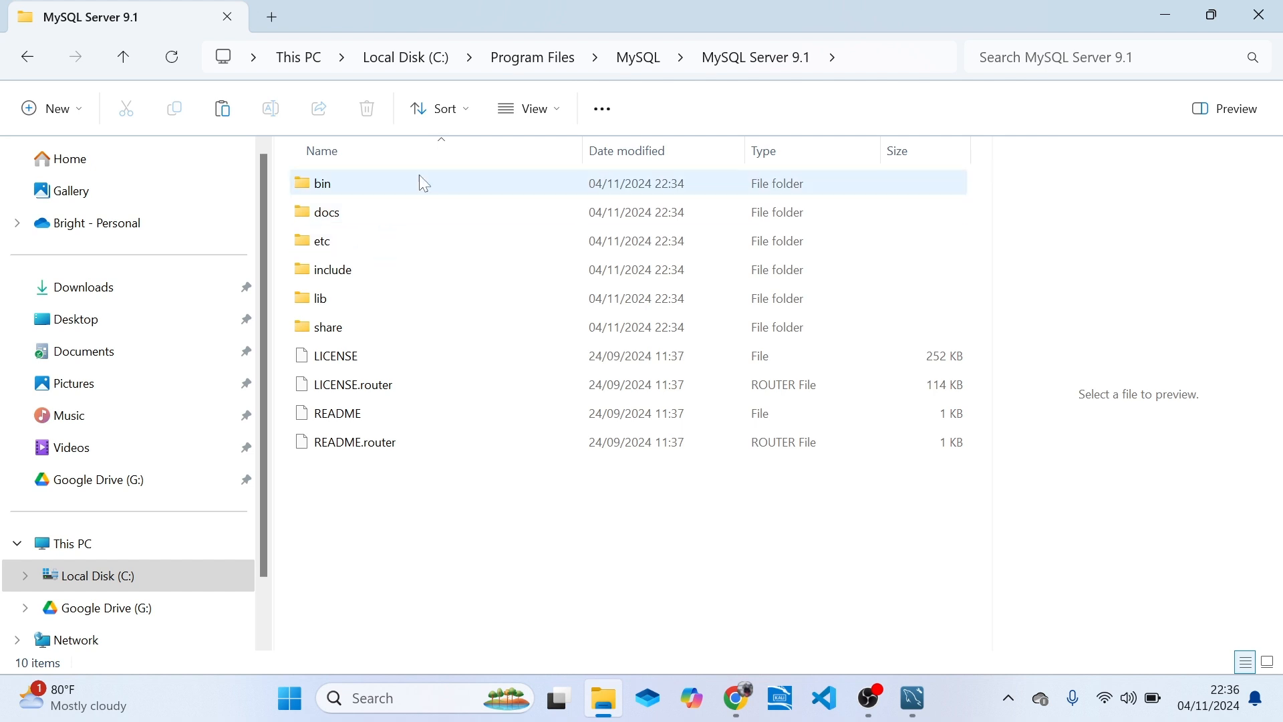
Open the bin folder of the MySQL Server 9.1 installation and locate mysql_configurator.exe.
mouse_move(405, 187)
double_click(422, 182)
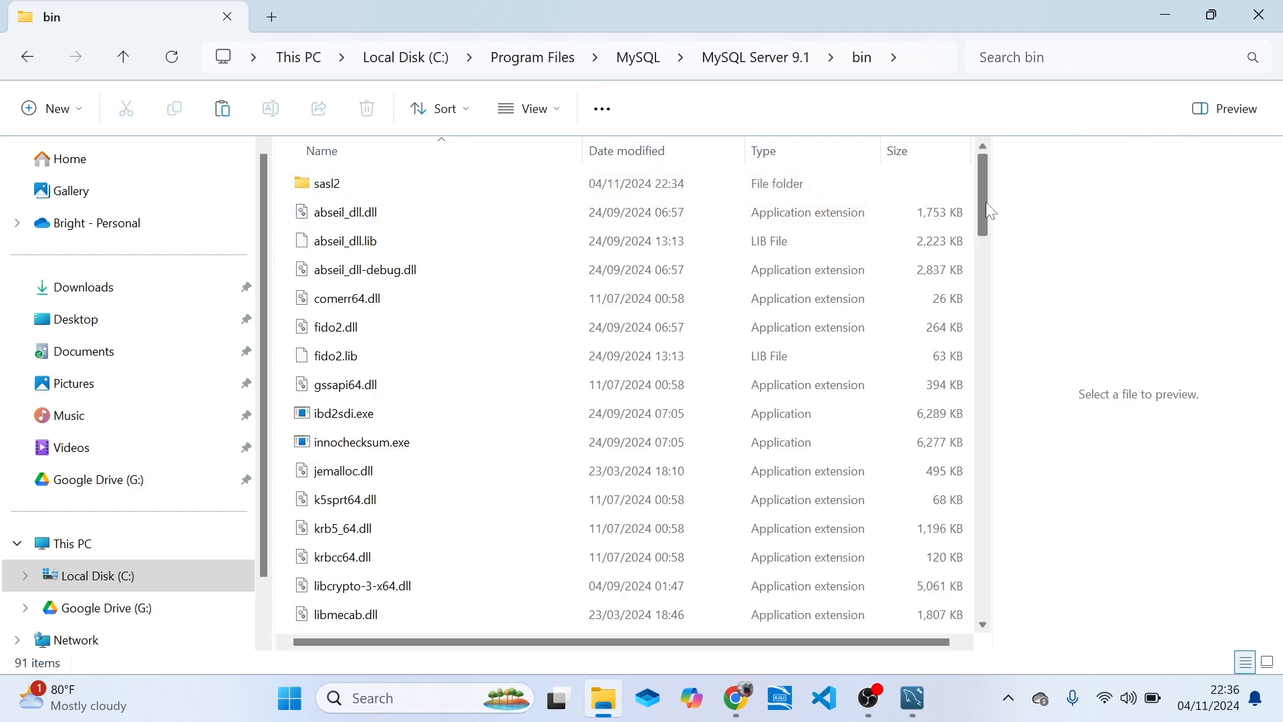
drag(987, 205, 984, 324)
double_click(458, 382)
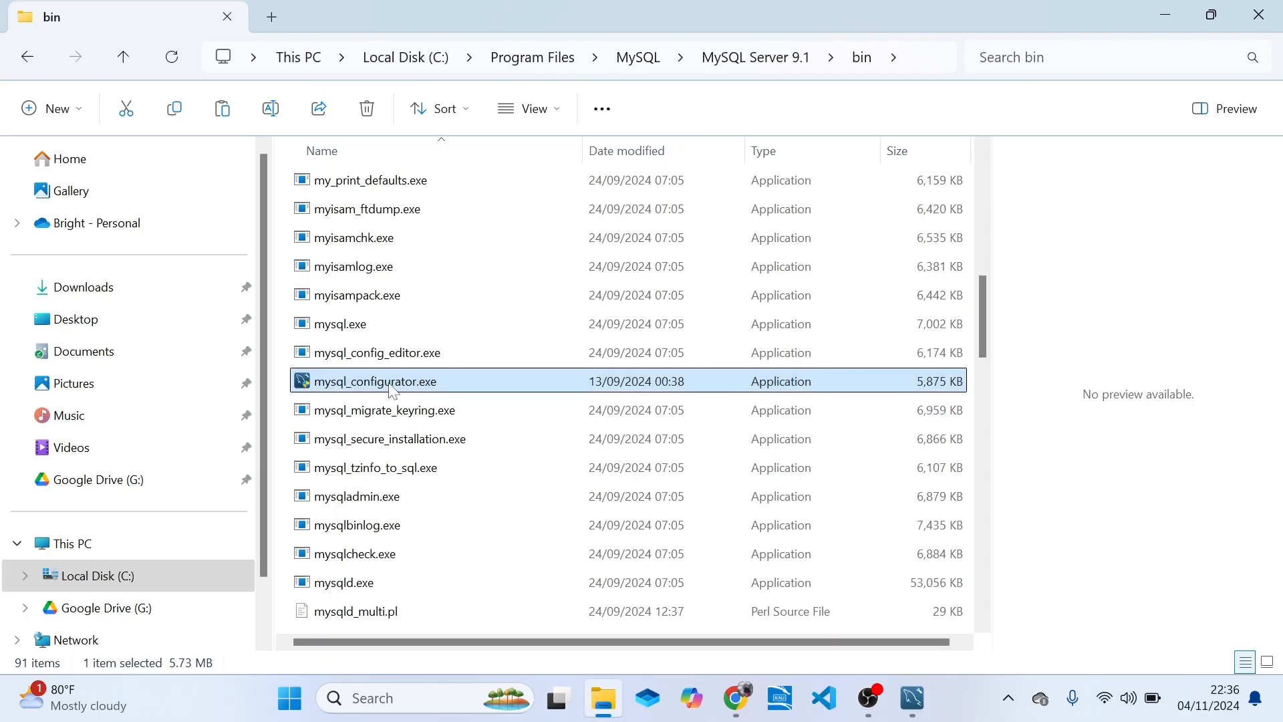
Switch back to MySQL Configurator and proceed from its welcome page to the Data Directory page.
click(914, 700)
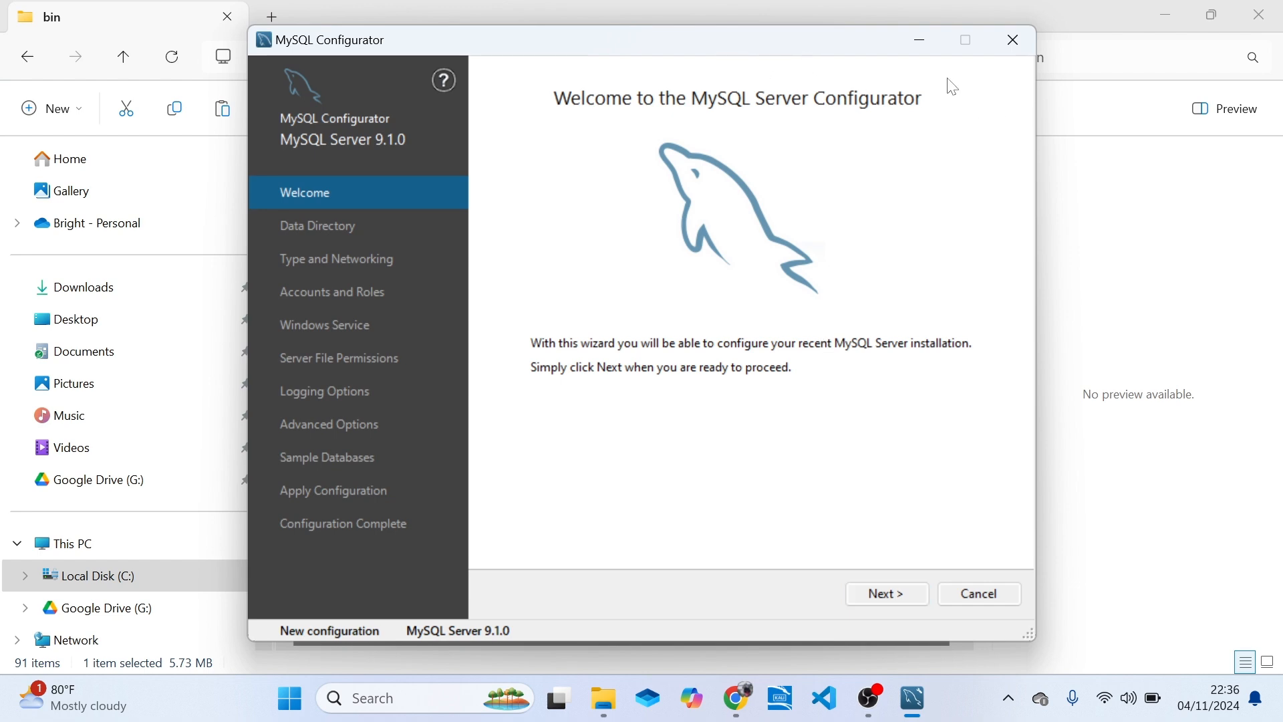
drag(773, 46, 1168, 167)
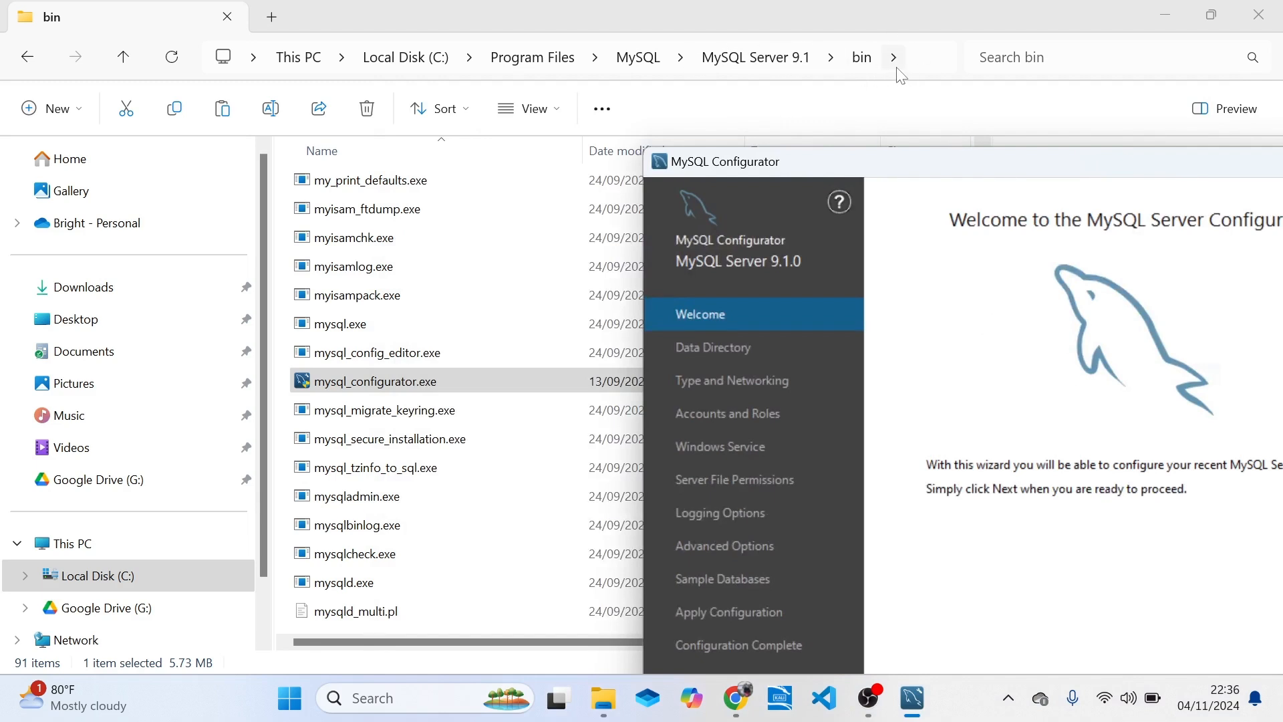
click(356, 384)
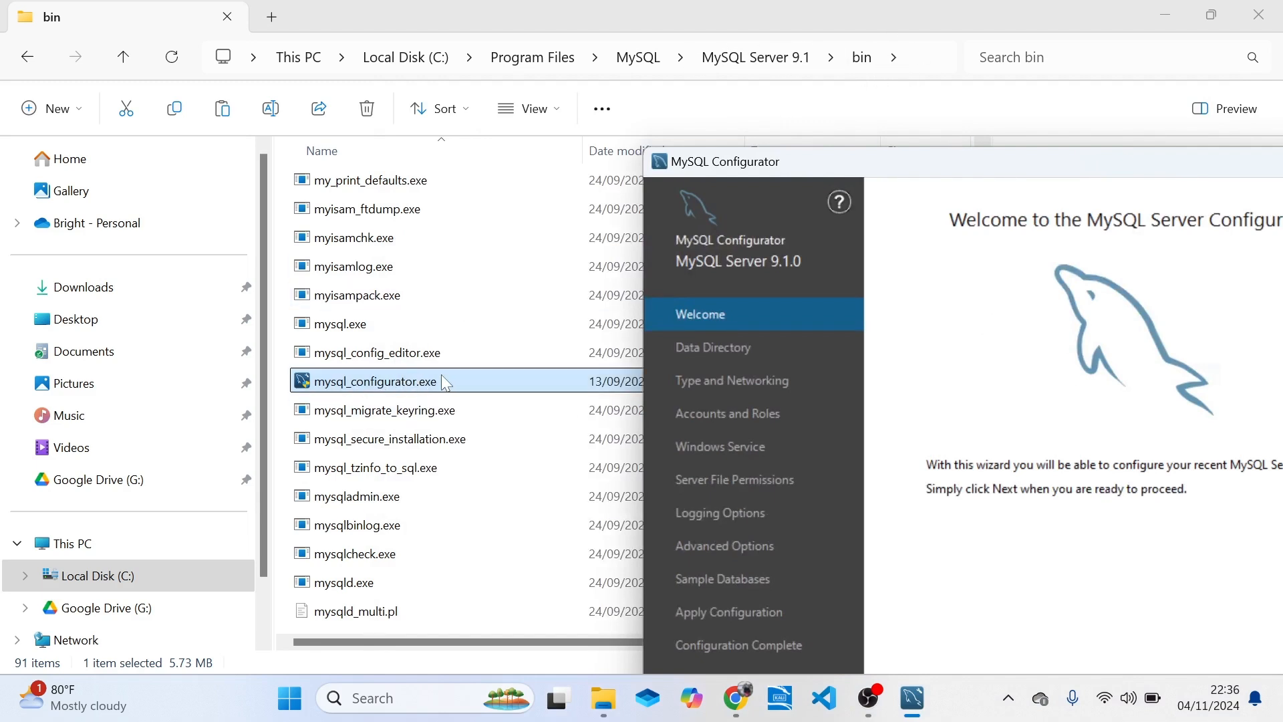
click(800, 195)
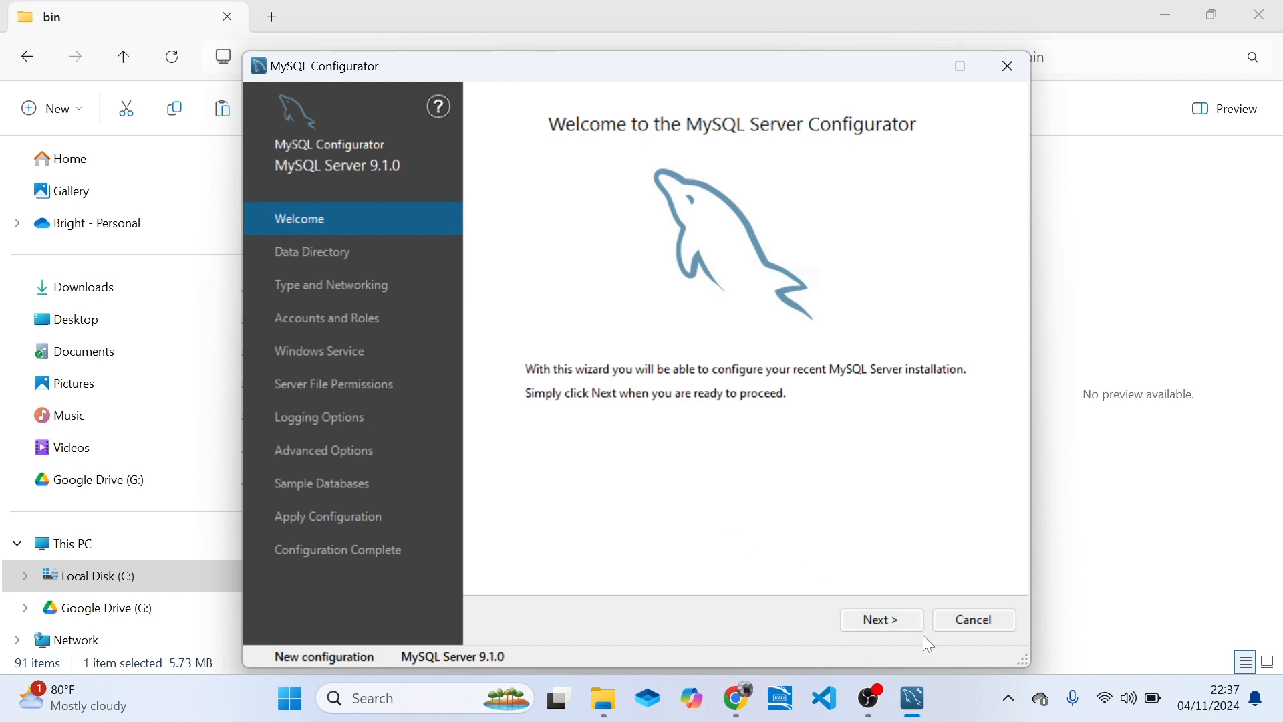
click(882, 620)
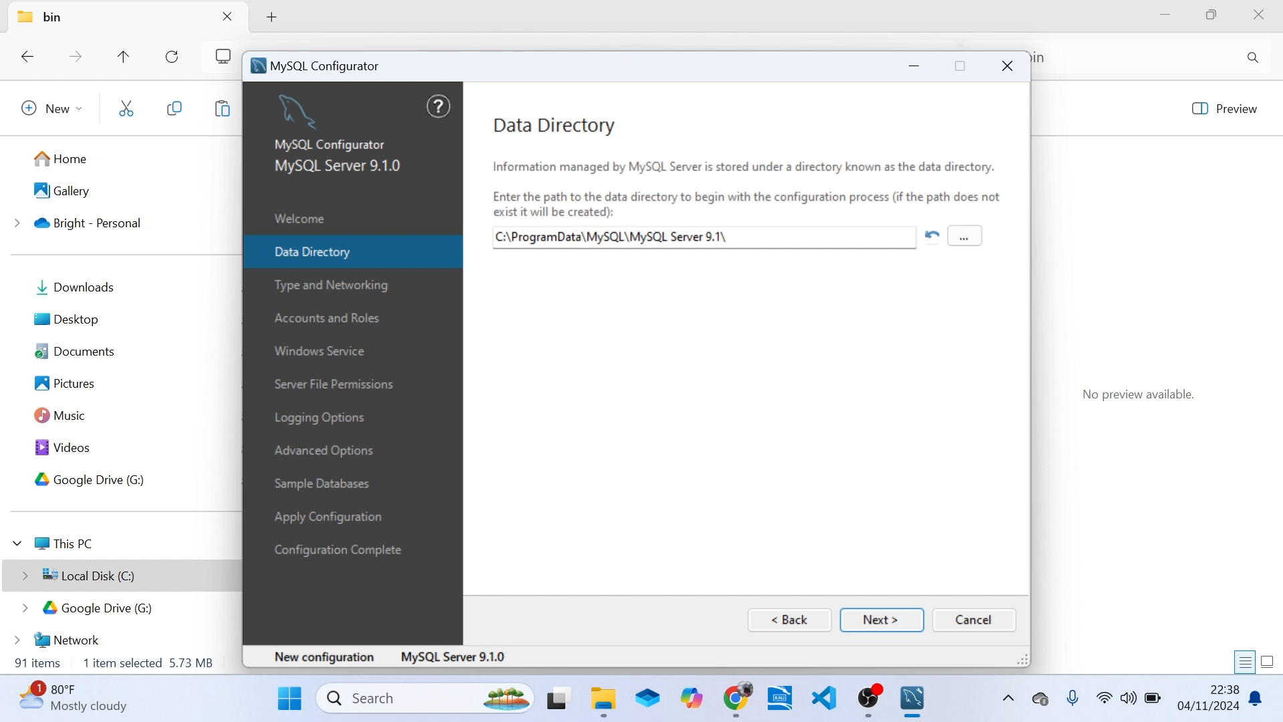
Accept the data directory C:\ProgramData\MySQL\MySQL Server 9.1\ and set the server's config type to Development Computer.
click(891, 630)
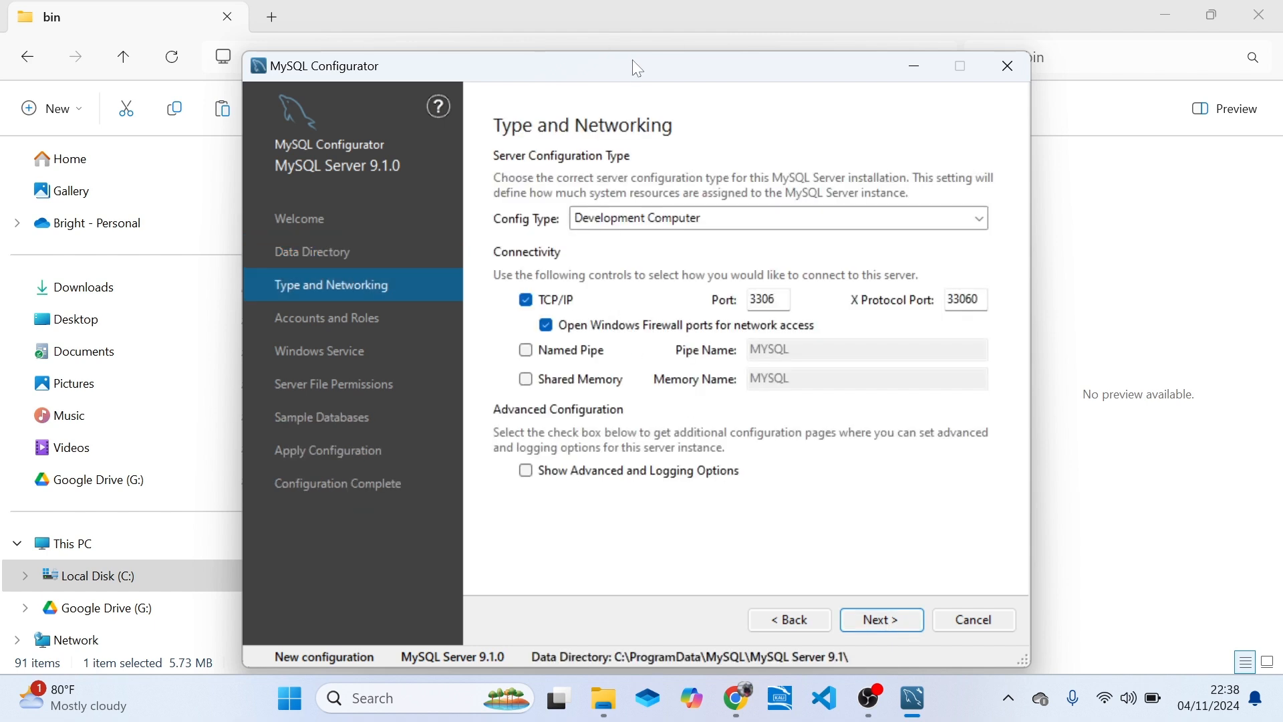
drag(638, 68, 611, 49)
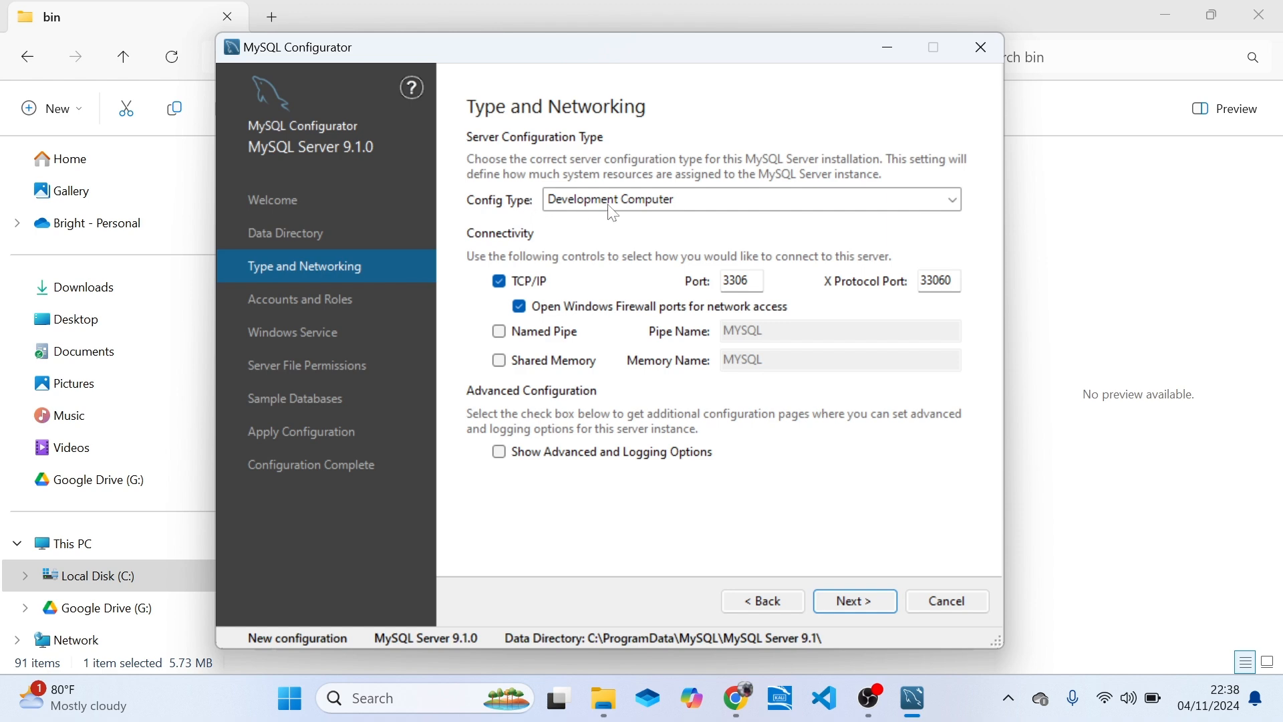
click(678, 202)
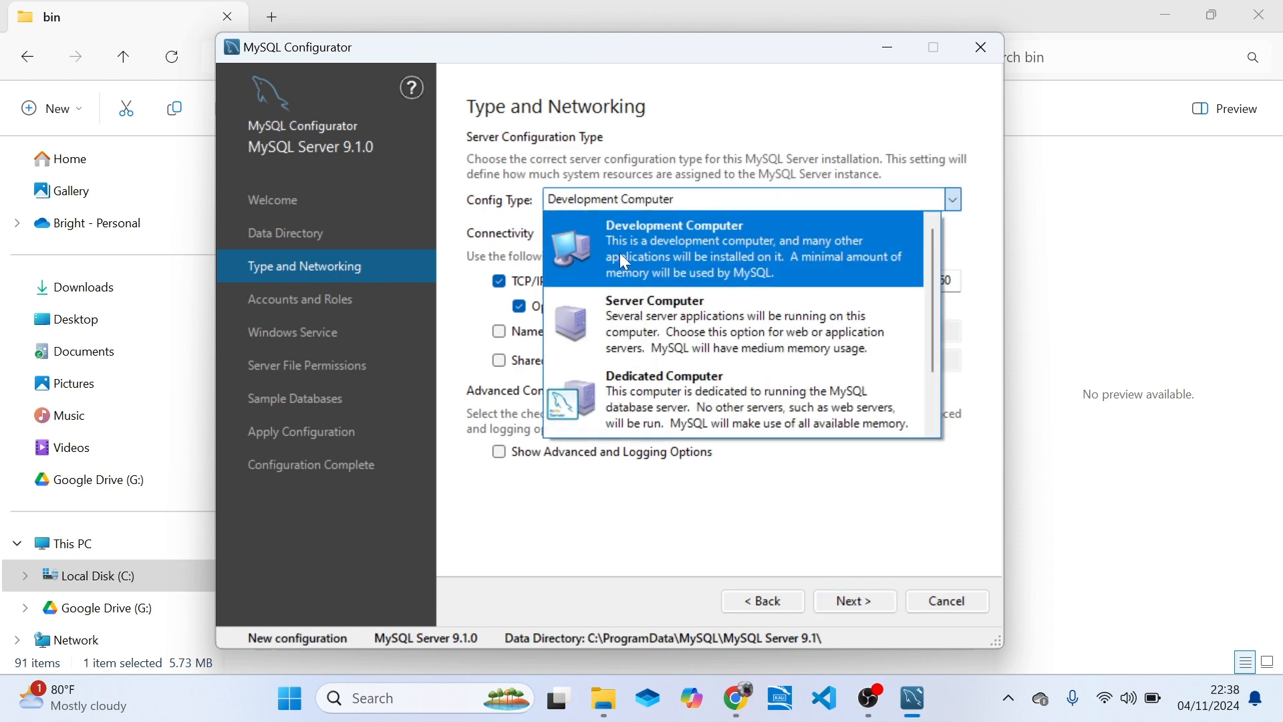
click(598, 198)
click(596, 194)
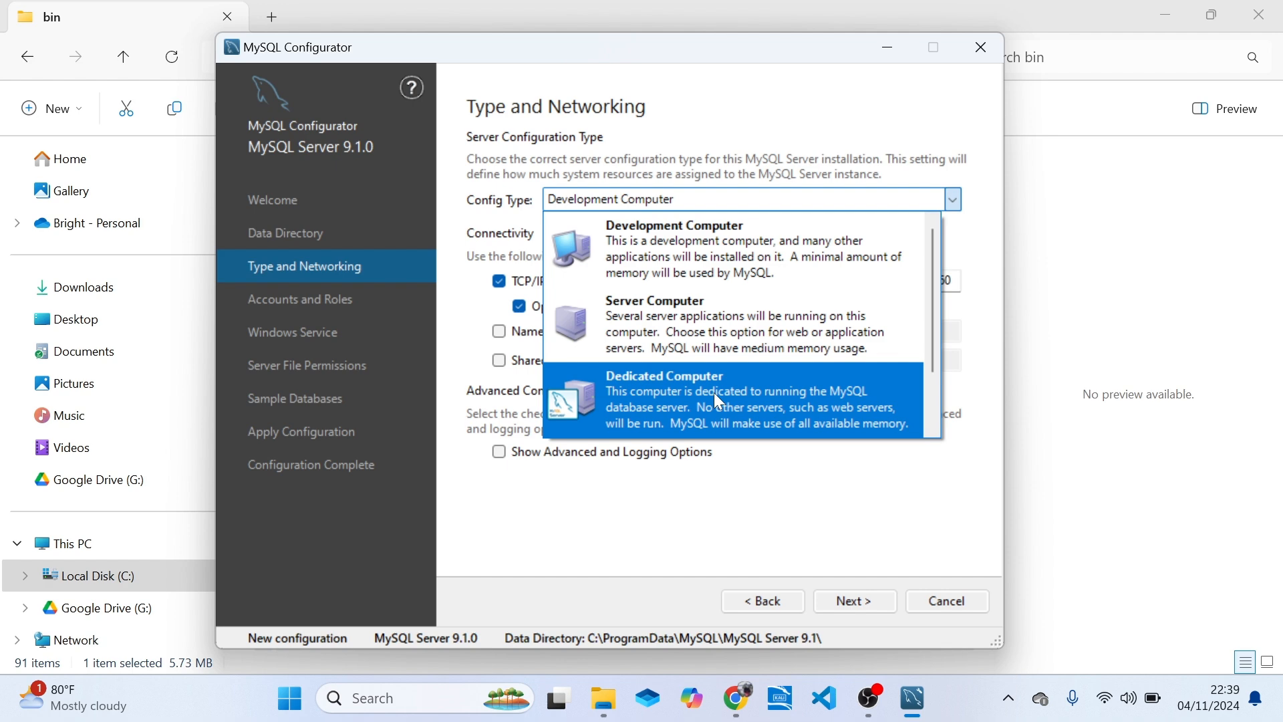
click(747, 409)
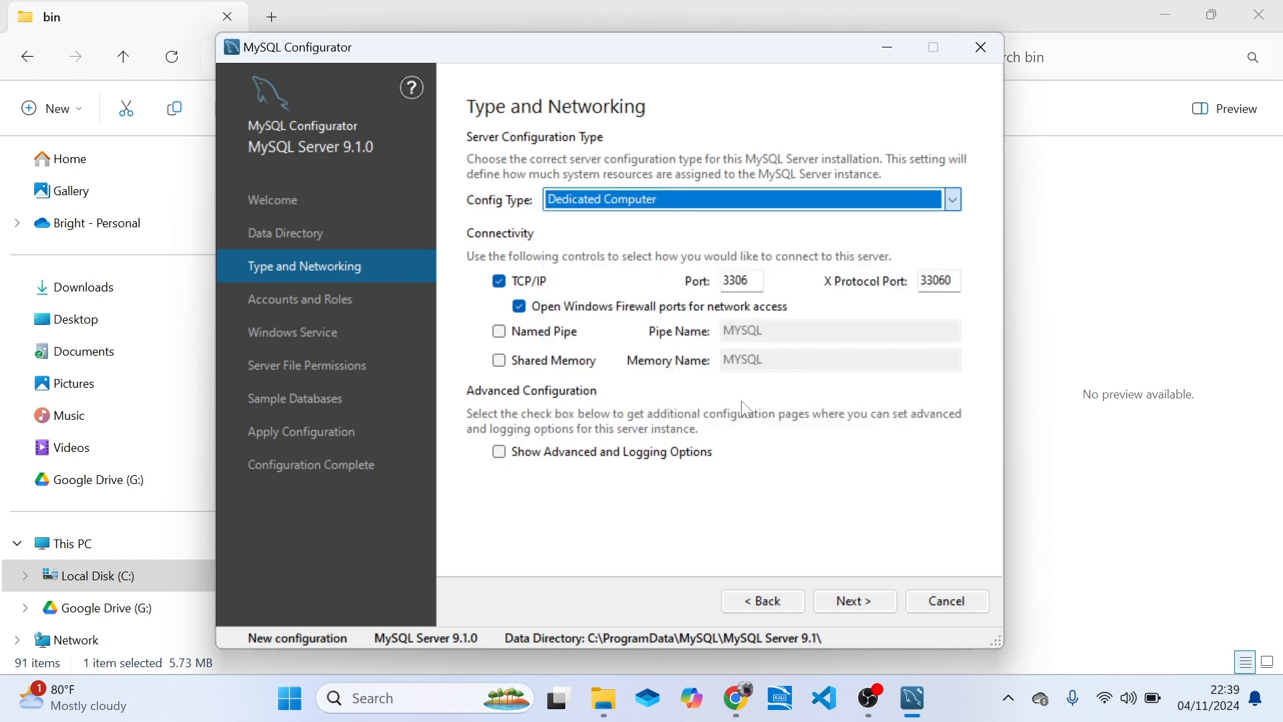
click(722, 205)
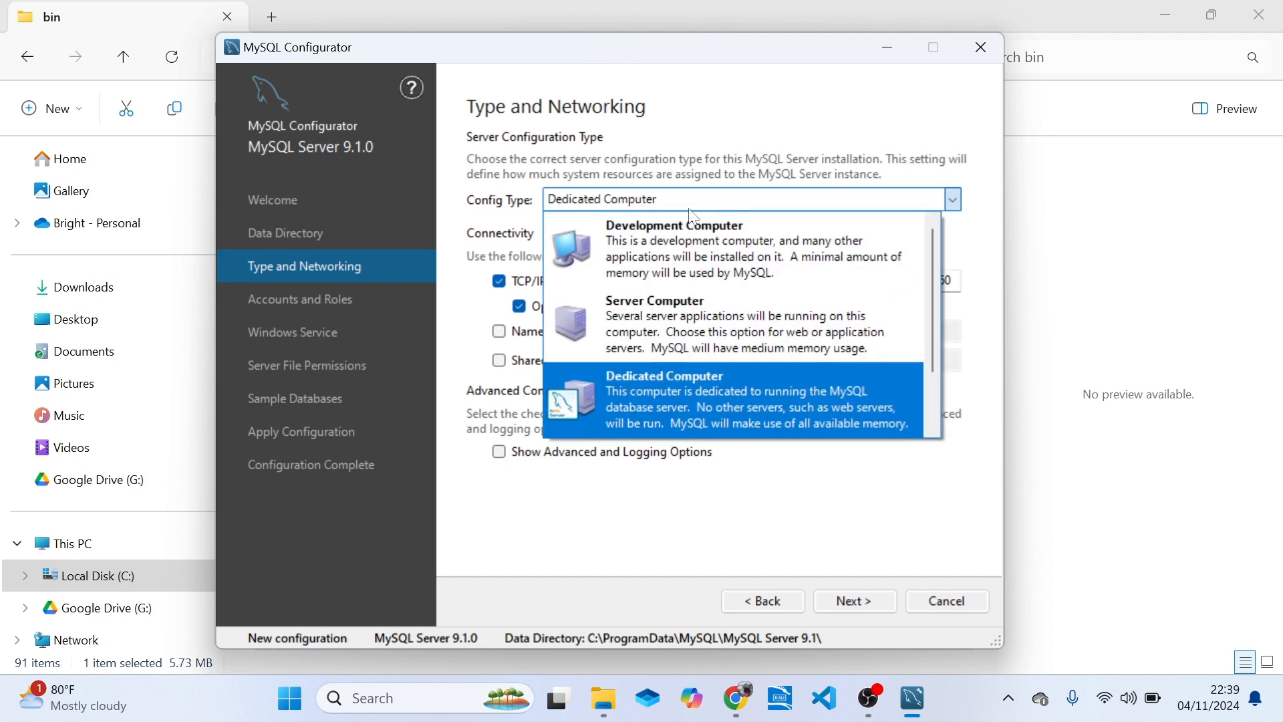
click(649, 246)
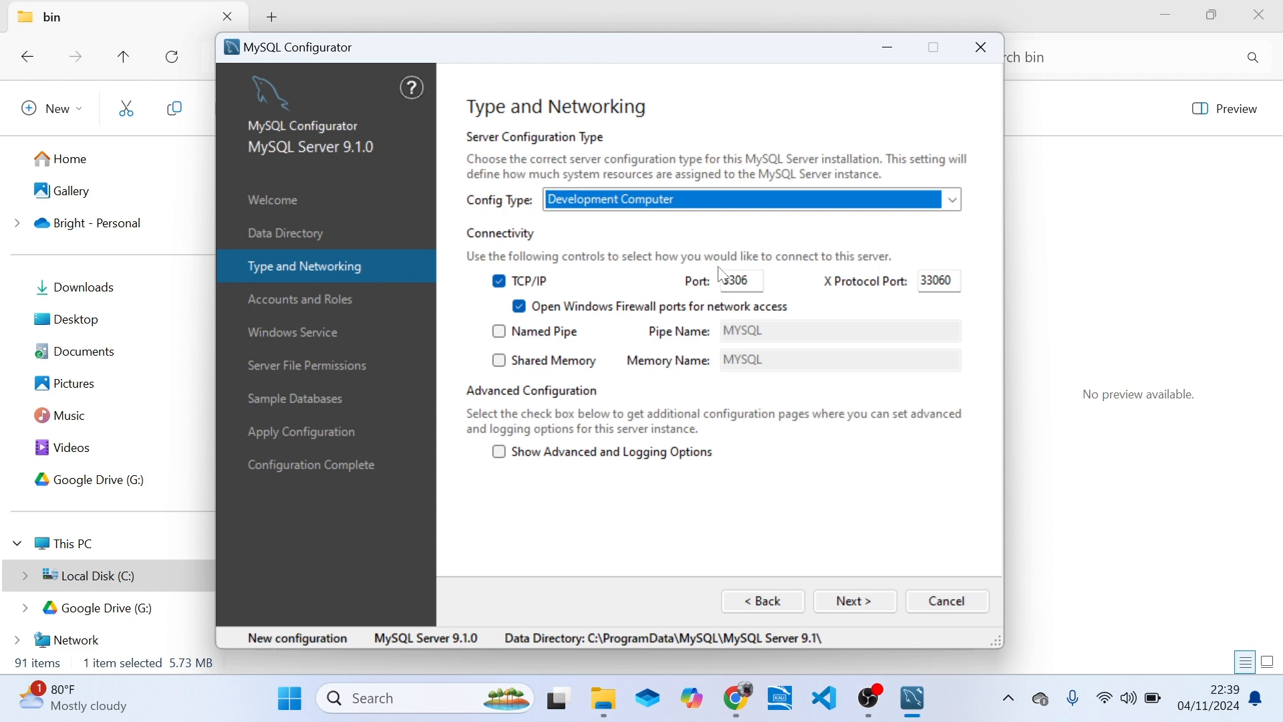
Try enabling the Named Pipe and Shared Memory connectivity options, and switch both off again.
click(748, 279)
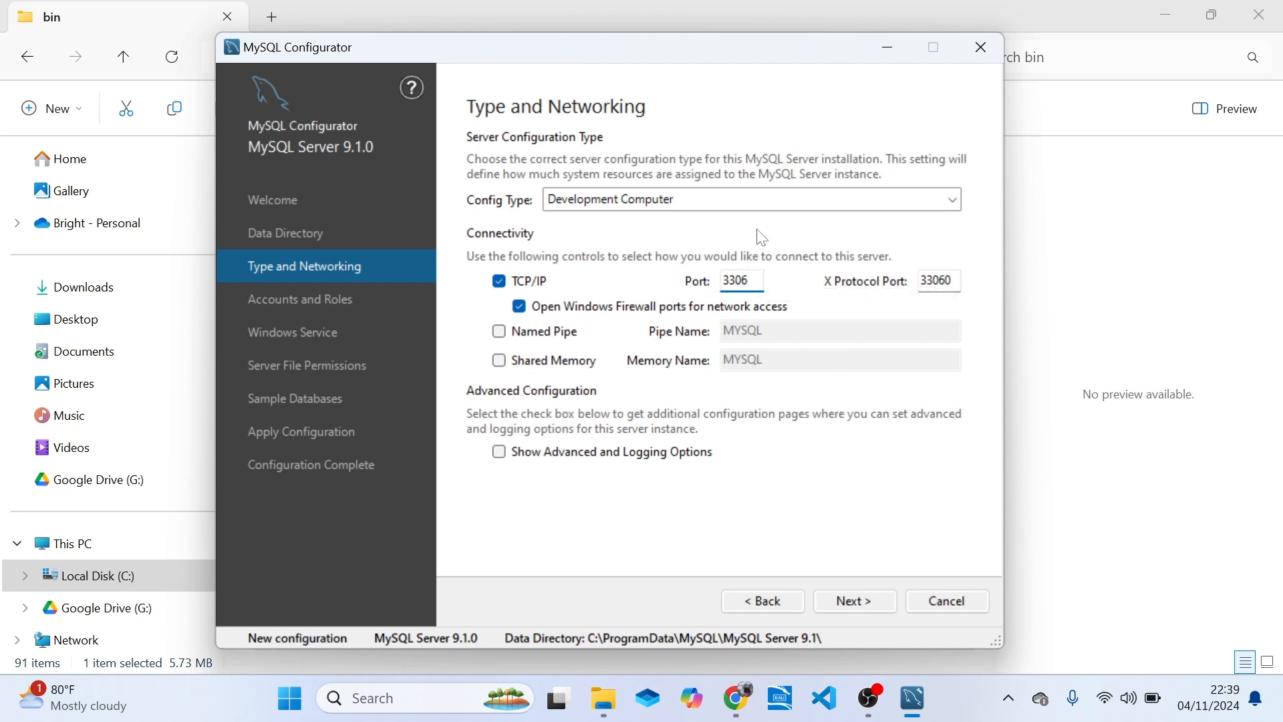
drag(730, 52, 820, 52)
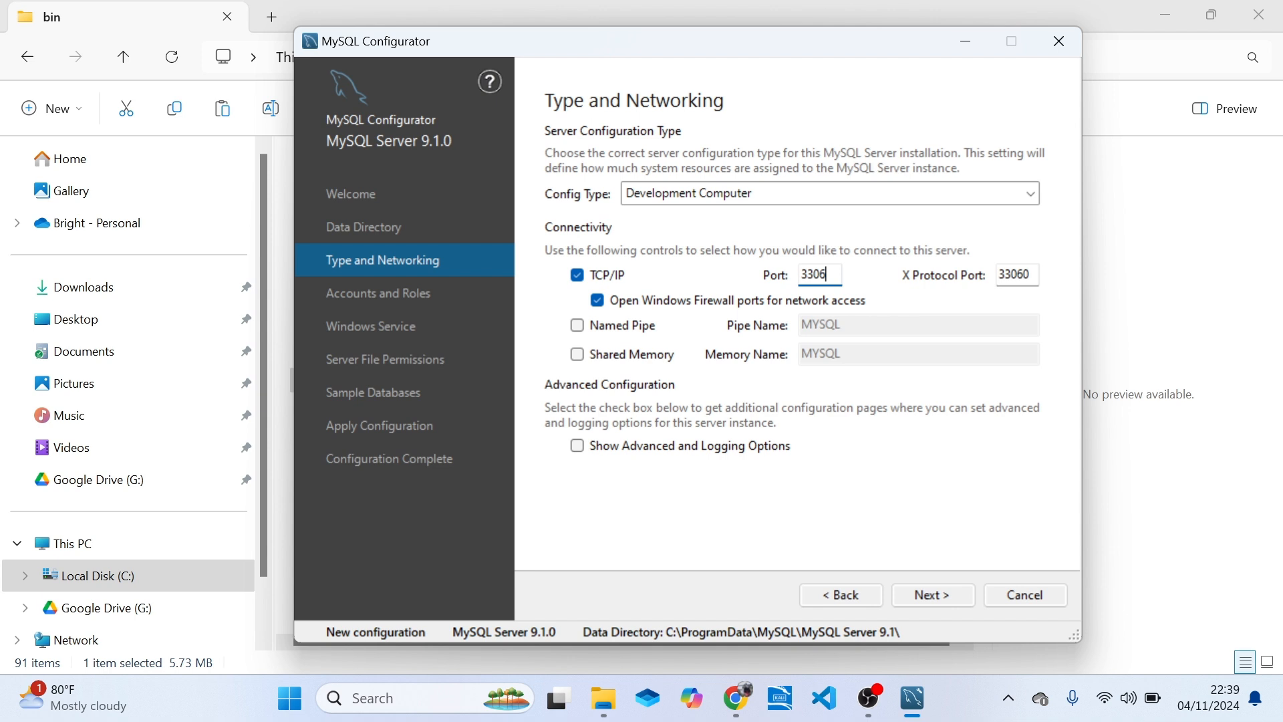
click(603, 338)
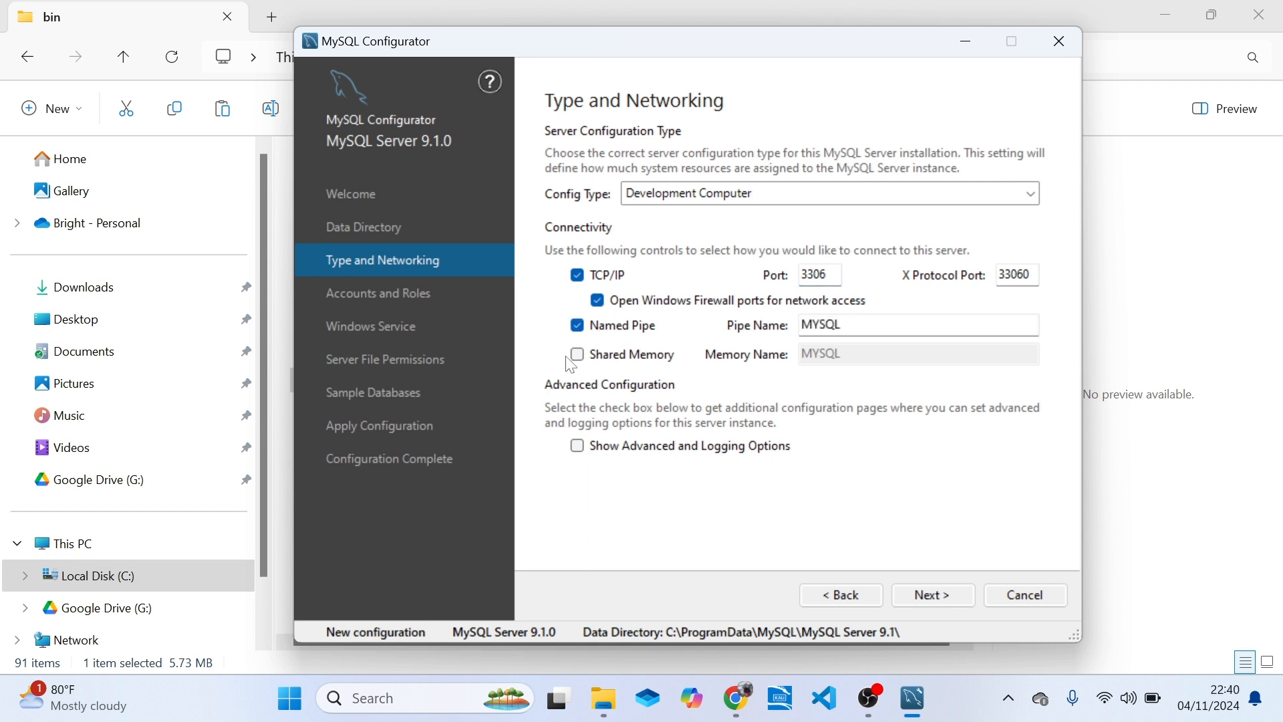
click(588, 360)
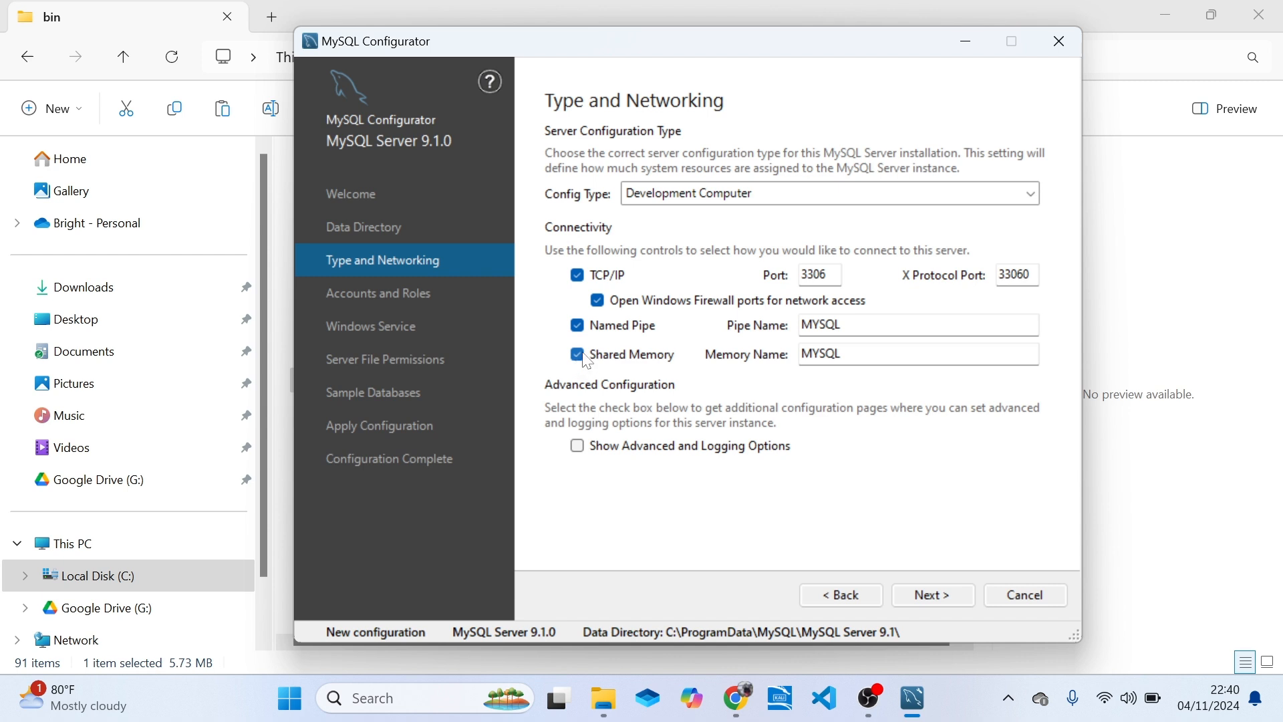
click(578, 328)
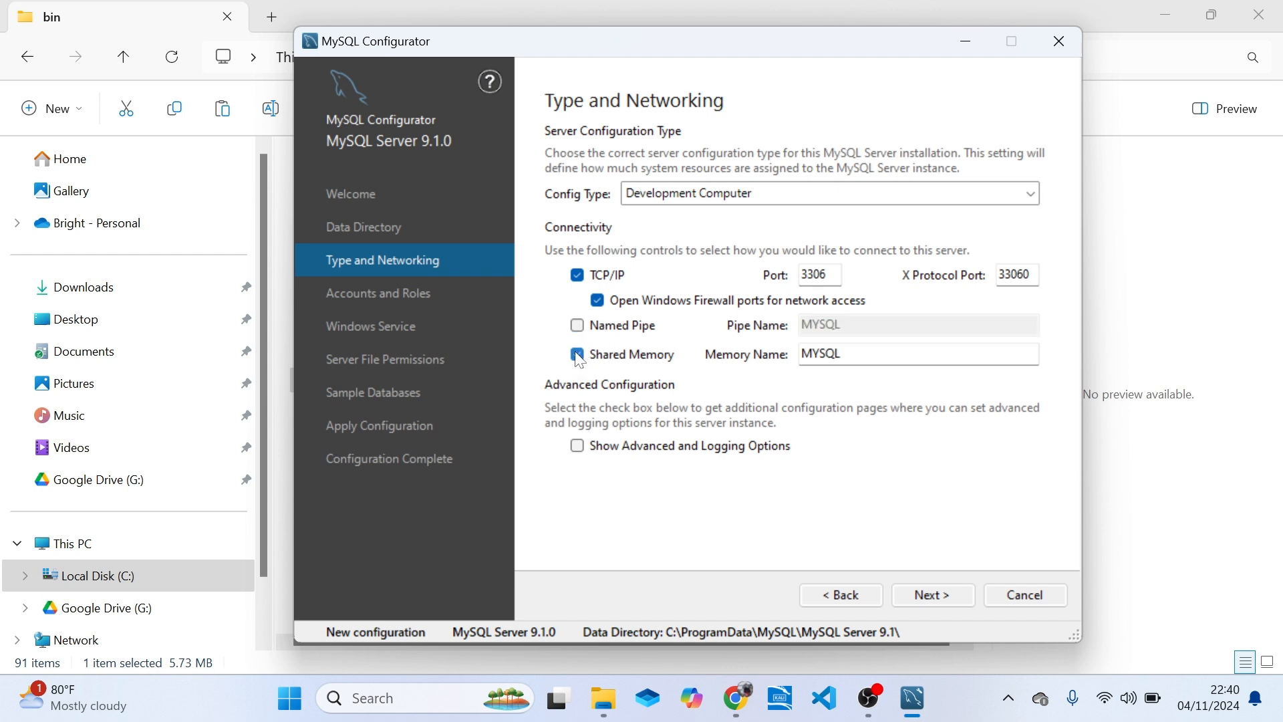
click(578, 356)
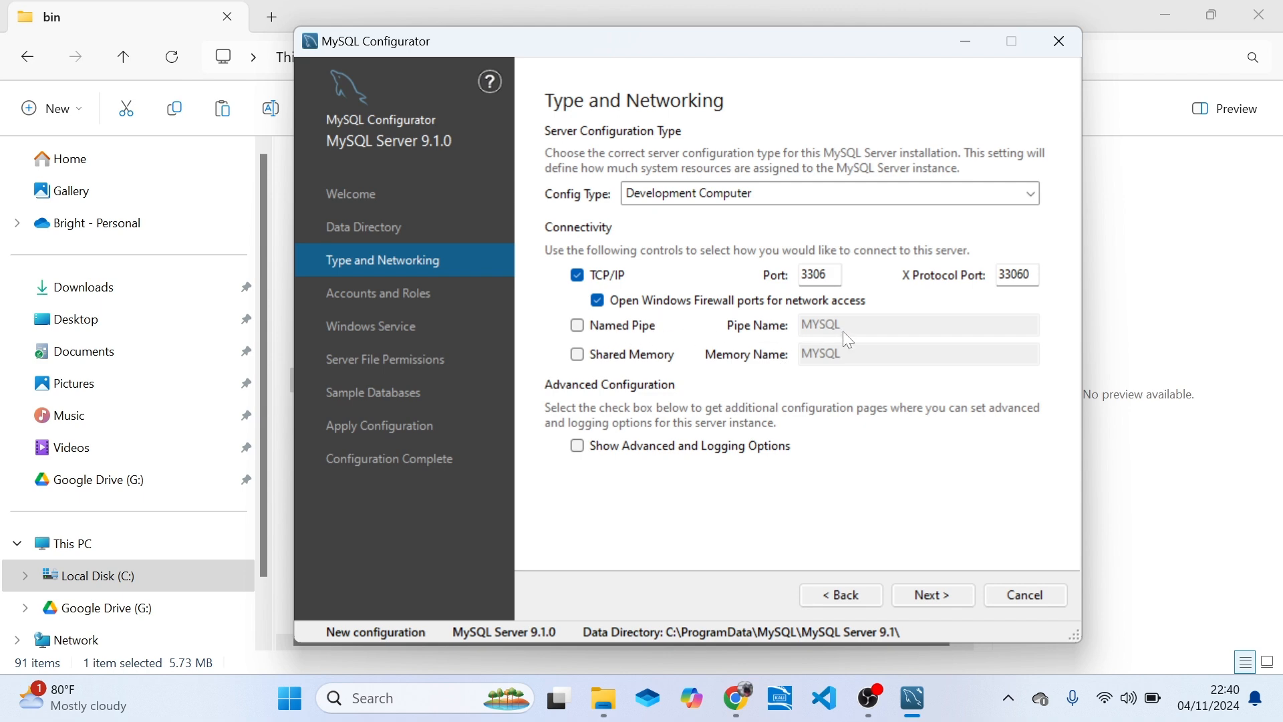
Enable Show Advanced and Logging Options and proceed to the Accounts and Roles page.
click(578, 448)
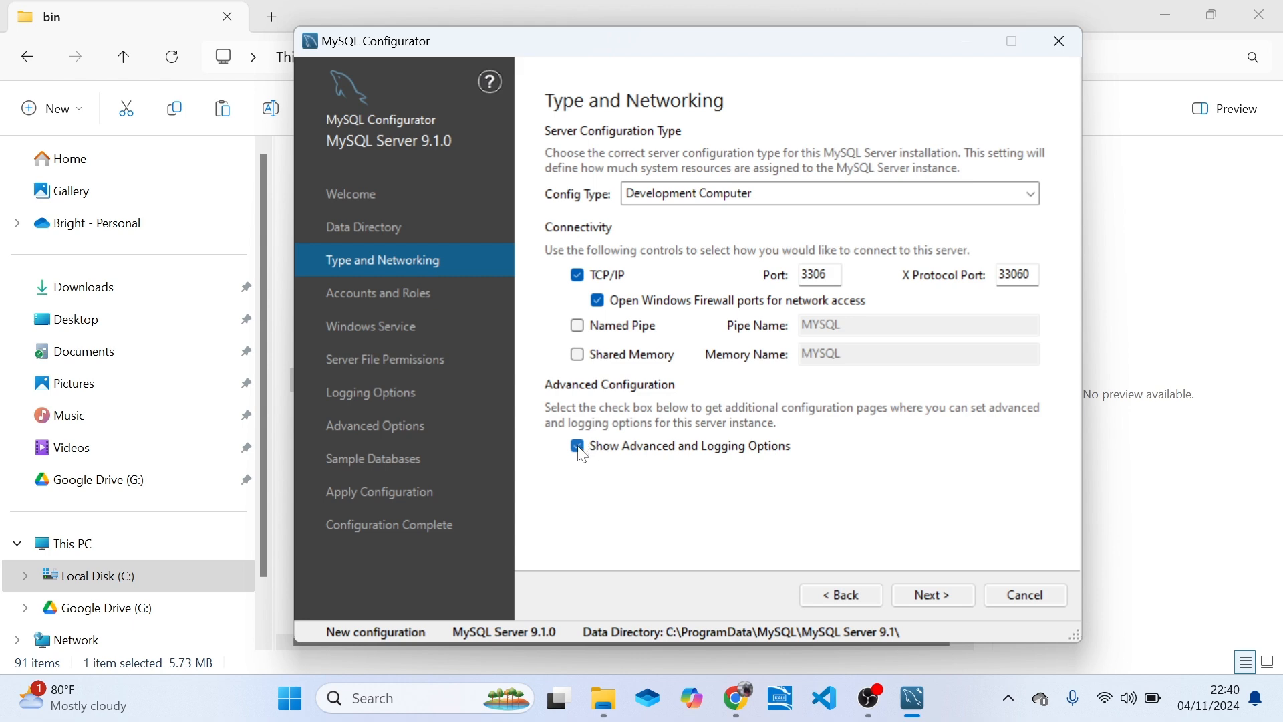
click(579, 447)
click(579, 448)
click(933, 595)
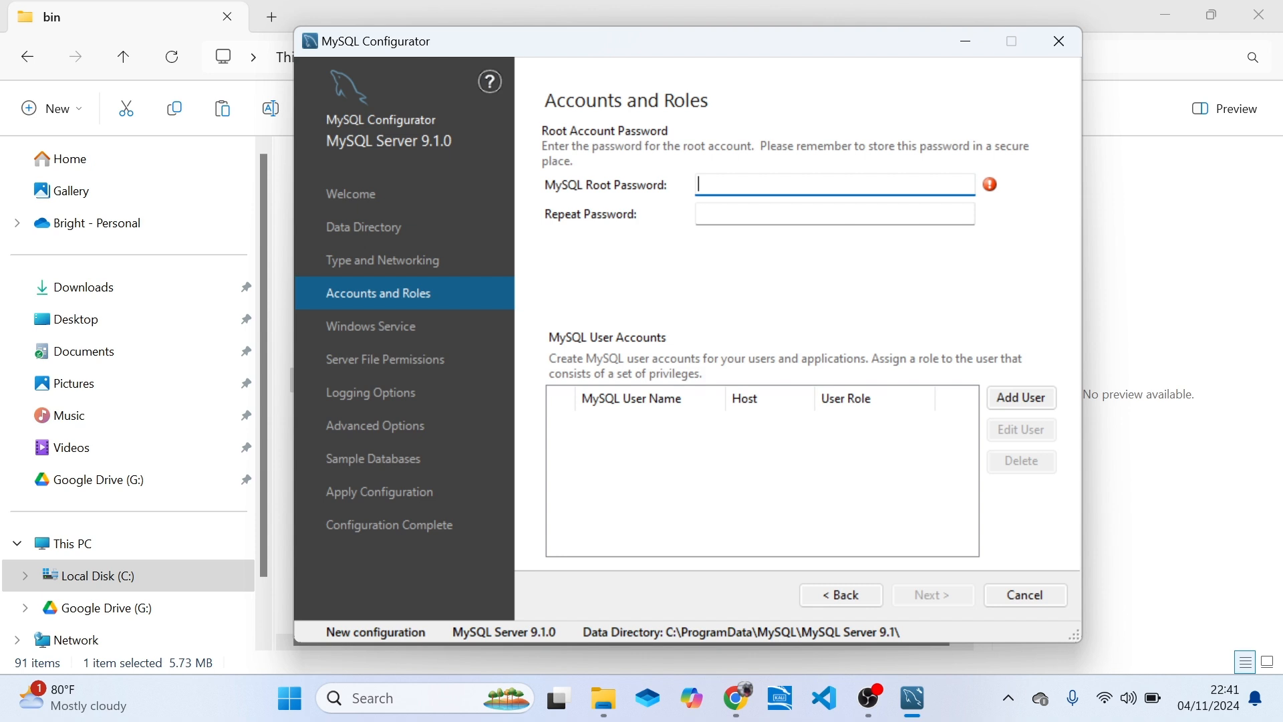
Enter the MySQL root password and repeat it for confirmation.
text(•••••••••••••)
key(Tab)
text(•••••••)
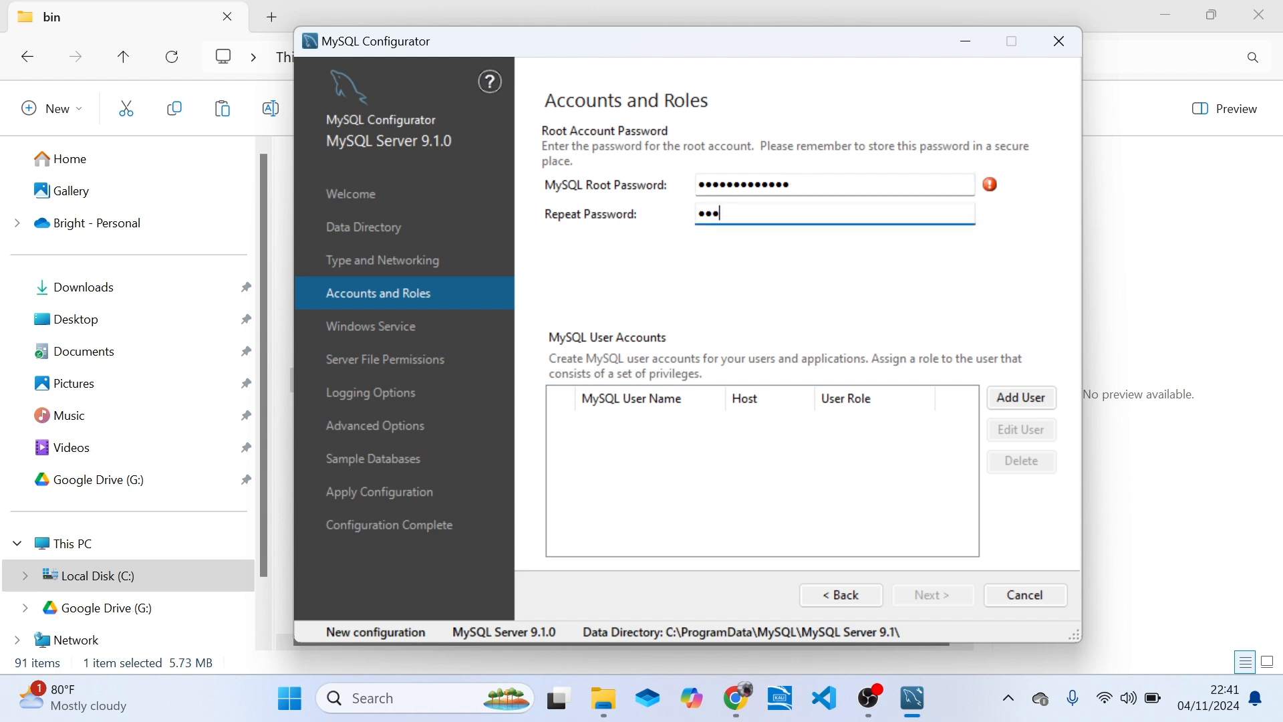
text(••••••)
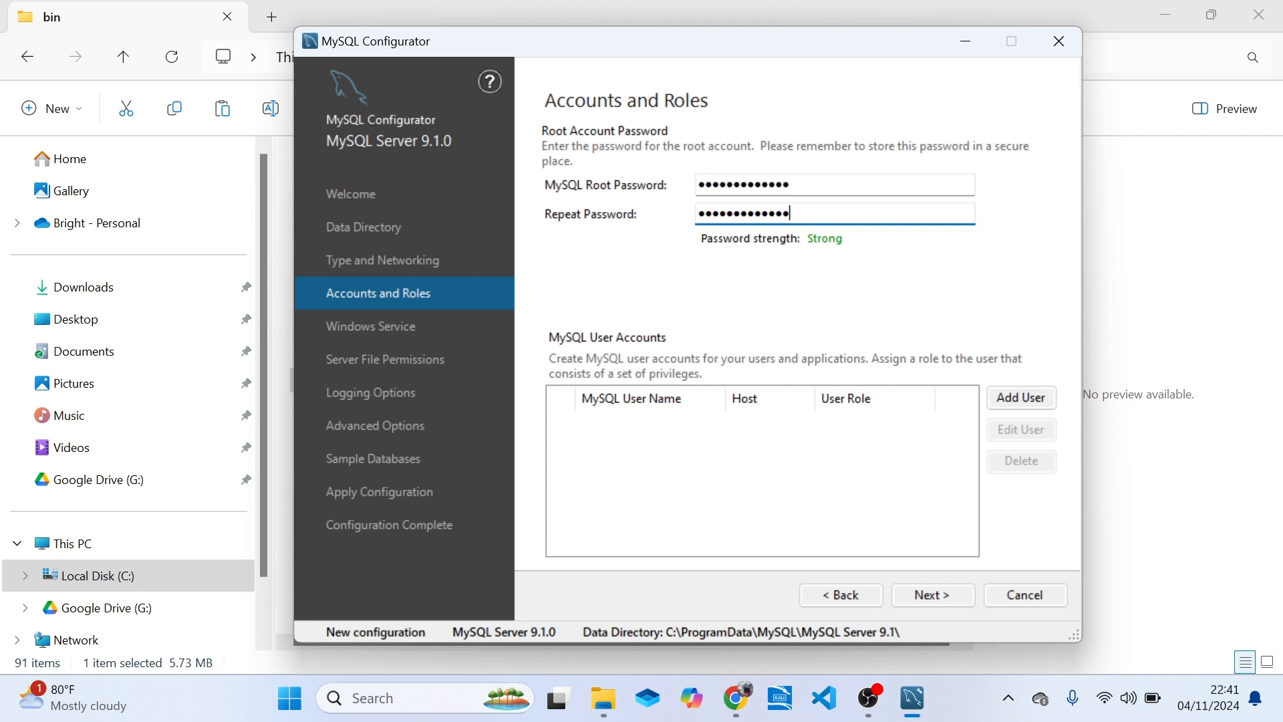
Start a new MySQL user account with the user name analyst and localhost as the host.
click(1022, 398)
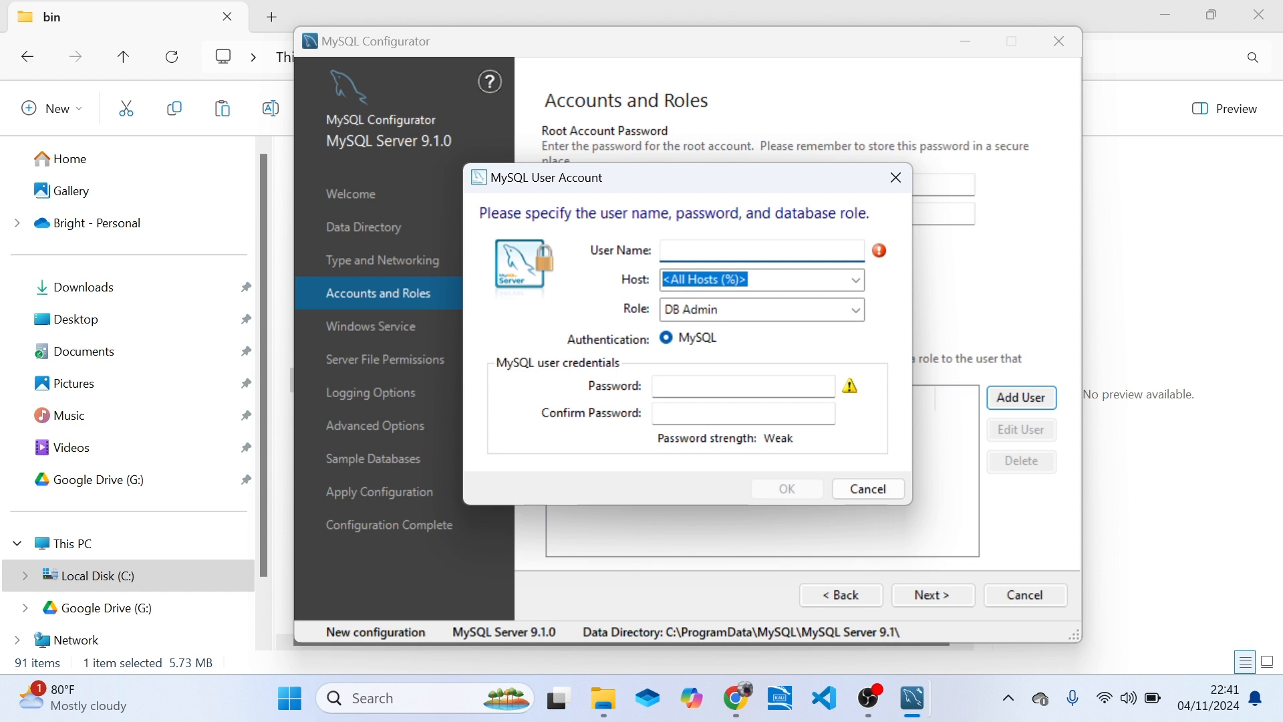
click(850, 285)
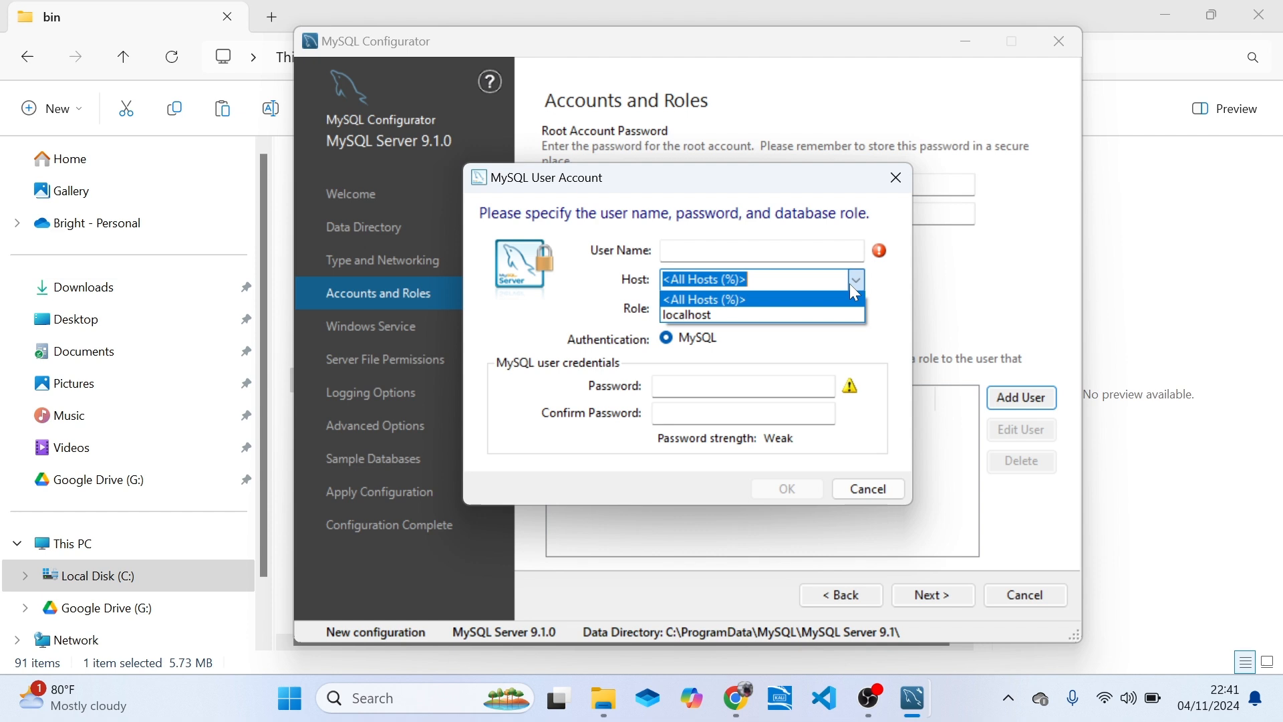
click(716, 301)
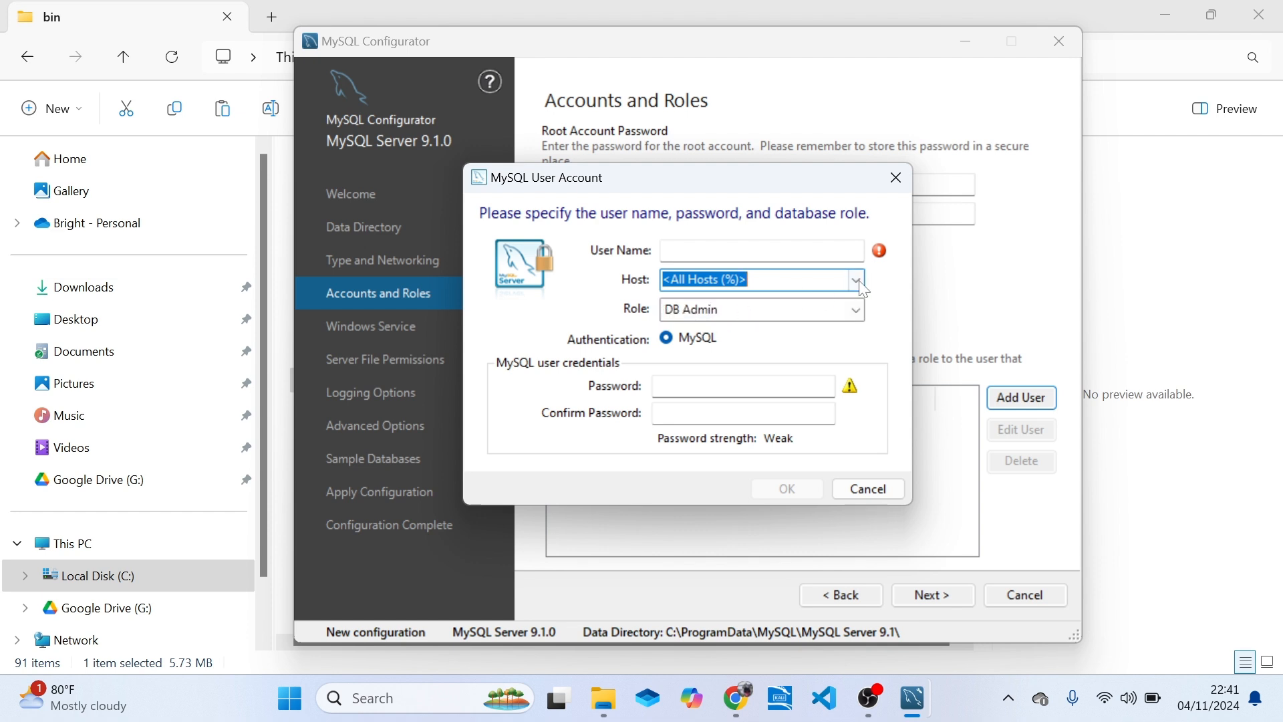
click(857, 280)
click(735, 313)
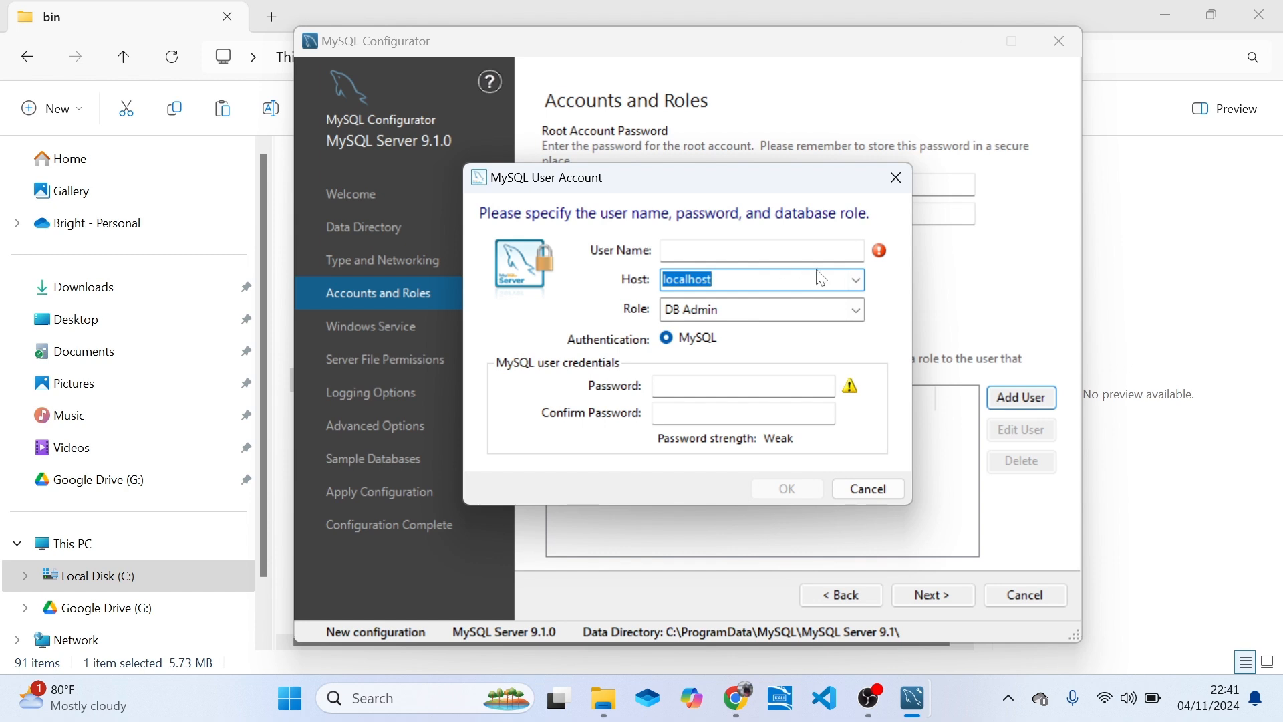
click(764, 249)
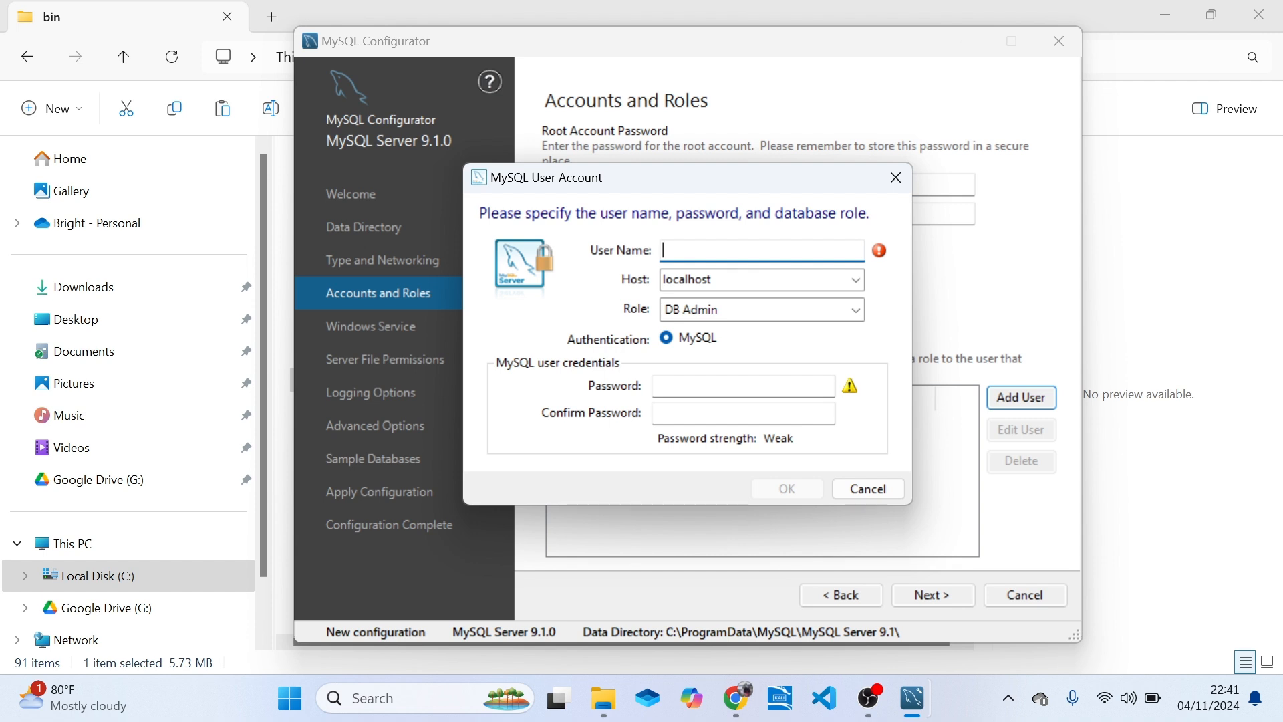
drag(701, 175, 770, 171)
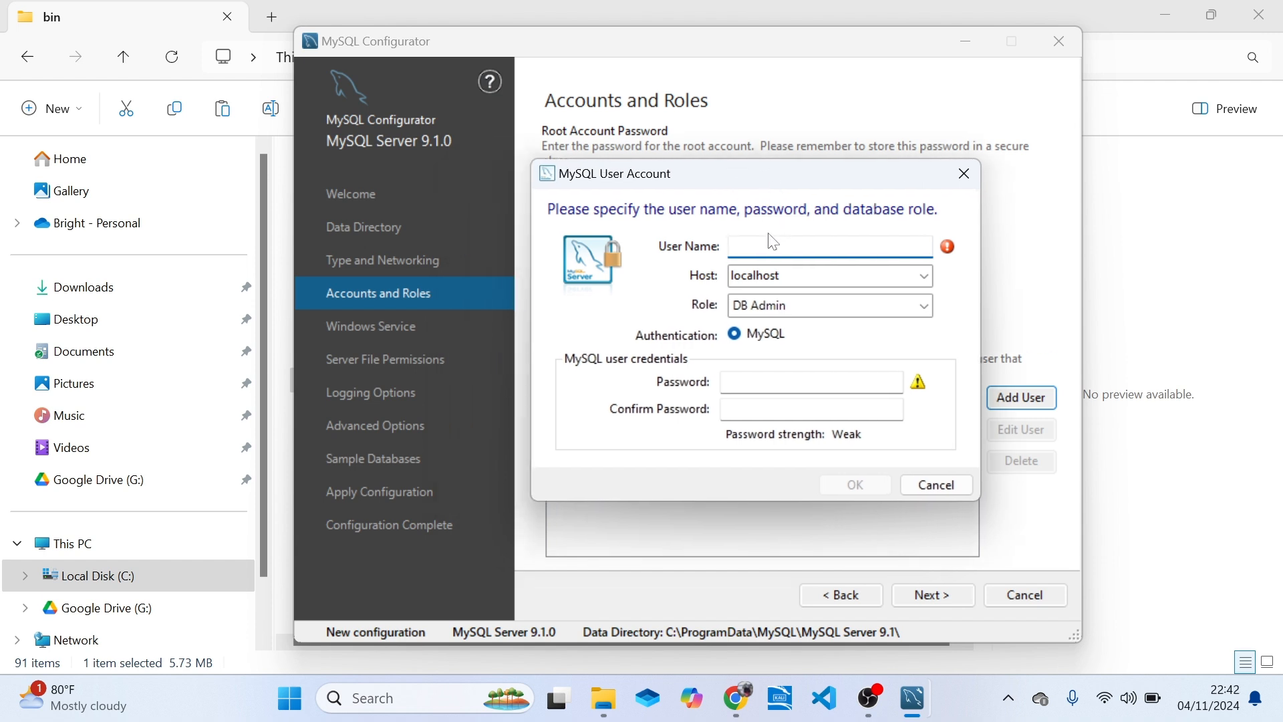
text(analyst)
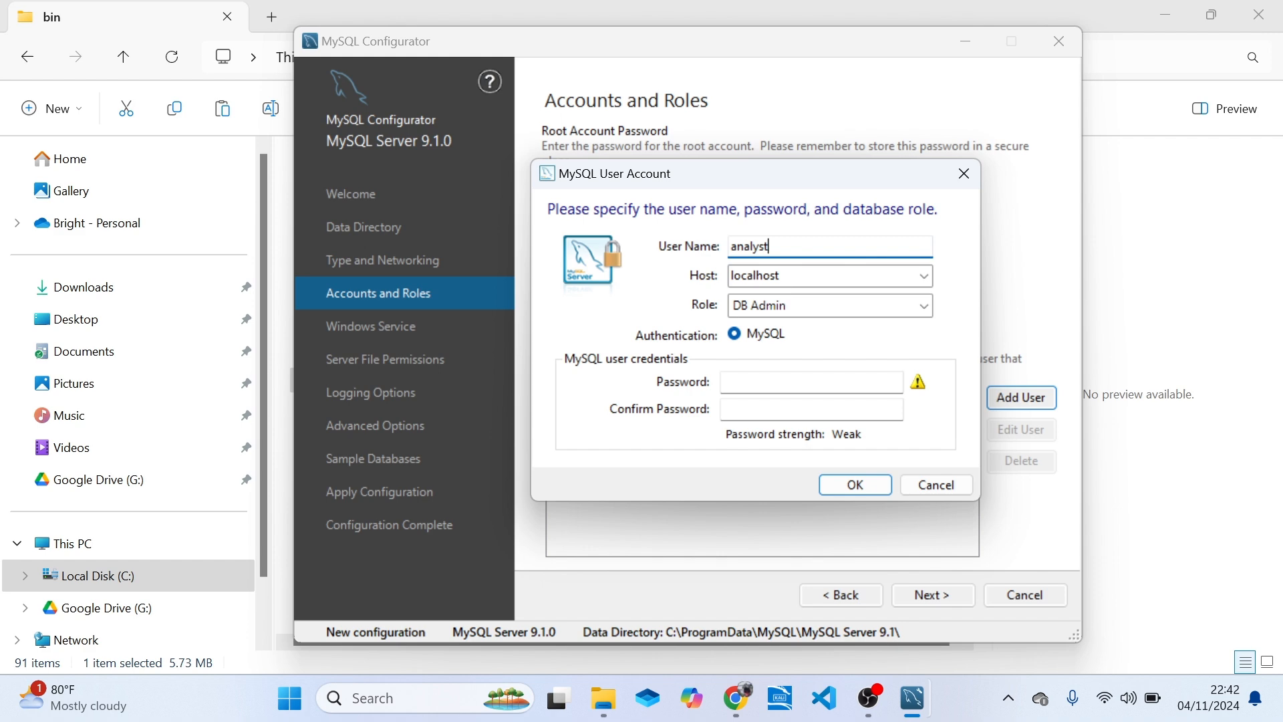
Go through the available database roles and set the analyst account's role to Backup Admin.
click(769, 314)
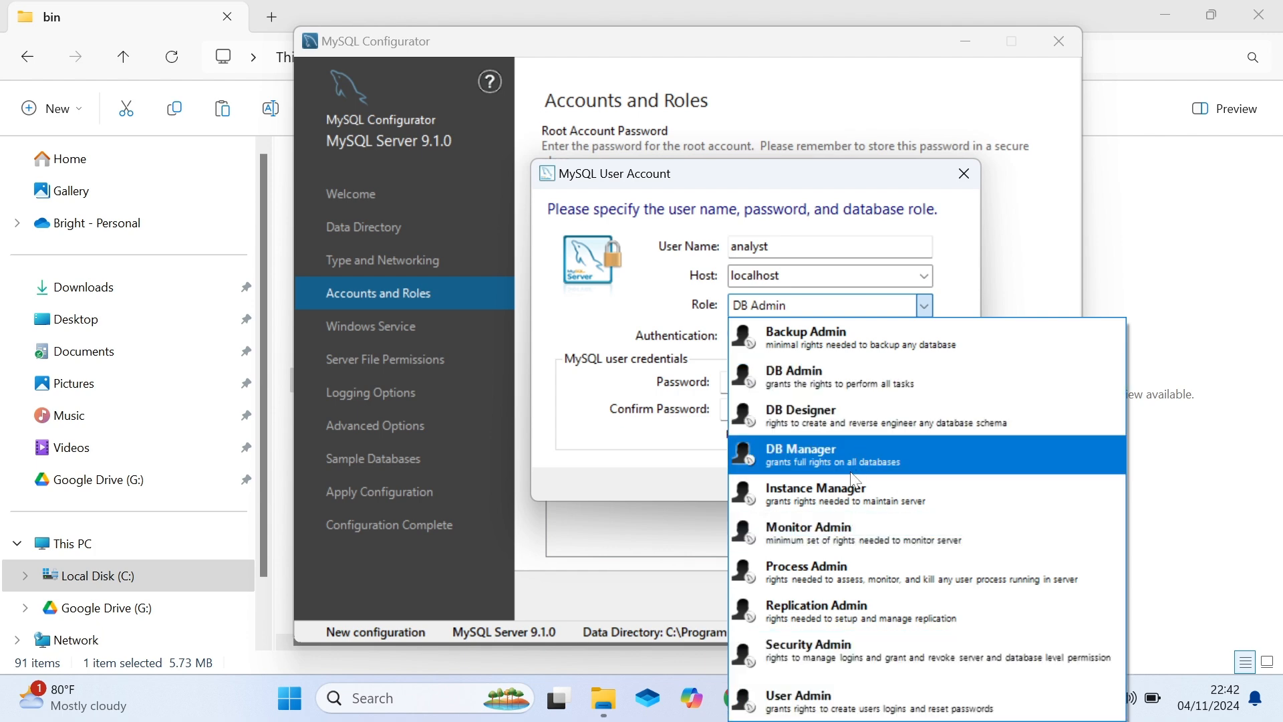
key(Down)
key(Down)
key(Down)
key(Down)
key(Down)
key(Down)
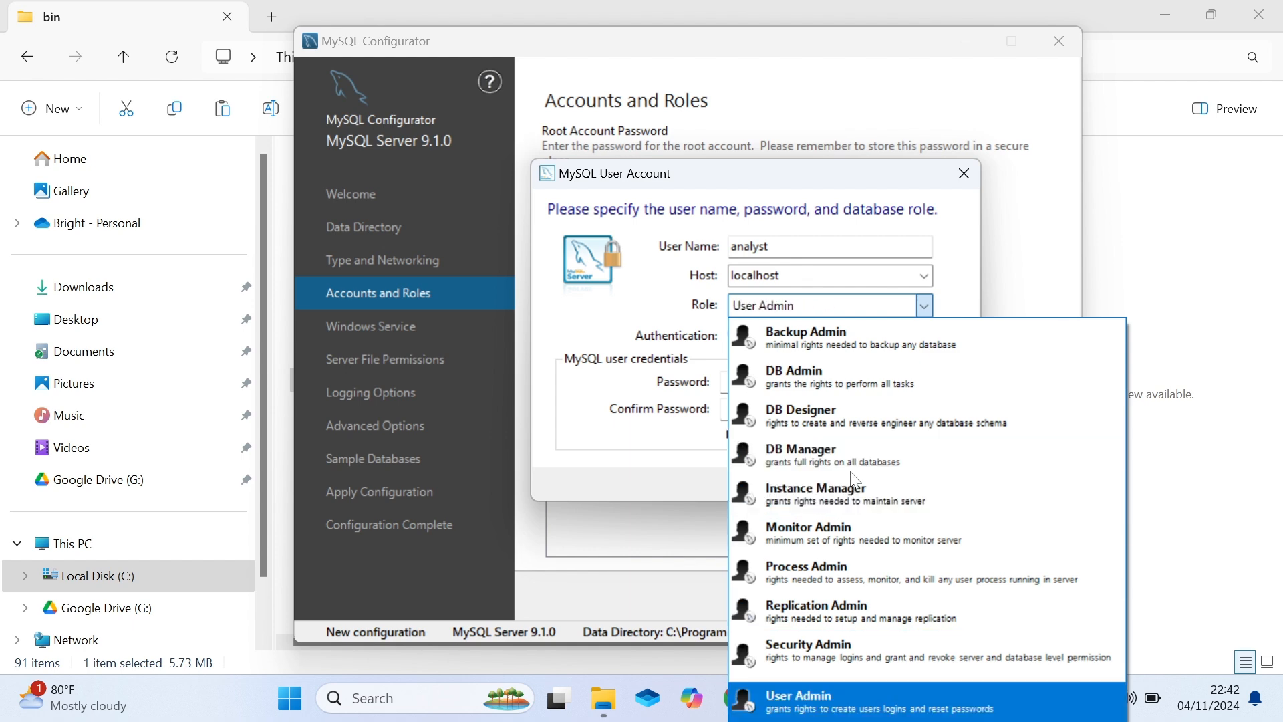
key(Up)
key(Up)
key(Up)
key(Home)
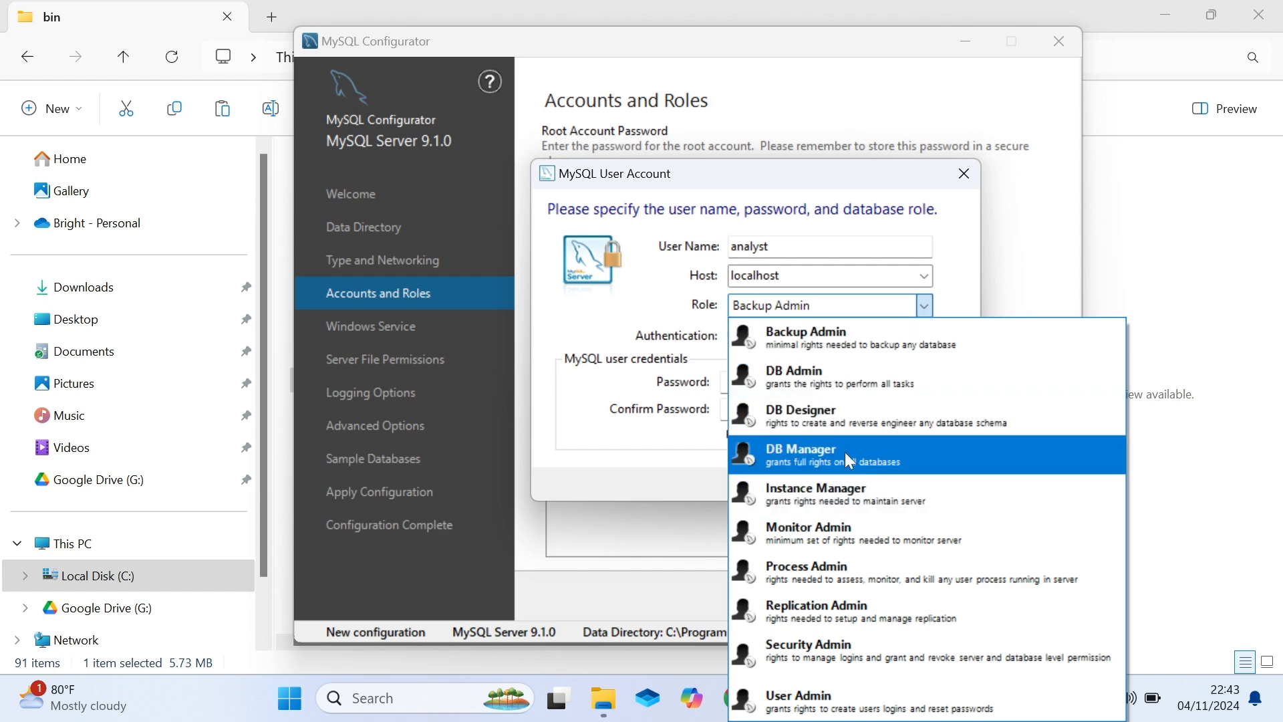
click(662, 296)
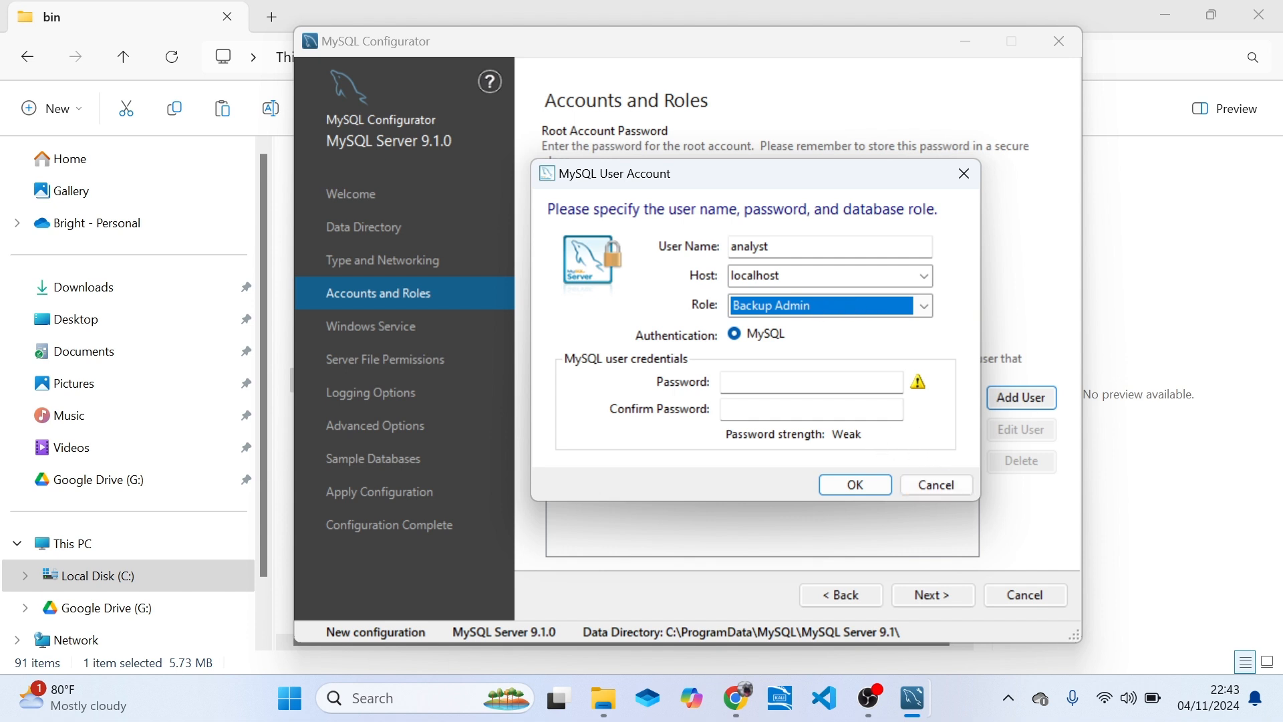
Leave the new account's password fields empty and dismiss the user account form without adding the user.
click(754, 331)
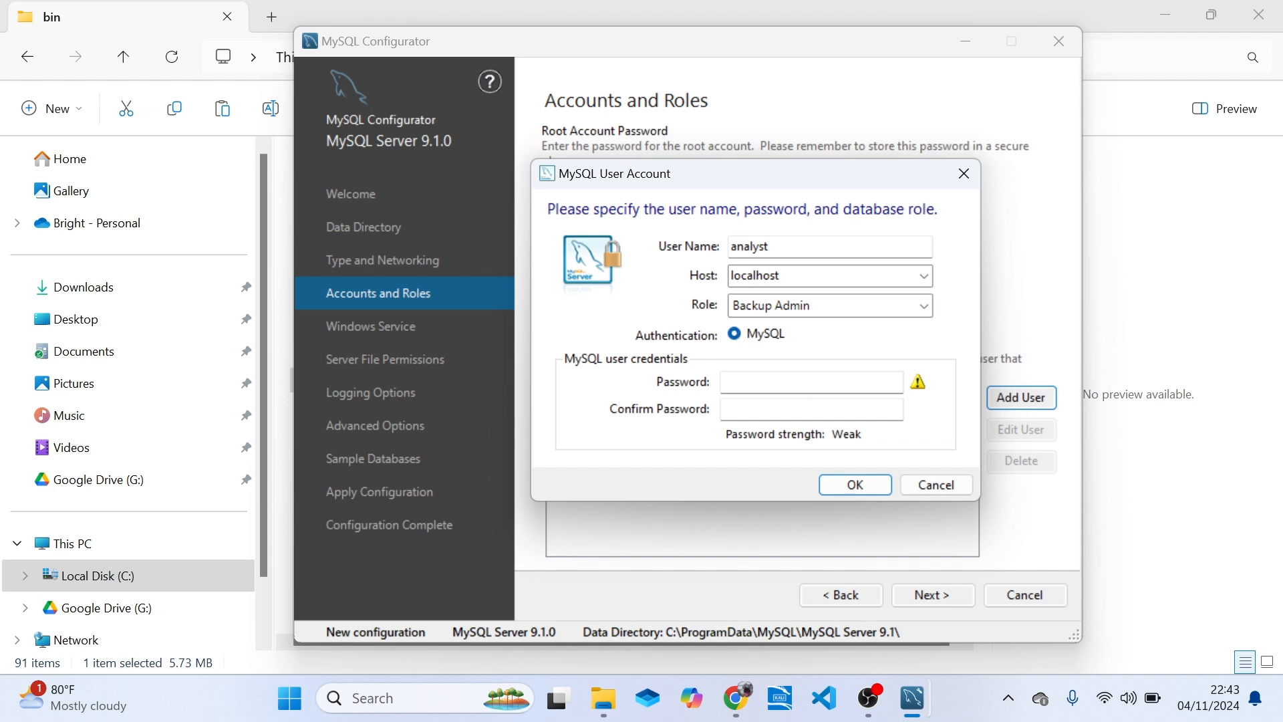
click(762, 383)
key(Tab)
click(963, 175)
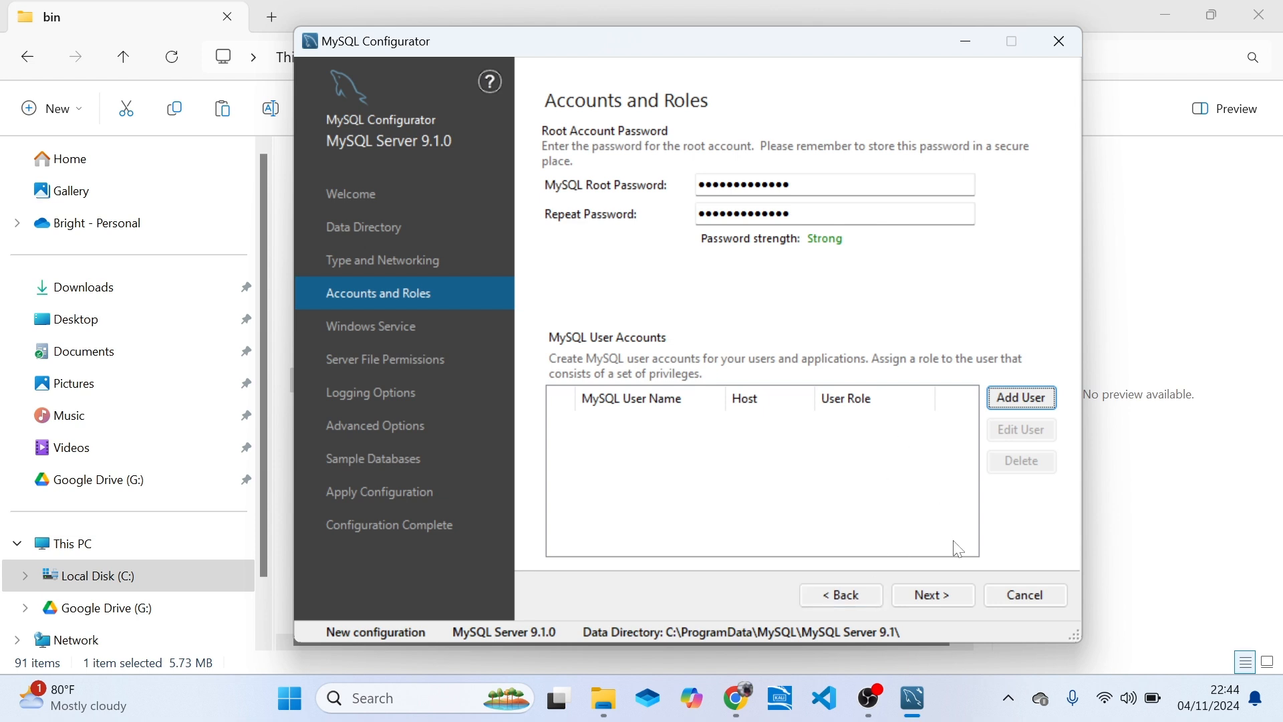
Proceed to the Windows Service page and keep MySQL91 as the Windows service name.
click(952, 595)
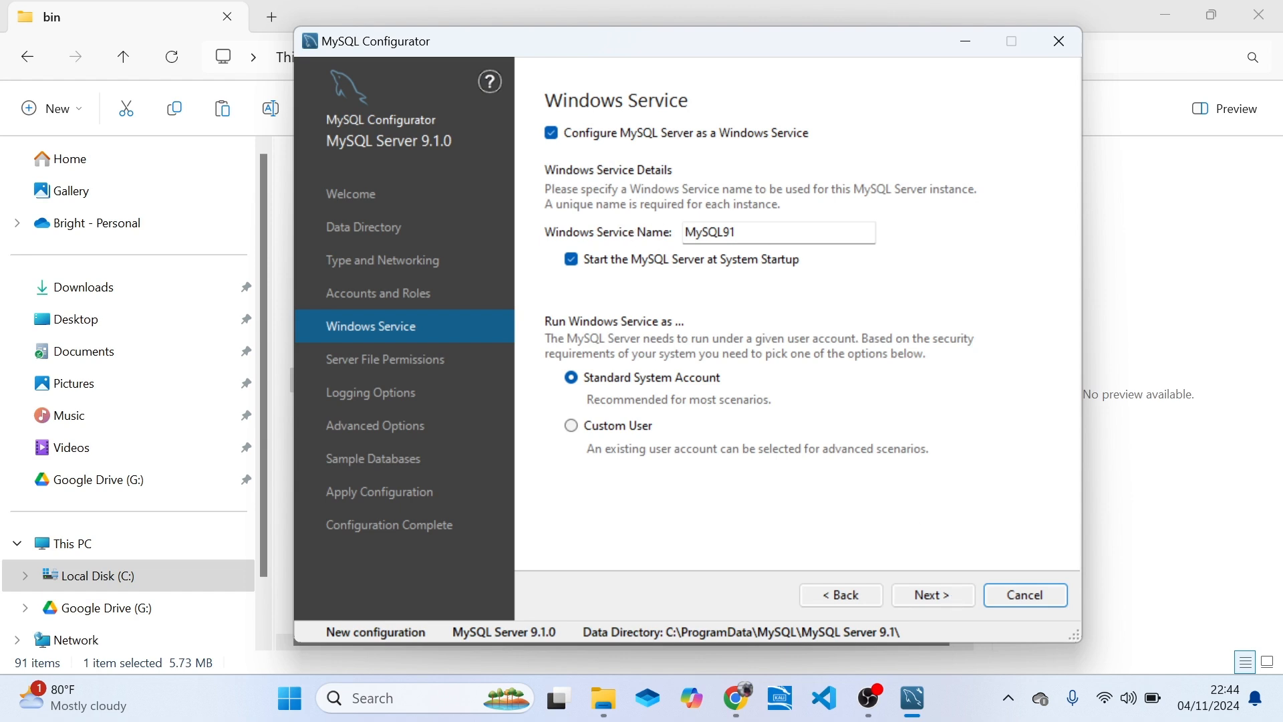
click(751, 233)
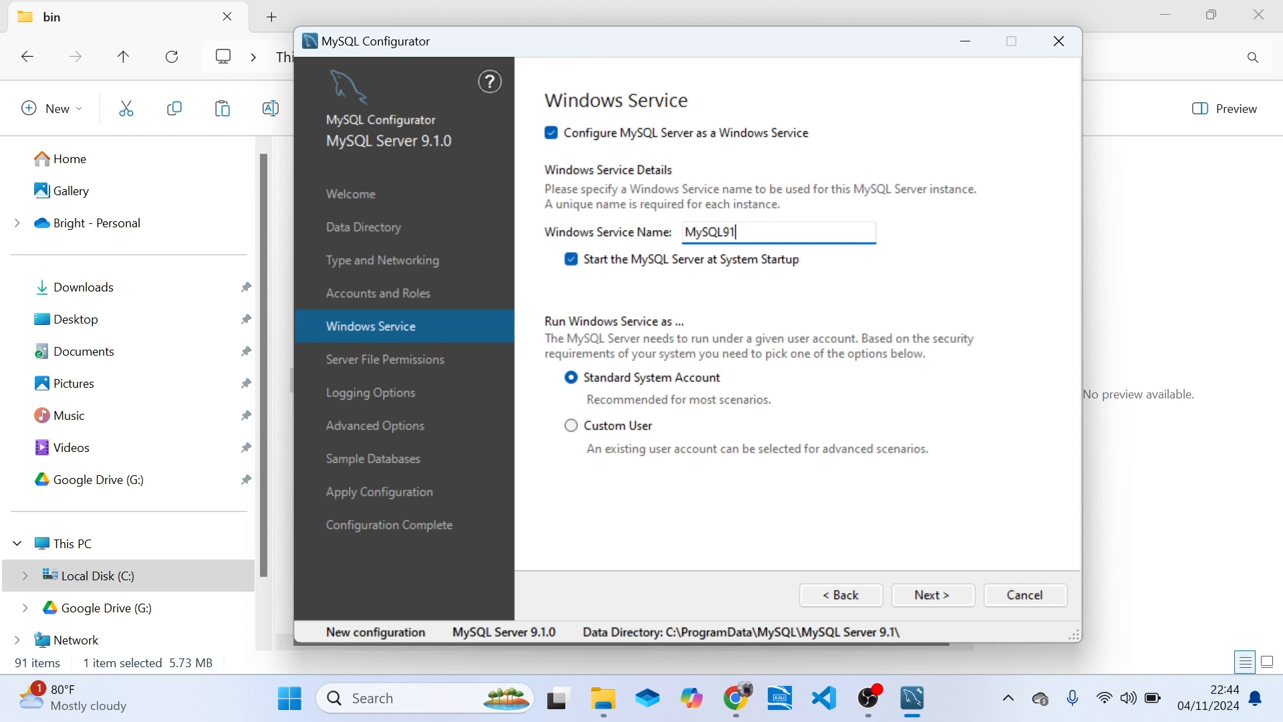
key(BackSpace)
text(1)
Toggle the option to start the MySQL Server at system startup.
click(572, 261)
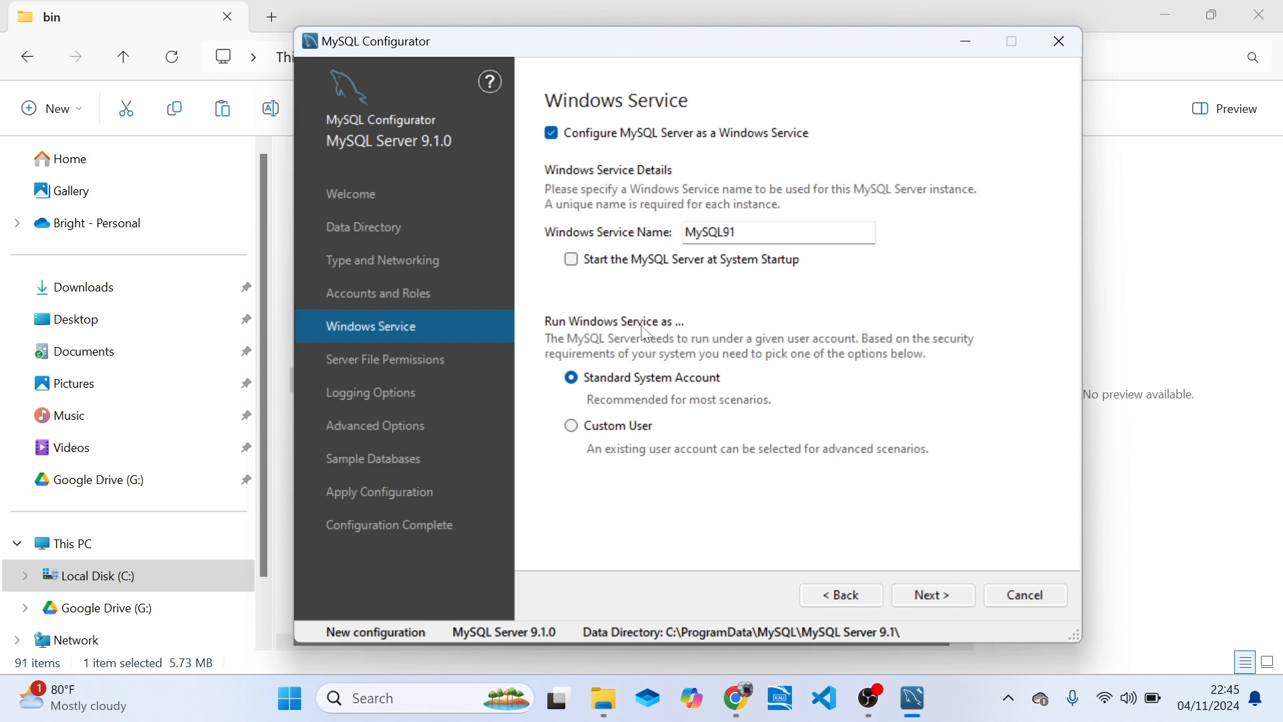
click(571, 260)
click(572, 262)
Open the Windows Services console and browse the service list down to the entries starting with N.
click(398, 707)
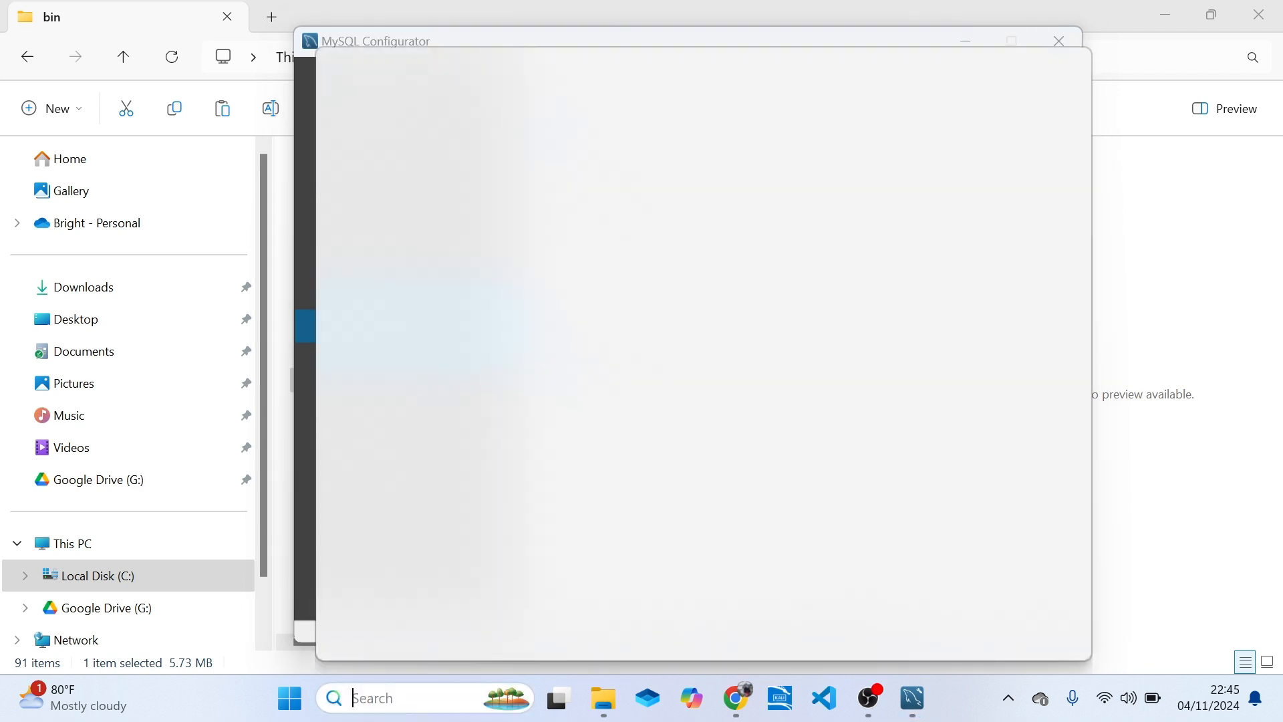
text(se)
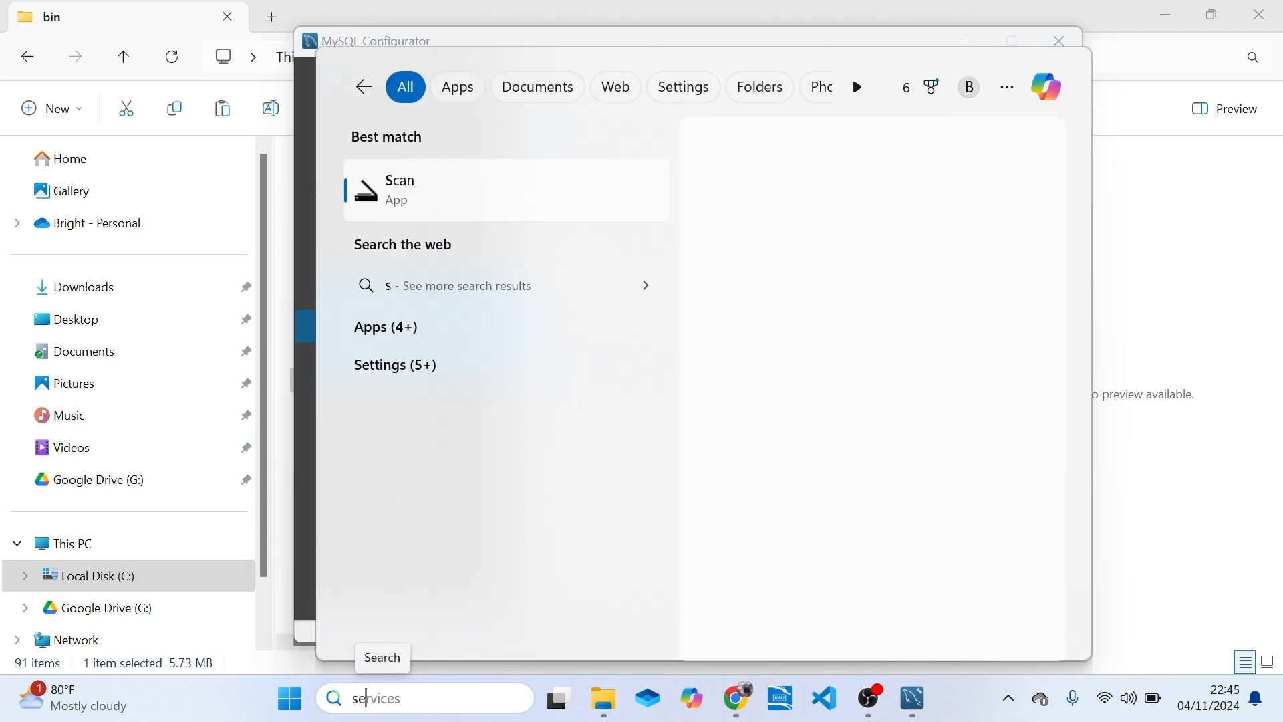
text(rvices)
key(Escape)
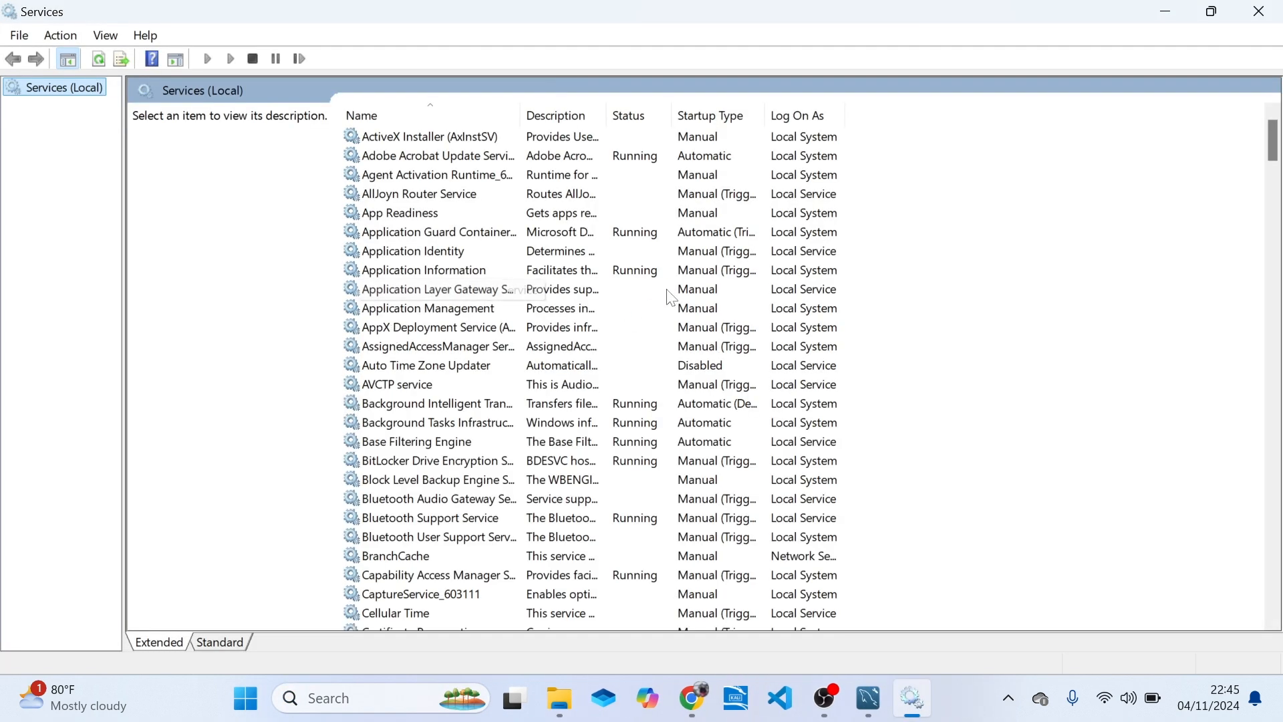
click(562, 213)
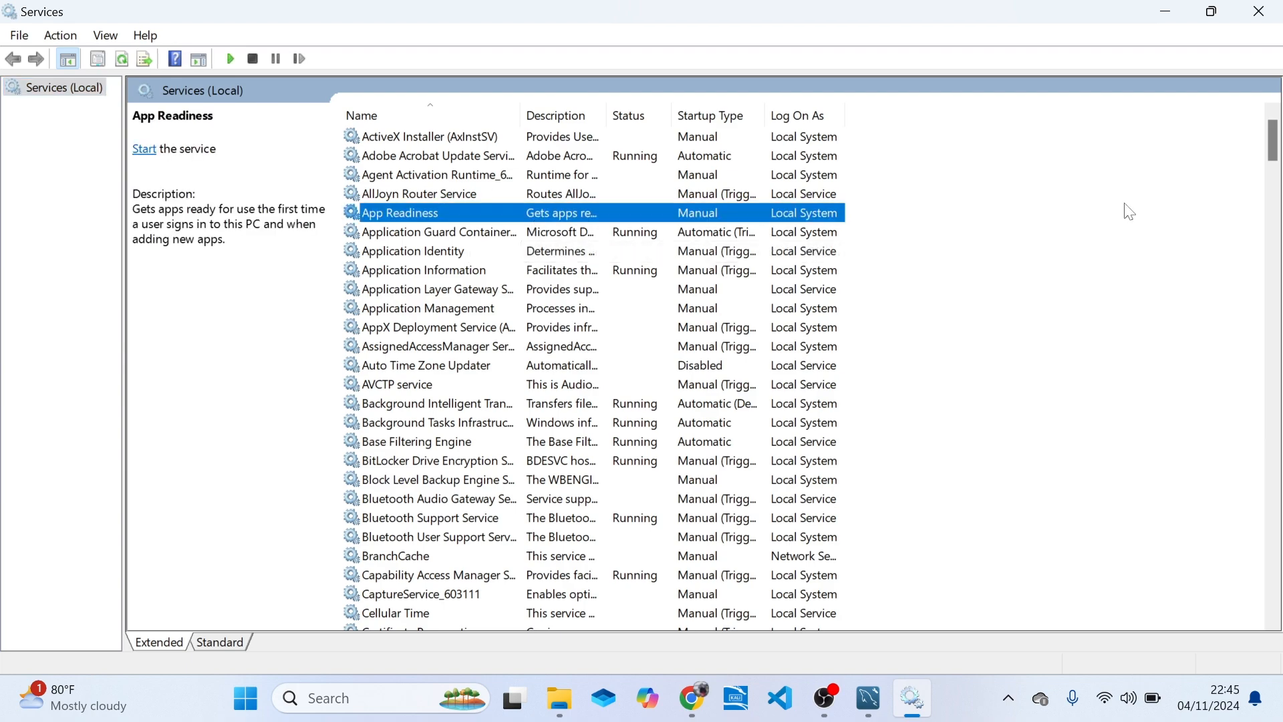
drag(1273, 141, 1278, 405)
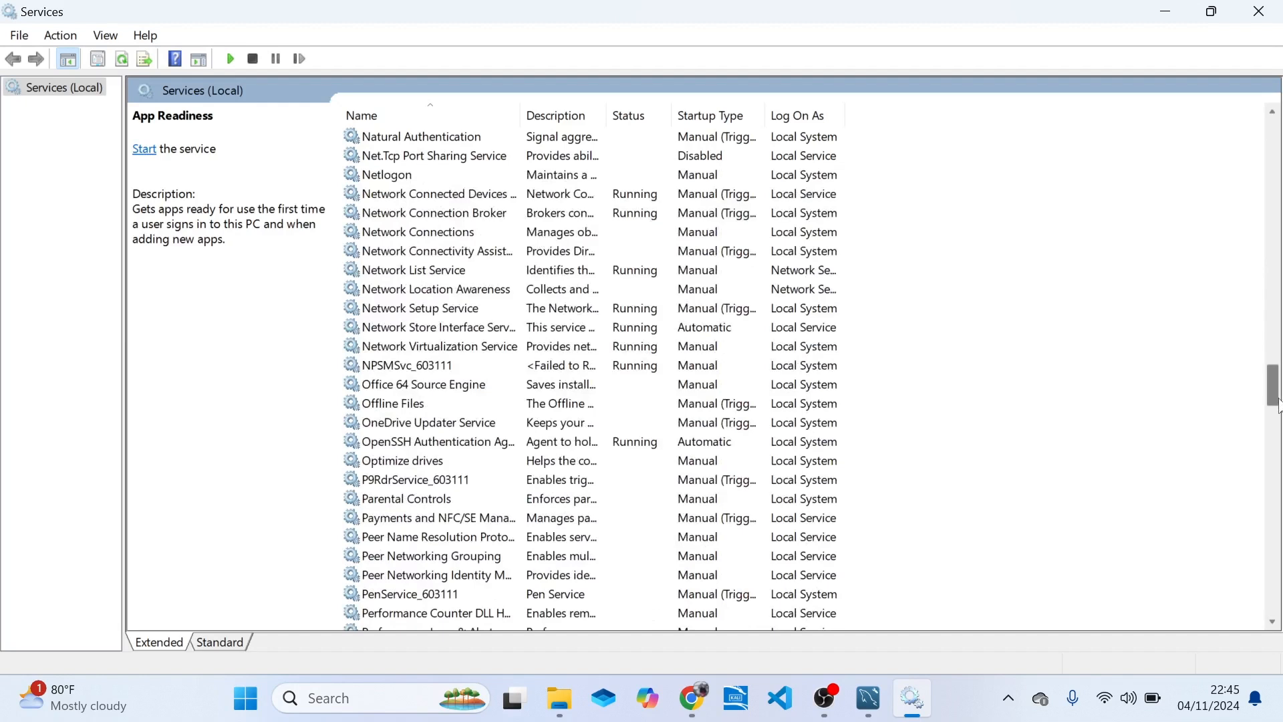
Examine the actions available for the Network List Service and close the Services console.
click(522, 278)
right_click(522, 284)
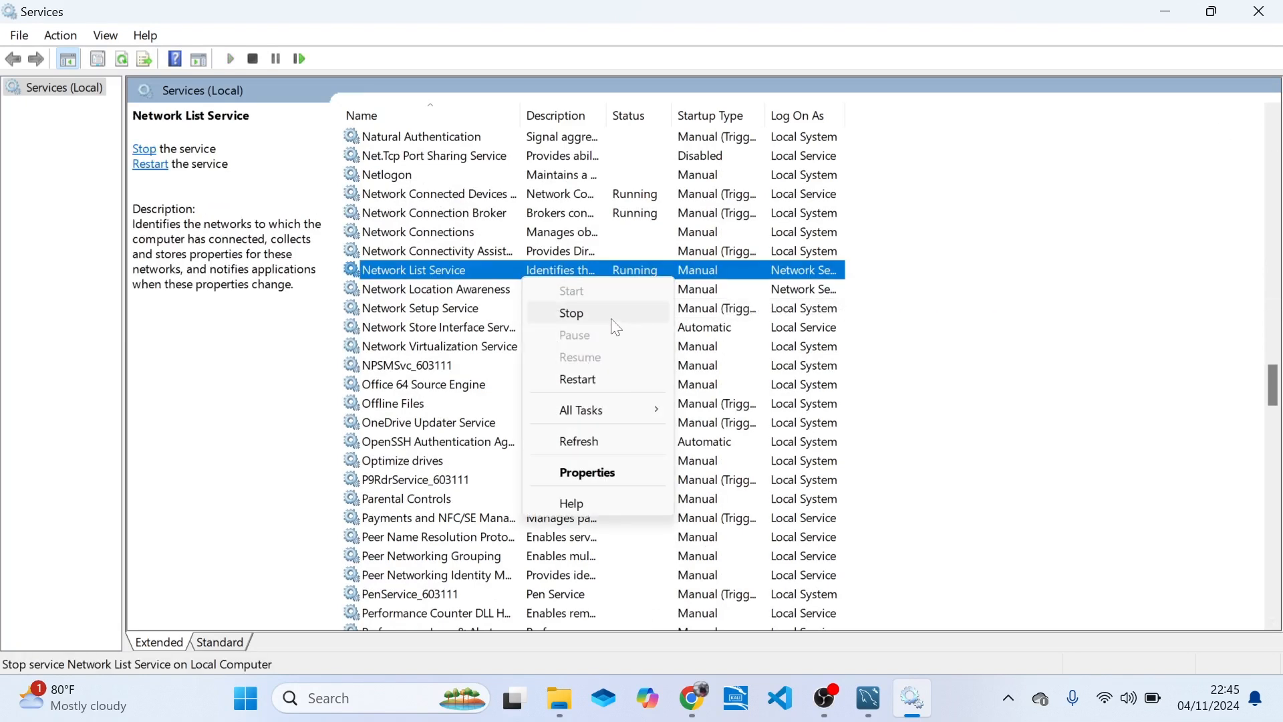
click(752, 194)
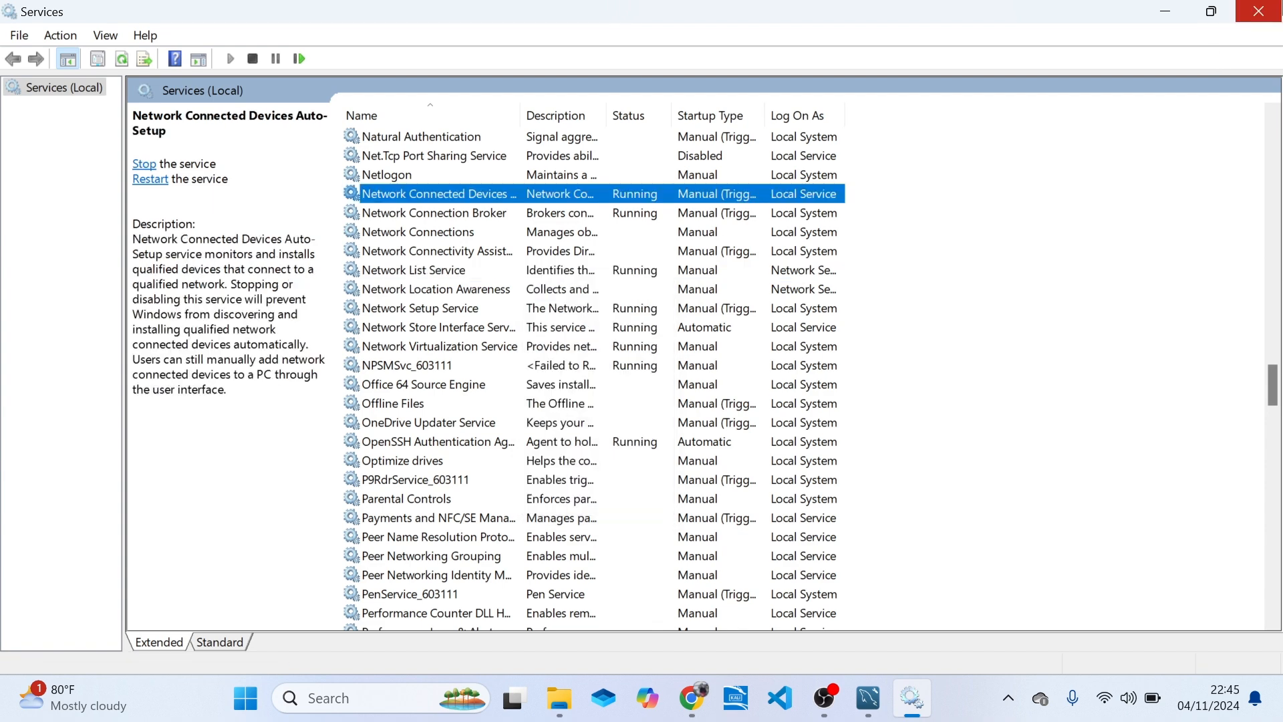
click(1258, 11)
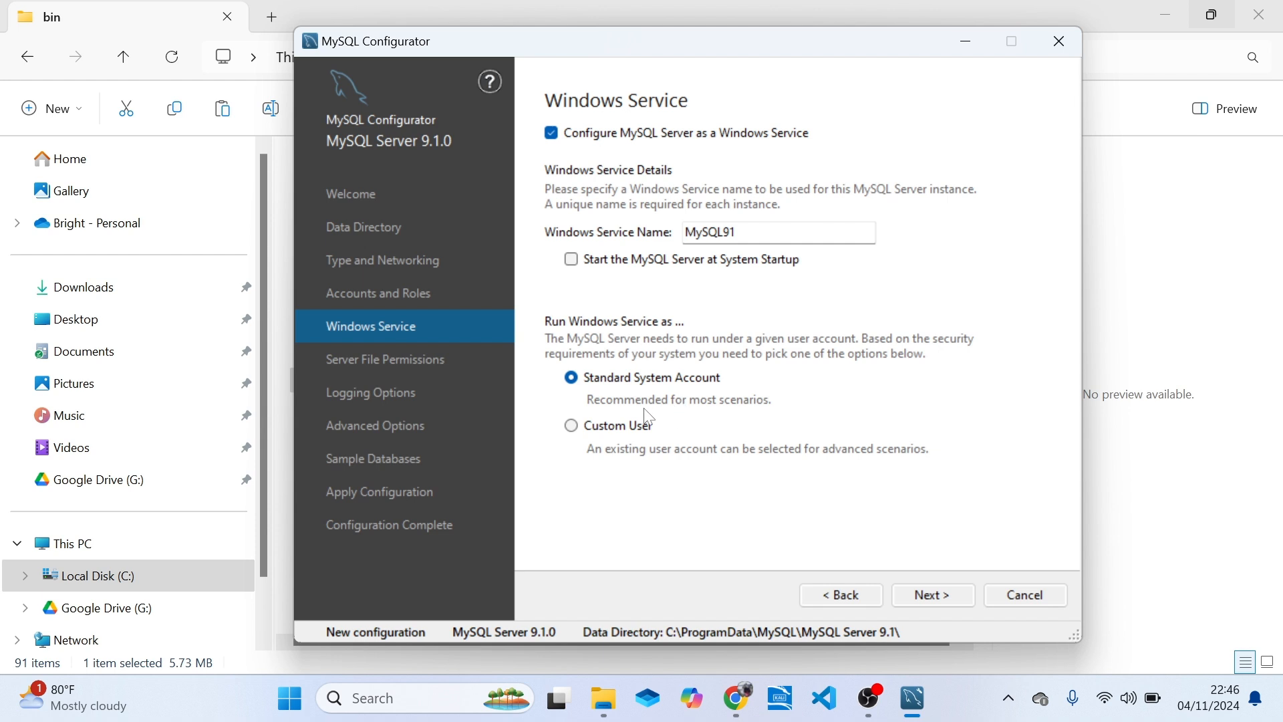
Try running the Windows service as a Custom User, clear its user name, and return to Standard System Account.
click(572, 426)
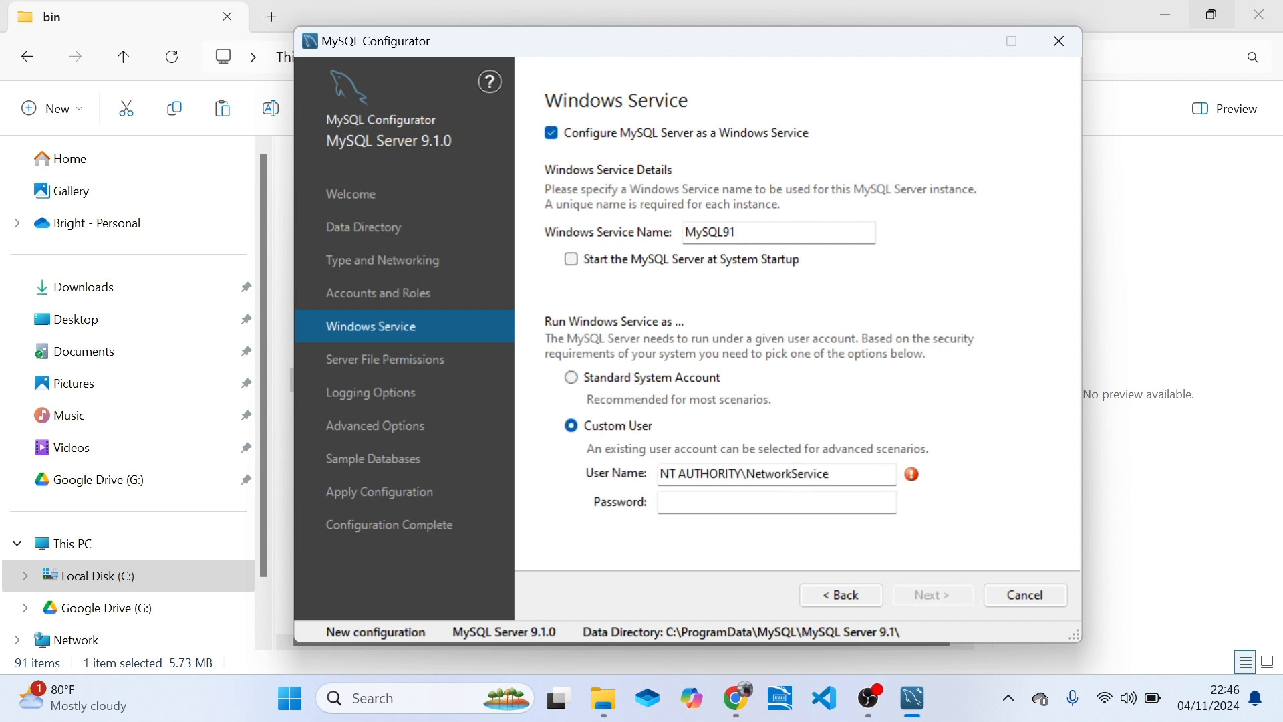
click(831, 474)
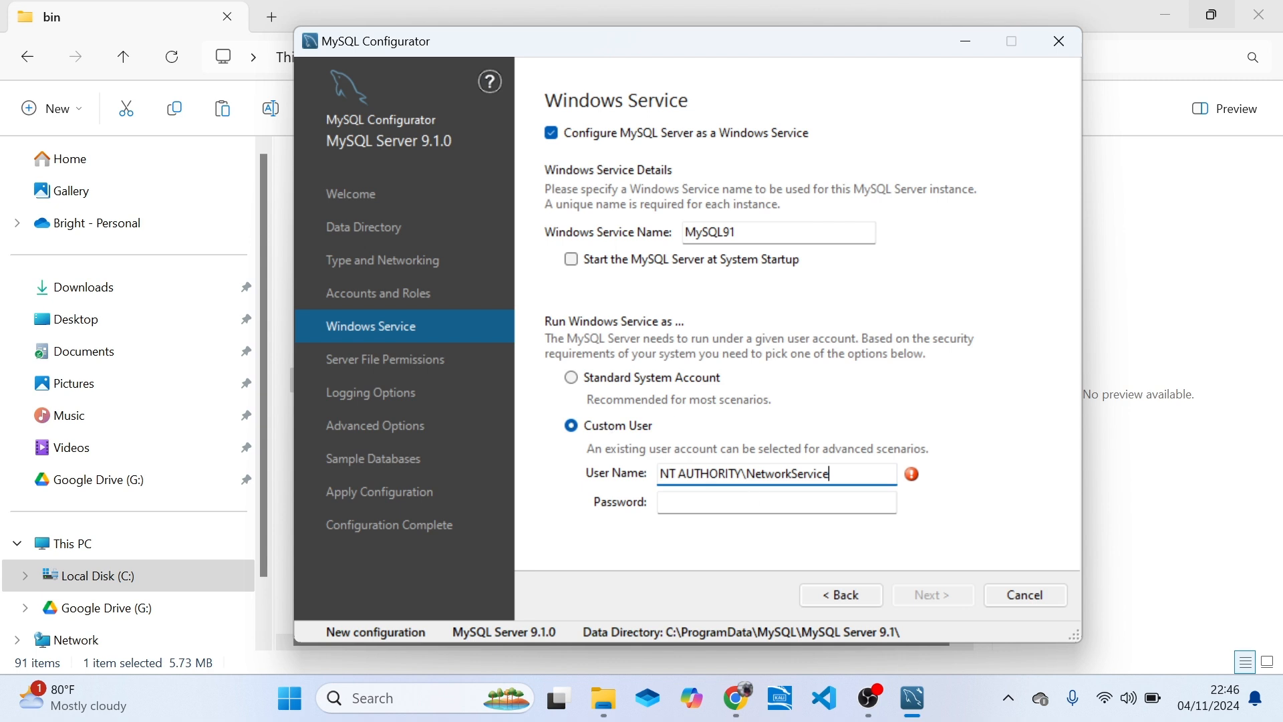
drag(833, 474, 659, 474)
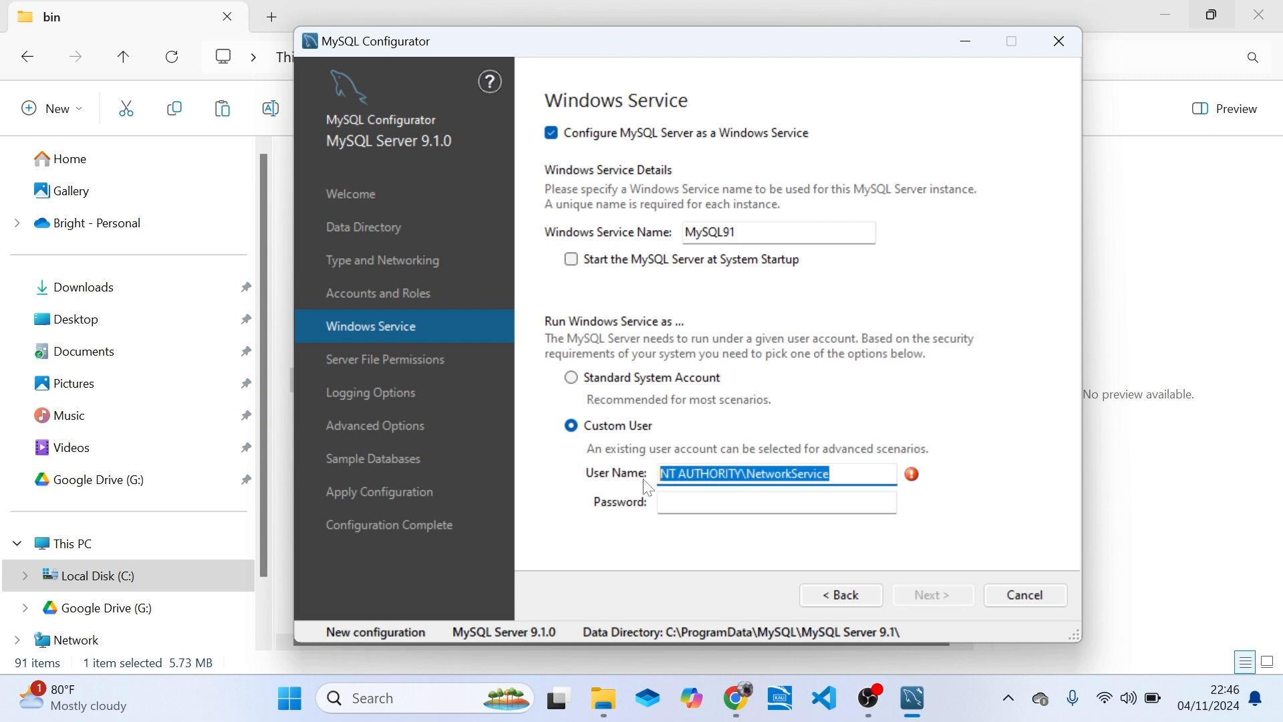
key(BackSpace)
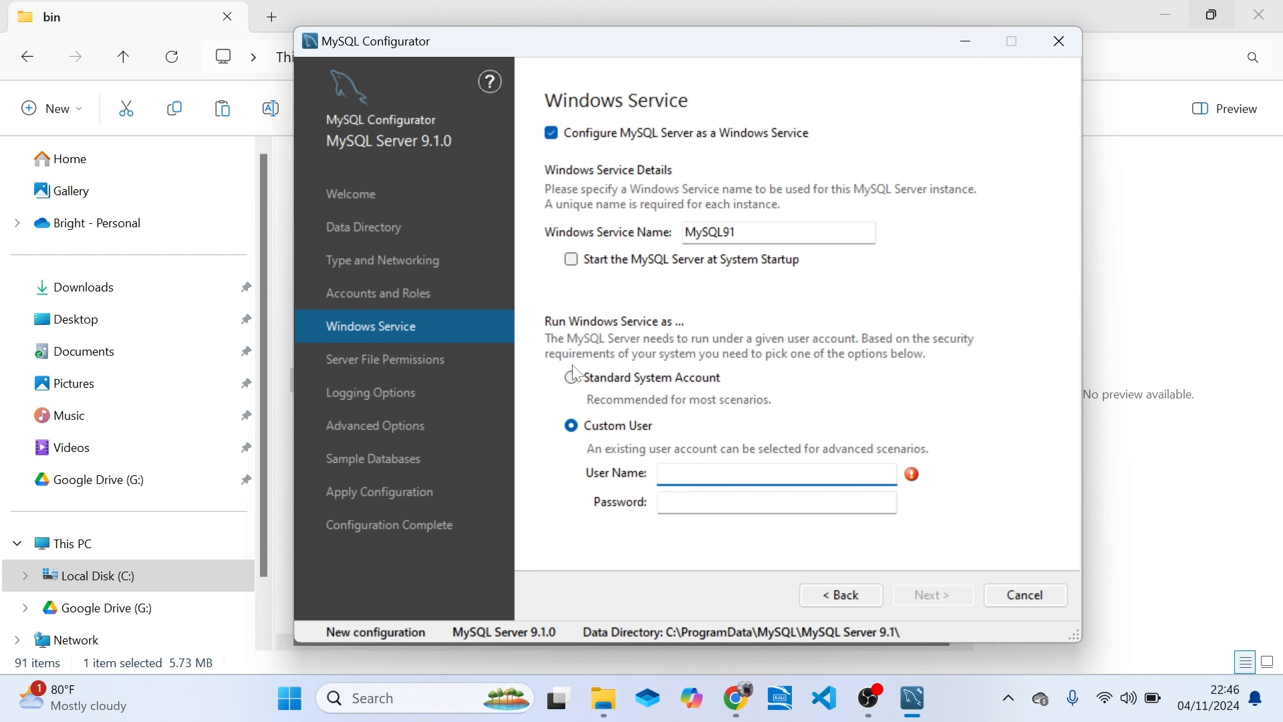
click(573, 385)
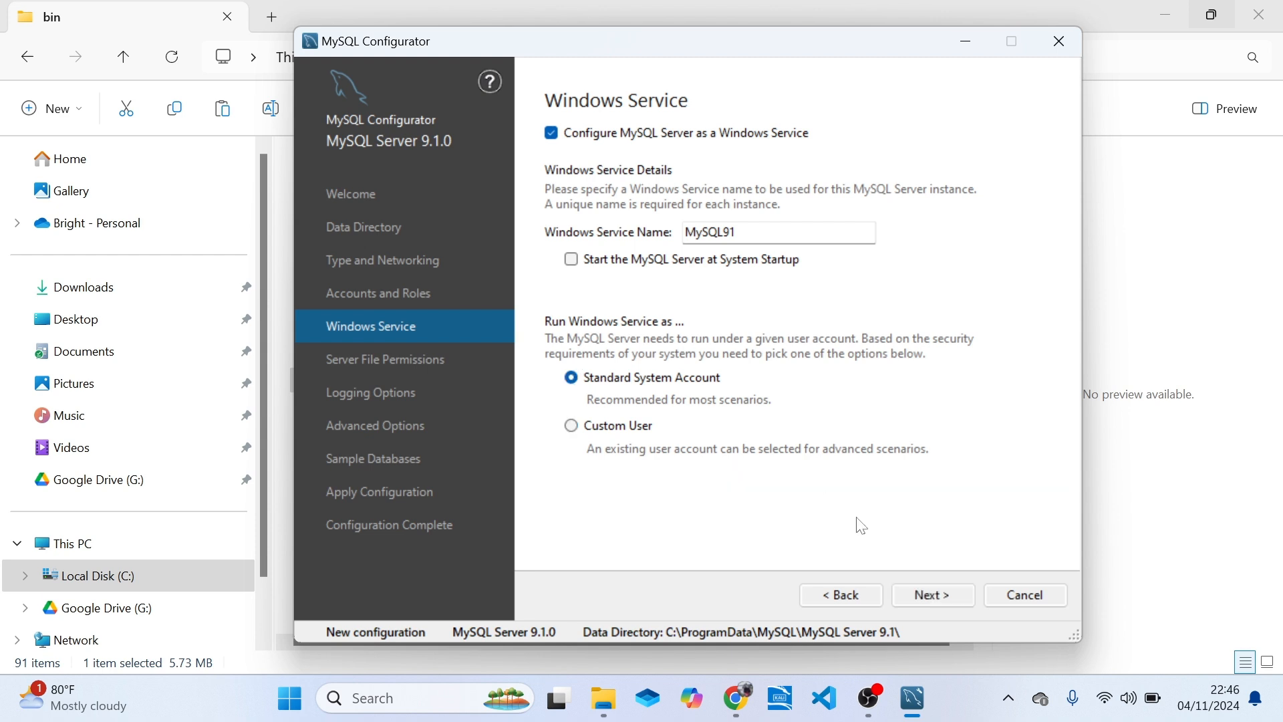
Keep full server file access for the Windows service user and administrators group only, and proceed to Logging Options.
click(939, 596)
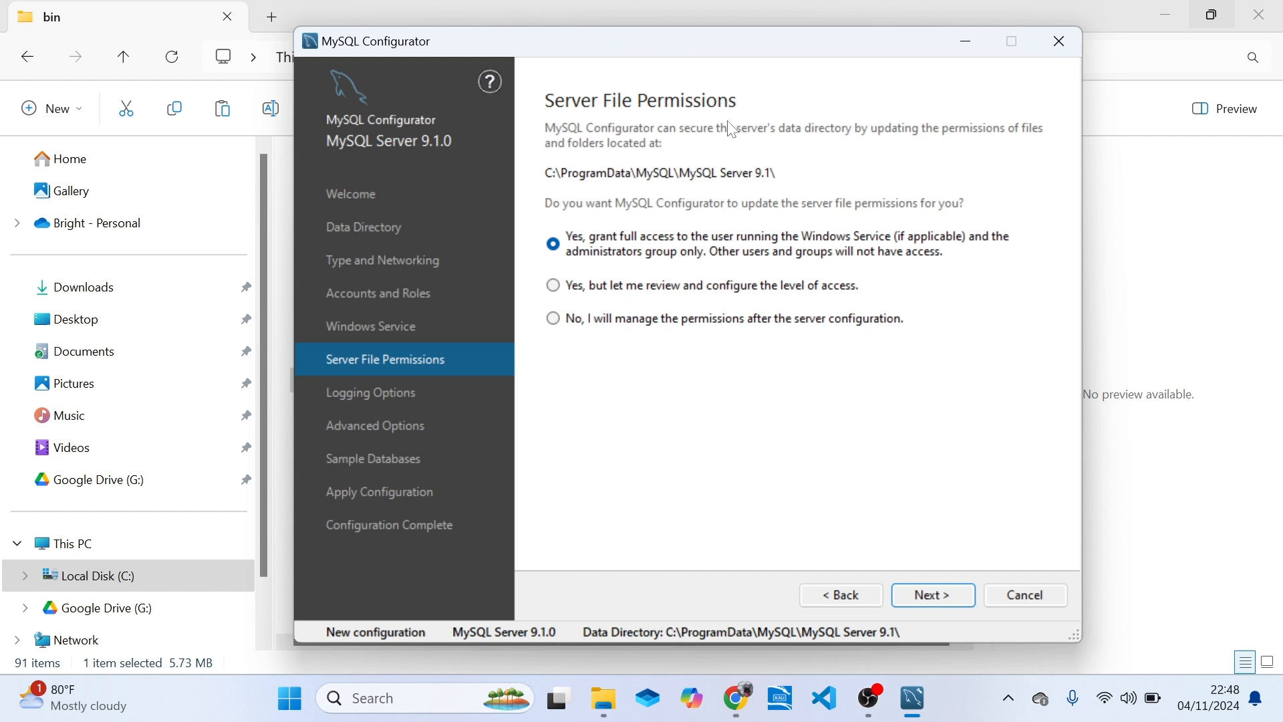
click(567, 248)
click(949, 601)
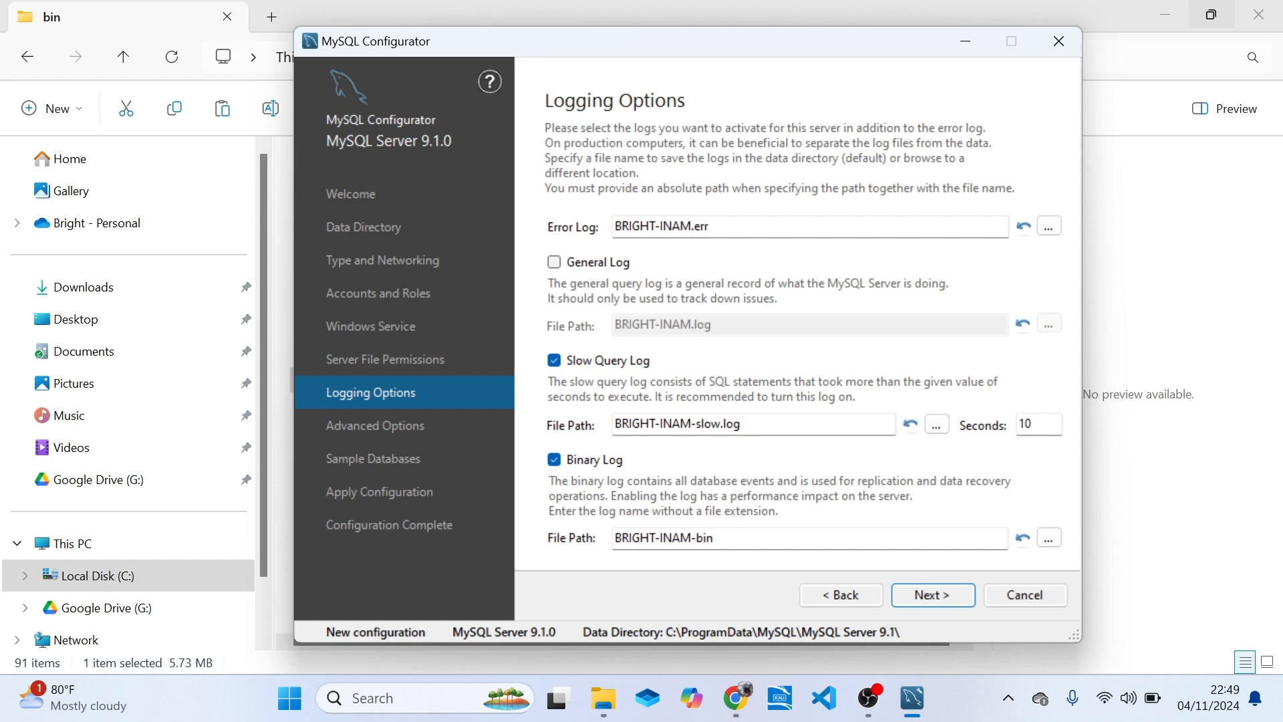
Look at the file chooser for the error log location and dismiss it without choosing a file.
click(1048, 226)
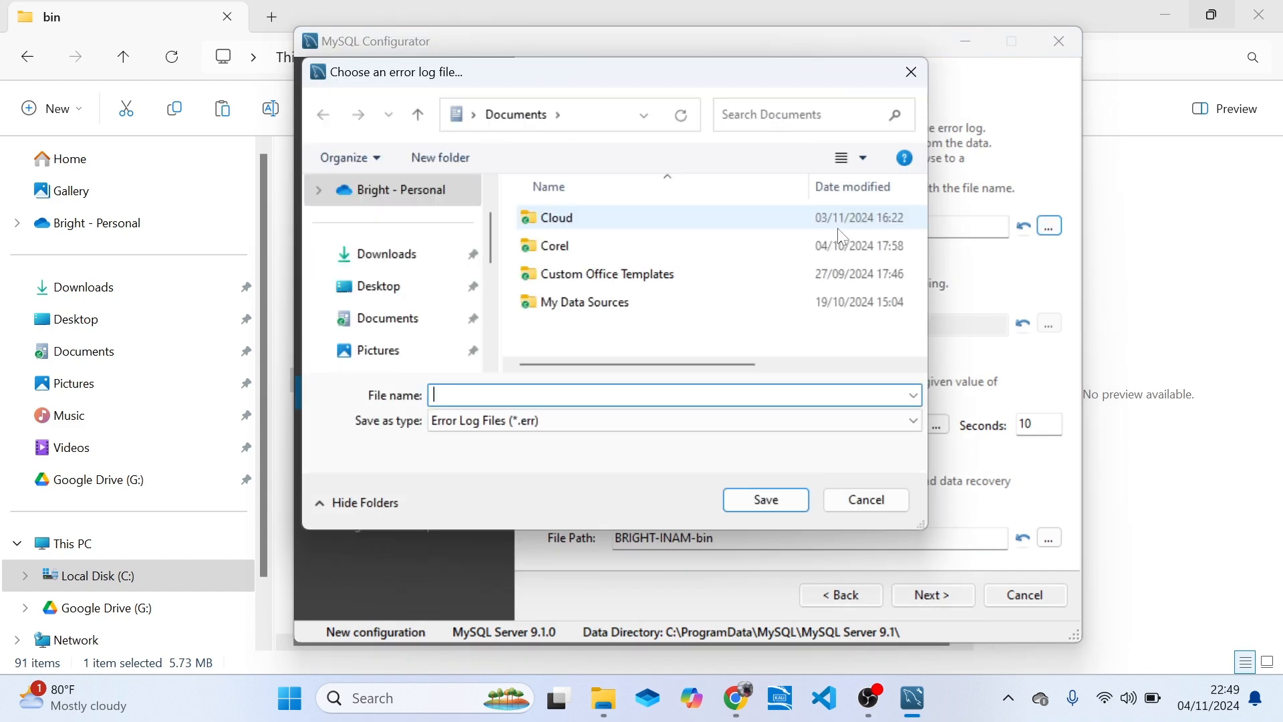
click(913, 73)
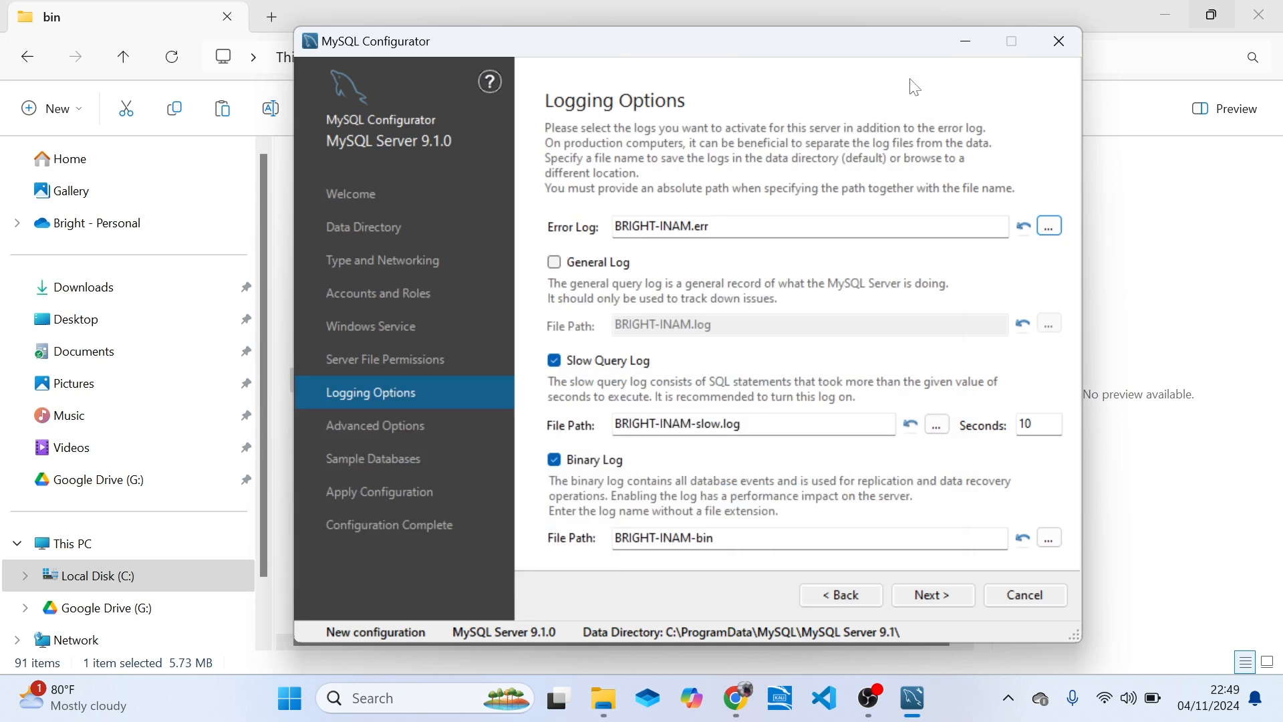
click(1050, 230)
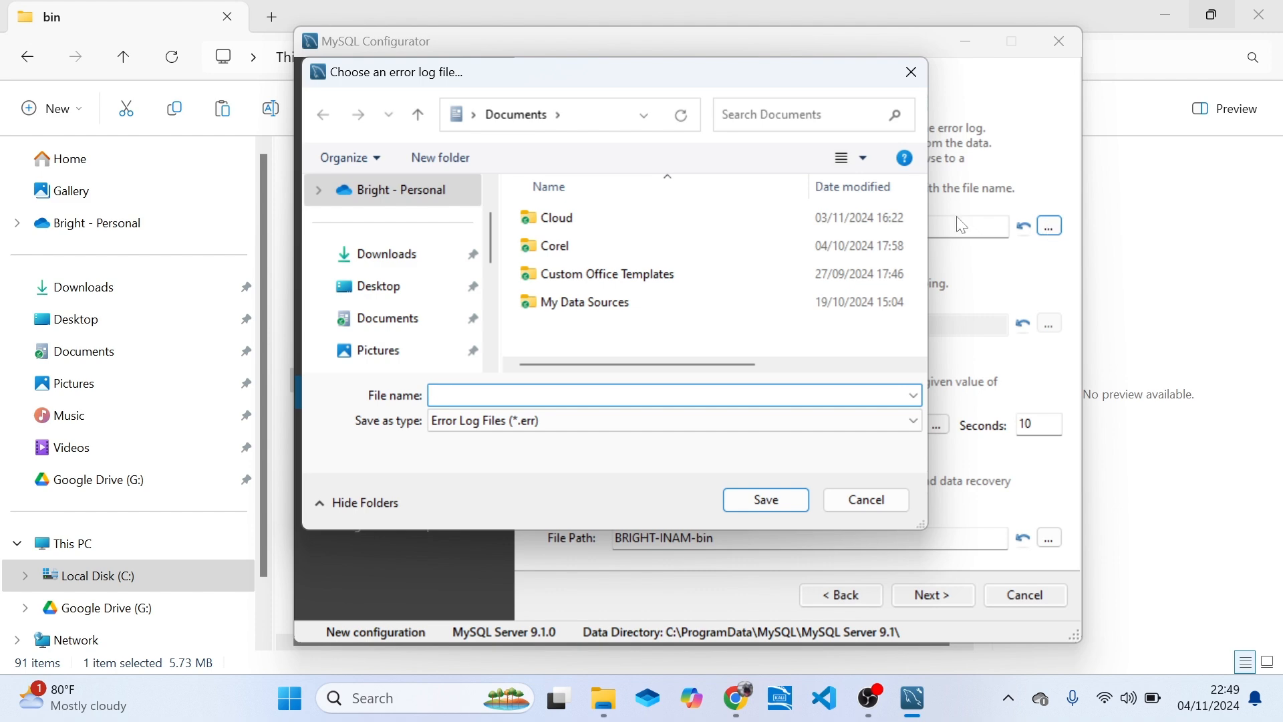
click(910, 72)
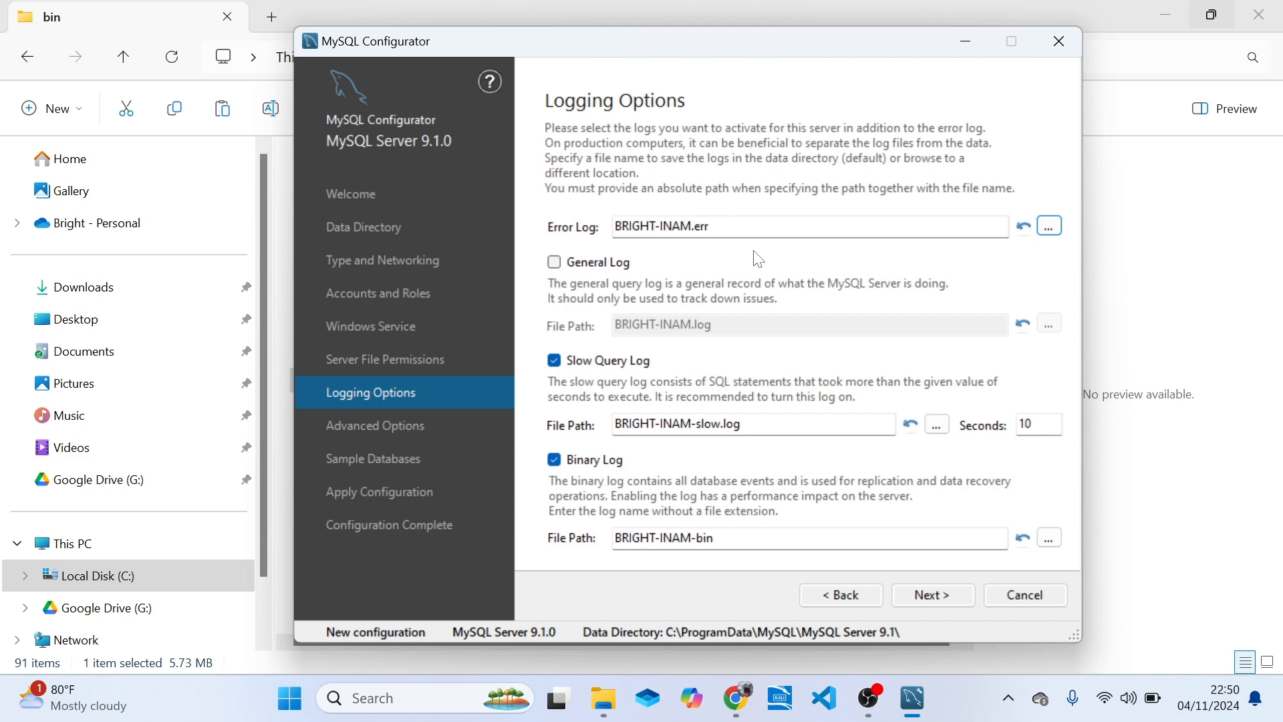
Enable the General Log, view its file location chooser without choosing a file, and disable the log again.
click(564, 267)
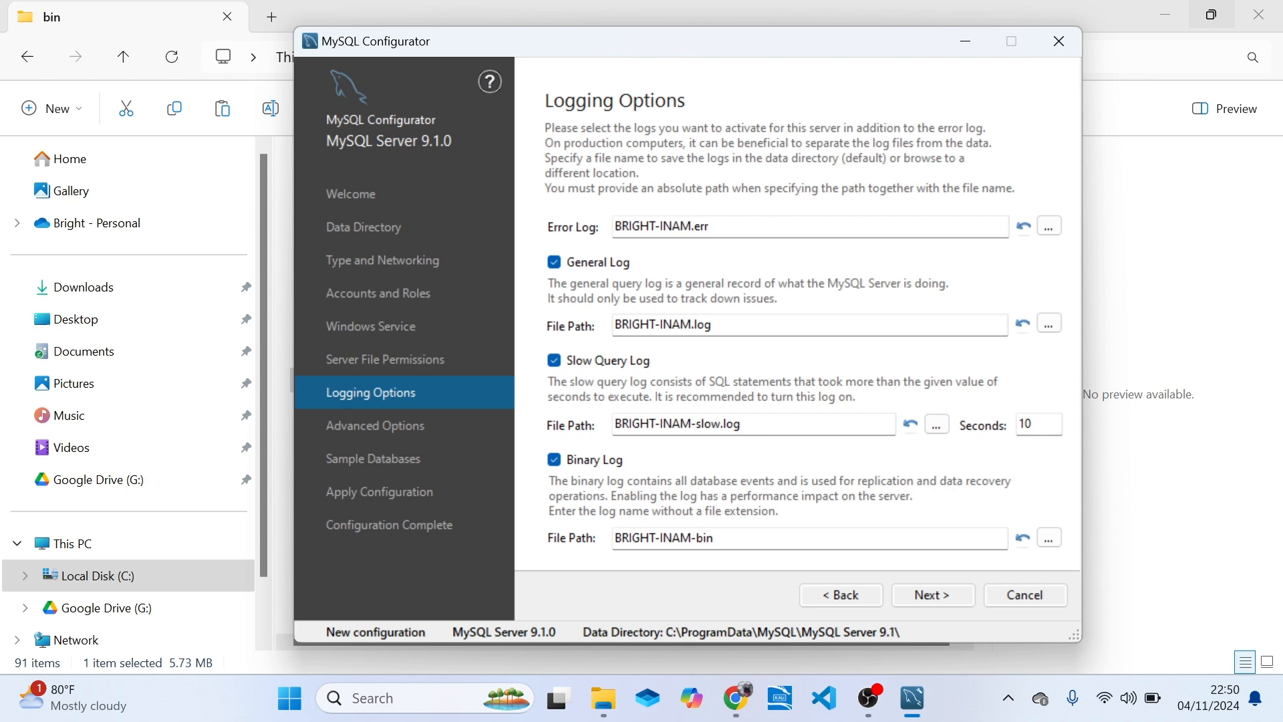
click(1052, 327)
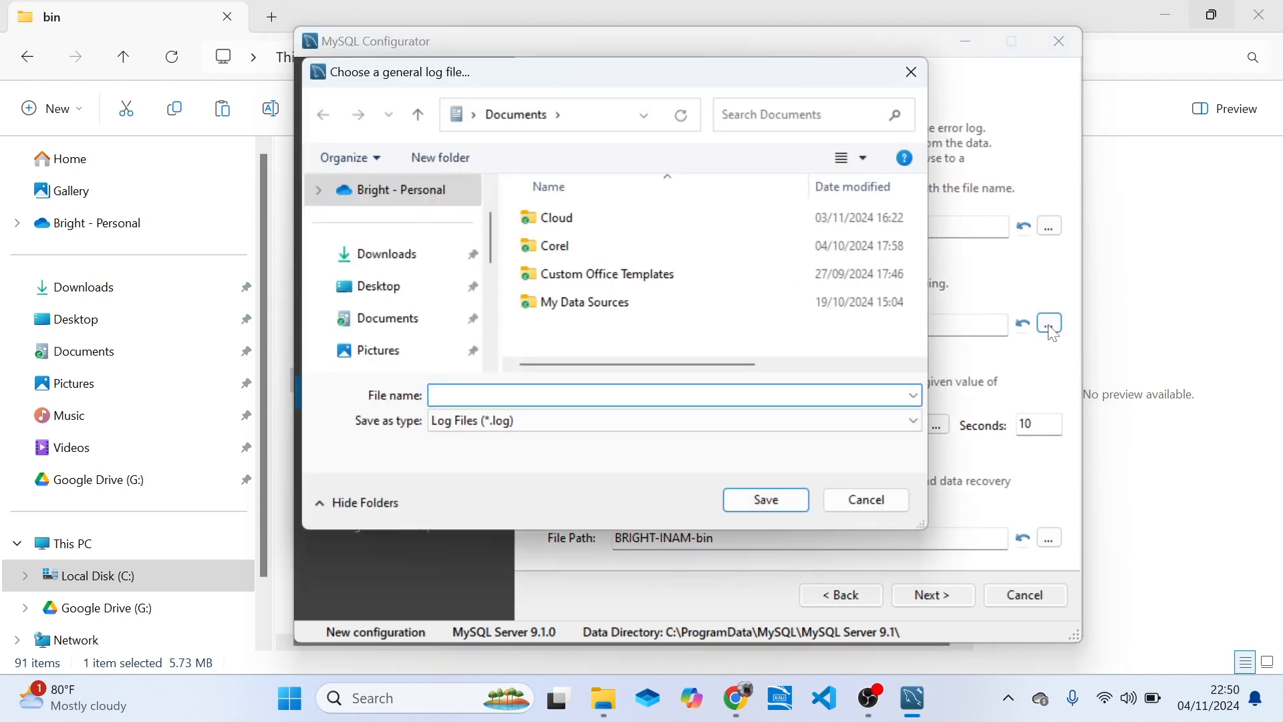
click(913, 73)
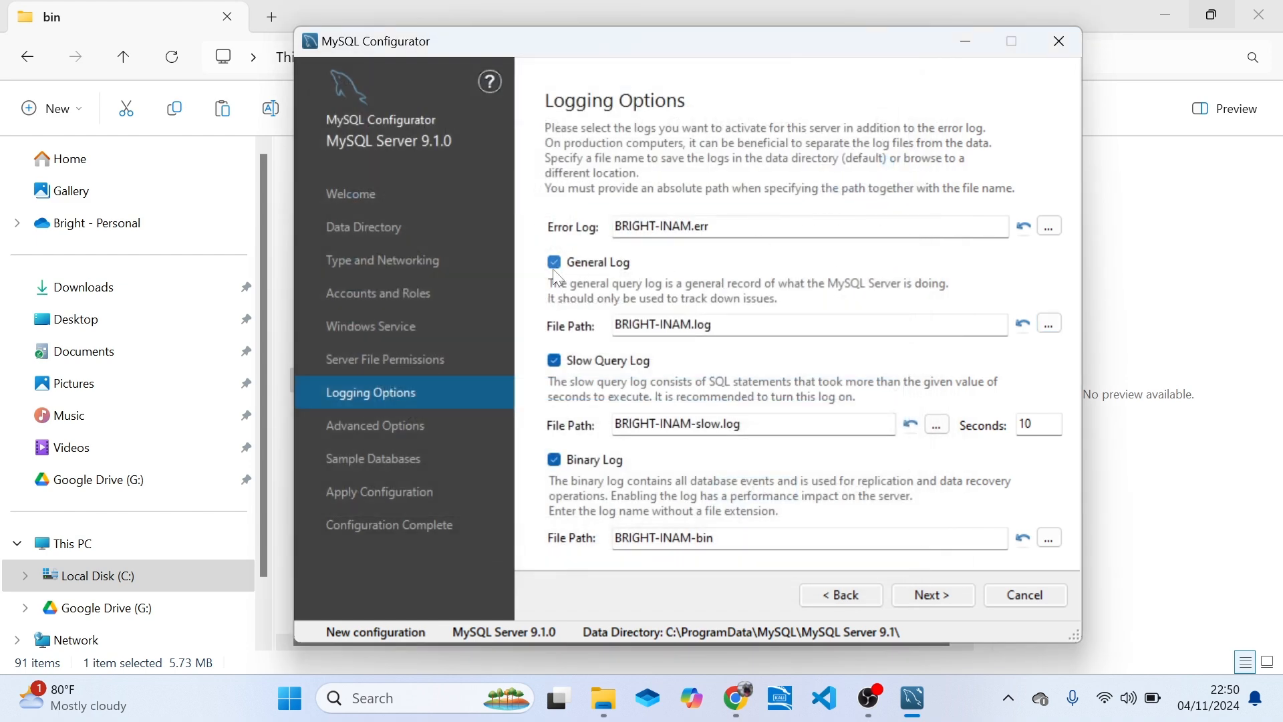
click(555, 267)
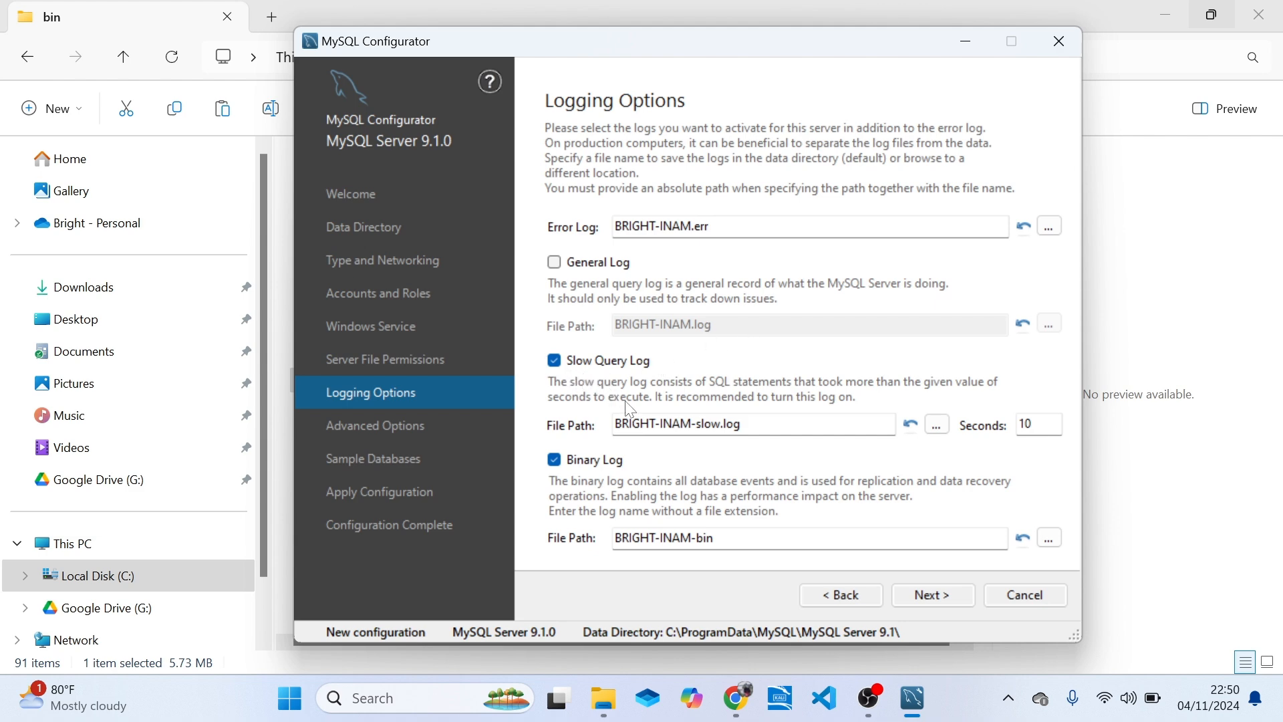
Browse the MySQL Server 9.1 and bin folders for a binary log location and cancel without choosing a file.
drag(718, 53, 719, 27)
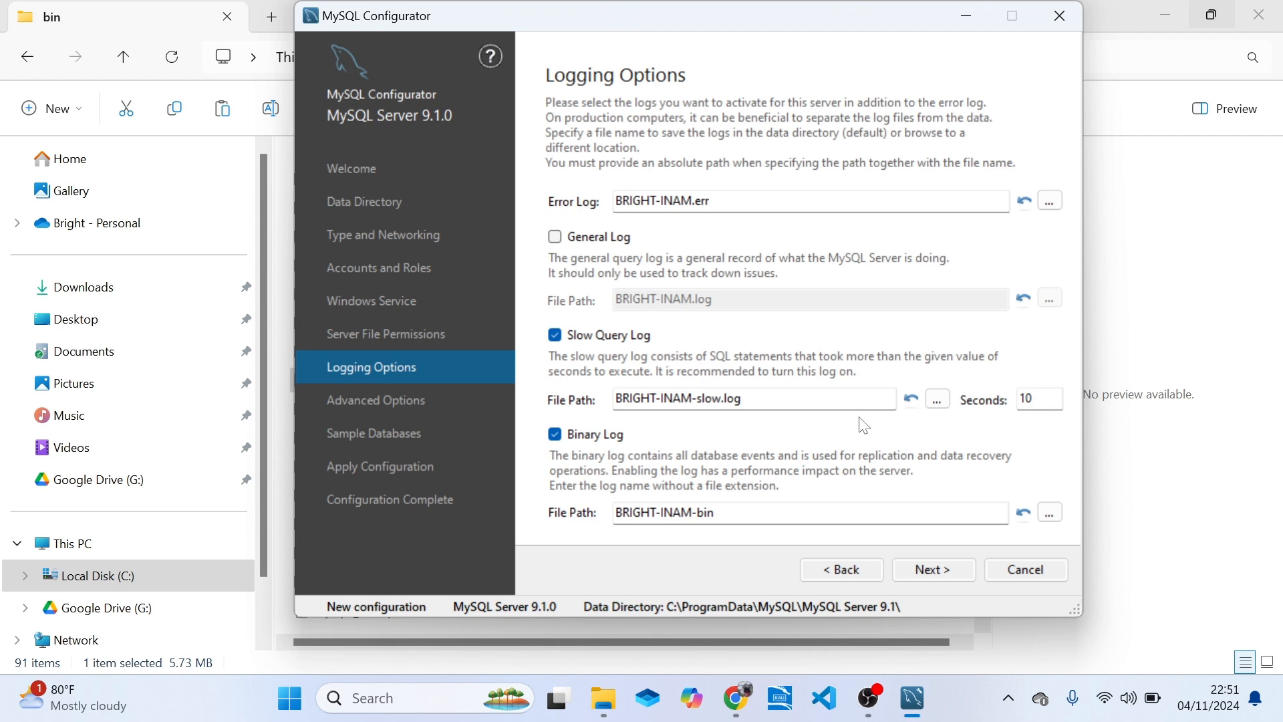
click(1032, 399)
click(1049, 513)
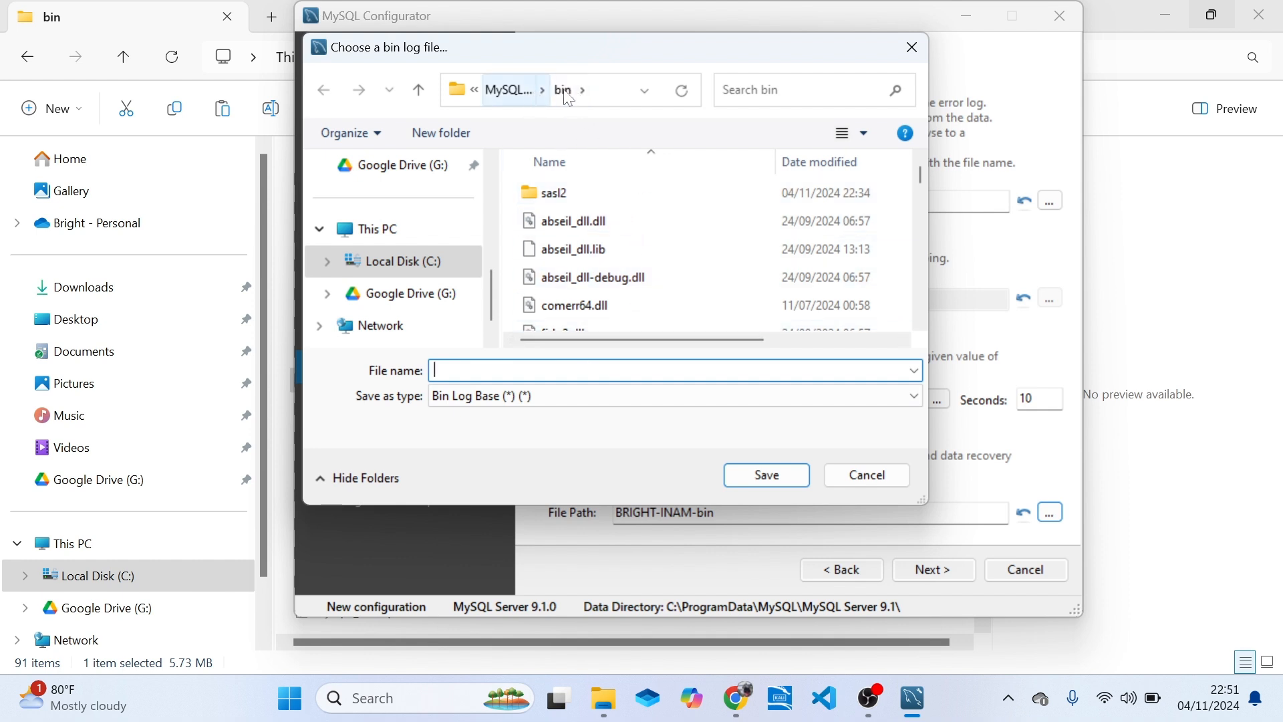
click(525, 93)
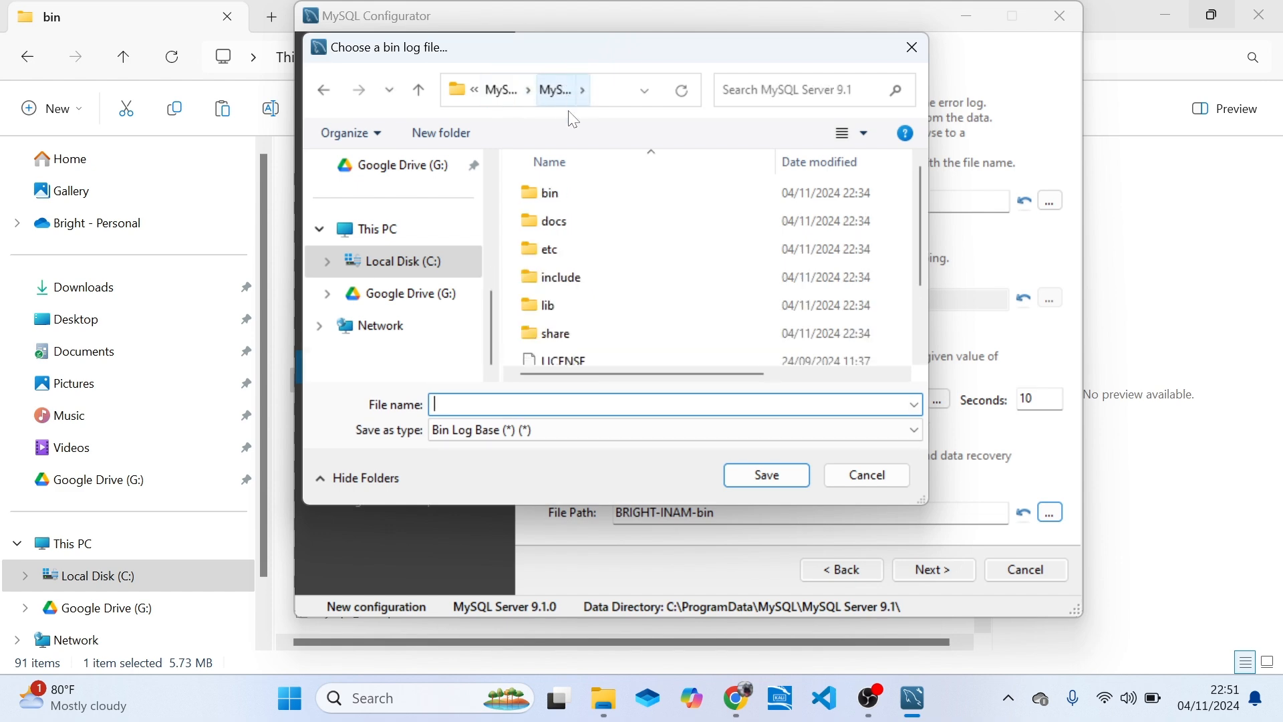
click(322, 92)
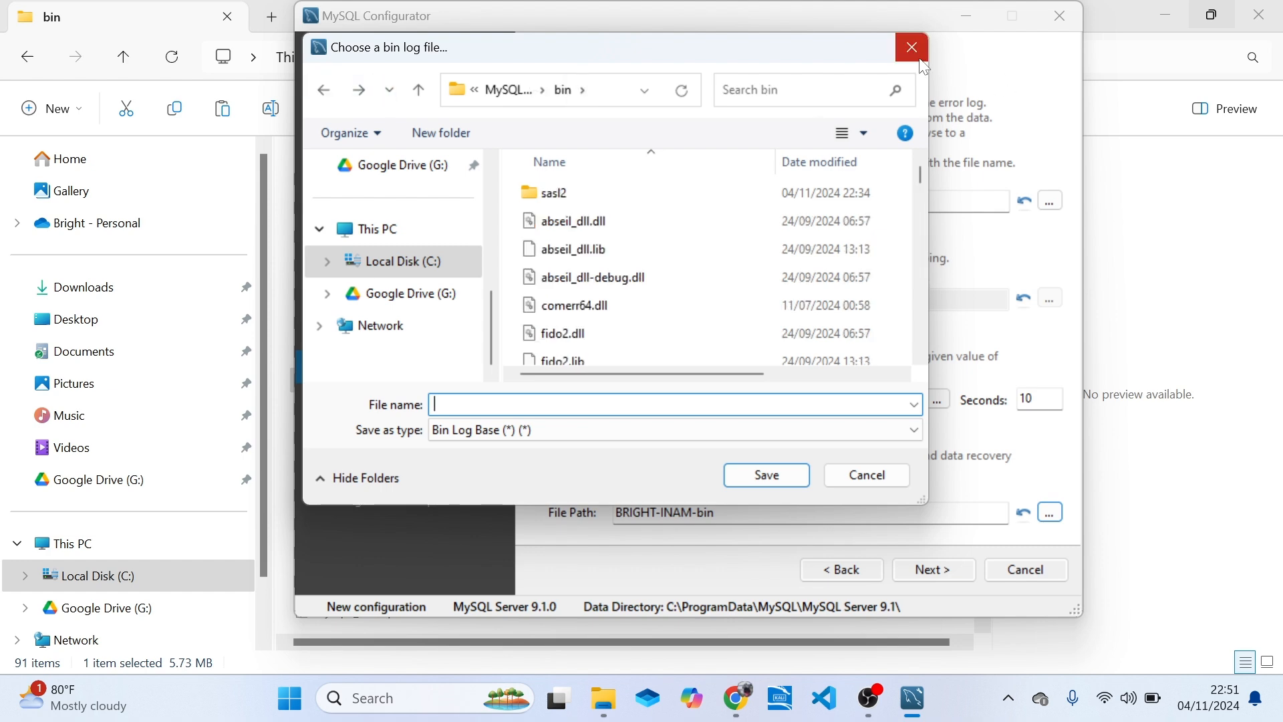
click(883, 483)
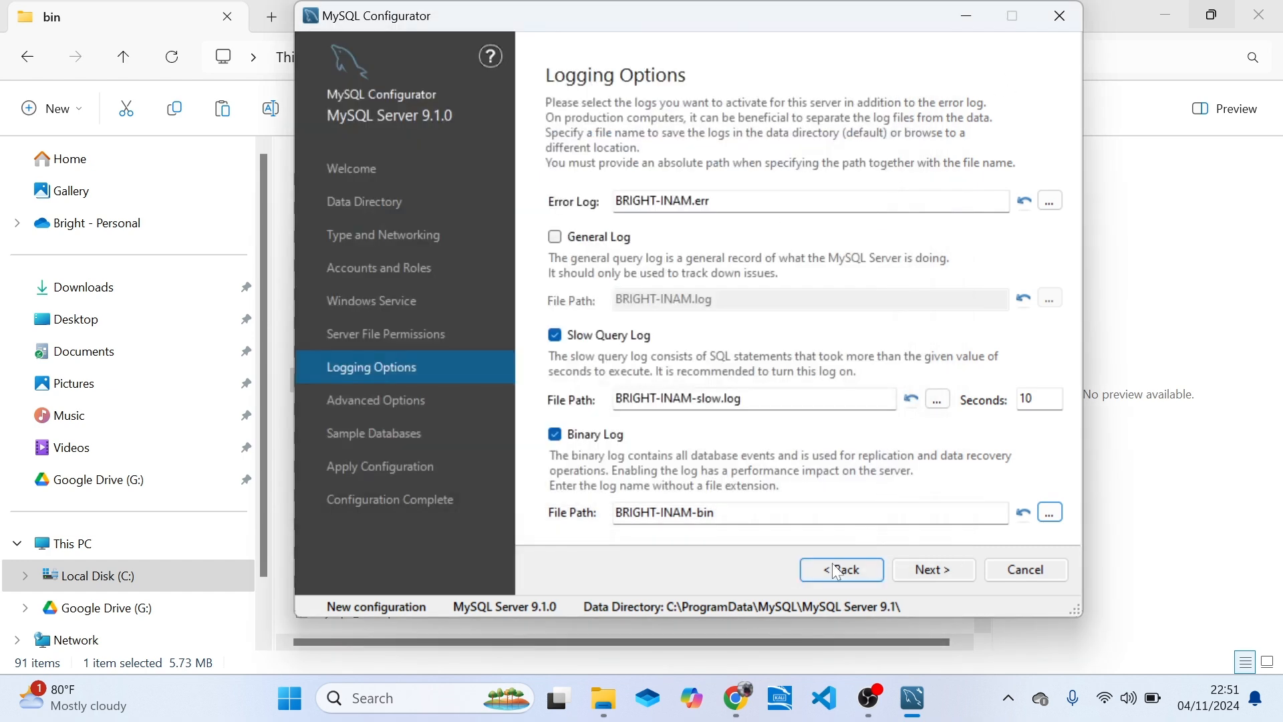
Keep server ID 1 and Lower Case table names in the Advanced Options, and proceed to Sample Databases.
click(935, 573)
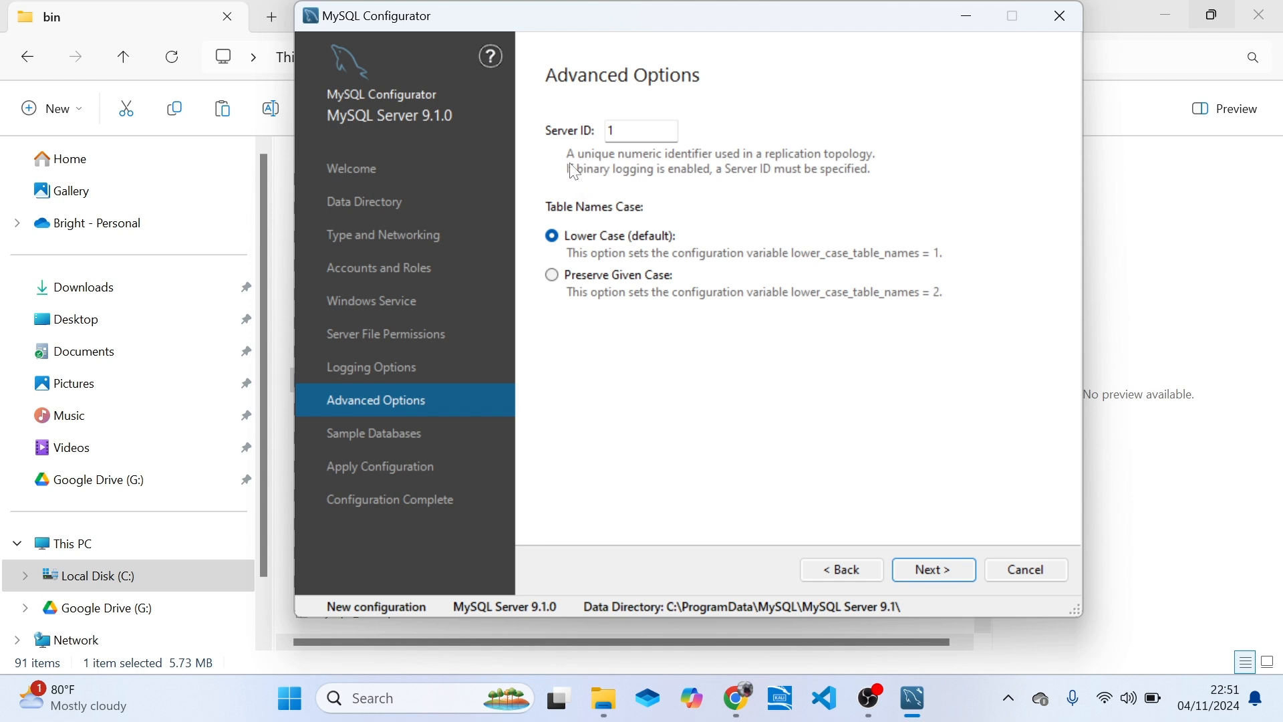
click(629, 131)
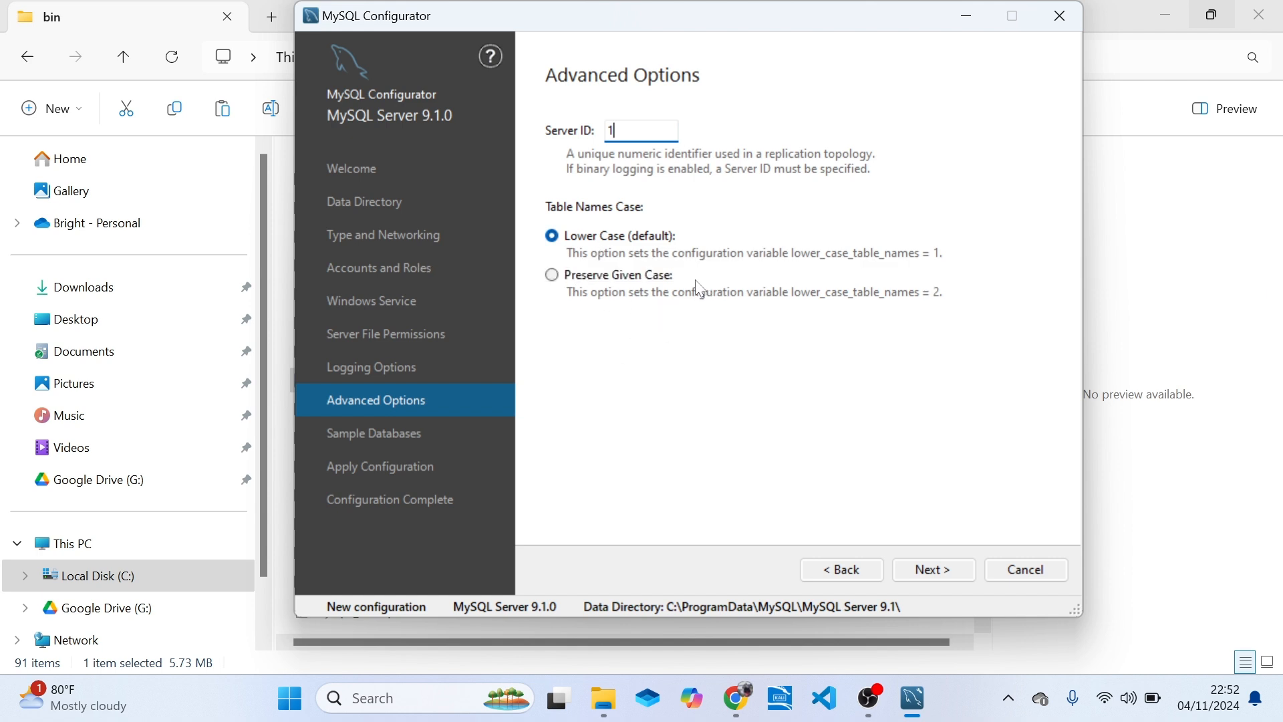
click(555, 281)
click(554, 237)
click(934, 572)
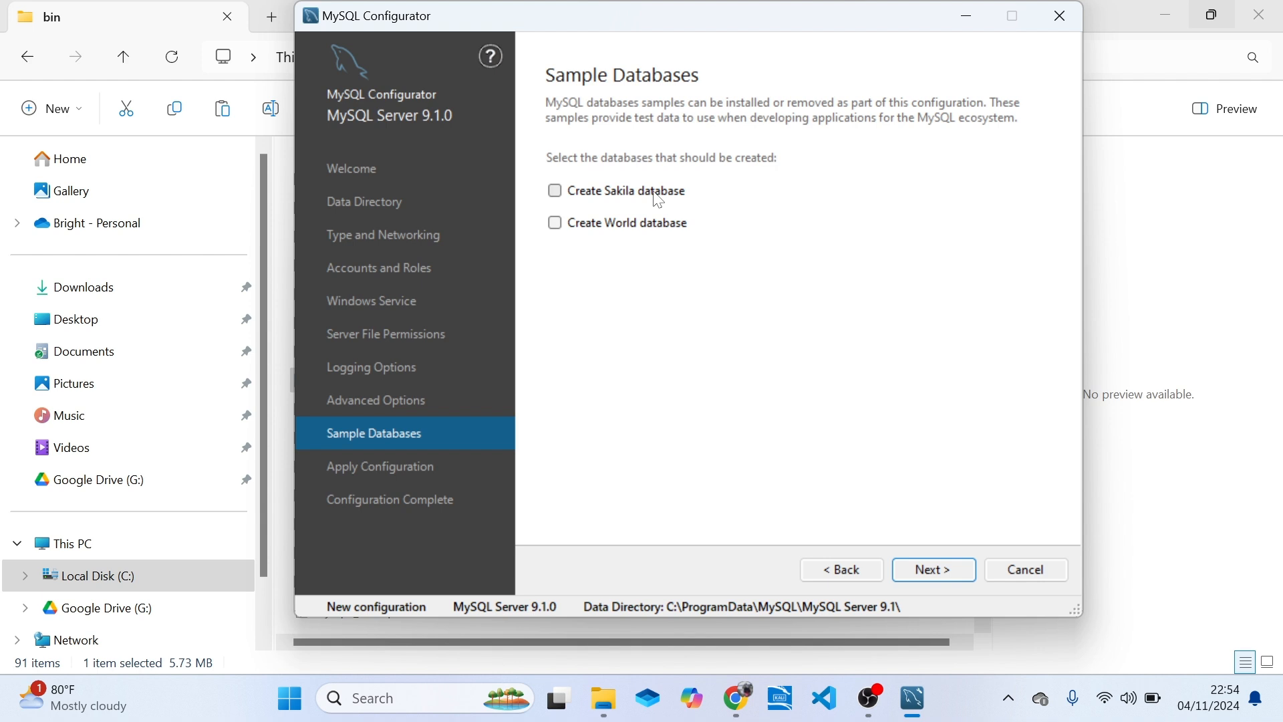
Select the Sakila and World sample databases for creation and deselect both again.
click(560, 196)
click(558, 226)
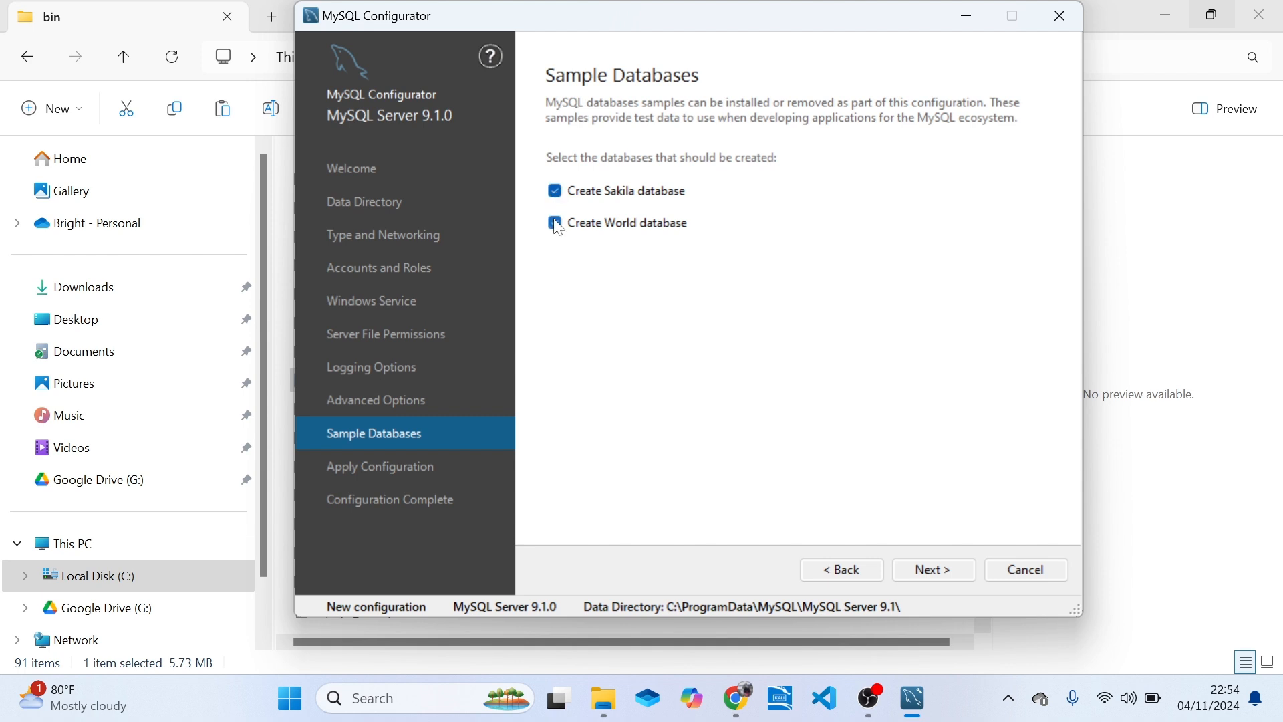
click(558, 225)
click(558, 194)
Continue without sample databases, execute the server configuration, and proceed to the Configuration Complete page.
click(933, 571)
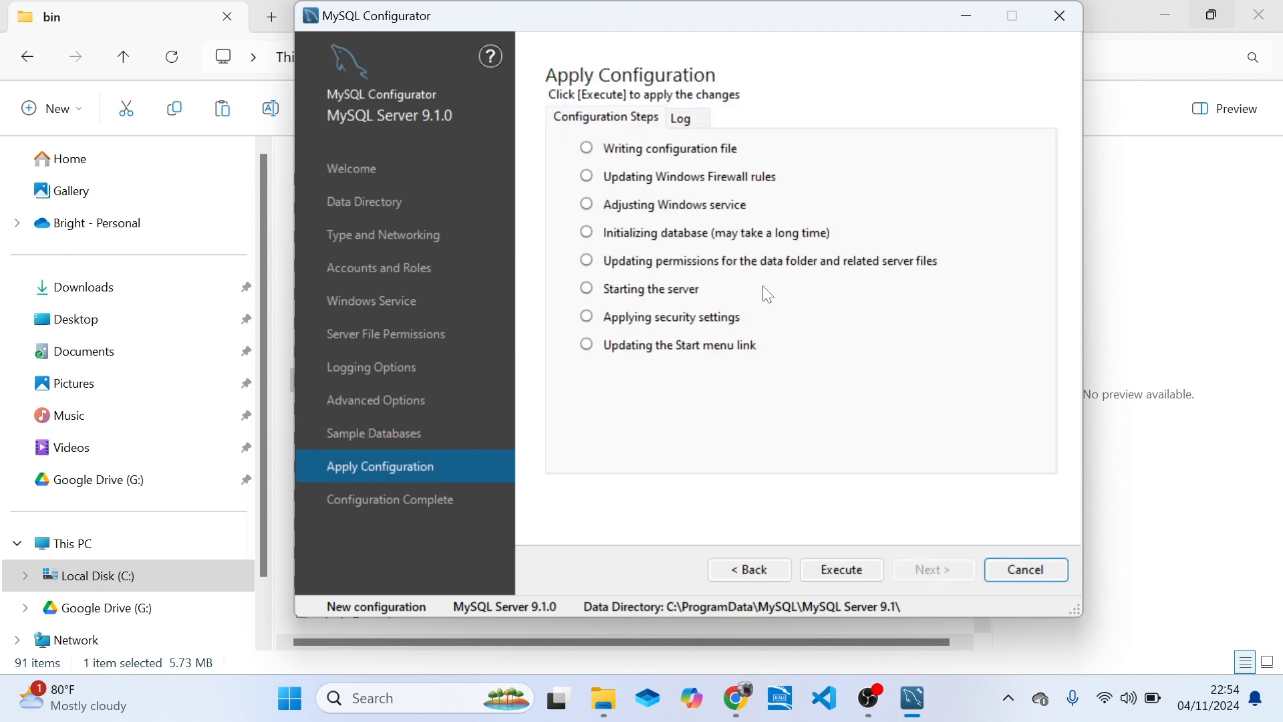
click(843, 581)
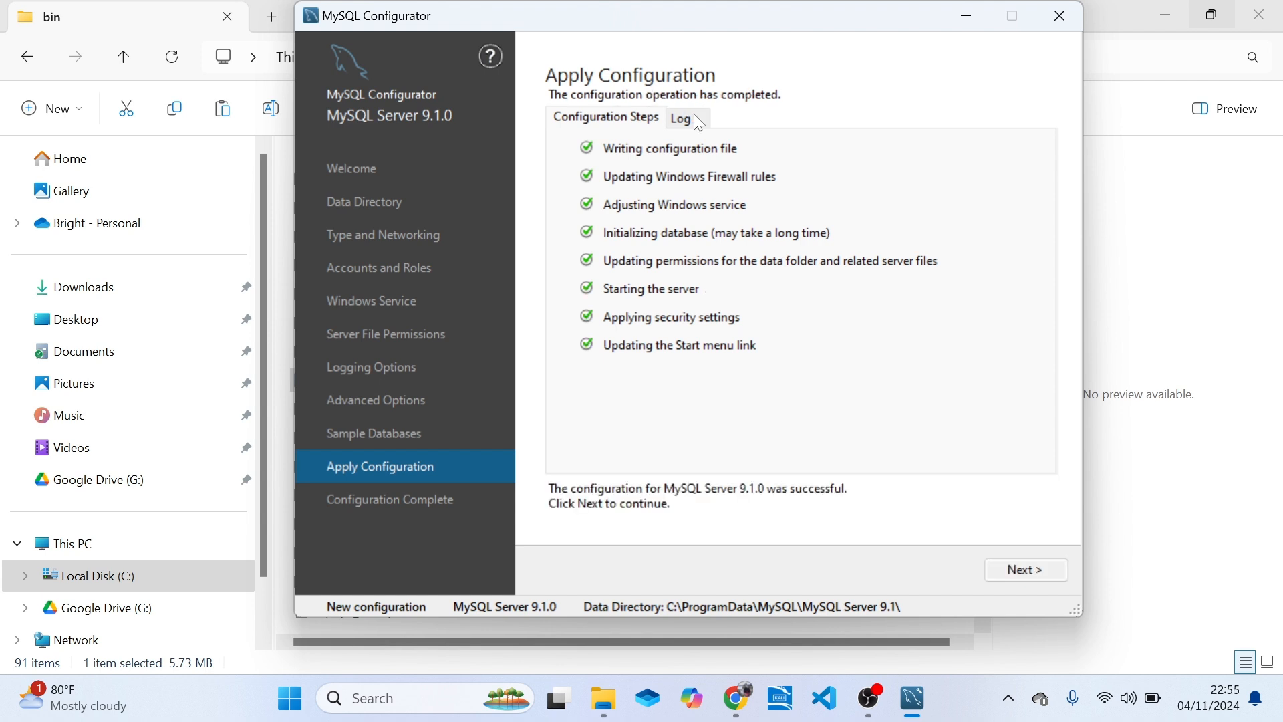
click(1025, 572)
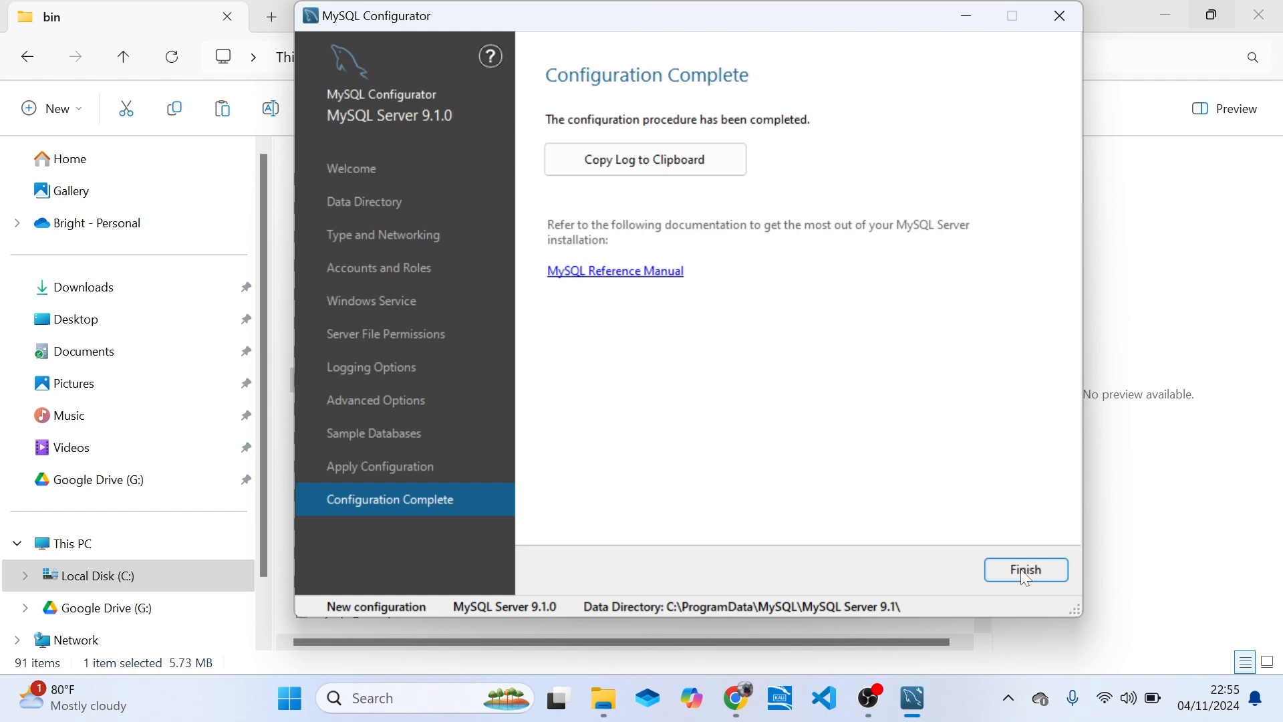
Finish the MySQL Server configuration and close the File Explorer window showing the bin folder.
click(1027, 573)
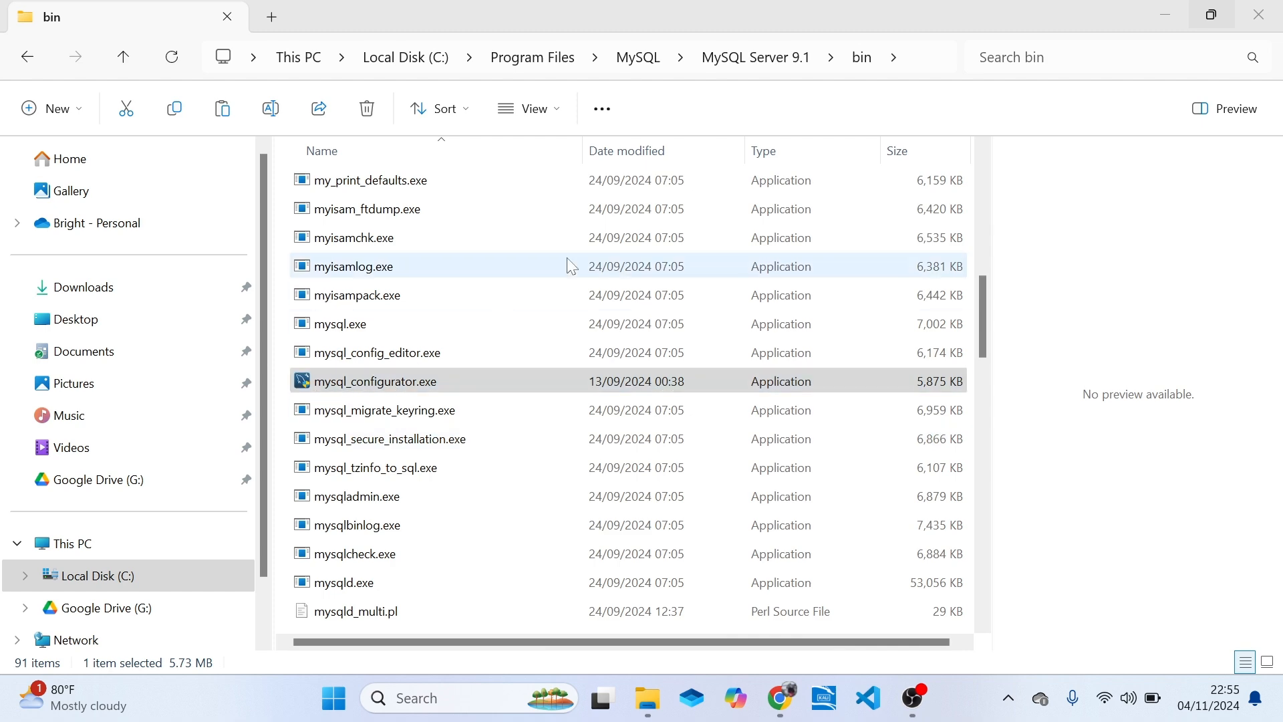
click(1259, 15)
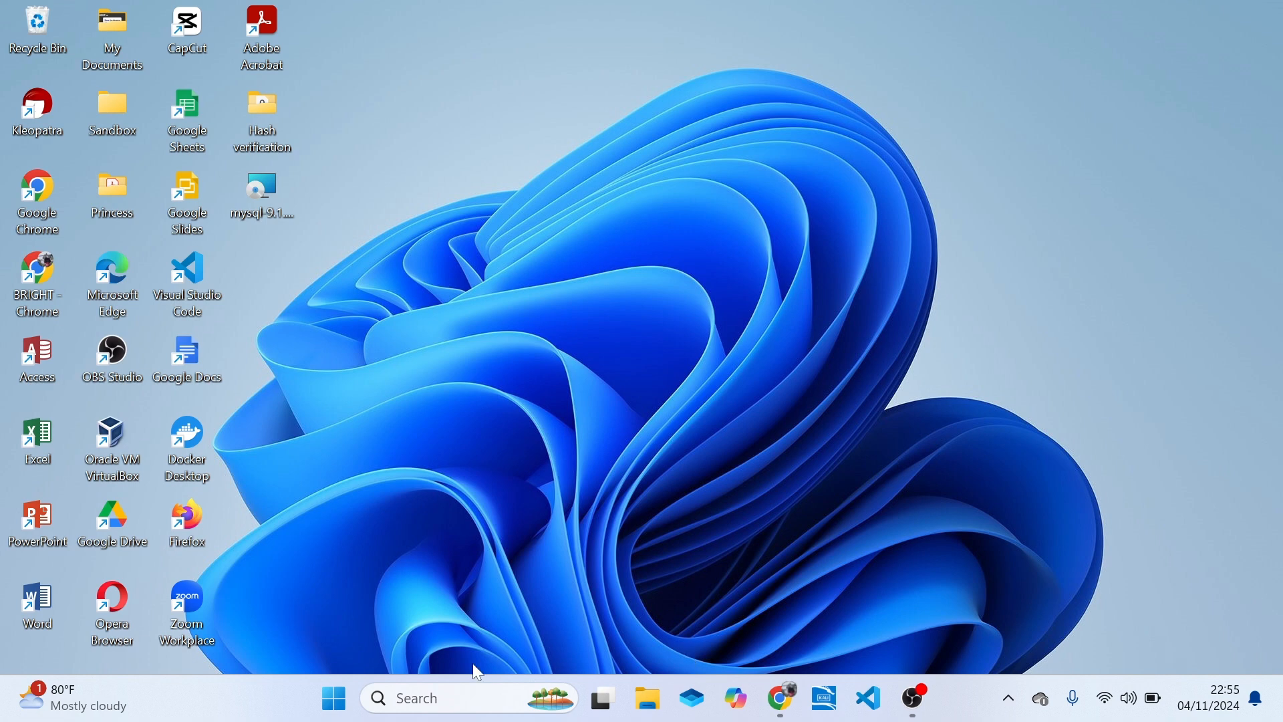
Open the Windows Services console, check the status of the MySQL91 service, and close the console.
click(435, 707)
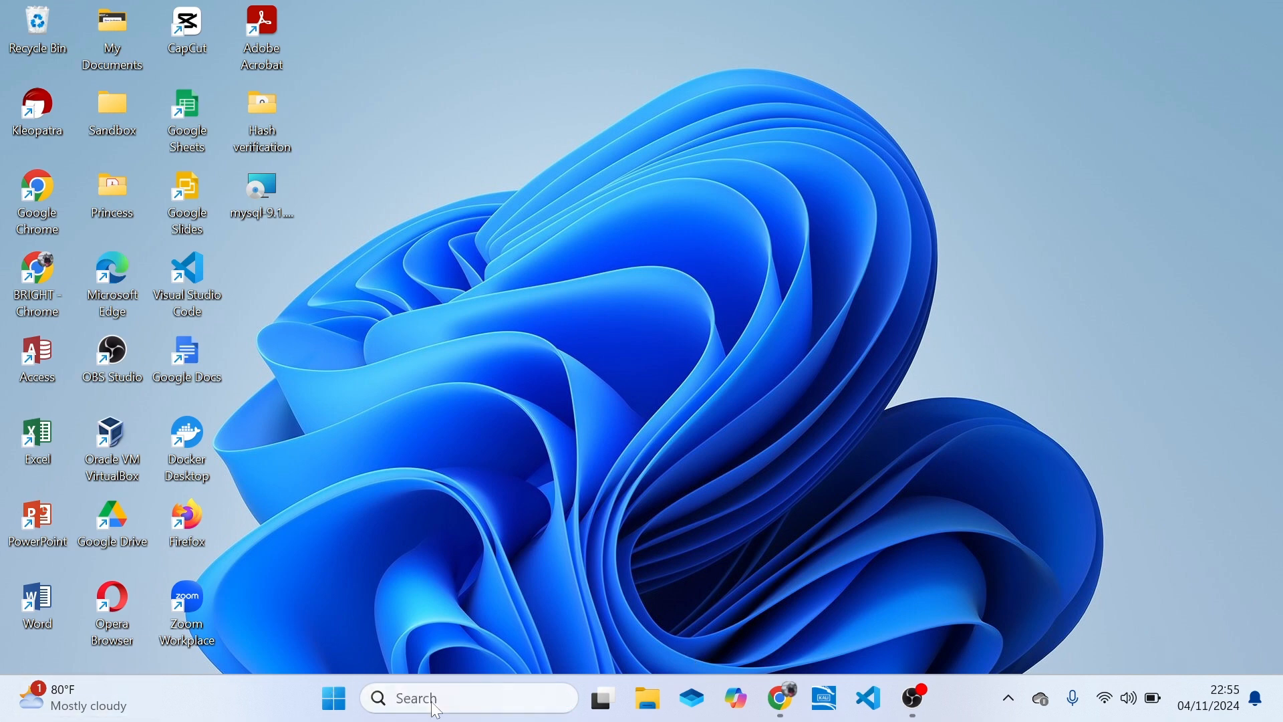
text(services)
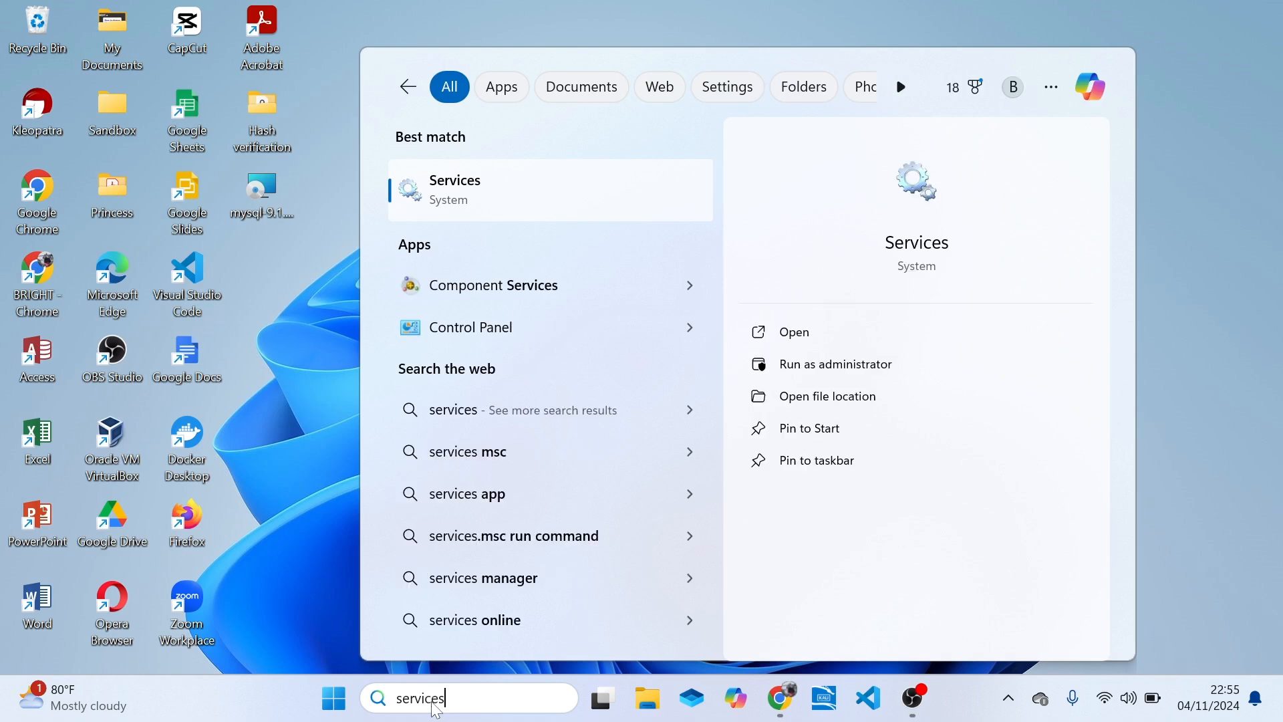
key(Return)
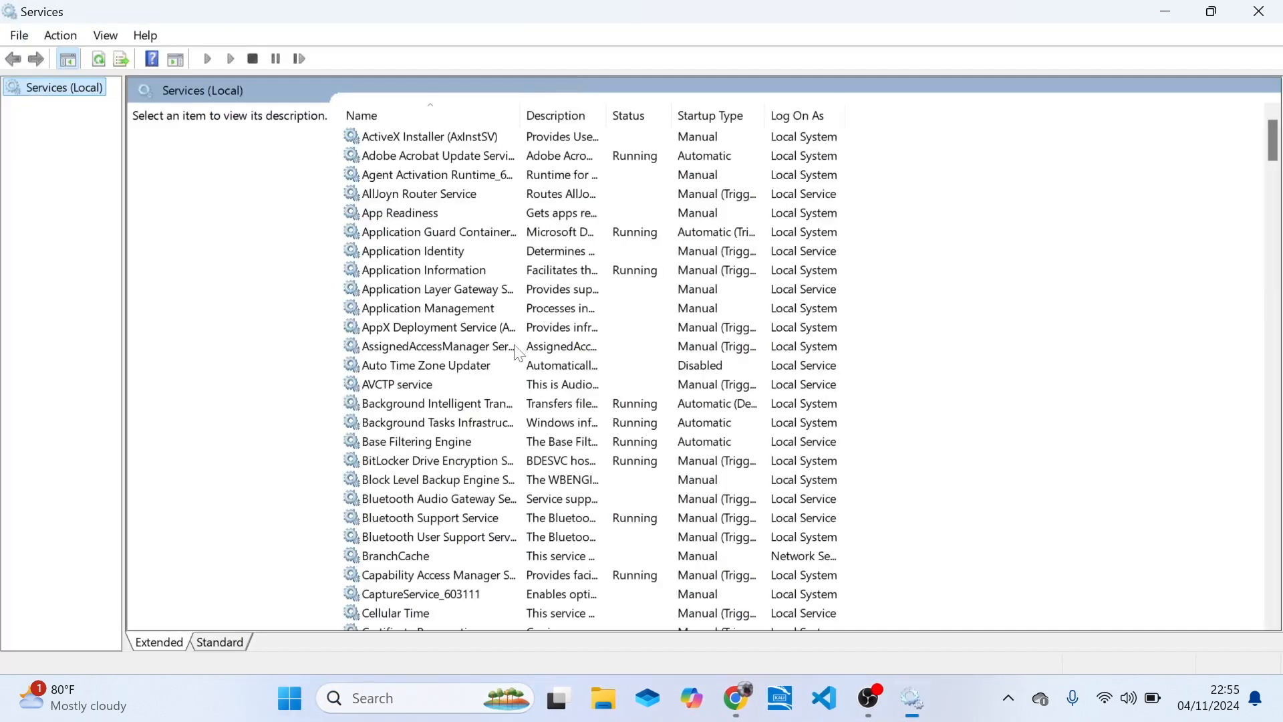
drag(1277, 150, 1278, 361)
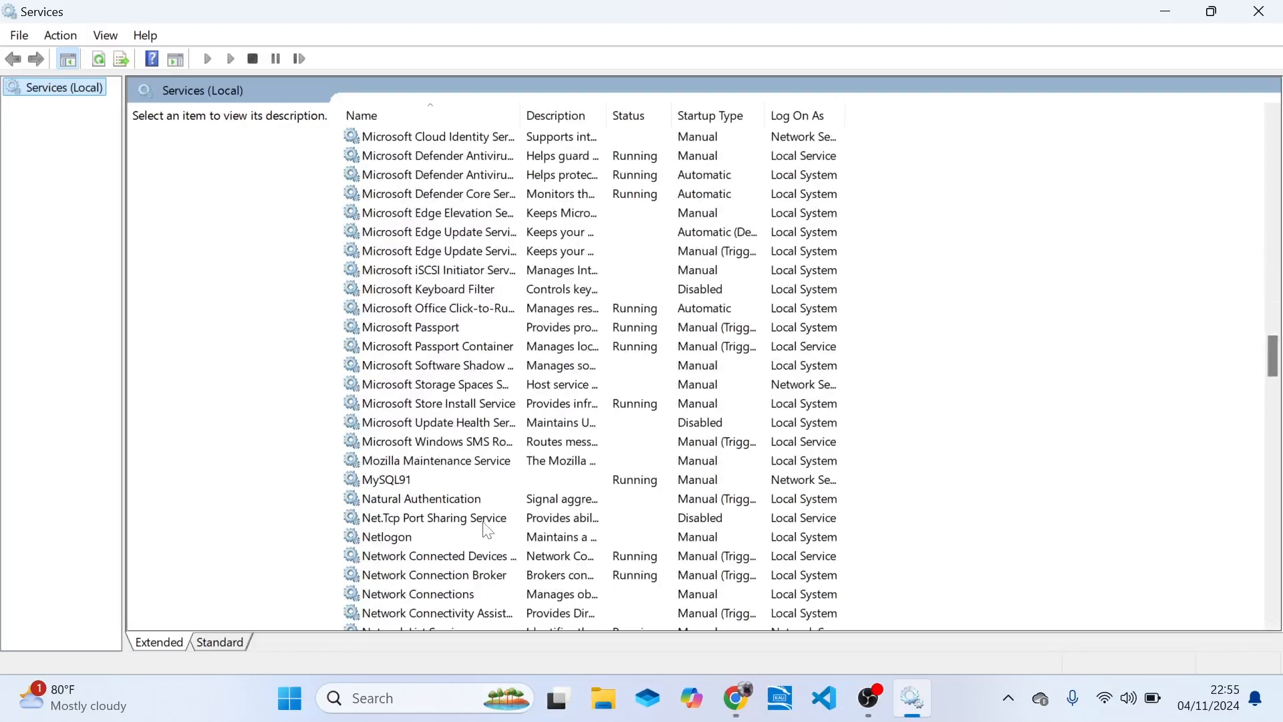
click(379, 481)
click(379, 481)
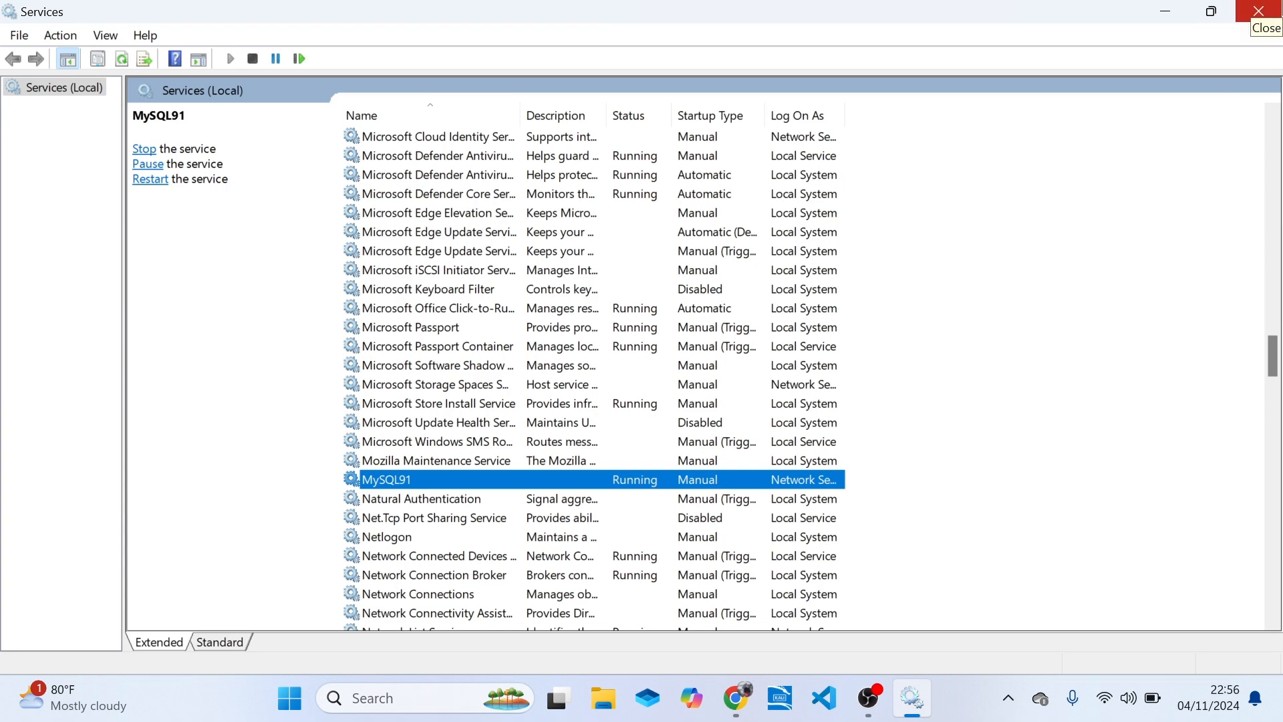
click(1259, 11)
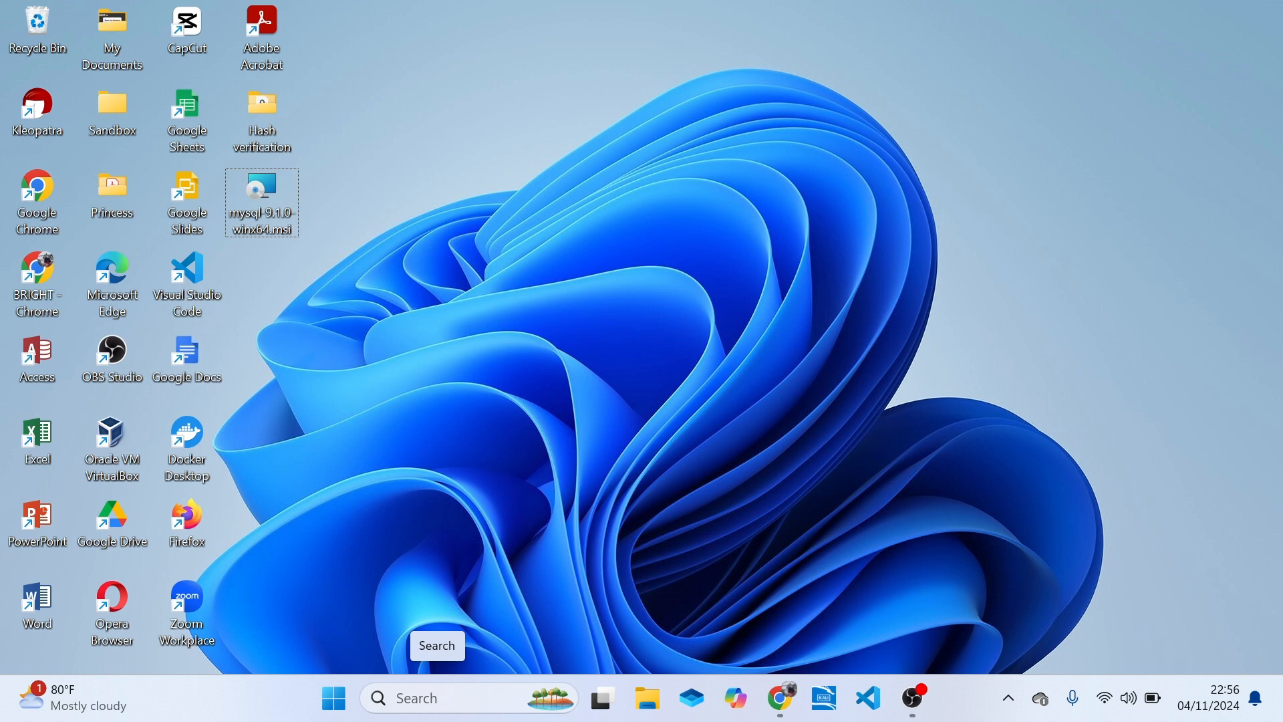
Search Windows for "environment" and open the Environment Variables dialog through the system environment variables settings.
click(438, 695)
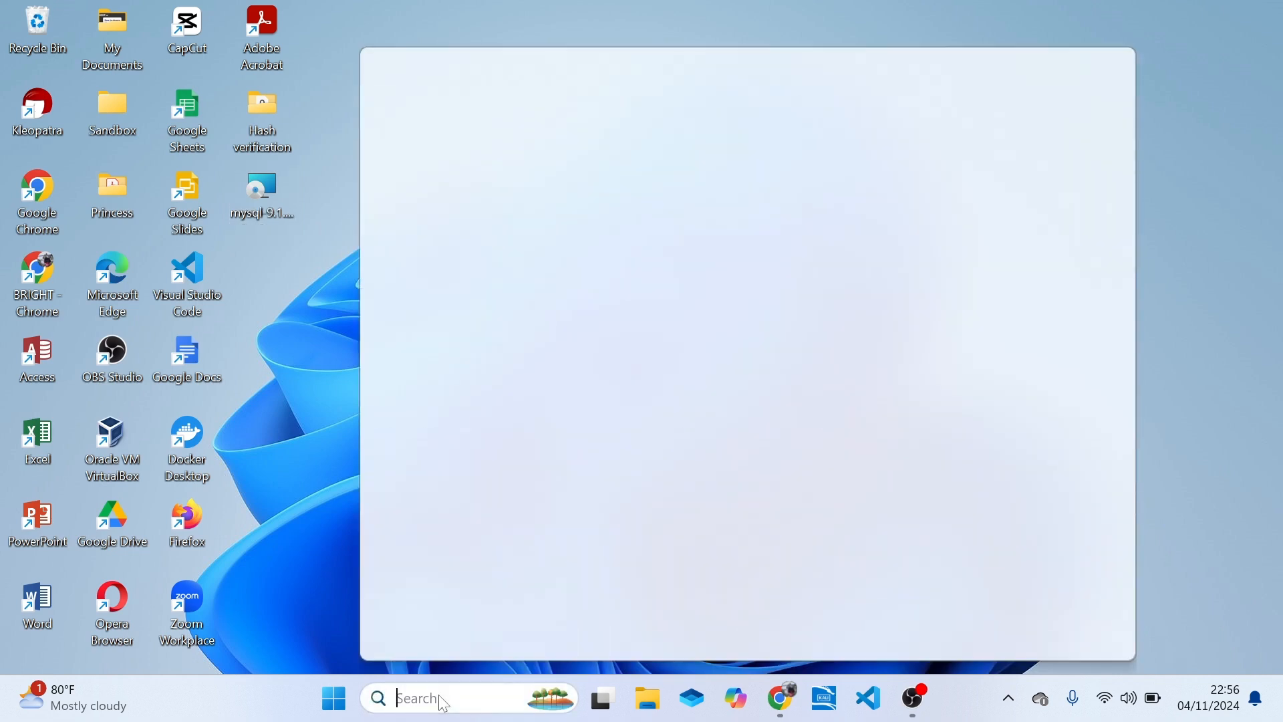
text(enivronment)
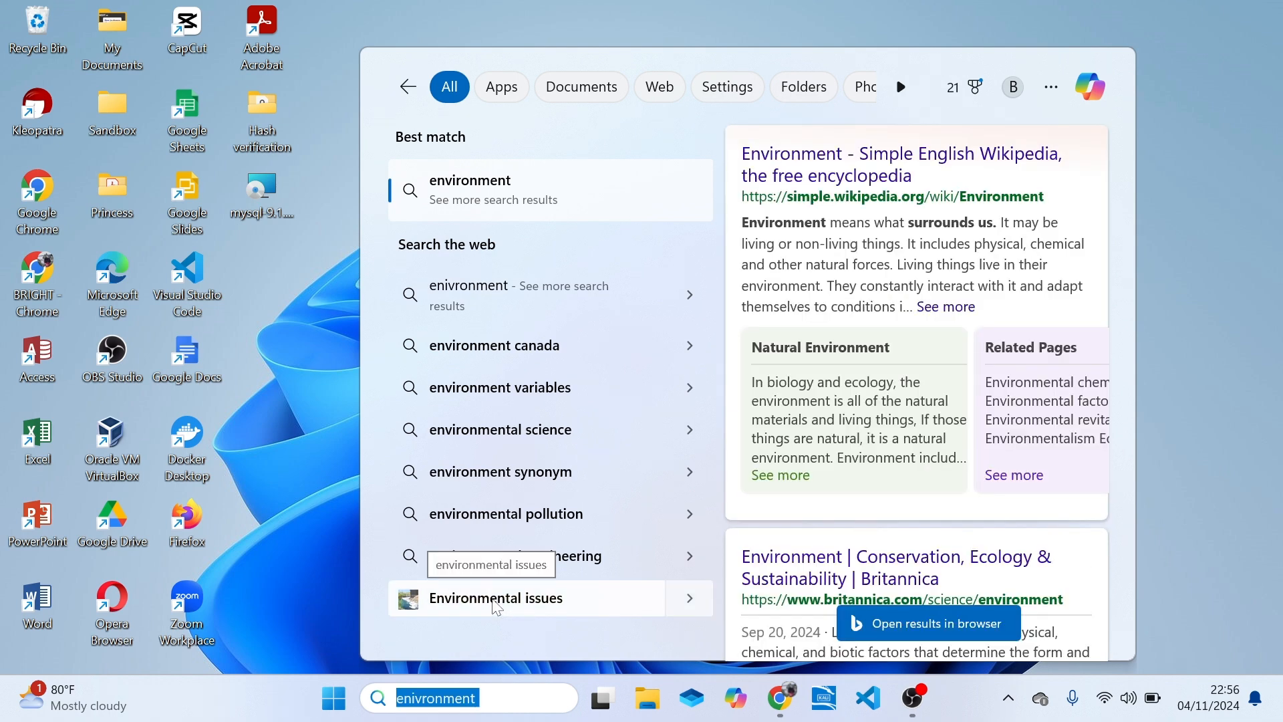
text(environ)
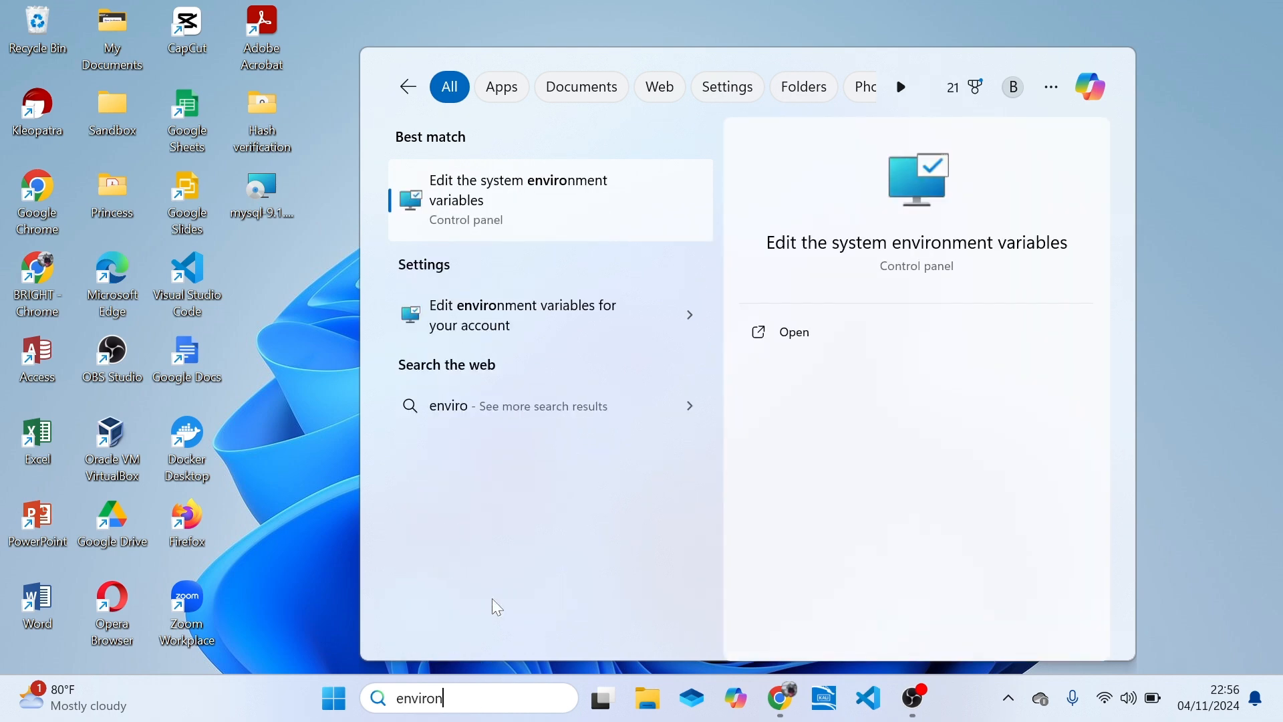
text(ment)
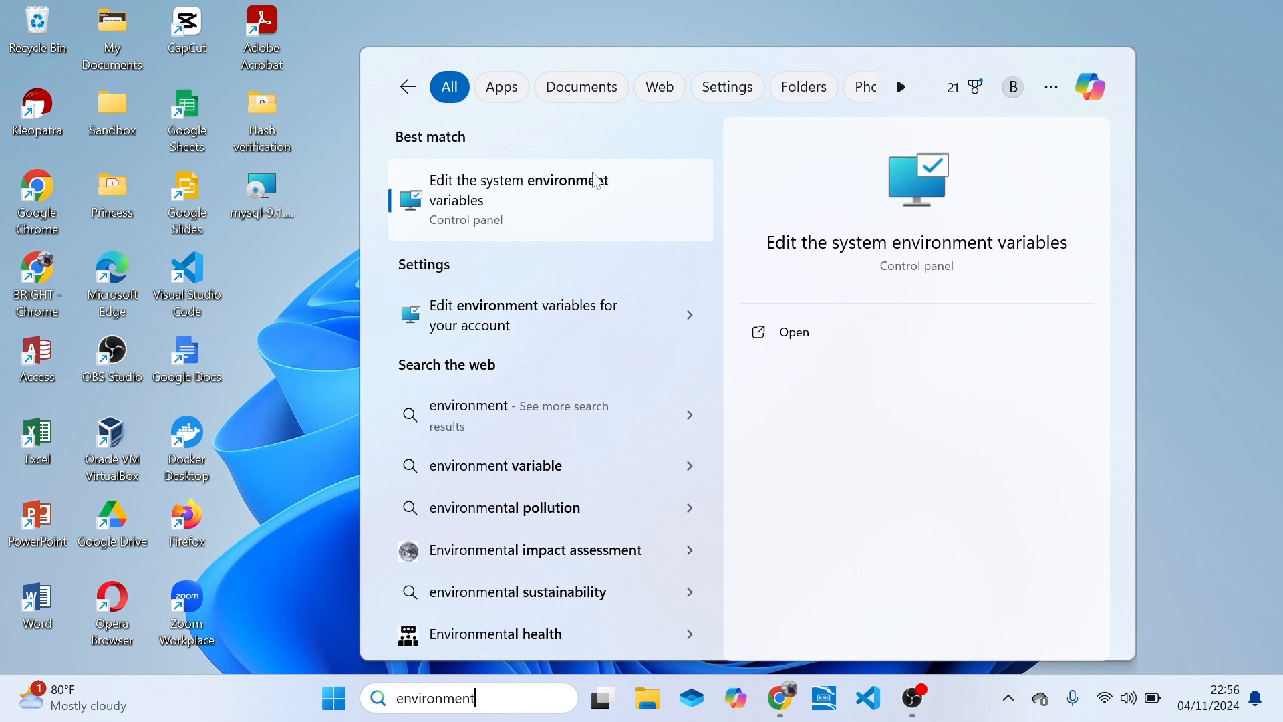
click(594, 175)
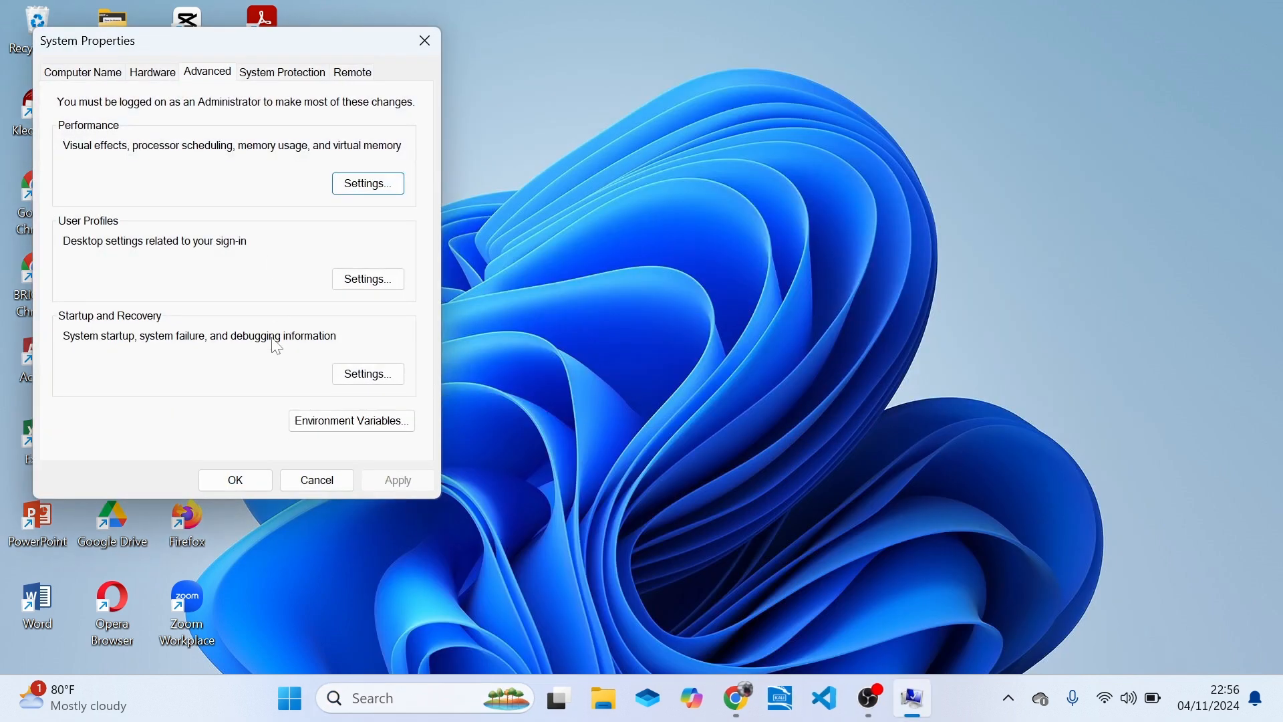
click(331, 419)
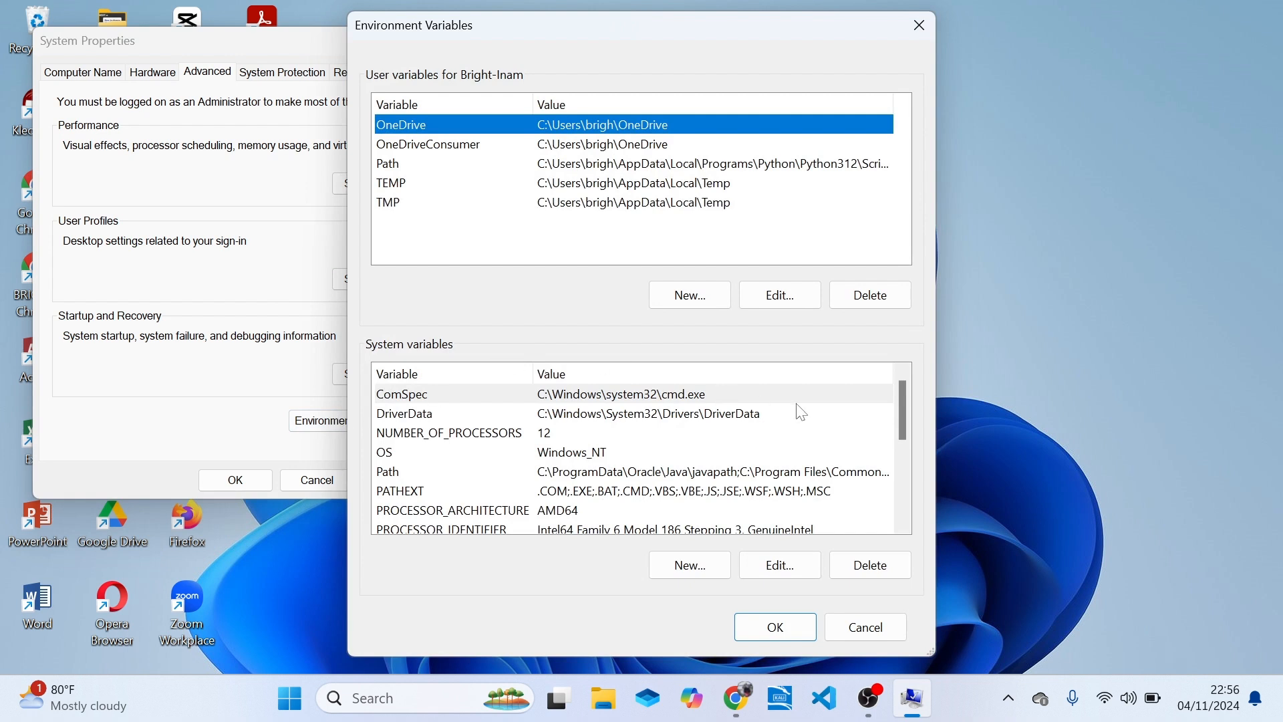
Review the entries of the system Path variable for a MySQL folder and close the list without changes.
scroll(910, 448, down, 1)
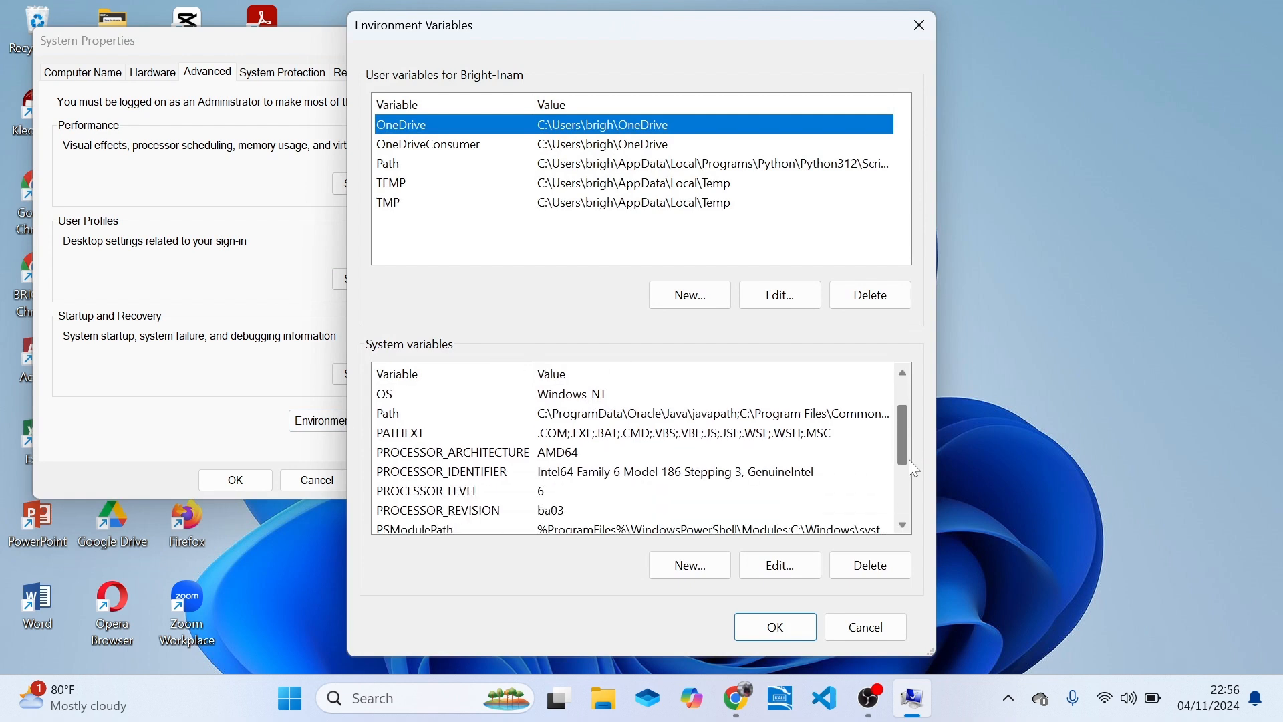
click(699, 415)
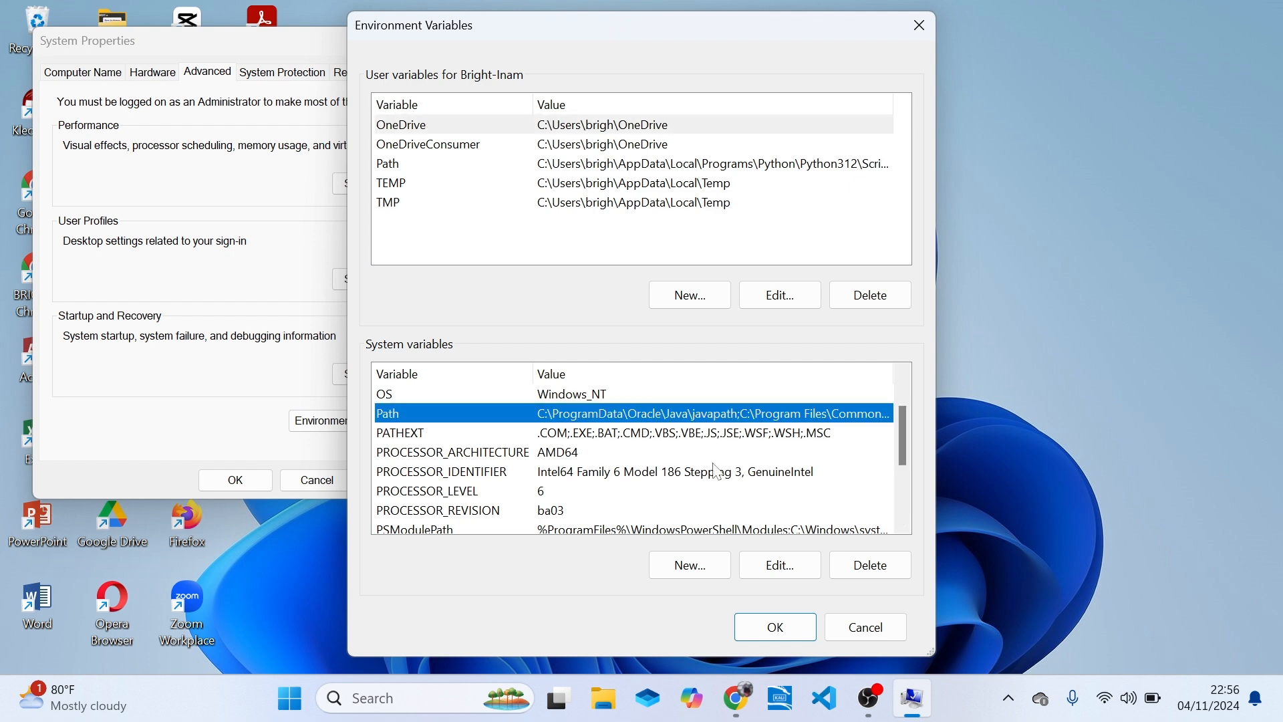
click(770, 562)
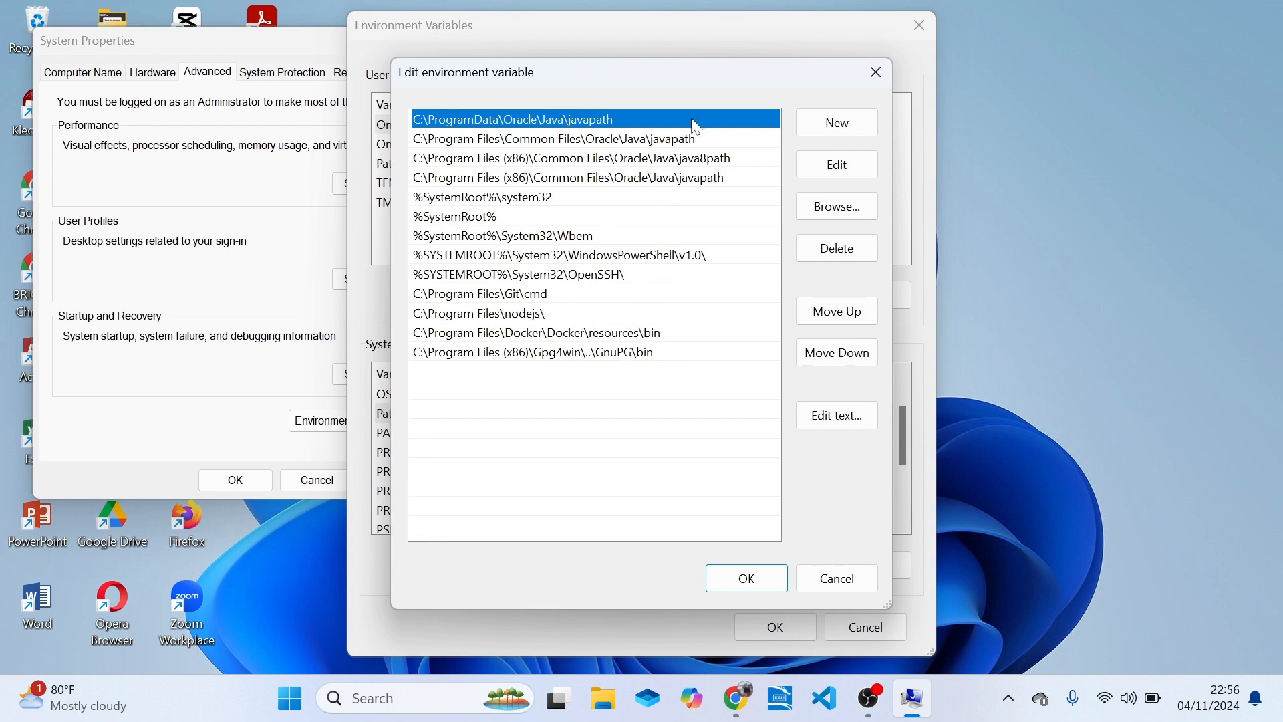
click(876, 74)
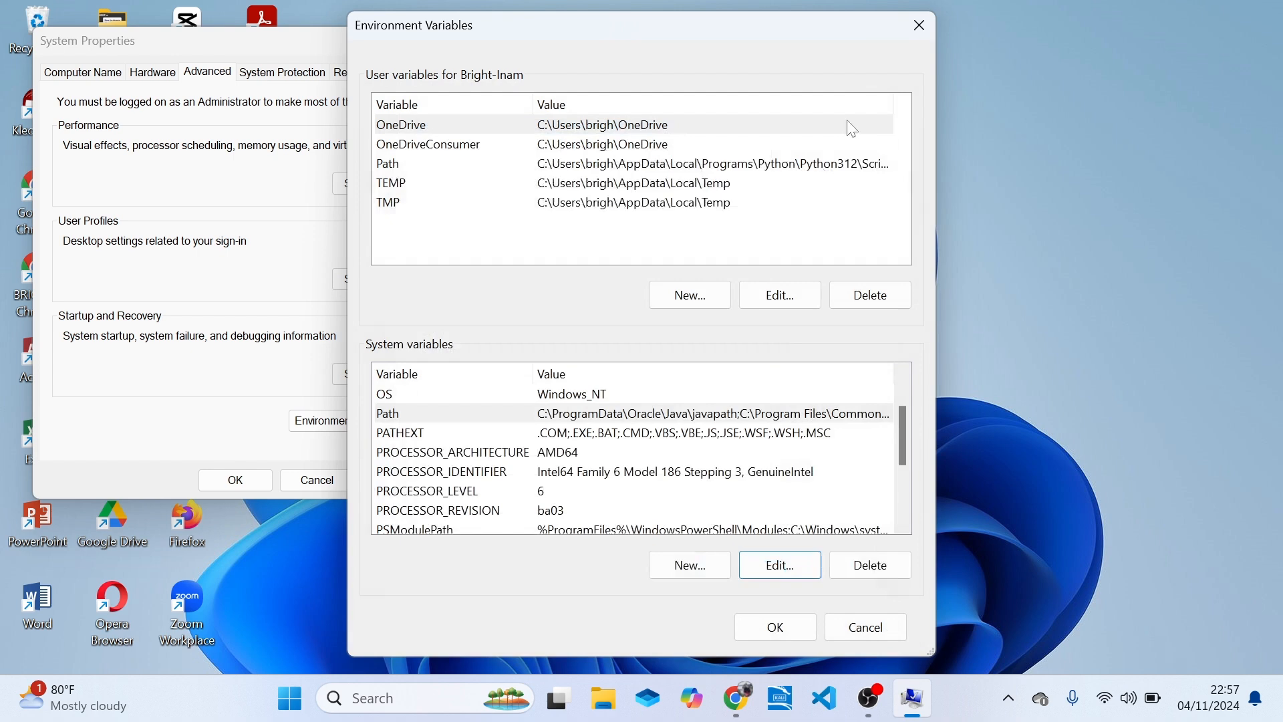
Review the entries of the user Path variable for a MySQL folder and cancel without changes.
click(507, 163)
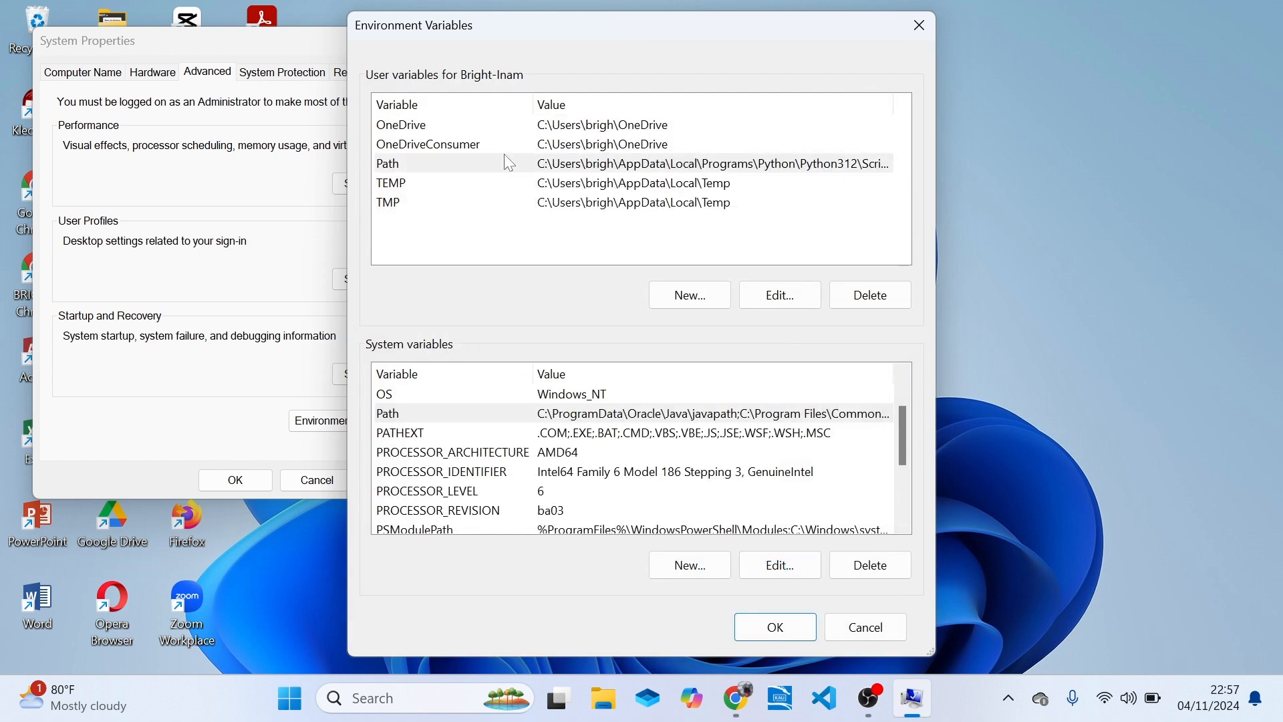
click(775, 304)
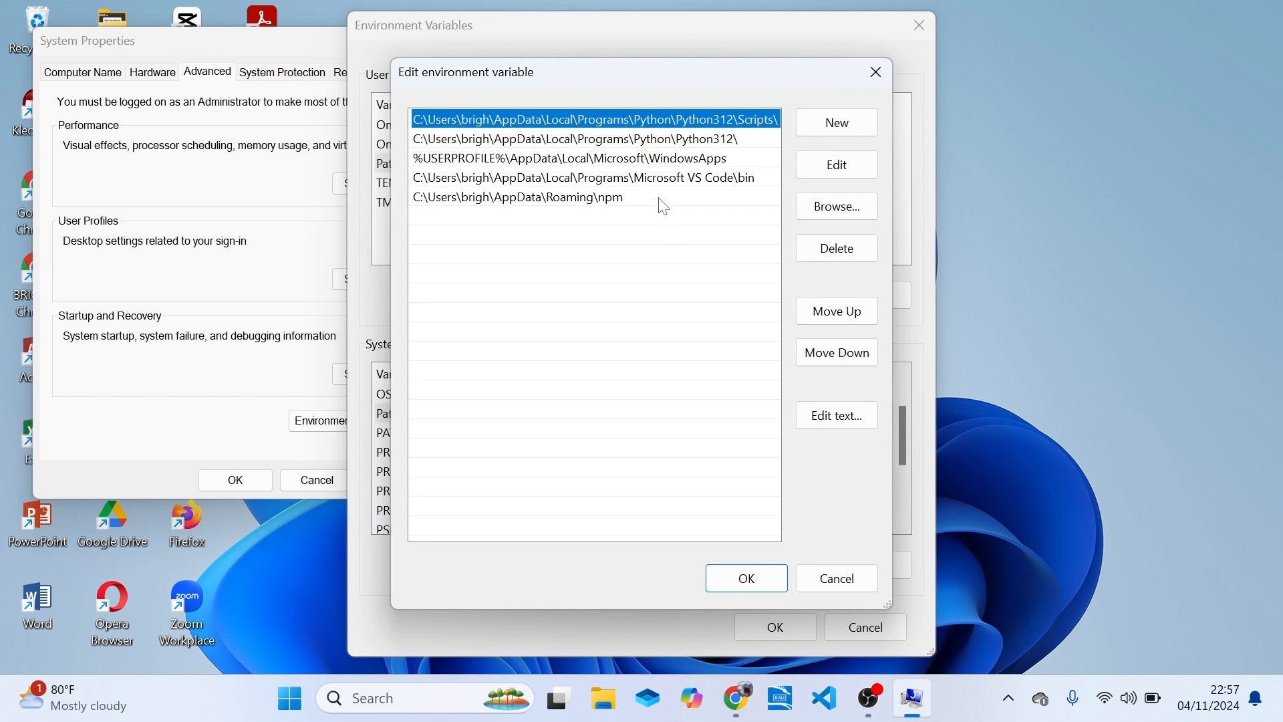
click(661, 199)
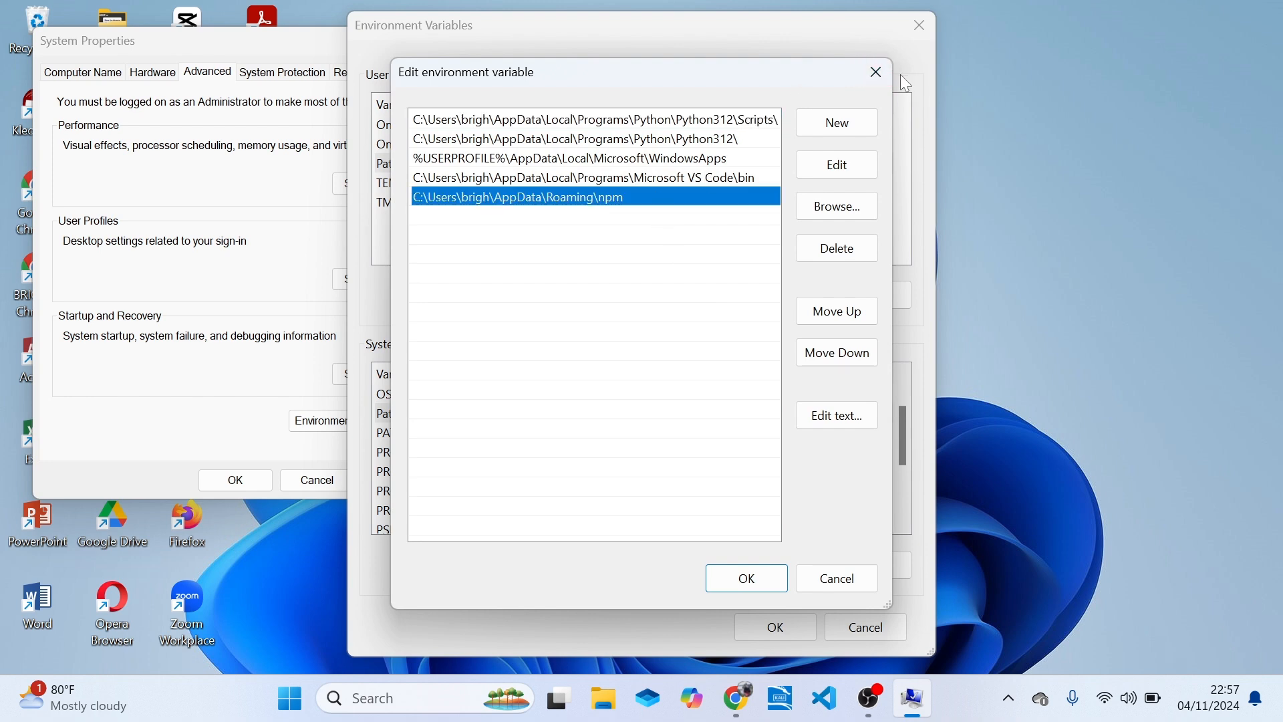
click(857, 583)
Search Windows for "cmd" and open Command Prompt as administrator.
click(407, 700)
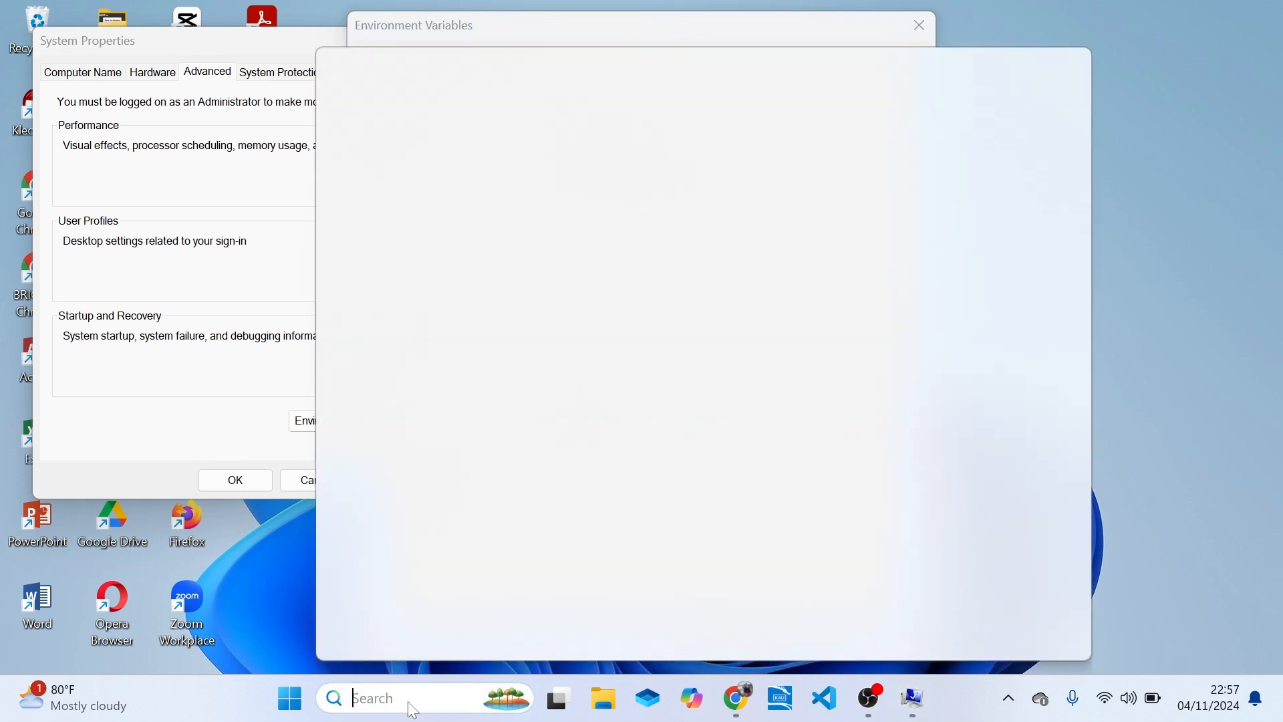
text(cmd)
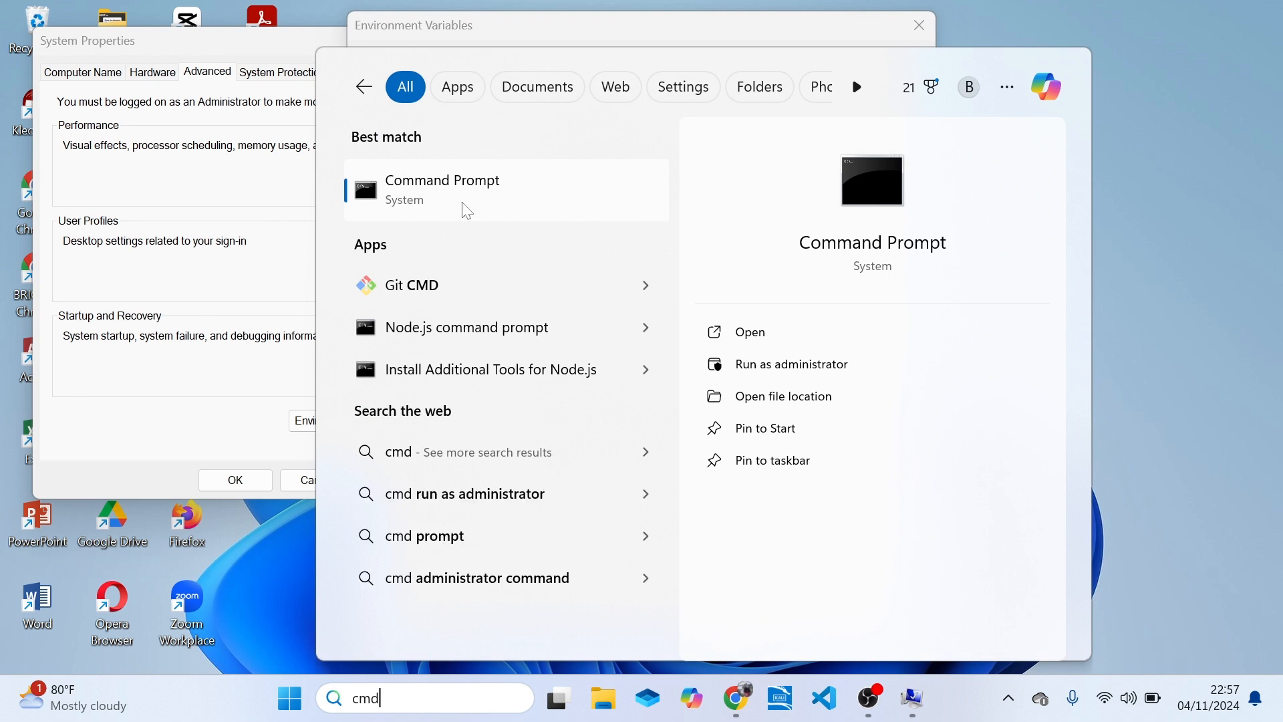
right_click(509, 181)
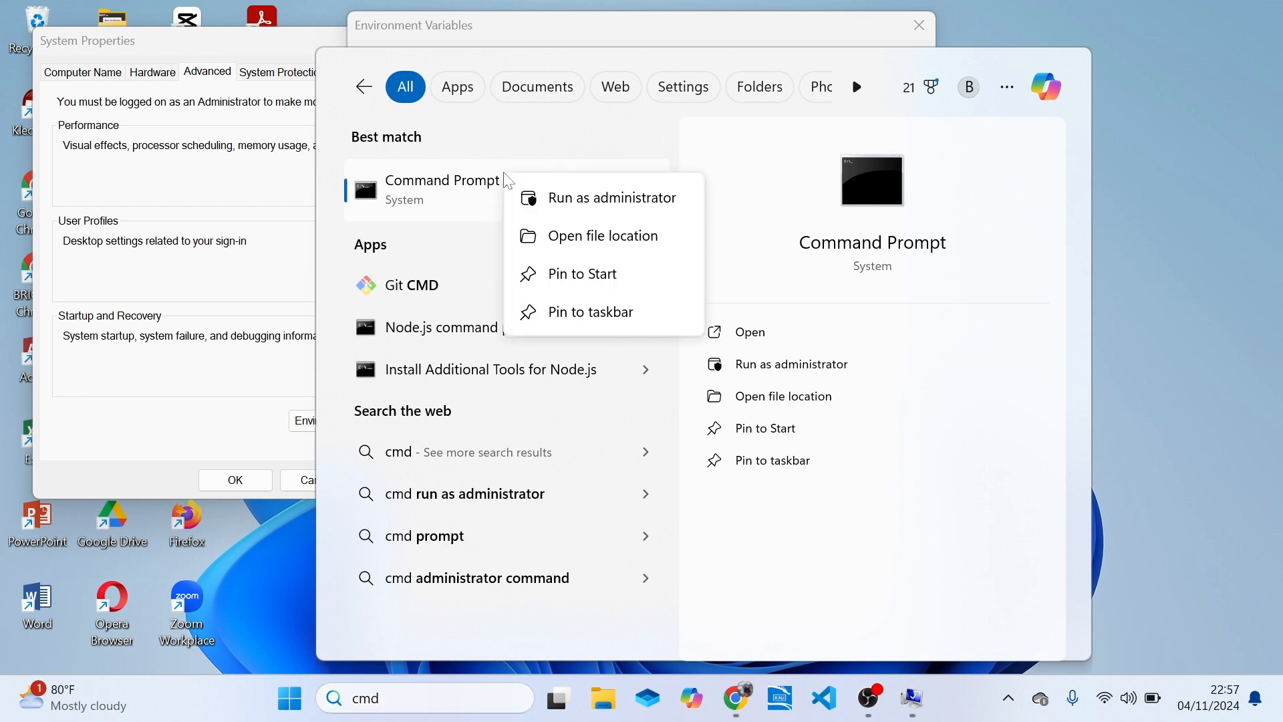
click(584, 198)
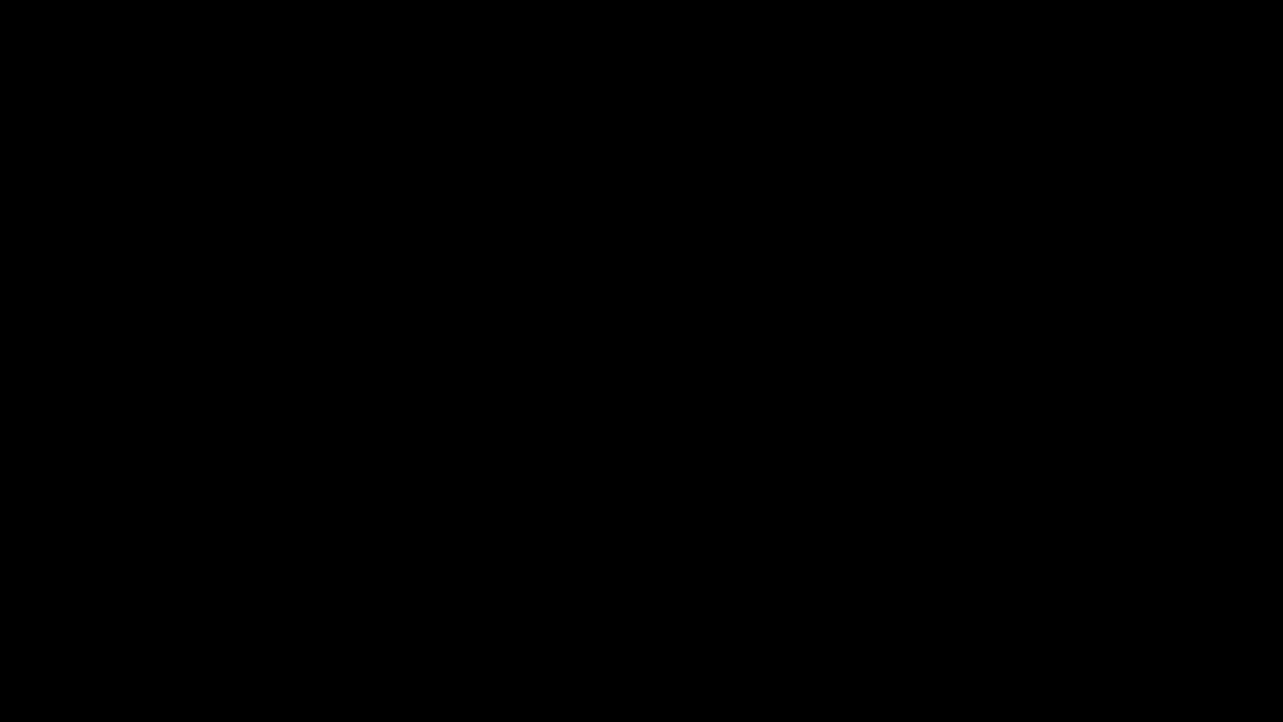
Try to start the MySQL client as root with "mysql -u root -p" and close the Command Prompt.
click(350, 118)
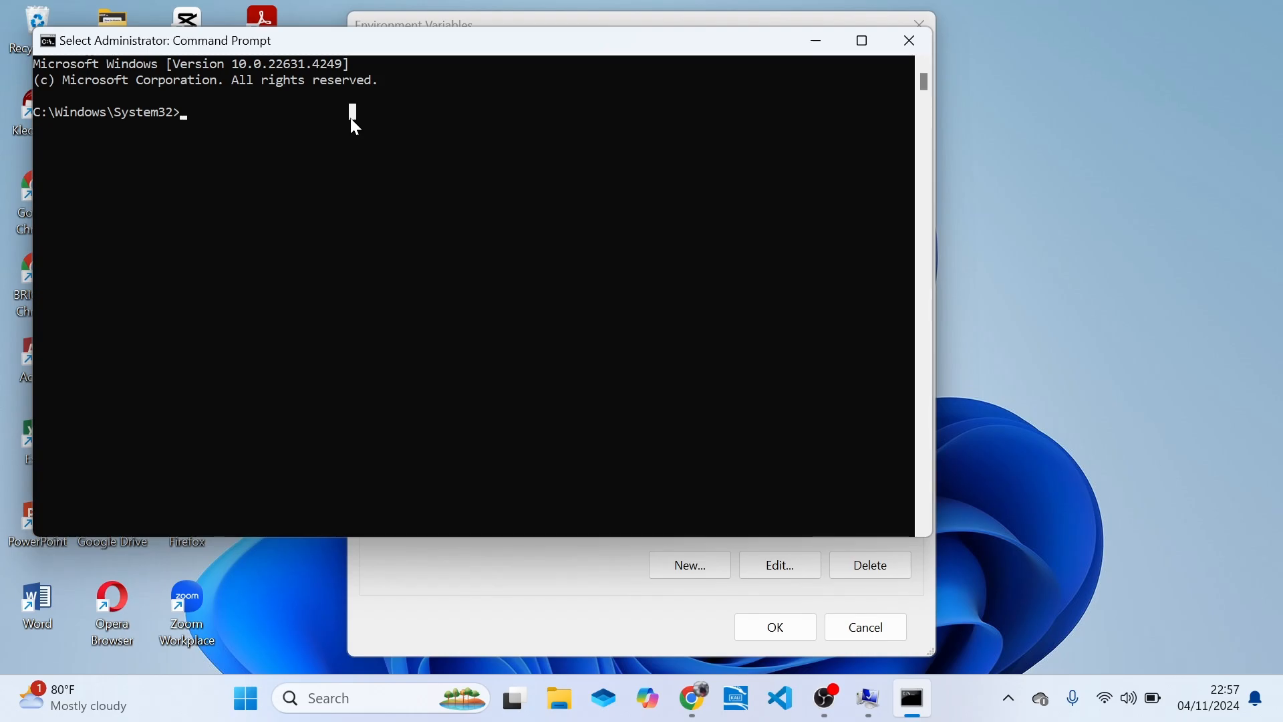
text(mysql)
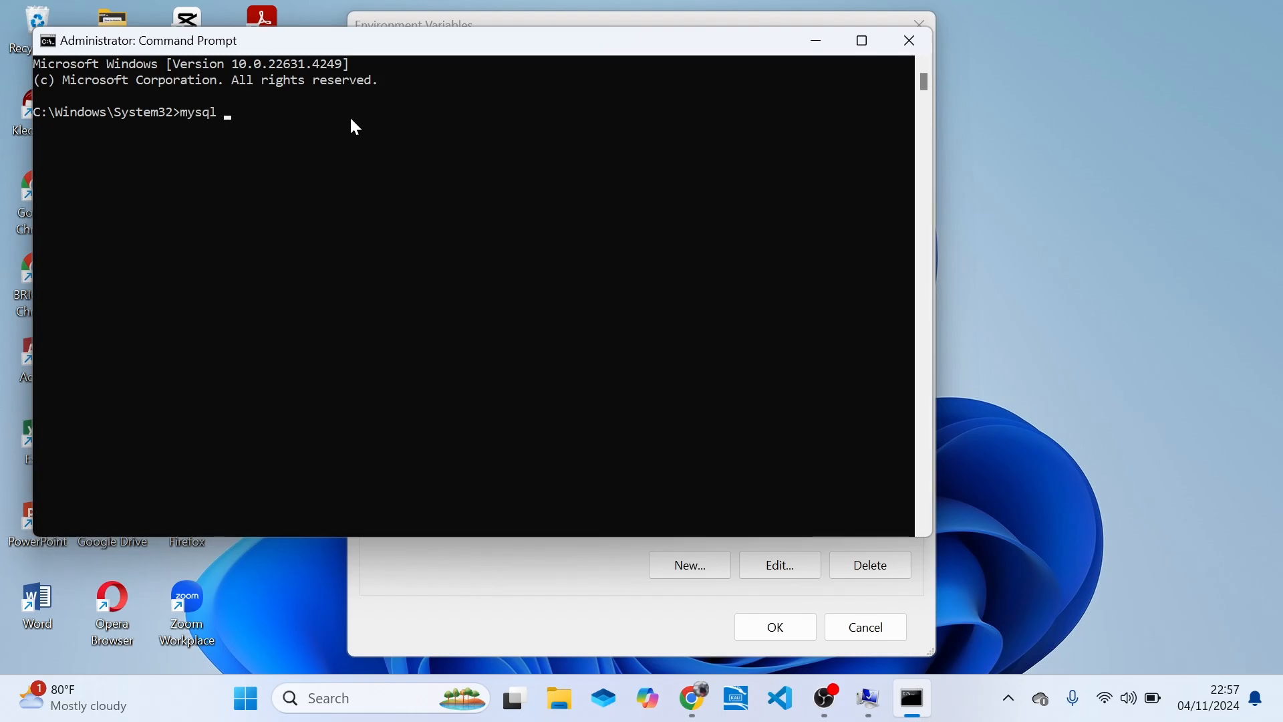
text( -u )
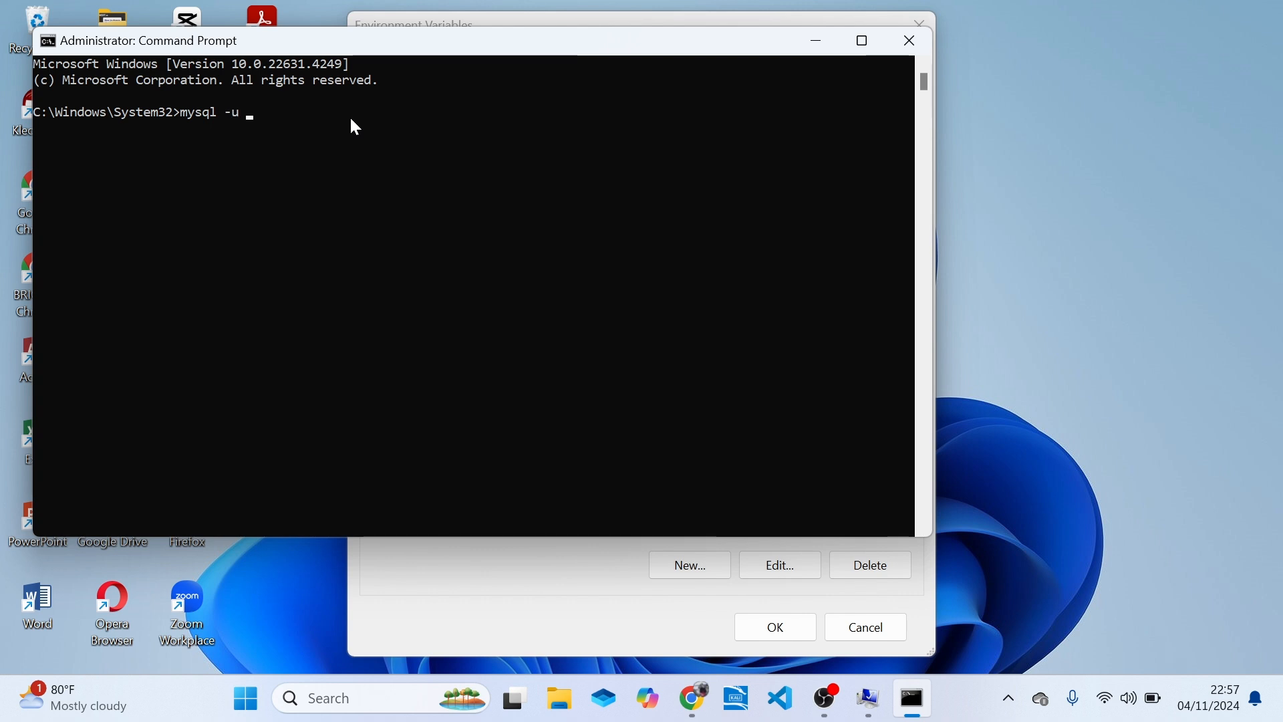
text(root -p)
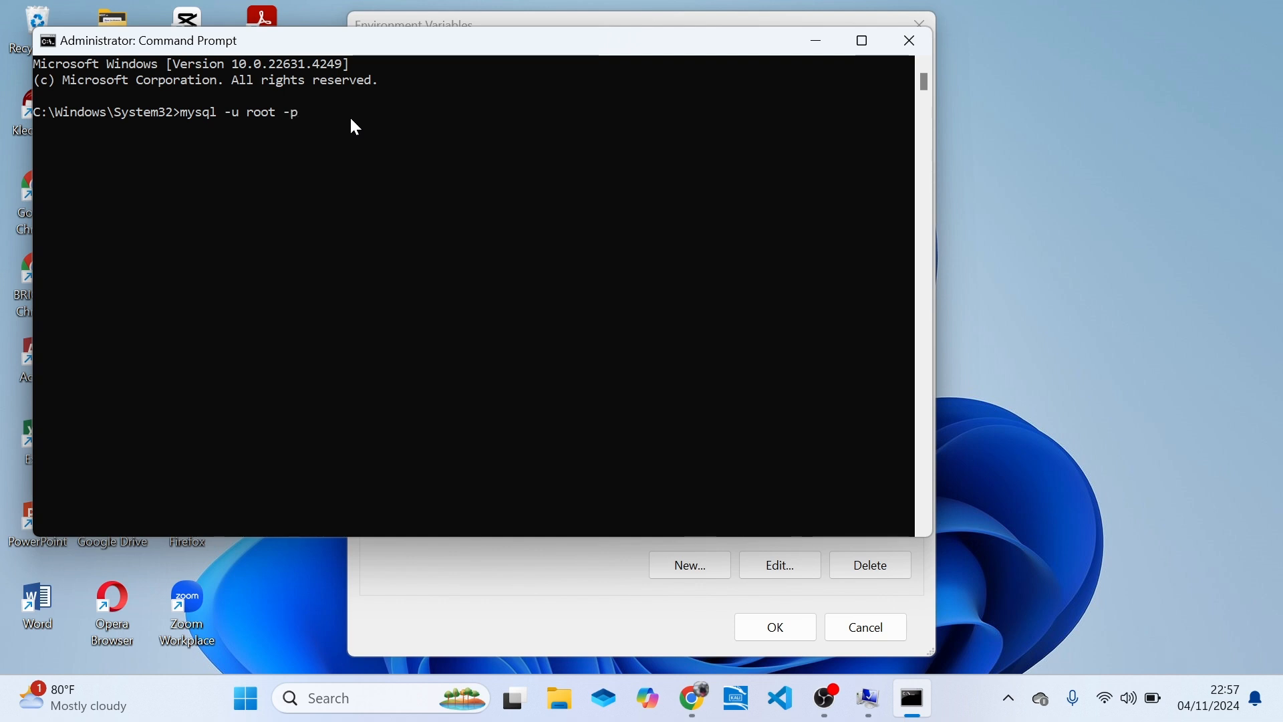
key(Return)
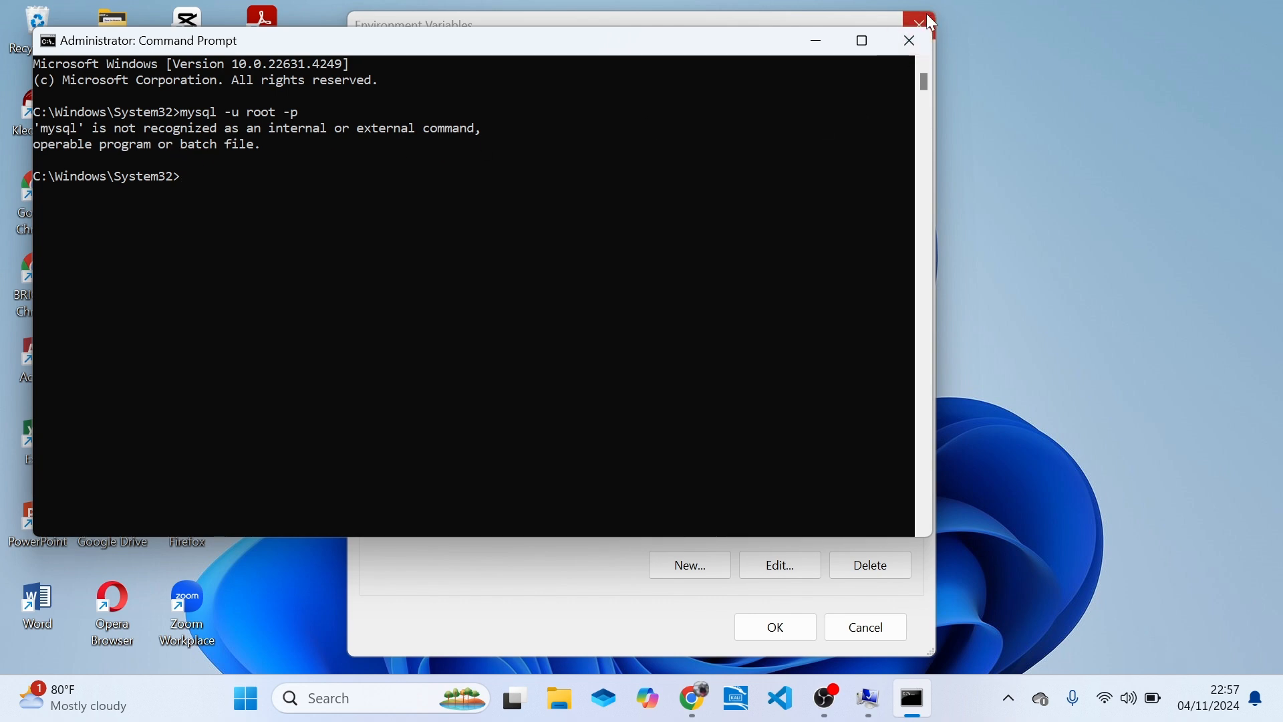
click(909, 42)
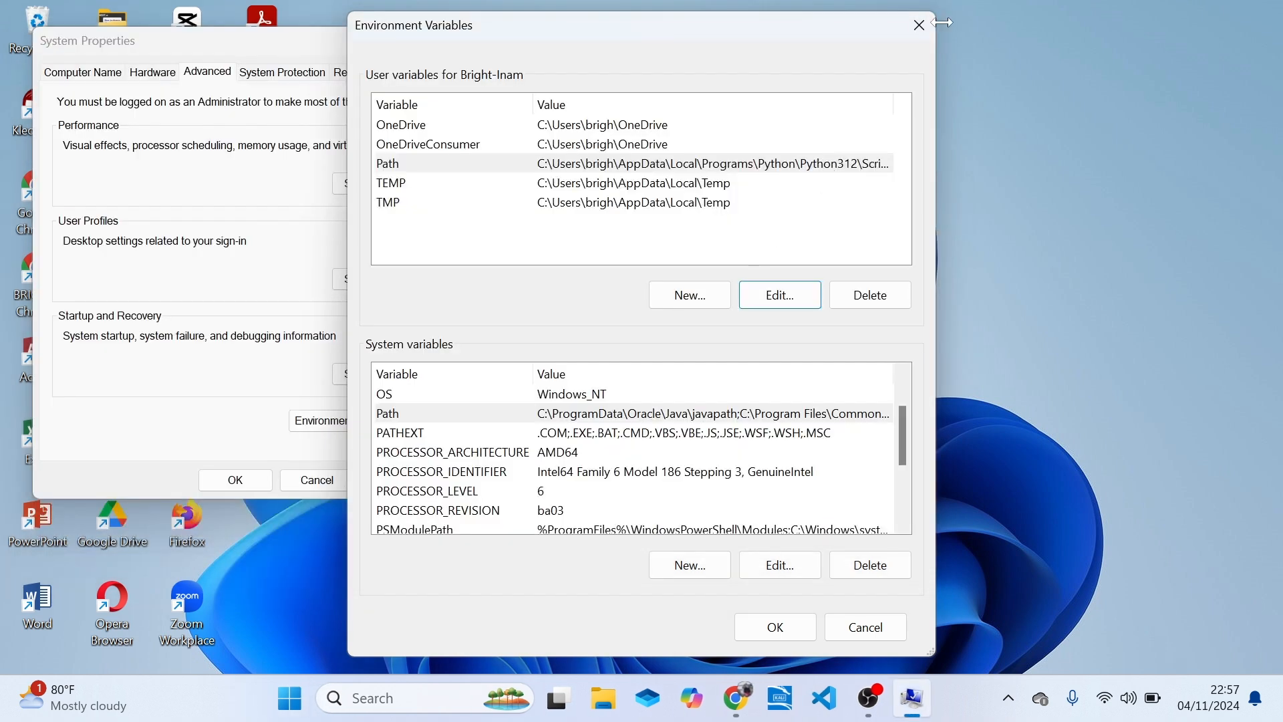
Leave the environment variables, browse in File Explorer to C:\Program Files\MySQL\MySQL Server 9.1\bin and copy the folder's full path.
click(921, 26)
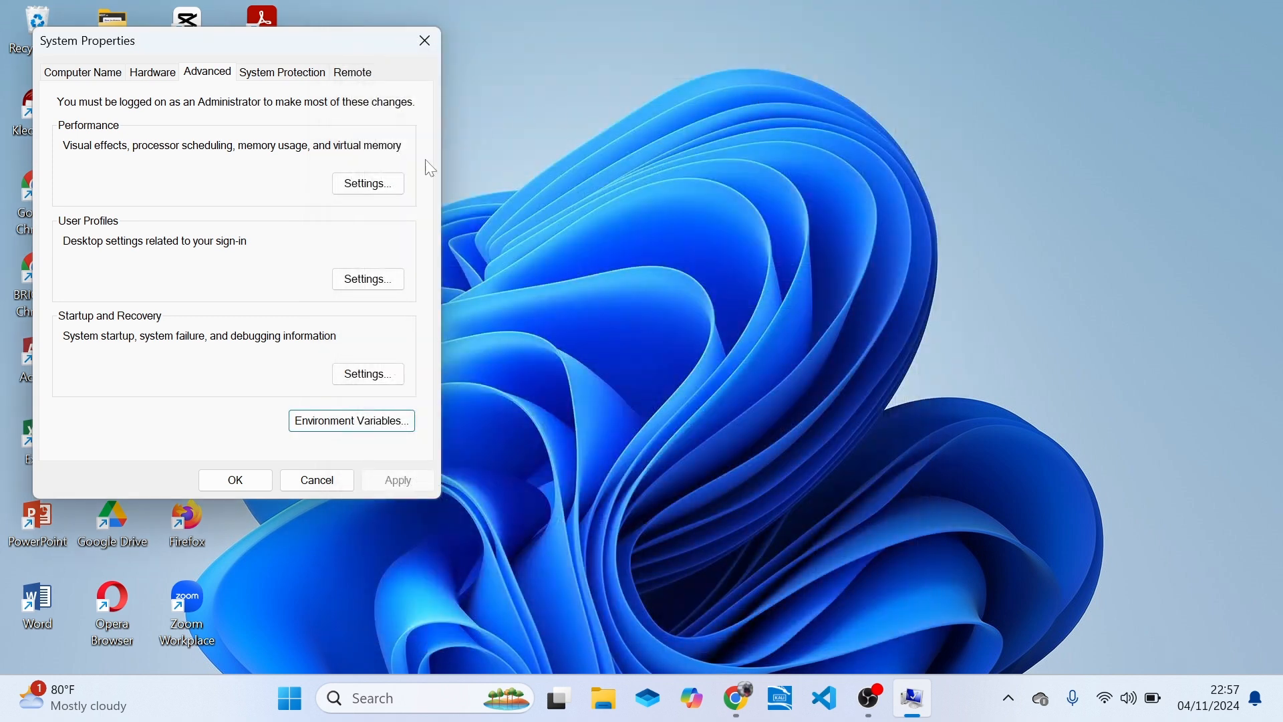
click(607, 714)
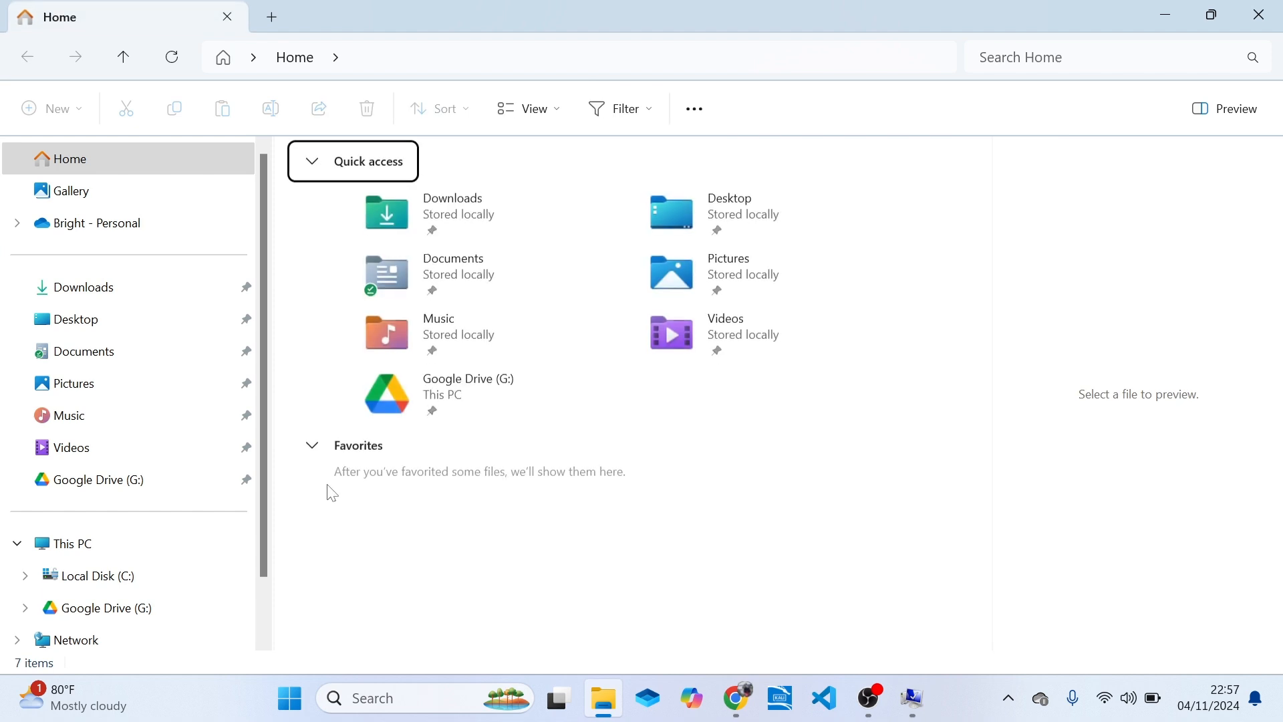
drag(266, 517, 258, 631)
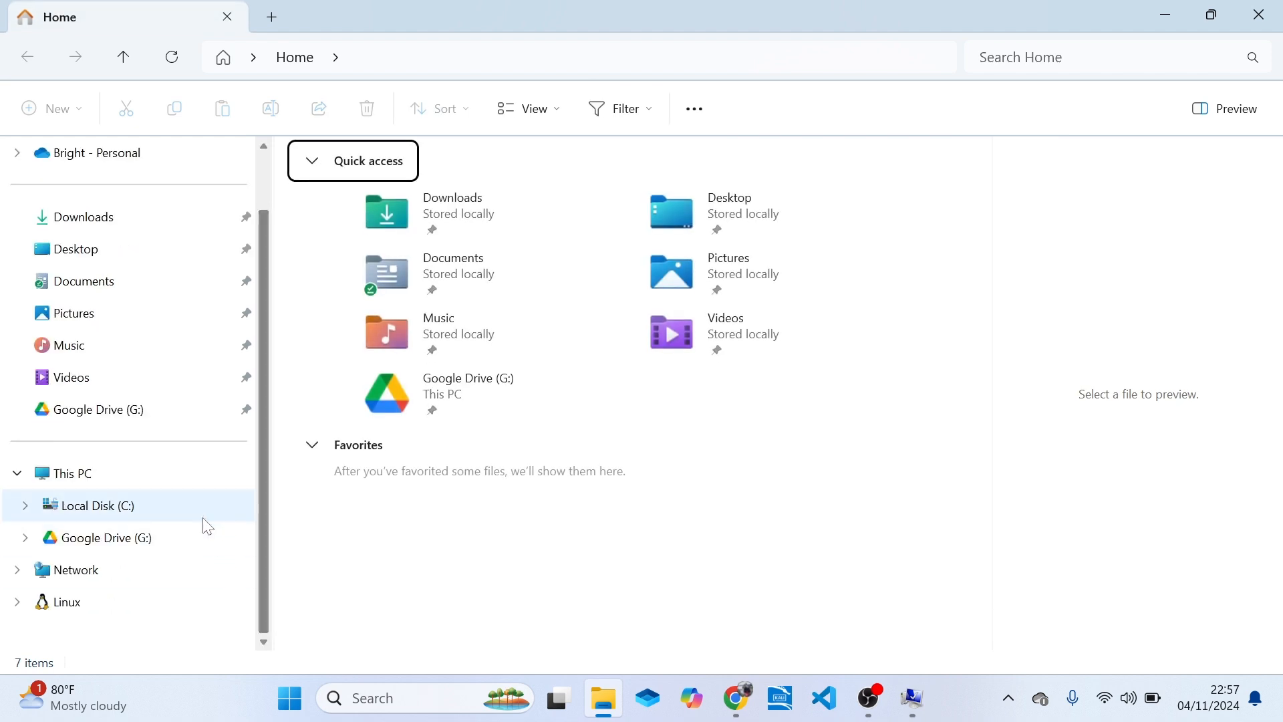
click(144, 516)
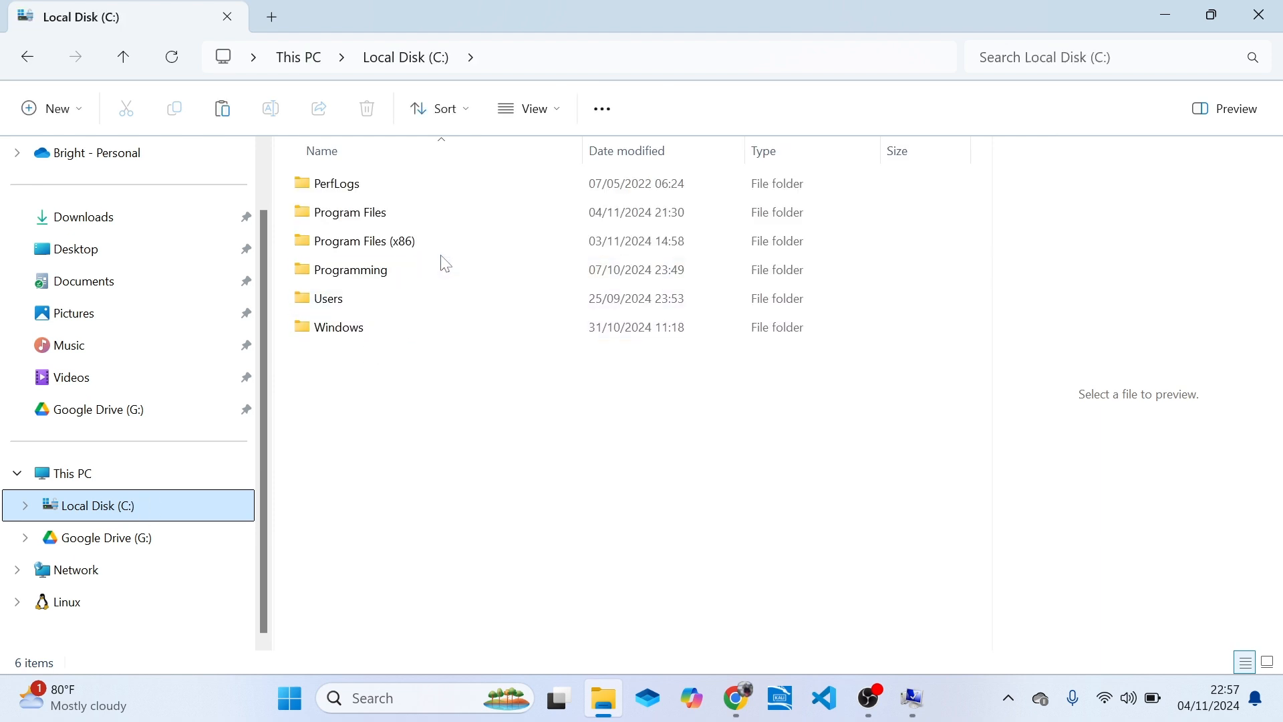
double_click(487, 212)
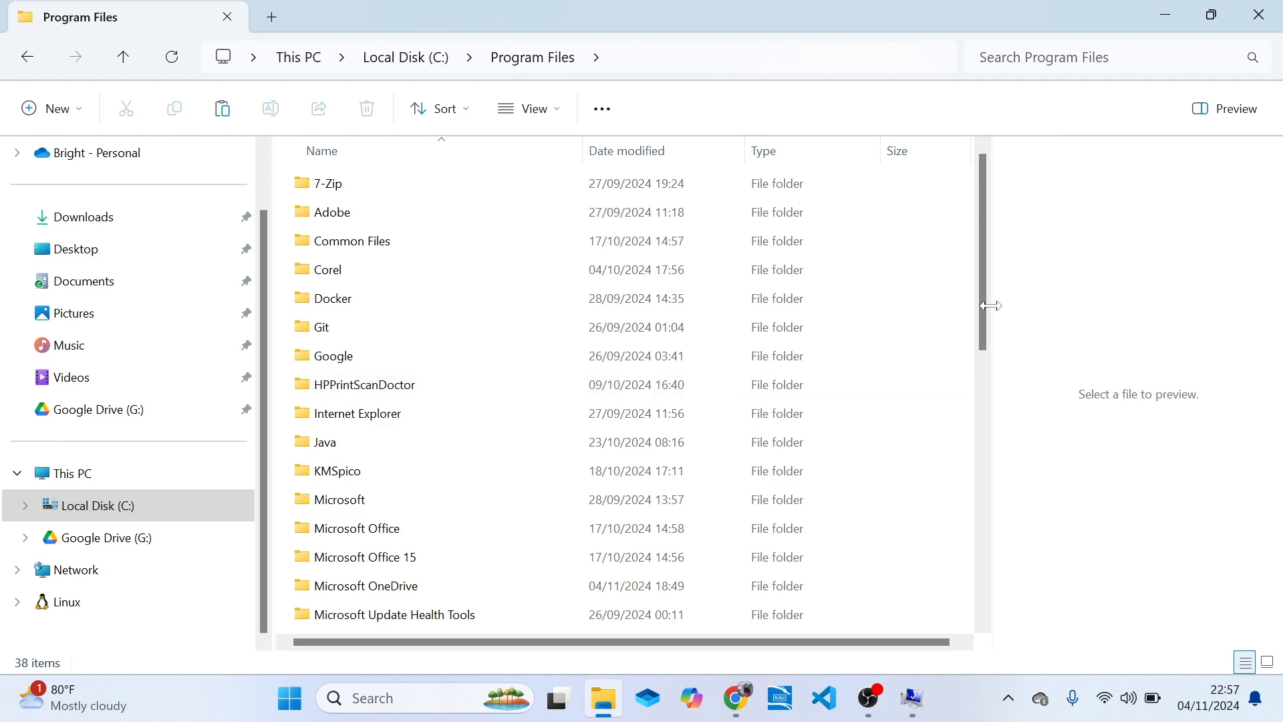
drag(990, 334, 996, 441)
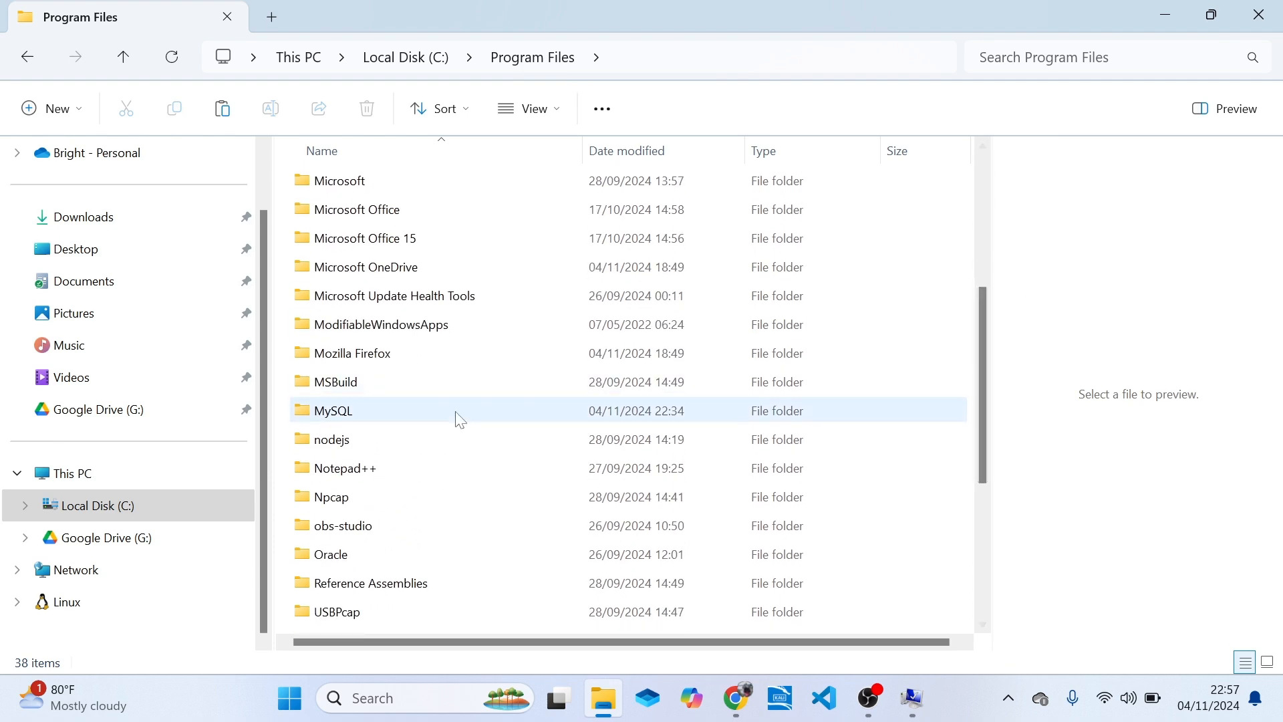
double_click(459, 417)
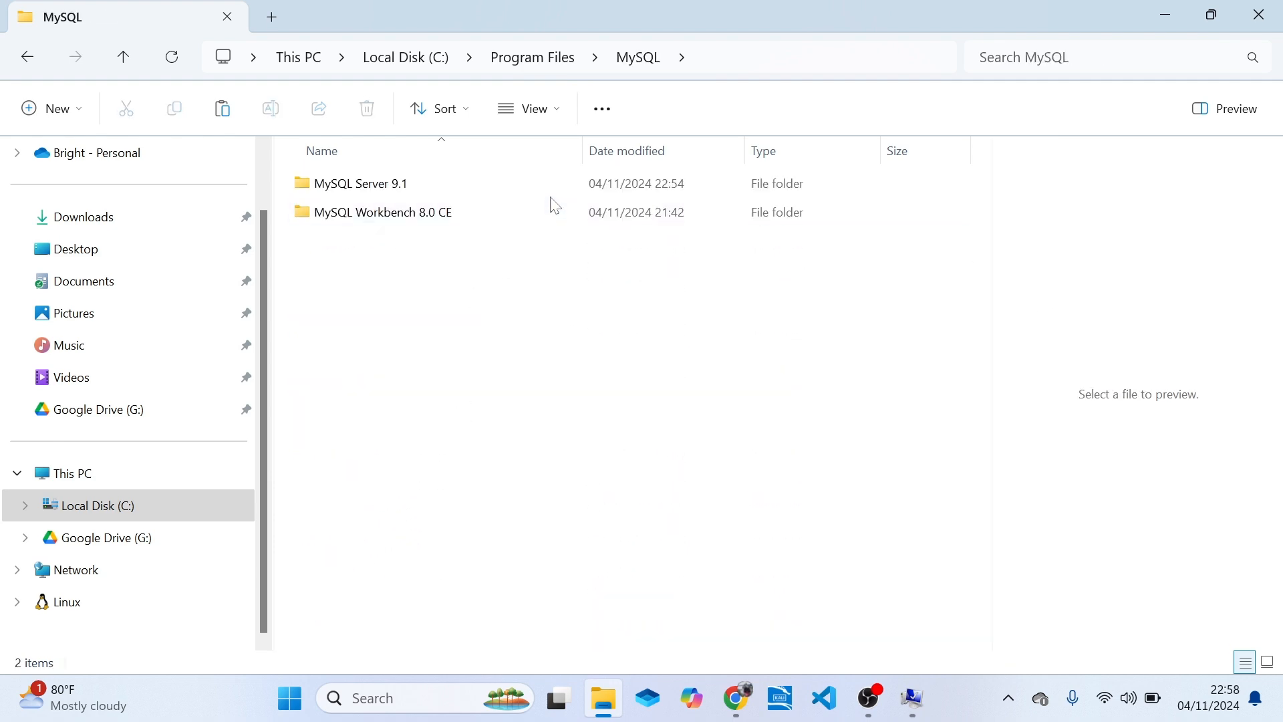
double_click(369, 193)
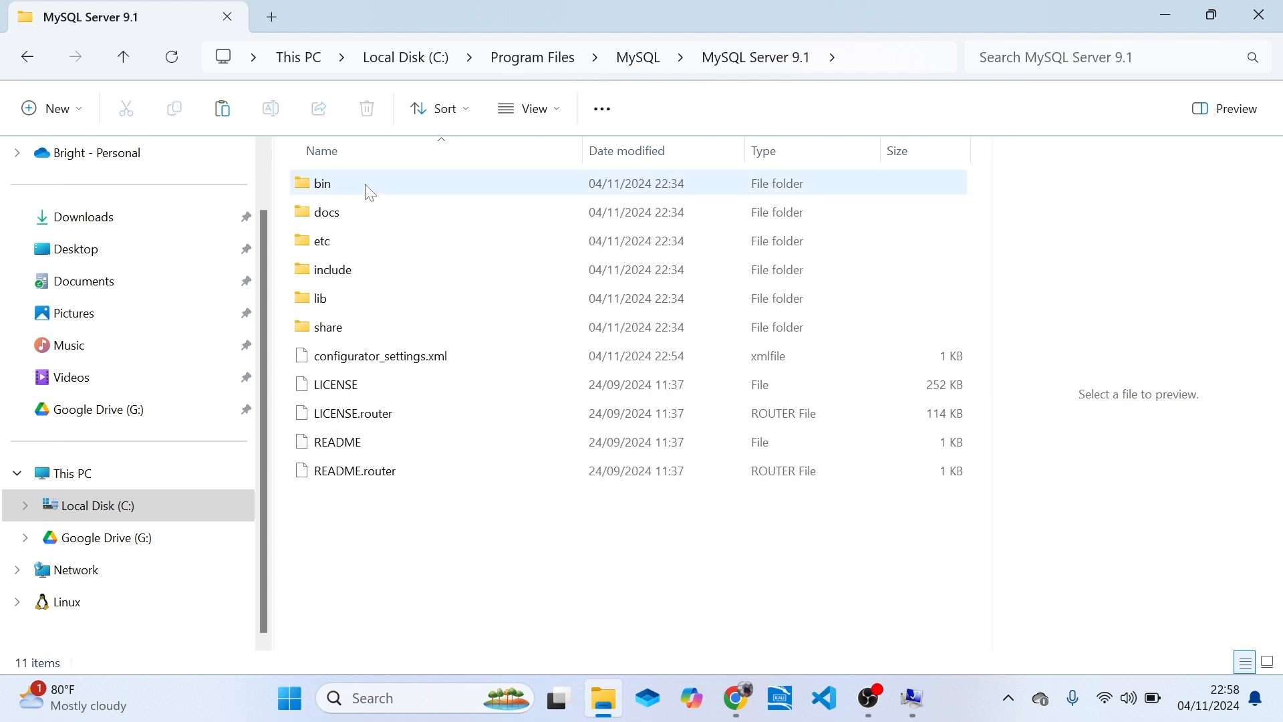
double_click(407, 189)
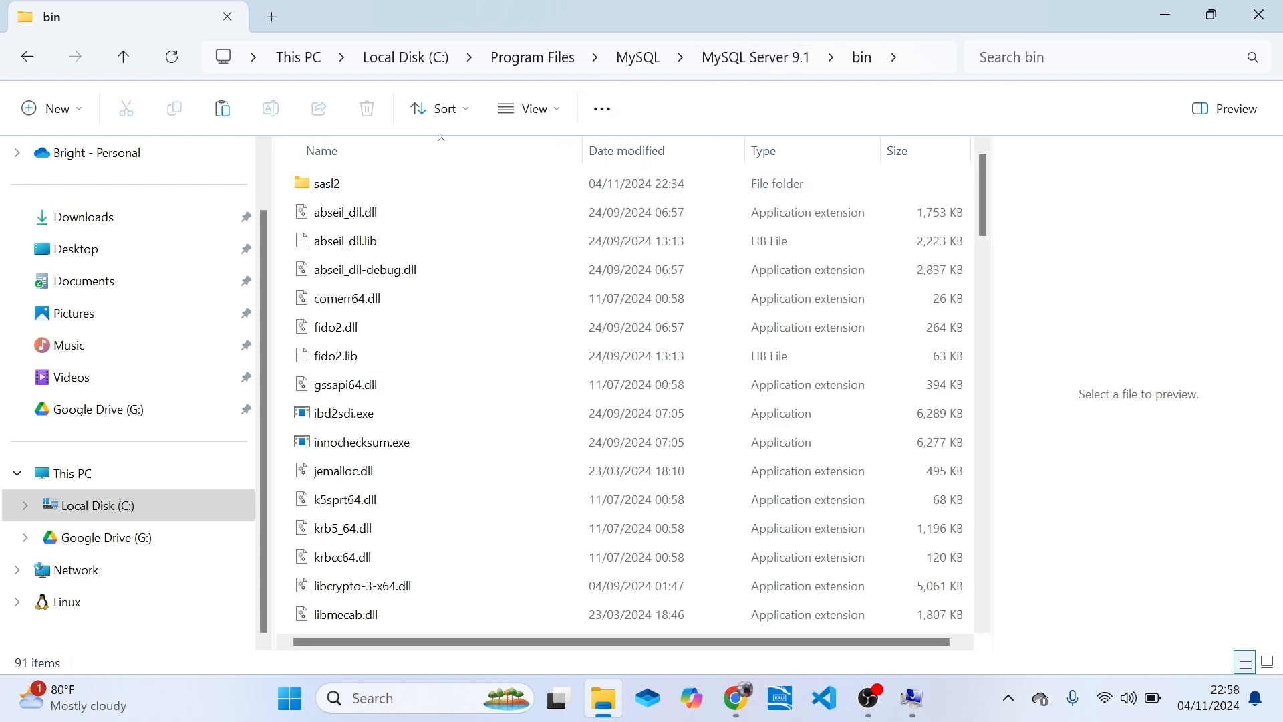
click(910, 58)
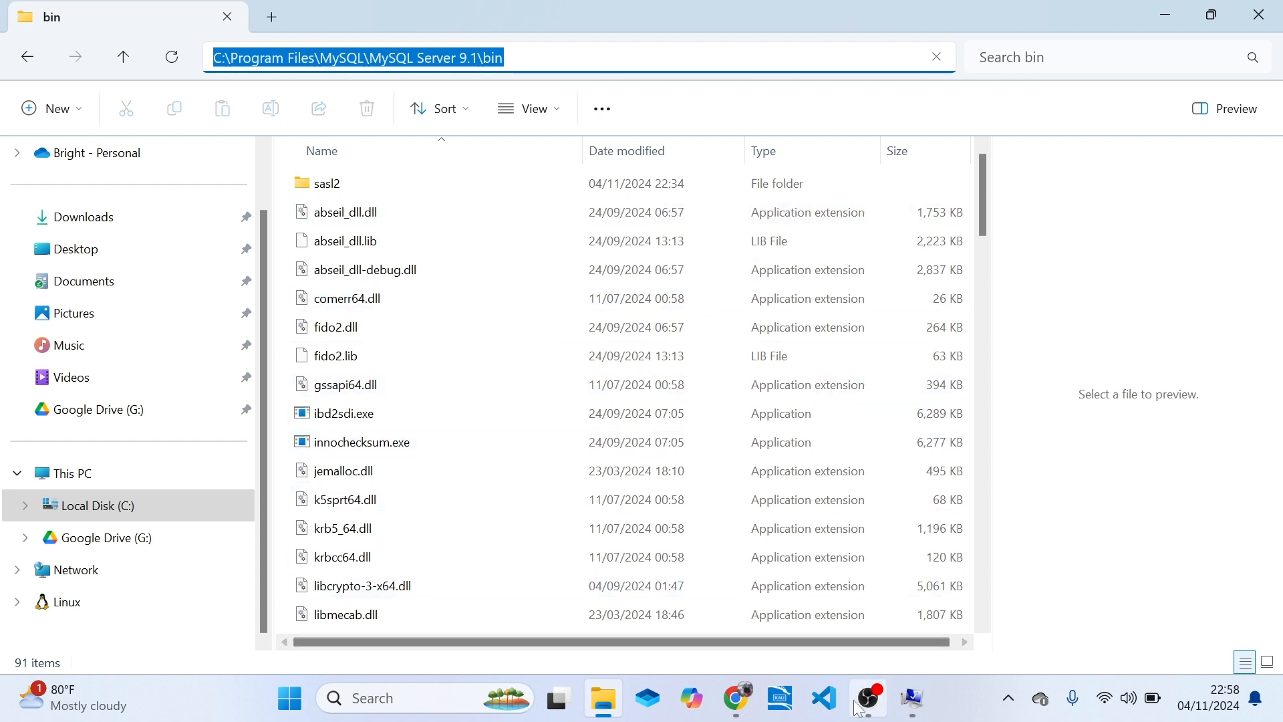
Switch back to System Properties, reopen the environment variables and select the system-level Path variable.
click(913, 699)
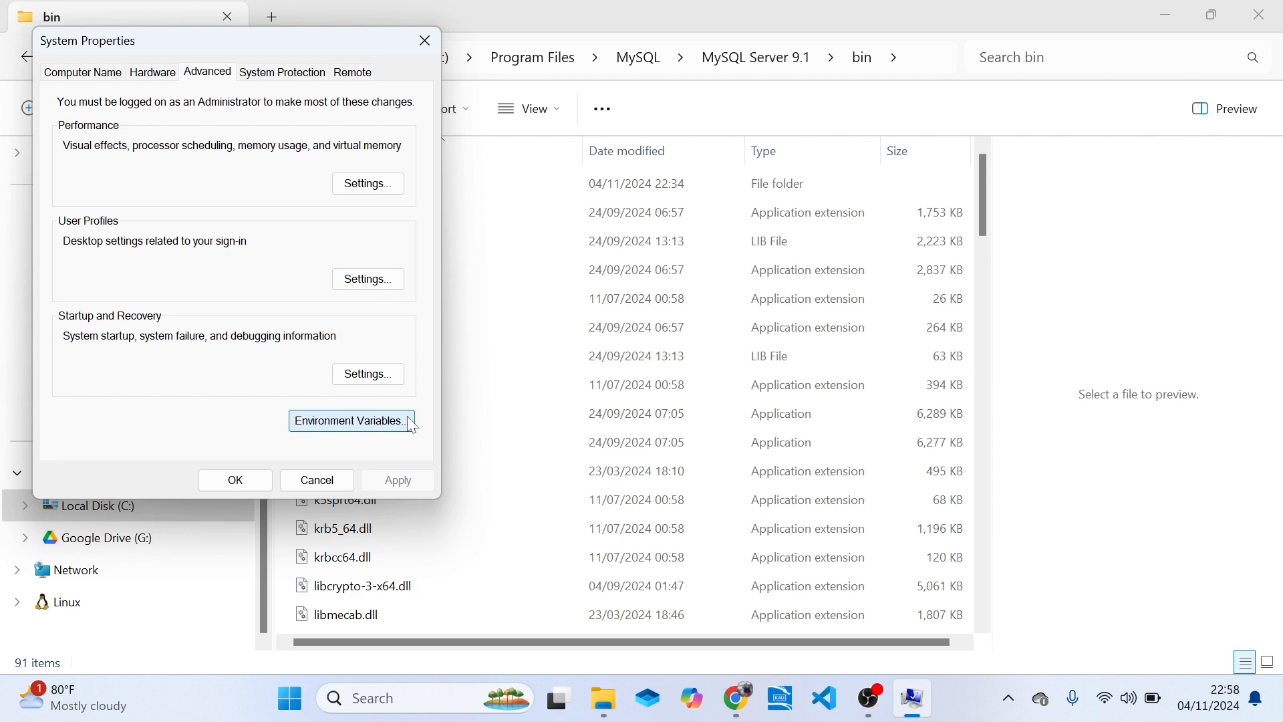
click(349, 430)
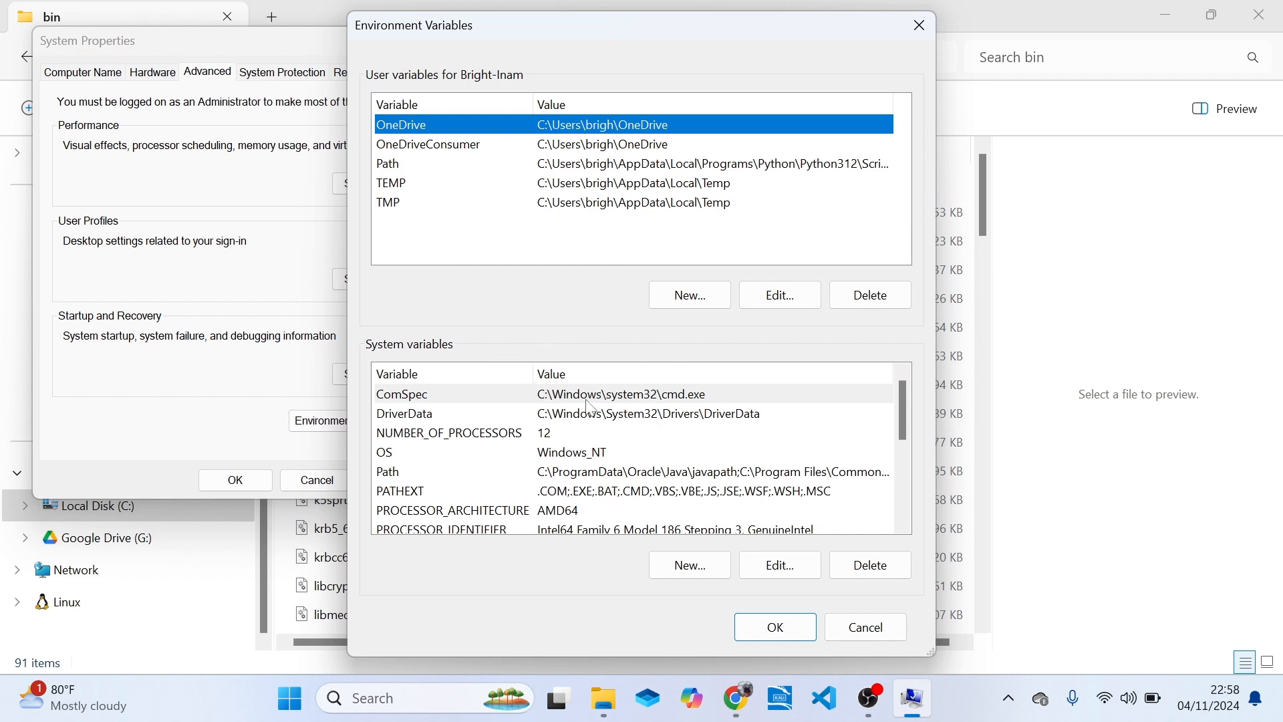
click(632, 473)
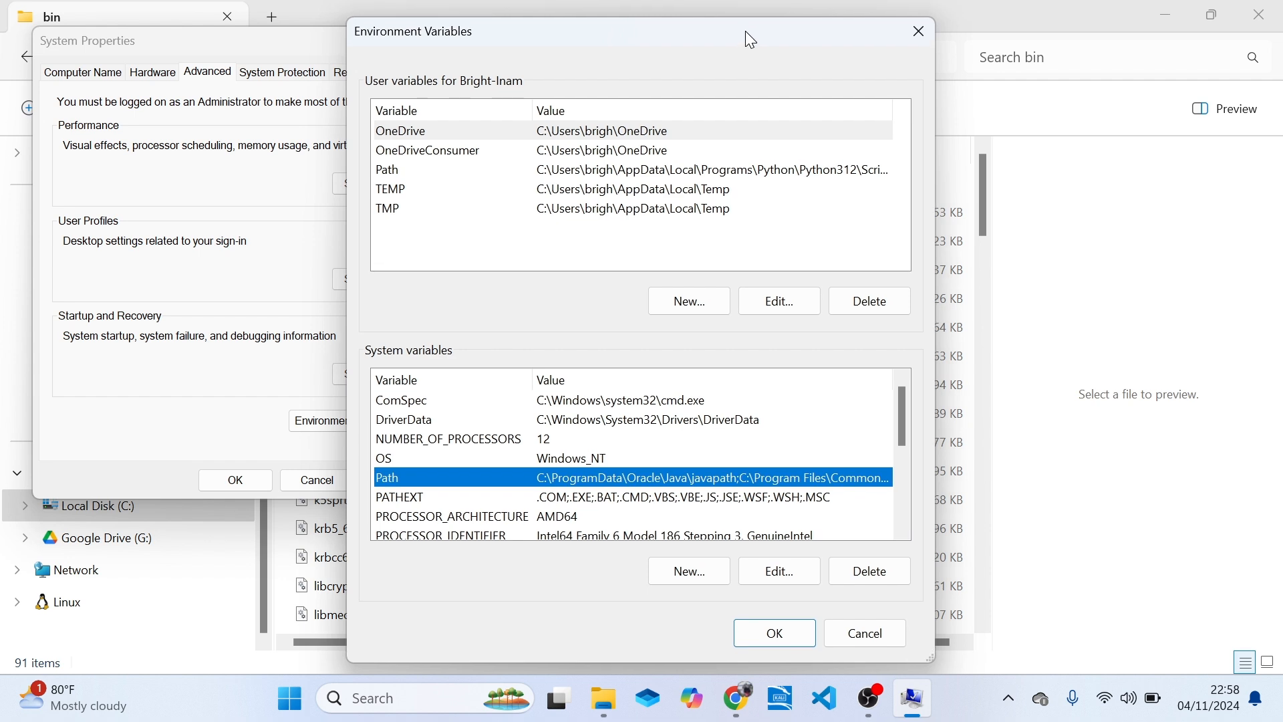
mouse_move(746, 26)
mouse_down()
mouse_move(755, 1)
mouse_move(742, 44)
mouse_up()
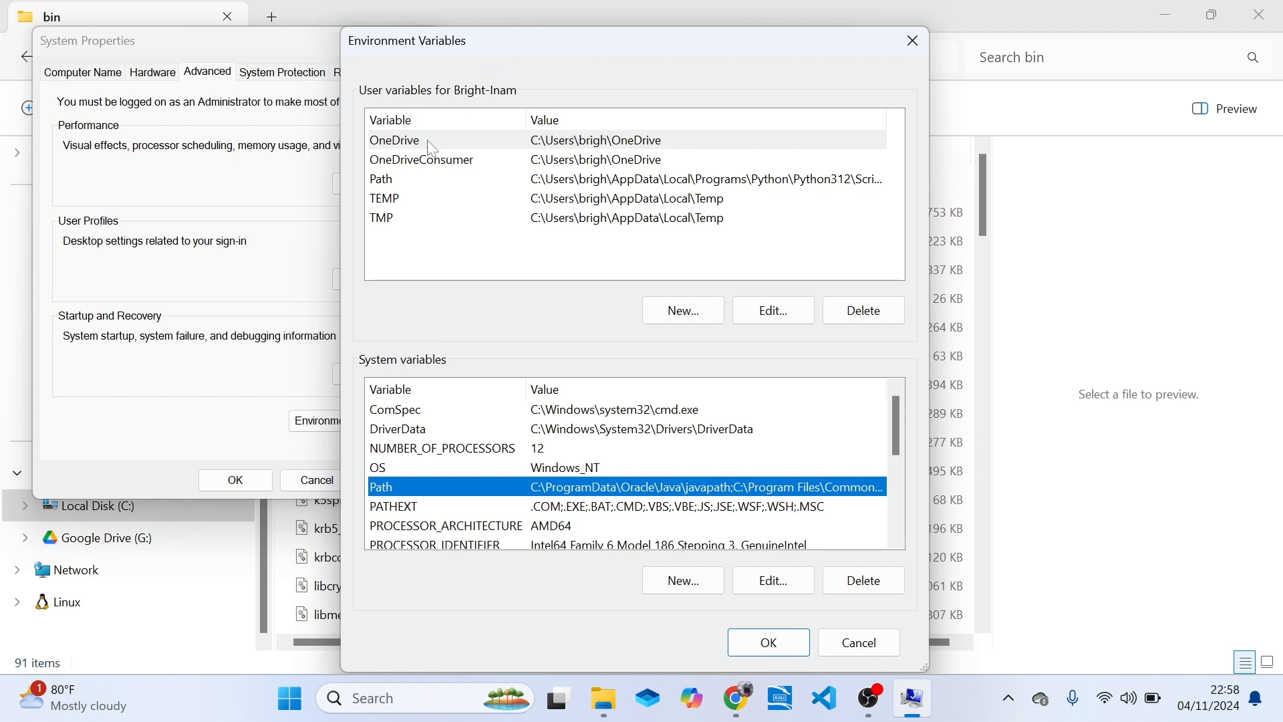
click(426, 179)
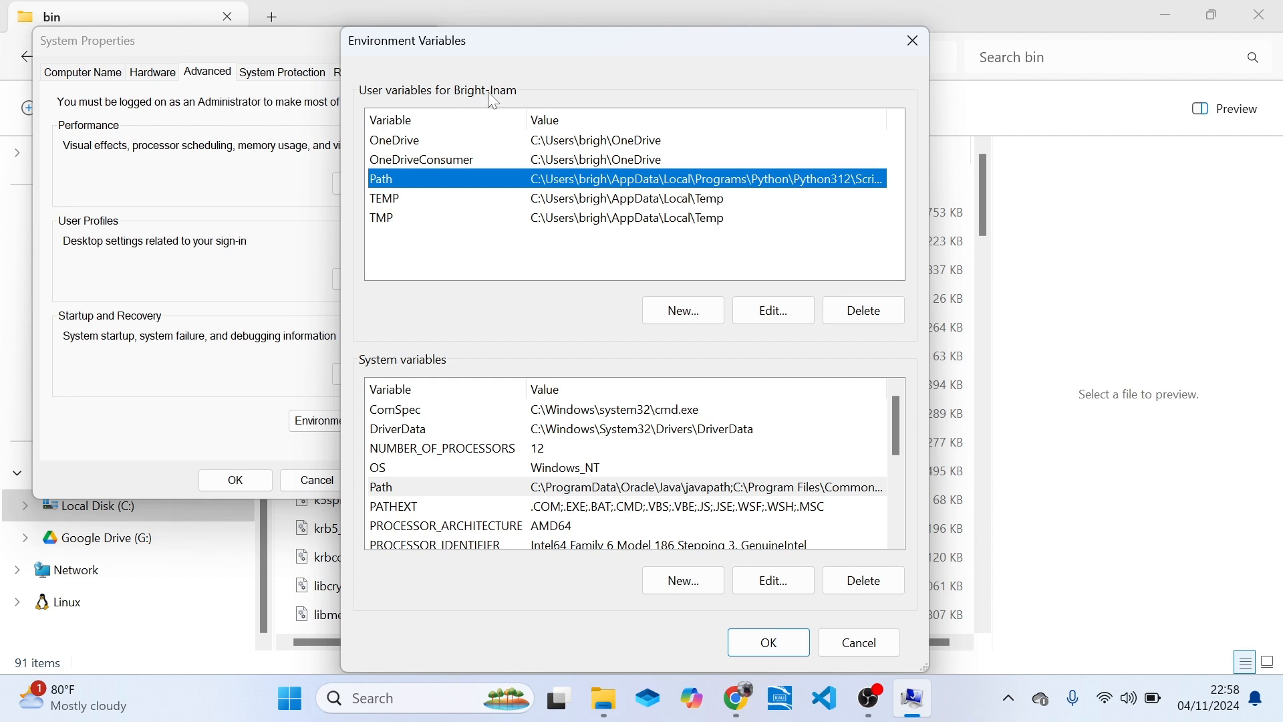
click(392, 492)
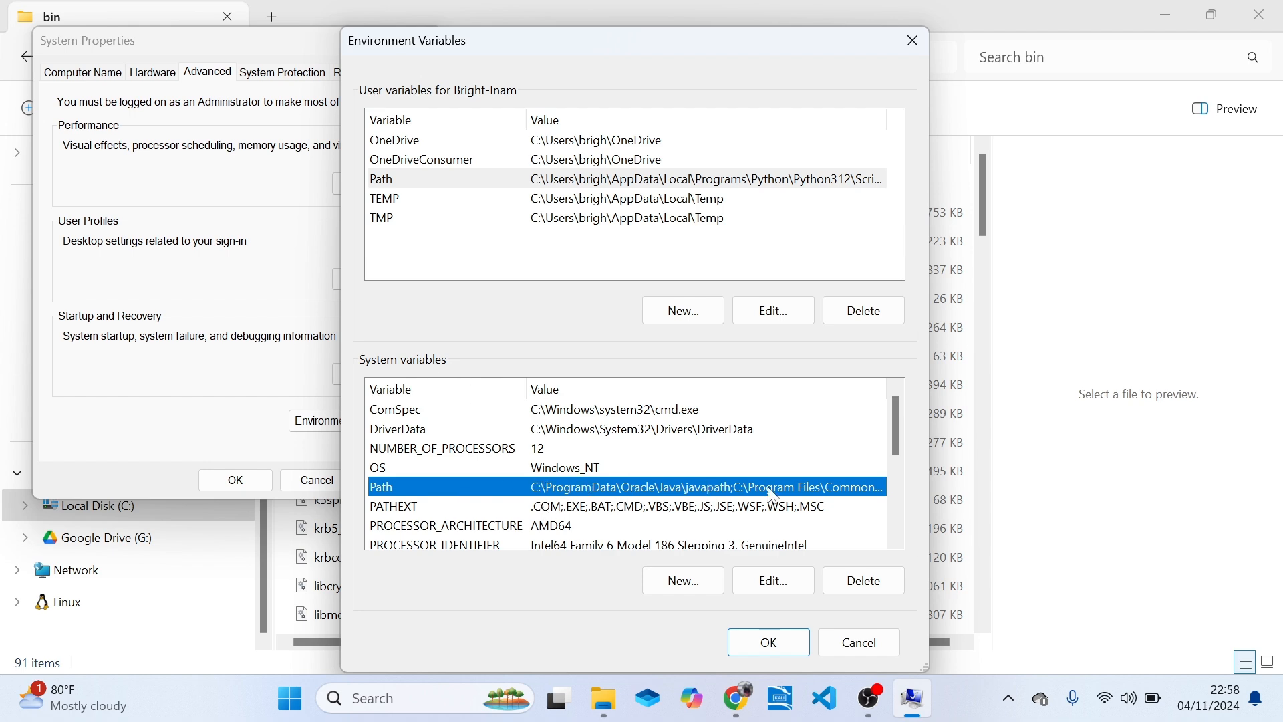
Add C:\Program Files\MySQL\MySQL Server 9.1\bin as a new entry of the system Path variable and accept the list.
click(781, 589)
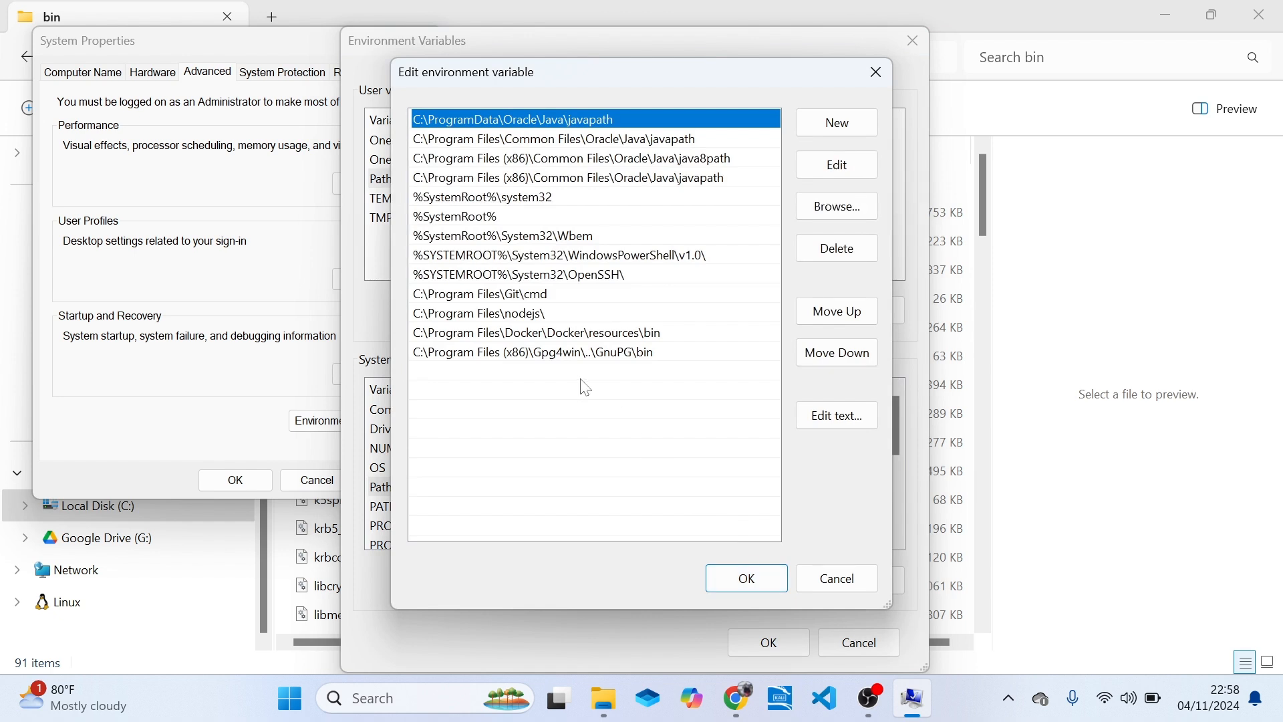
click(615, 385)
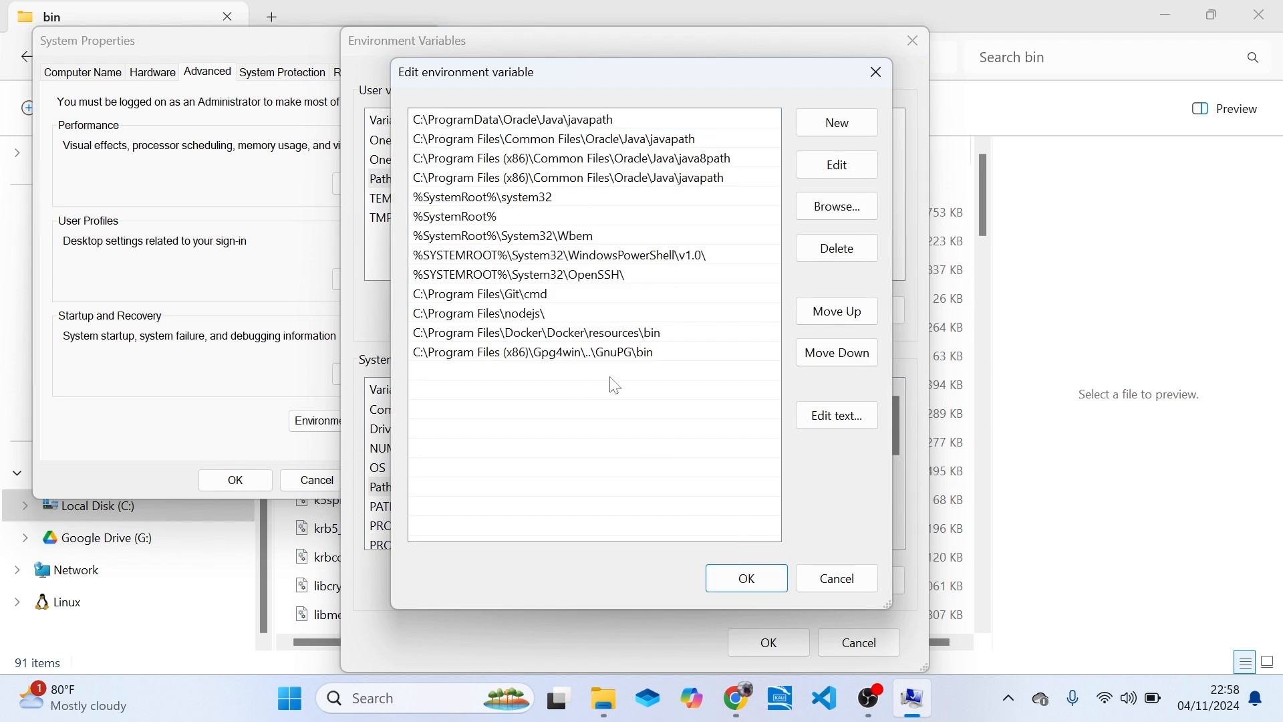
click(873, 140)
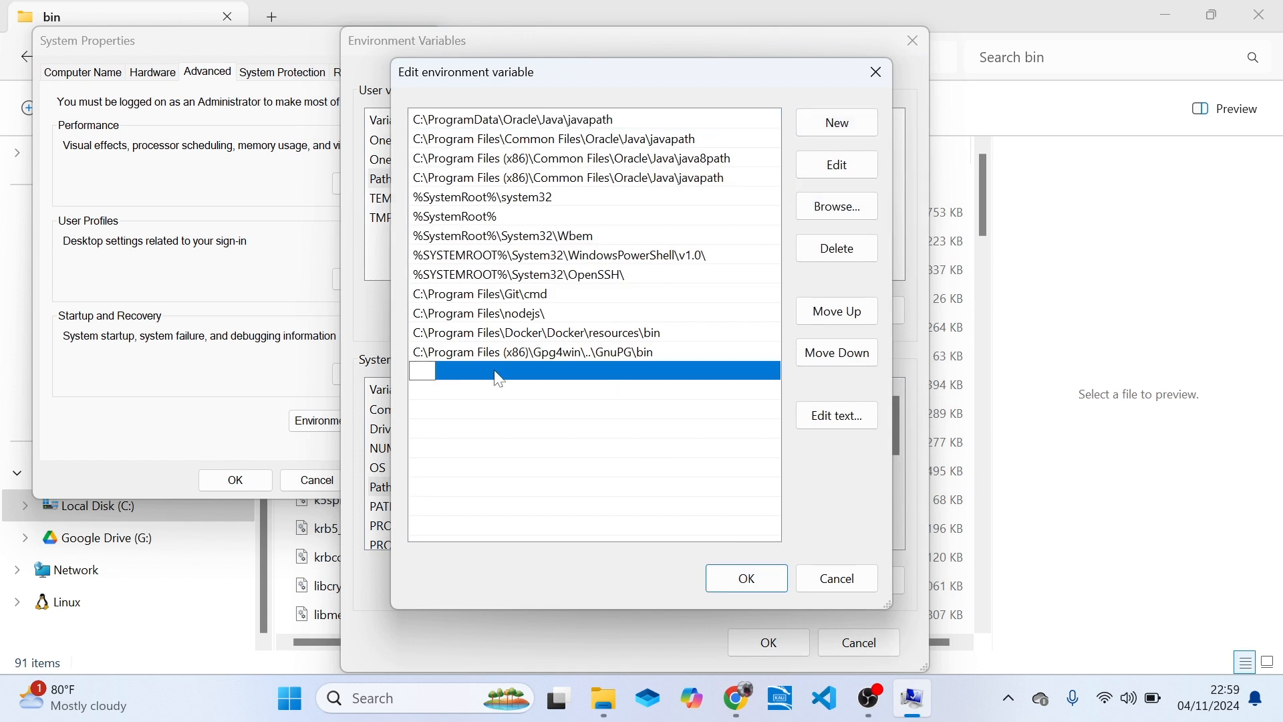
text(C:\Program Files\MySQL\MySQL Server 9.1\bin)
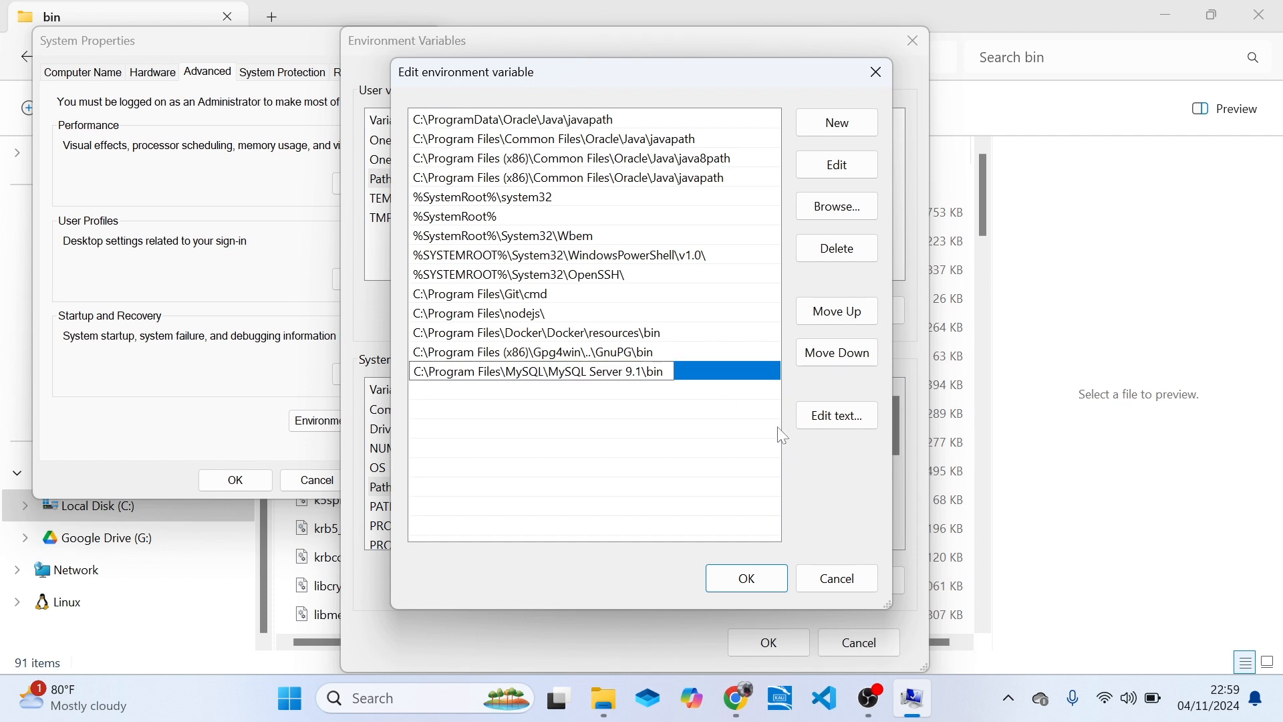
click(746, 578)
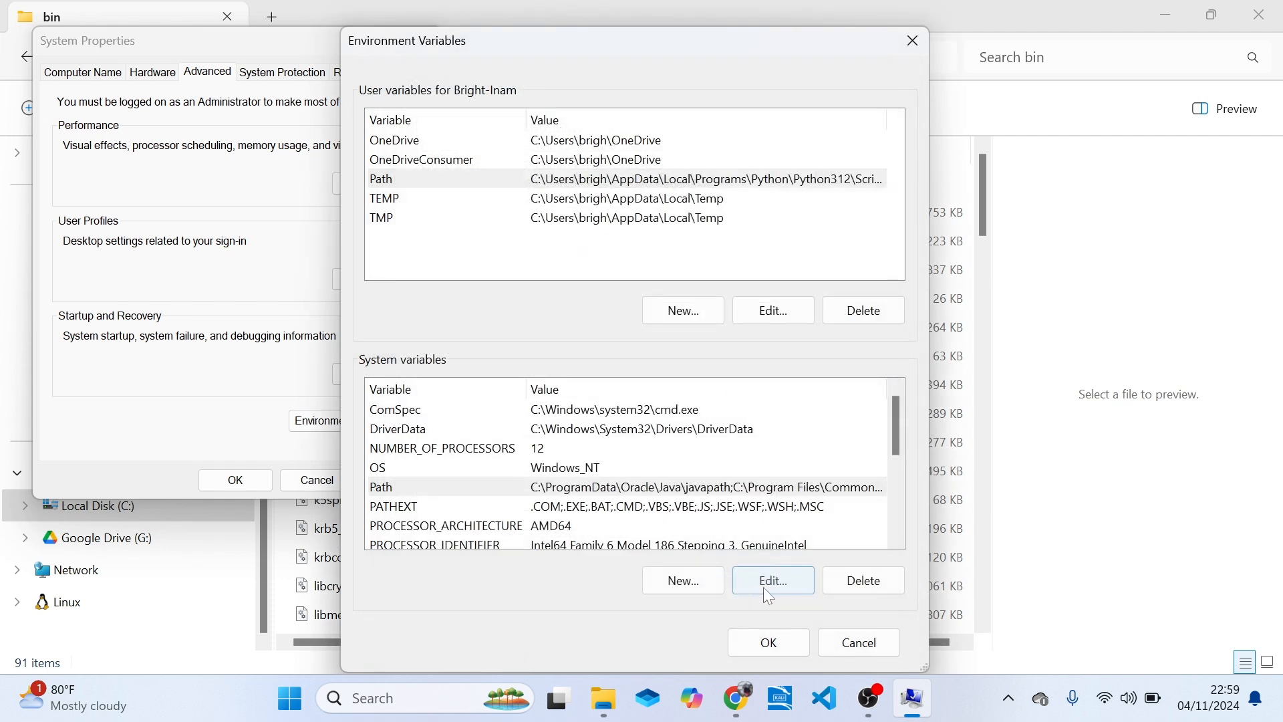
Save the changes in the Environment Variables and System Properties dialogs and close File Explorer.
click(769, 642)
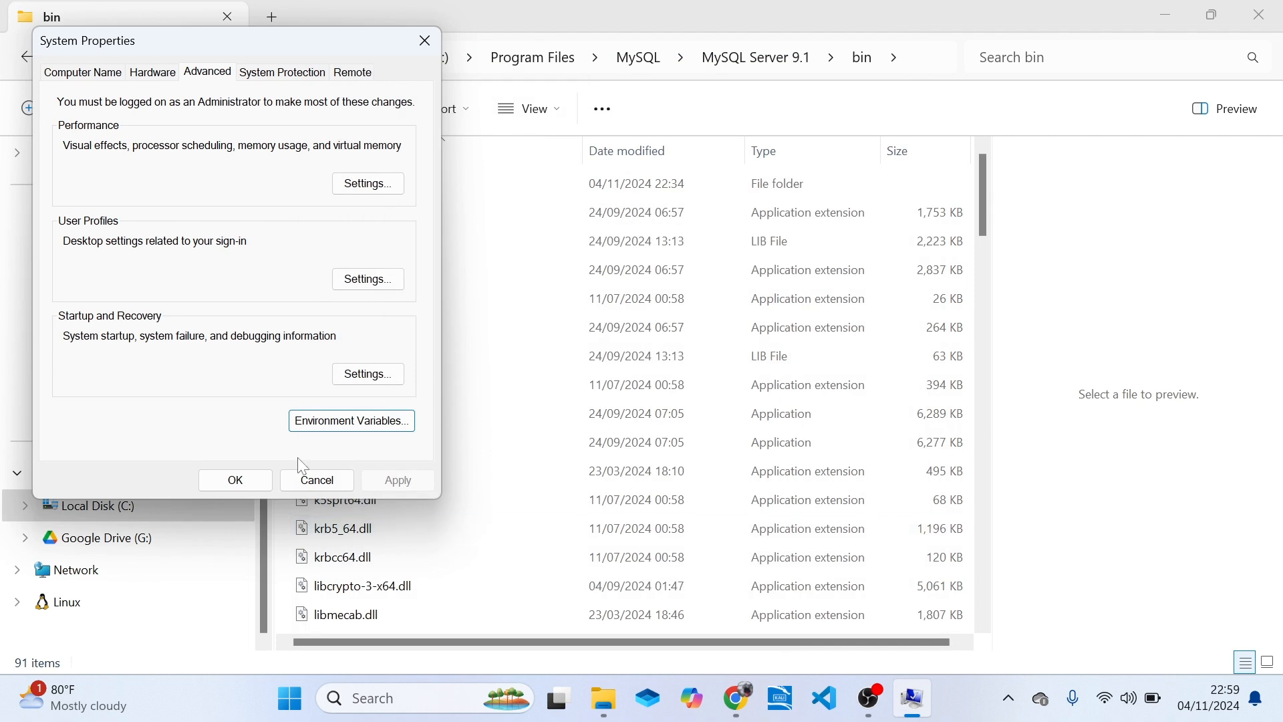
click(244, 476)
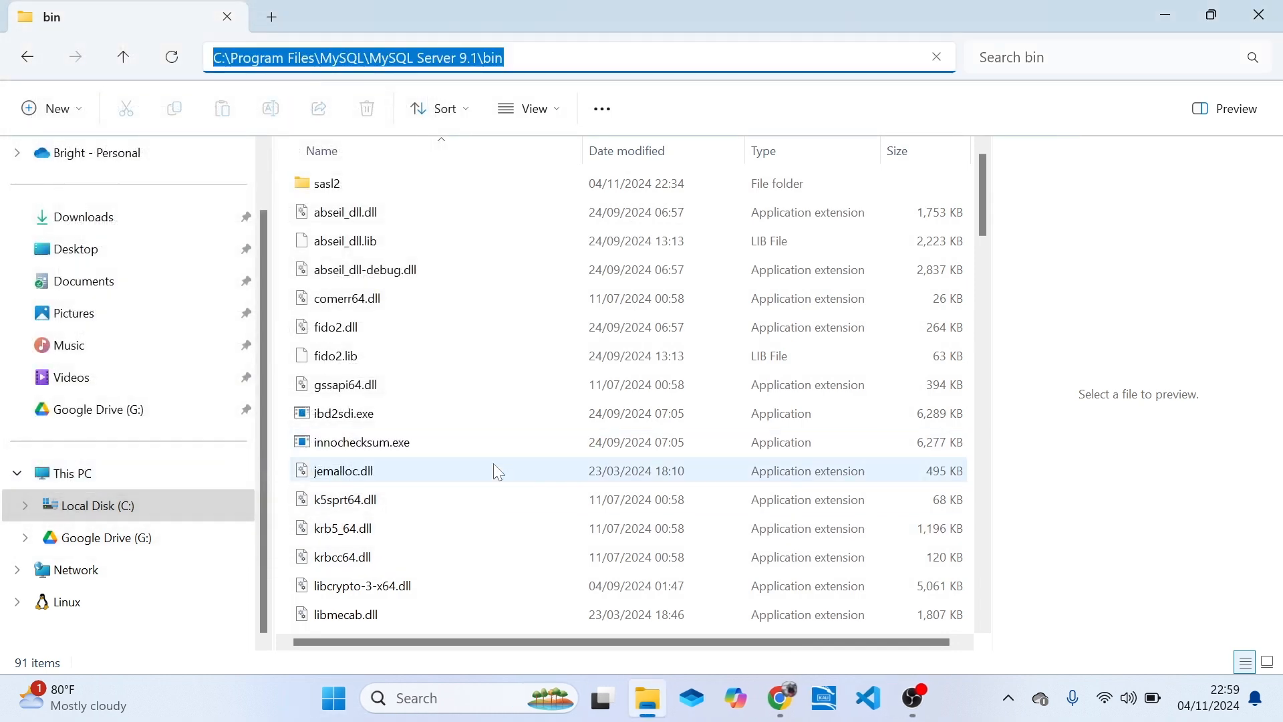
click(1259, 15)
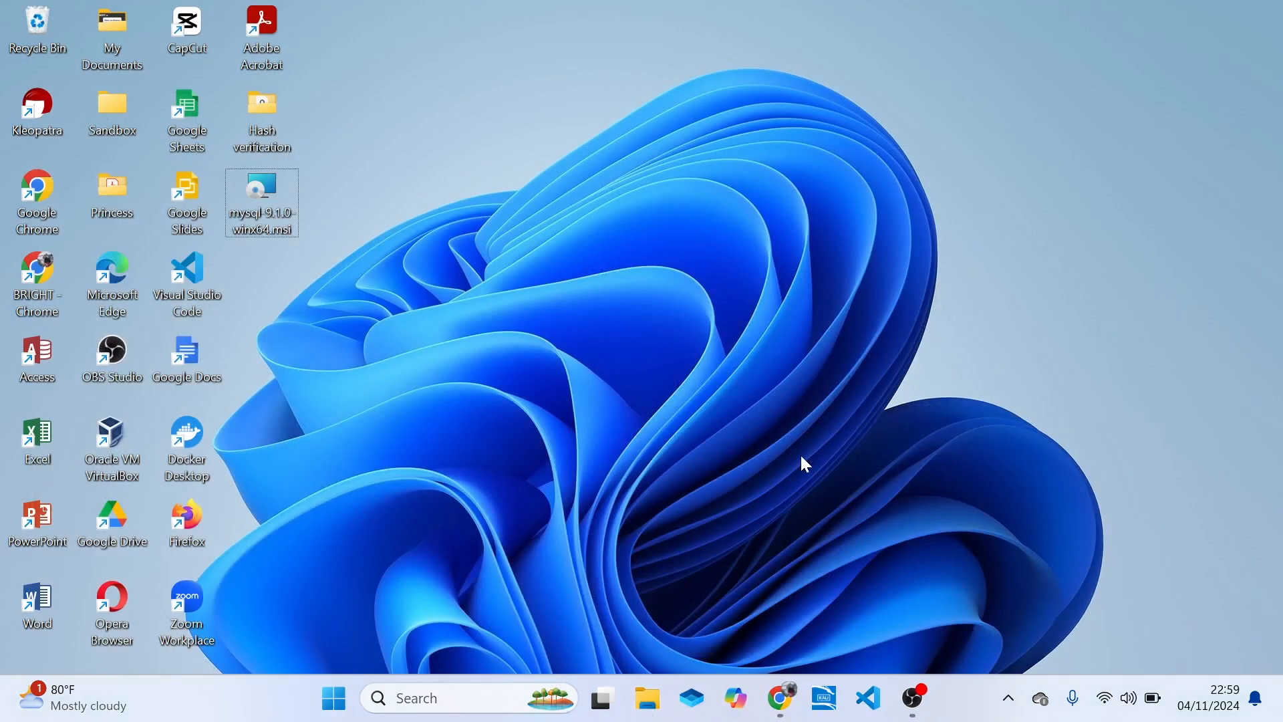
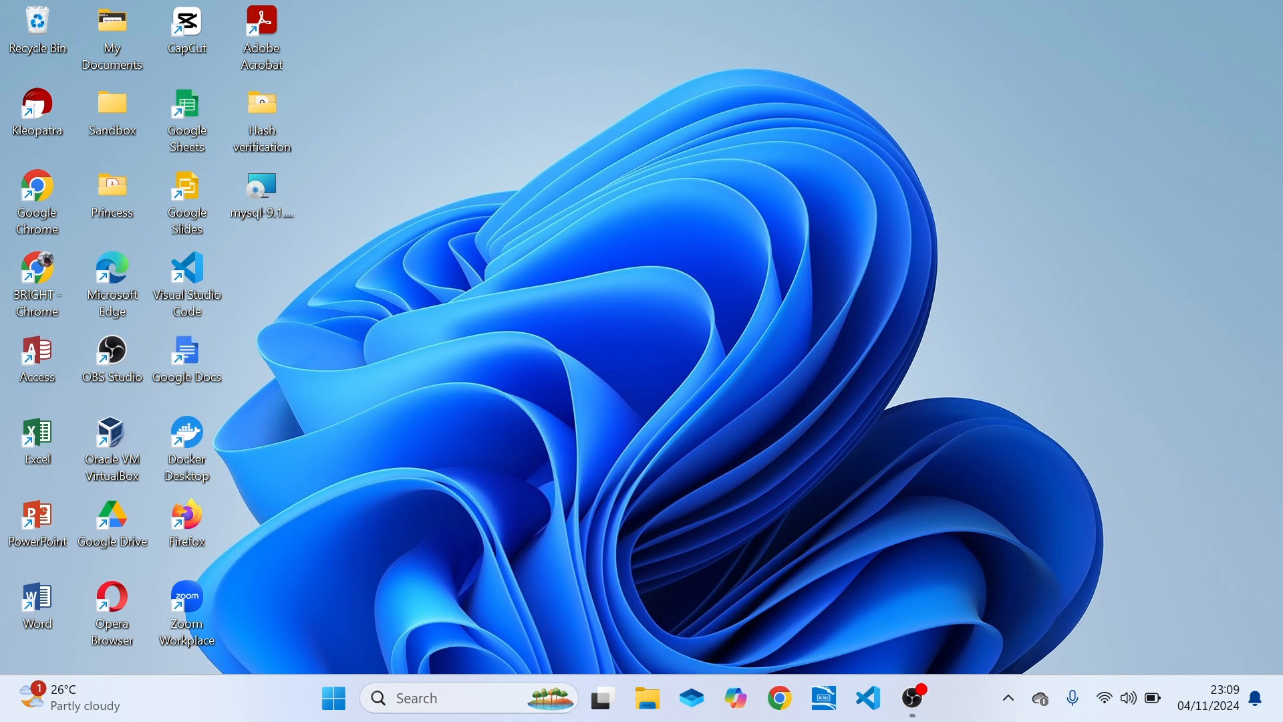
Find Windows PowerShell with the system search, run it as administrator and maximize its window.
click(439, 703)
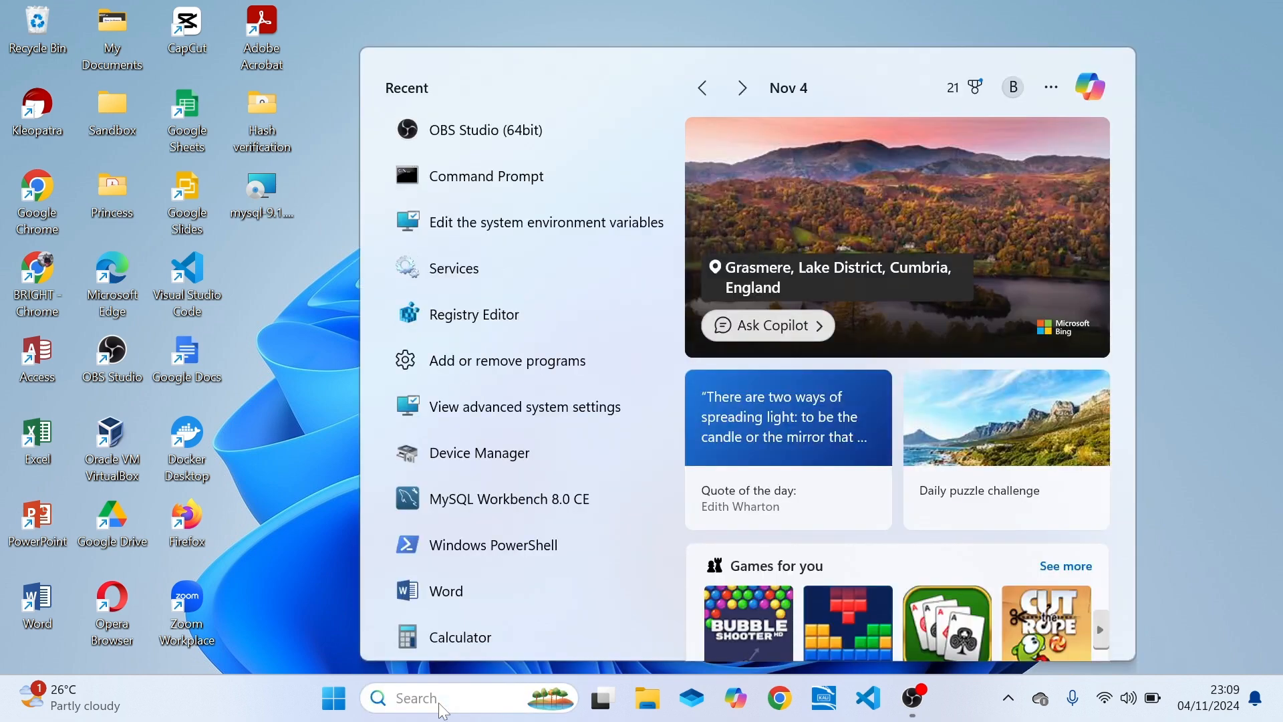
text(power)
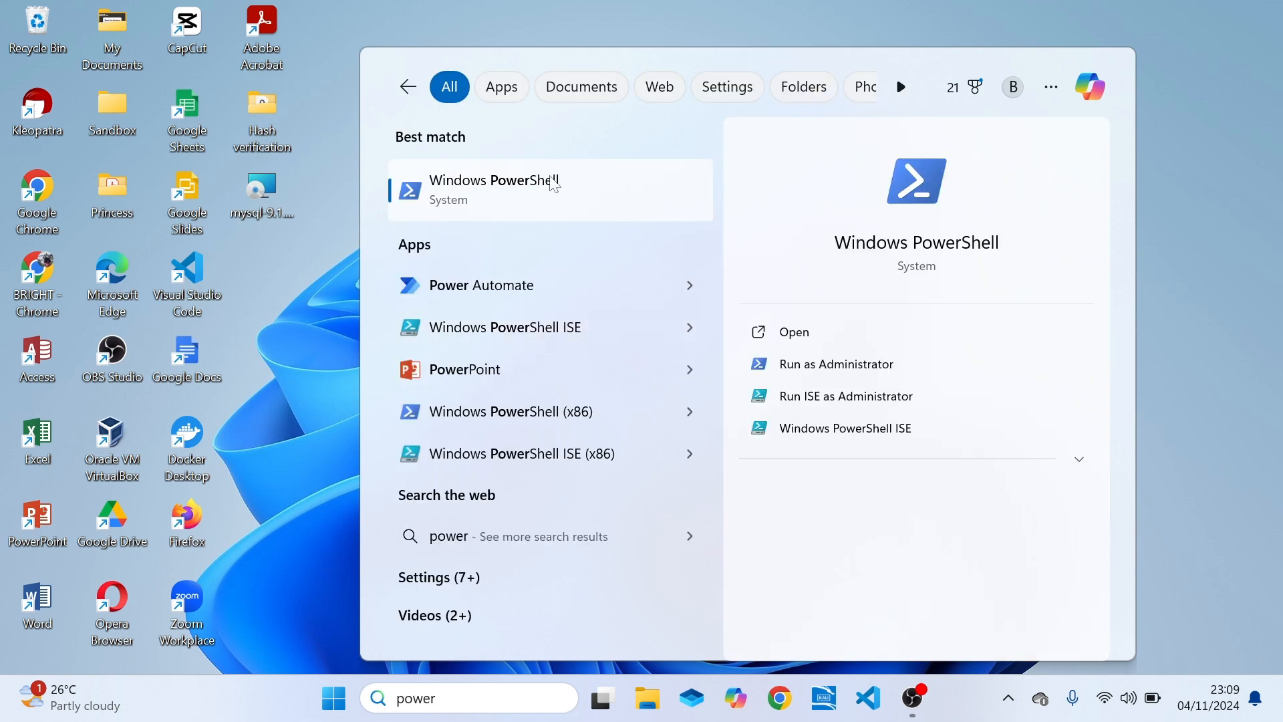
right_click(553, 185)
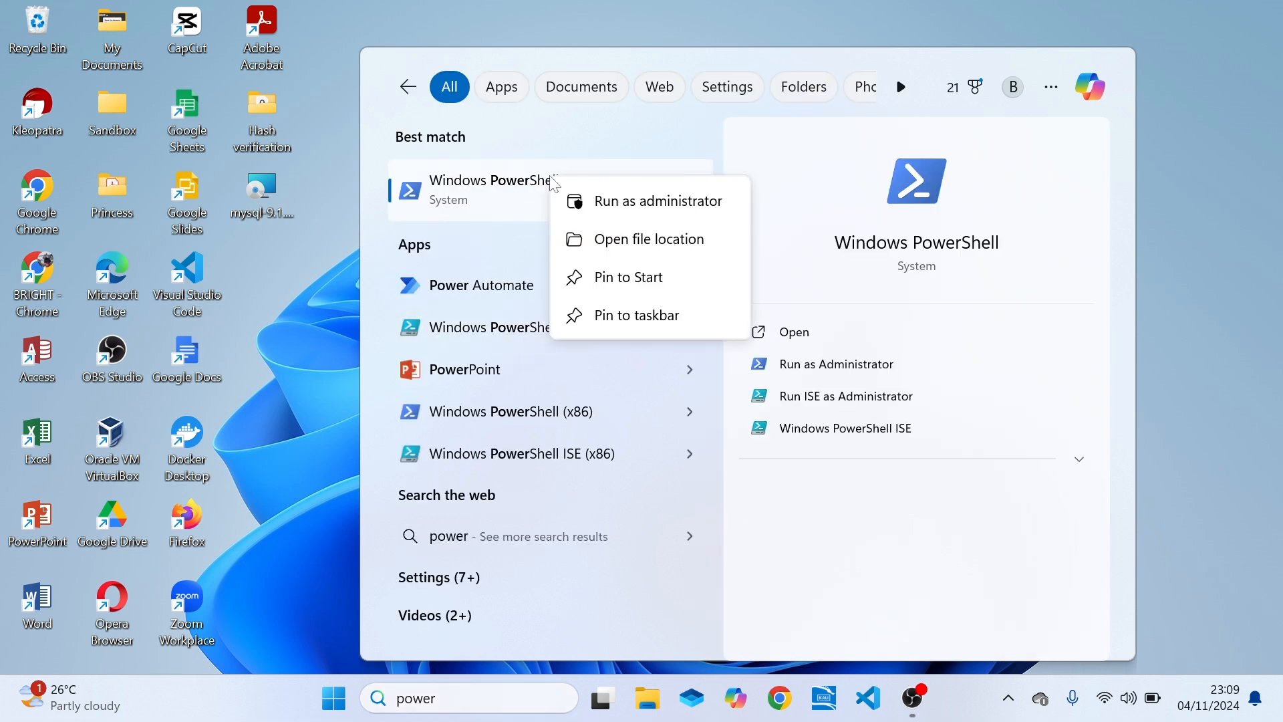
click(654, 202)
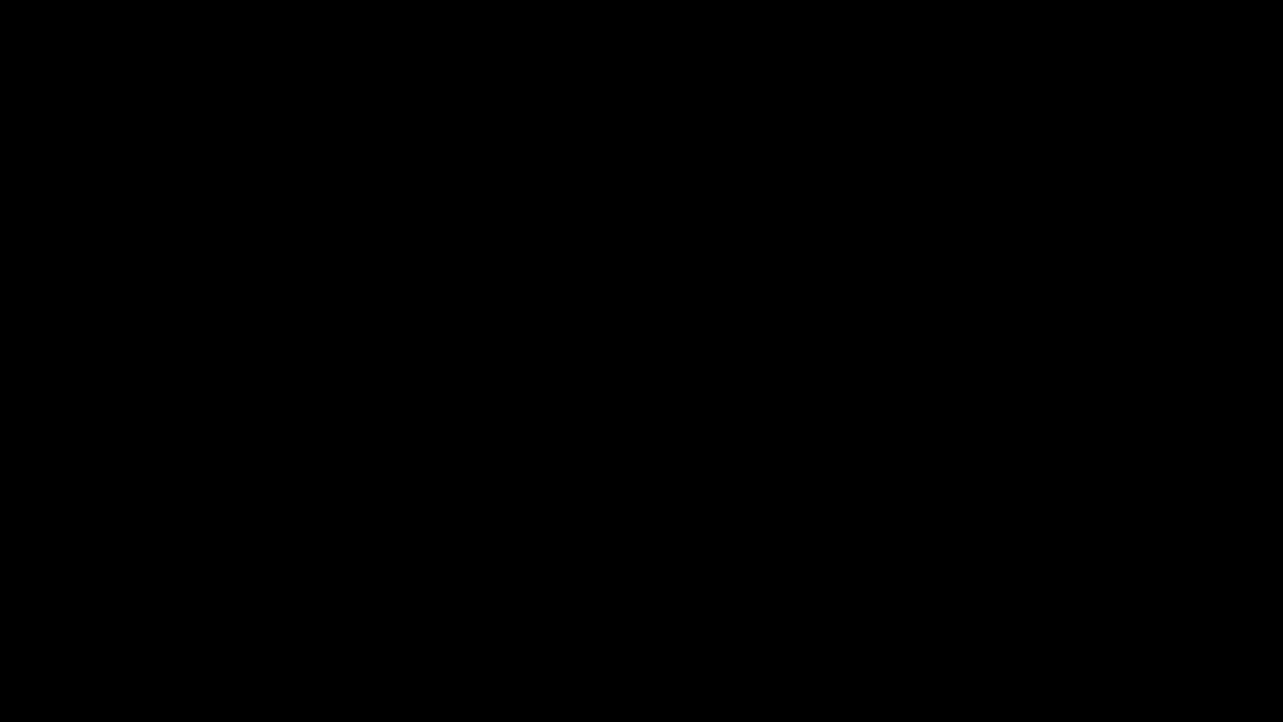
click(559, 512)
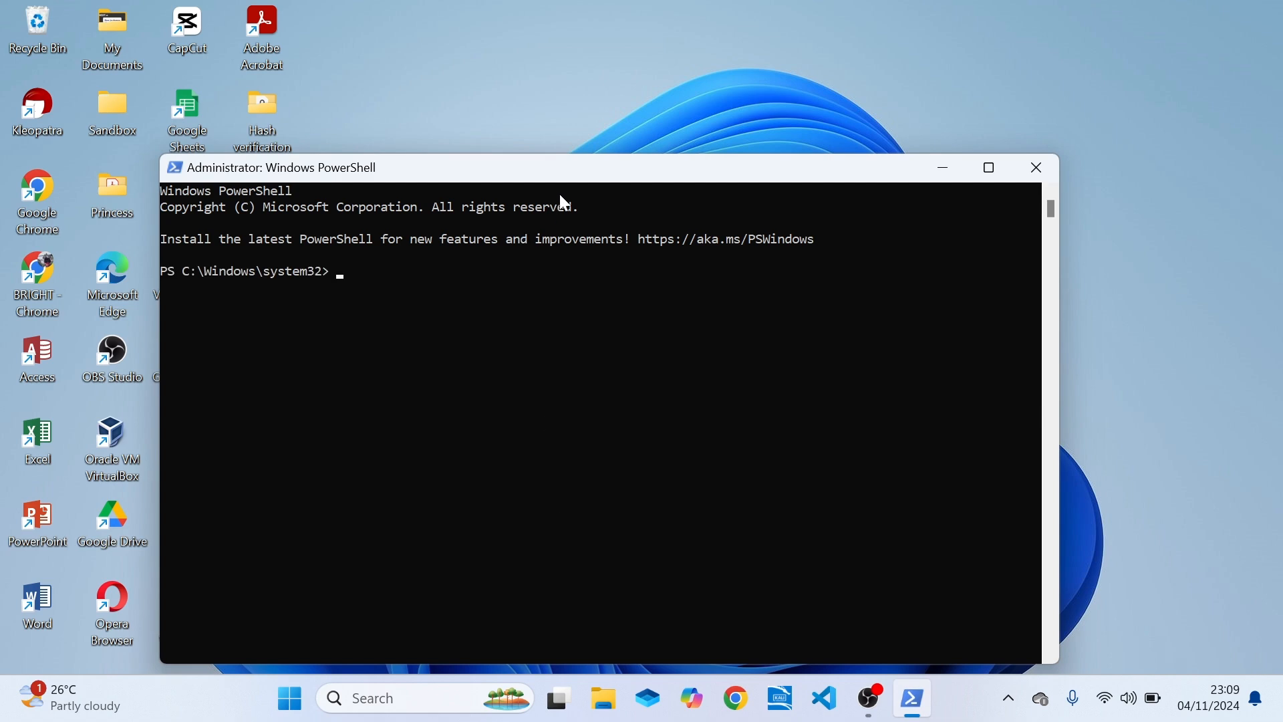
drag(594, 183, 647, 114)
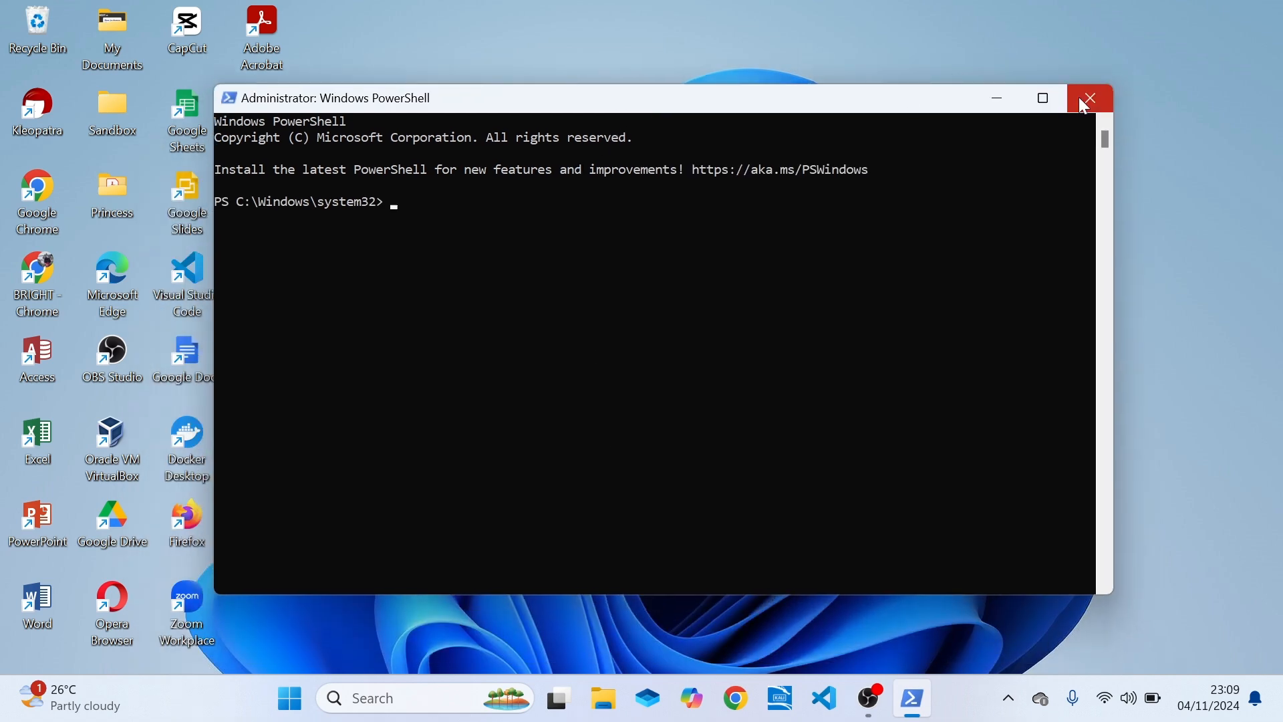
click(1044, 99)
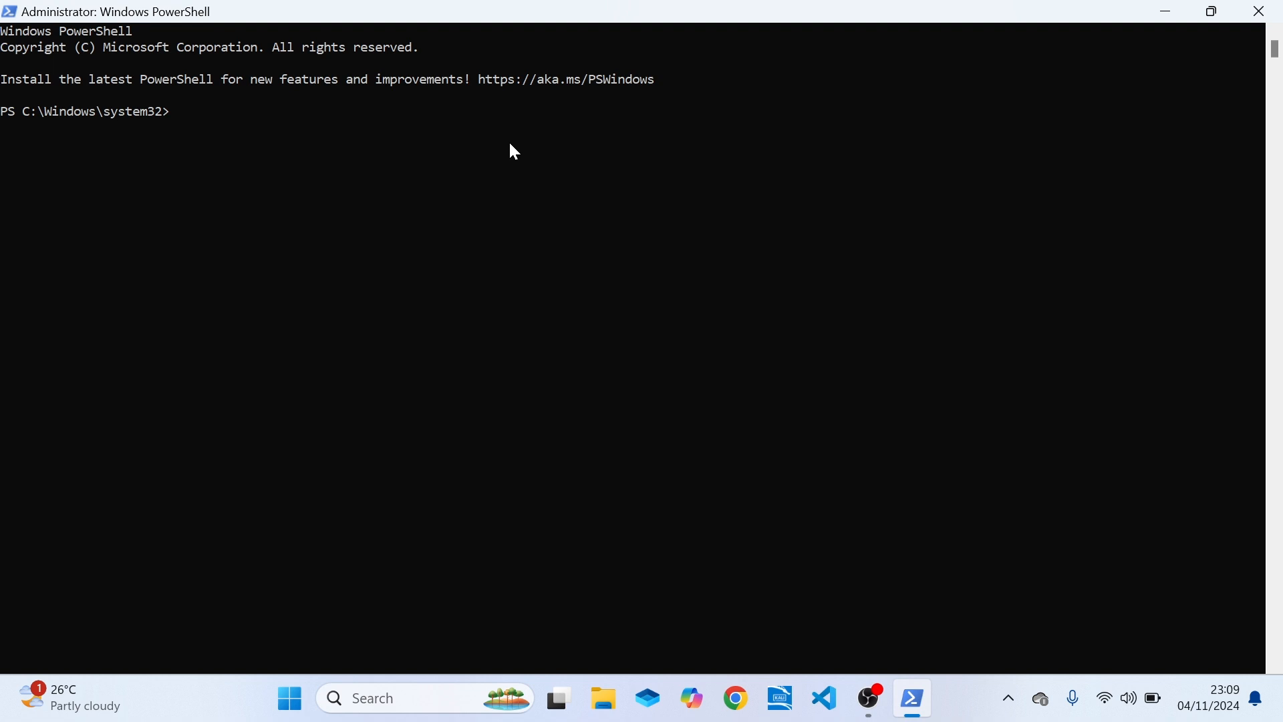
Log in to the MySQL server with mysql -u root -p and enter the root account password.
text(mysql)
text(-u root)
text(-p)
key(Return)
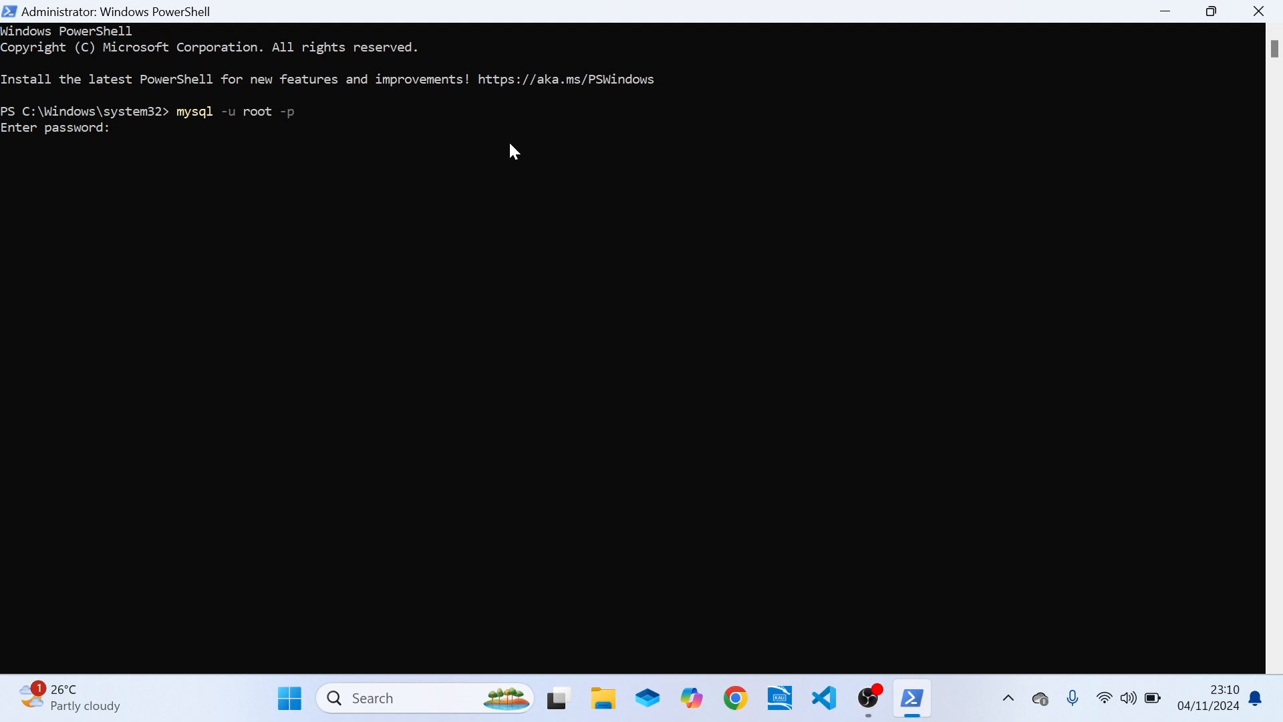
text(*************)
key(Return)
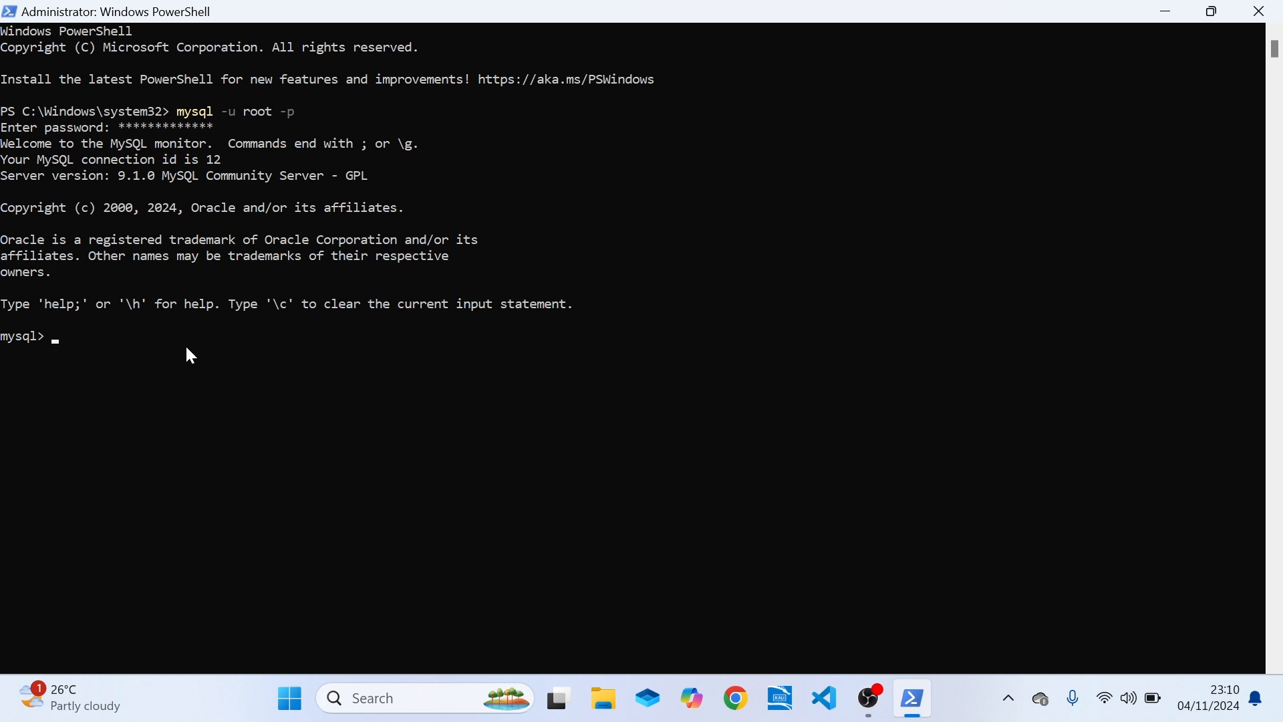
List the server's databases with SHOW DATABASES; and leave the MySQL client with EXIT.
text(SHOW DATABASES;)
key(Return)
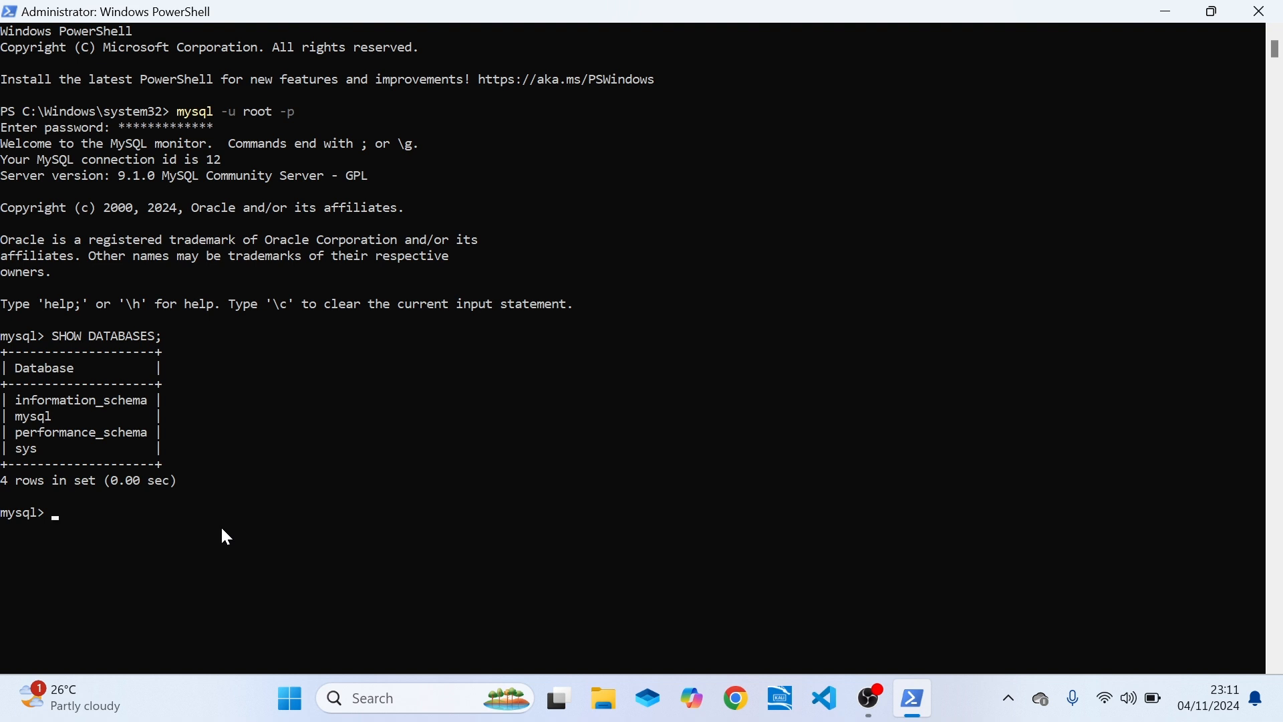
text(EXIT)
key(Return)
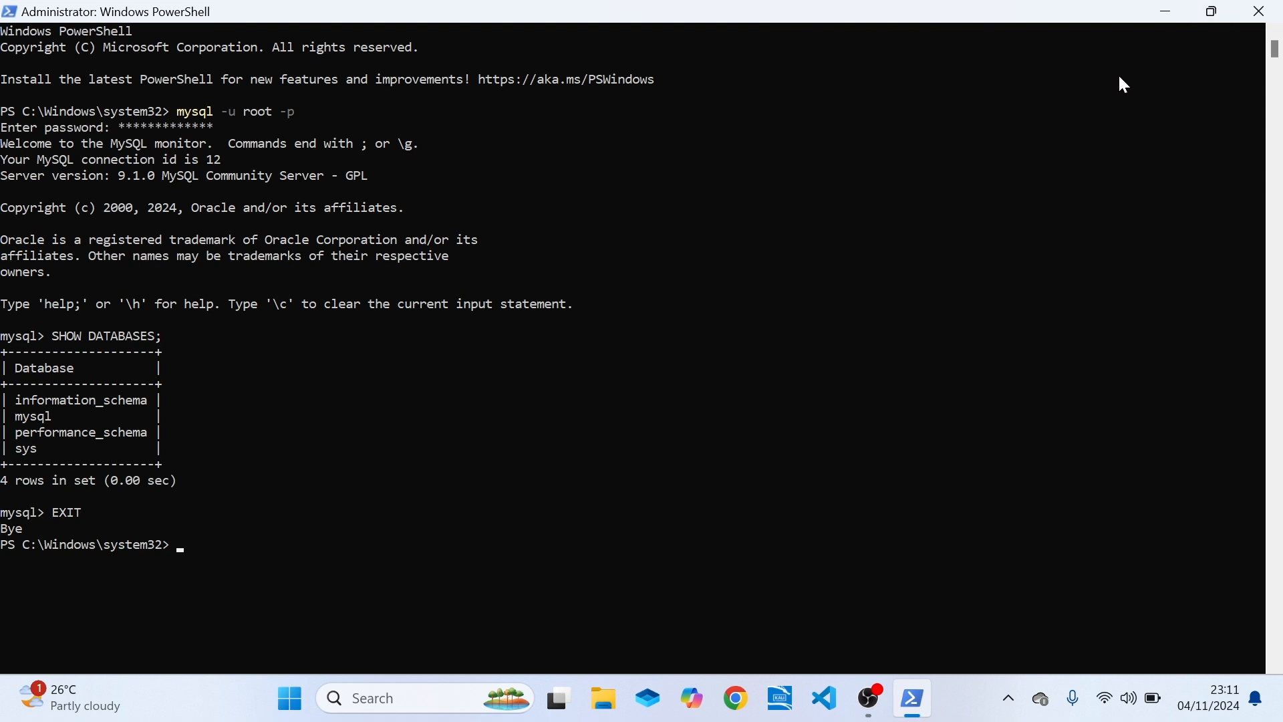
Clear the console output with the clear command and close PowerShell.
text(CLEAR)
key(BackSpace)
key(BackSpace)
key(BackSpace)
key(BackSpace)
key(BackSpace)
text(clear)
key(Return)
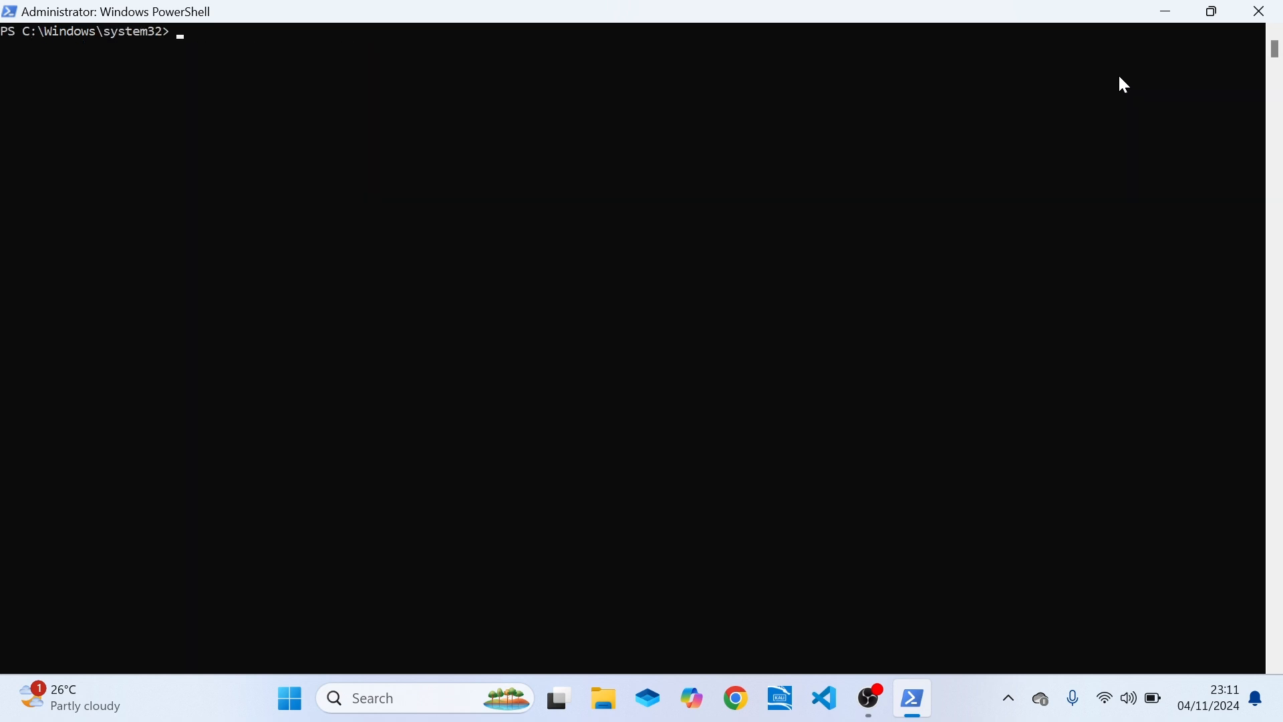
click(1263, 12)
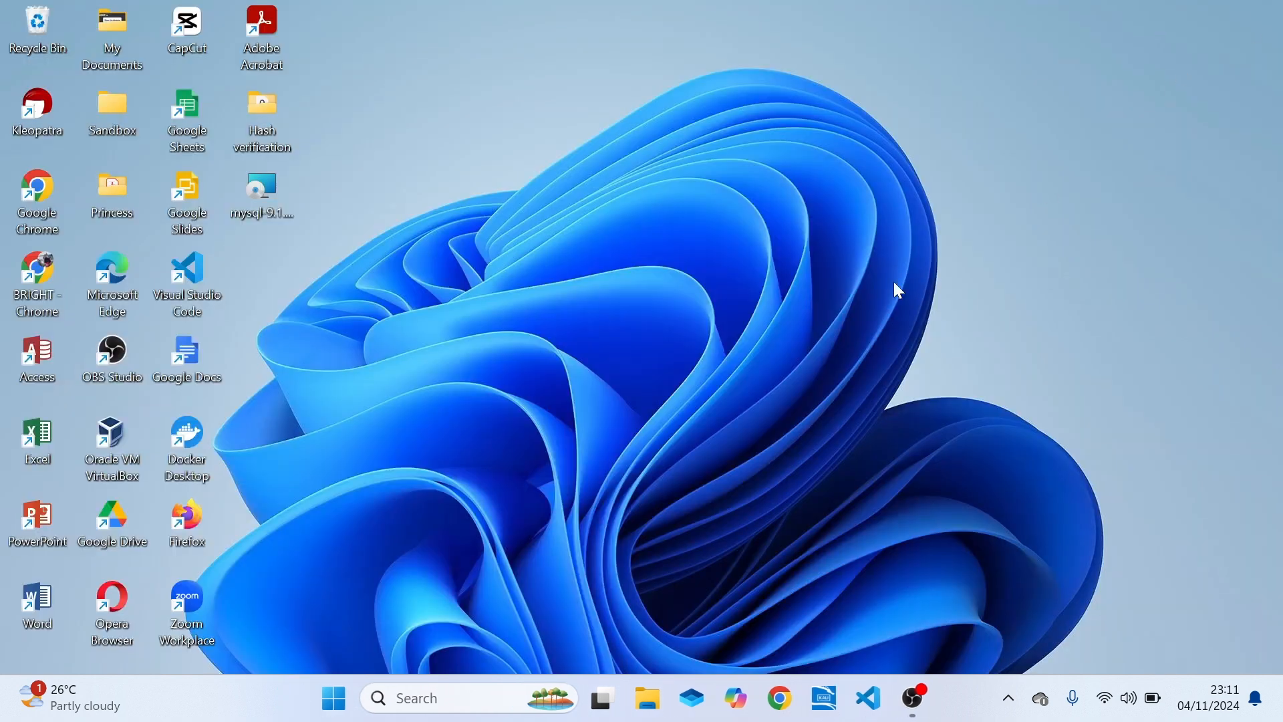
Search the system for "work" and launch MySQL Workbench 8.0 CE.
click(441, 713)
text(o)
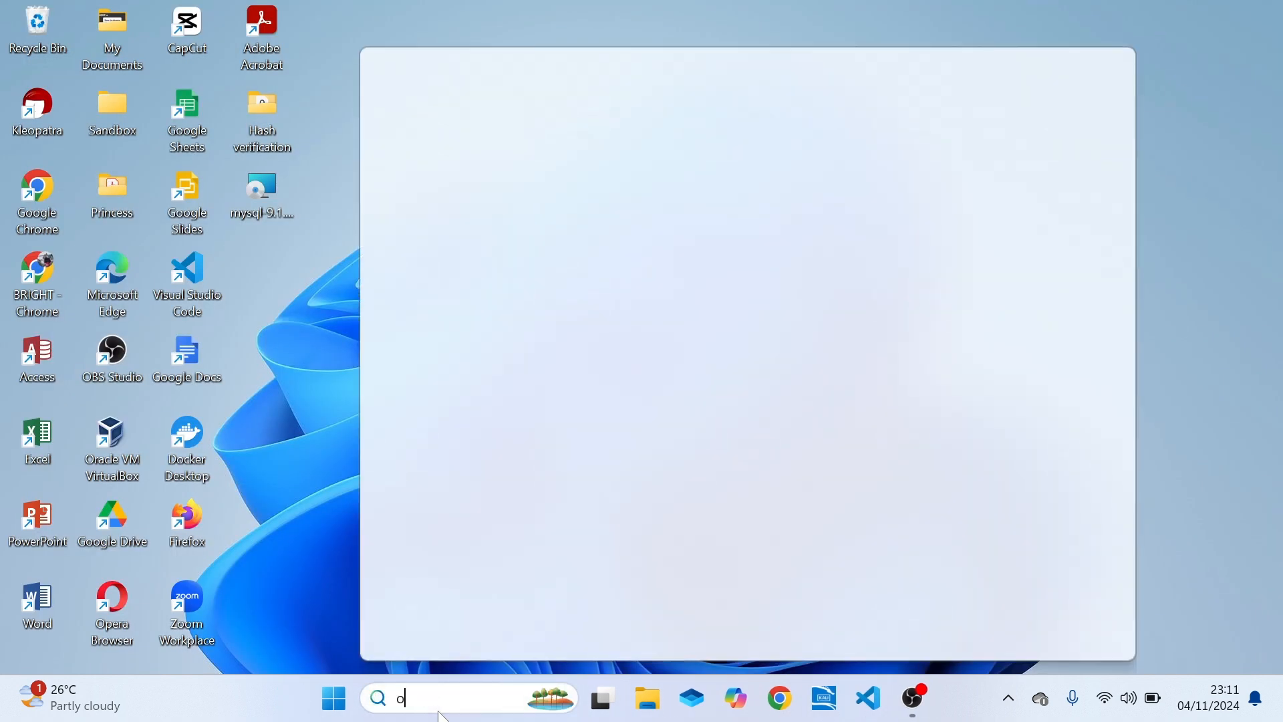
text(rk)
key(BackSpace)
key(BackSpace)
key(BackSpace)
text(wo)
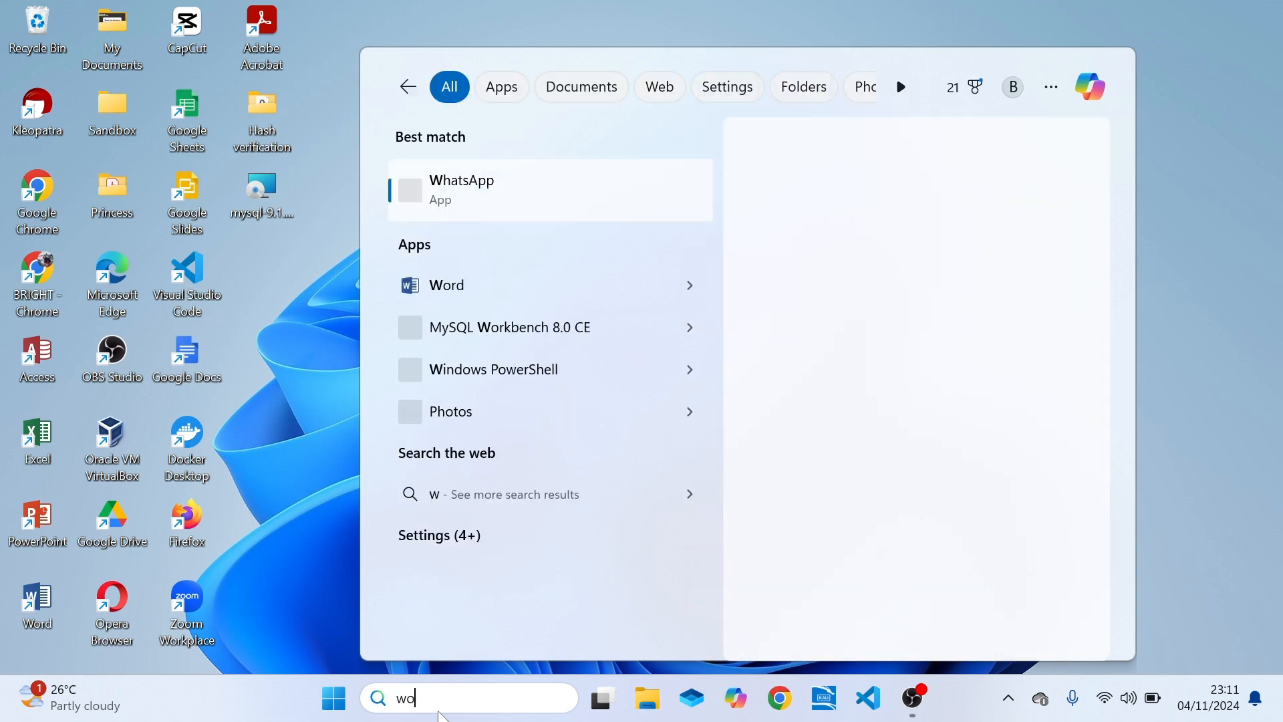
text(rk)
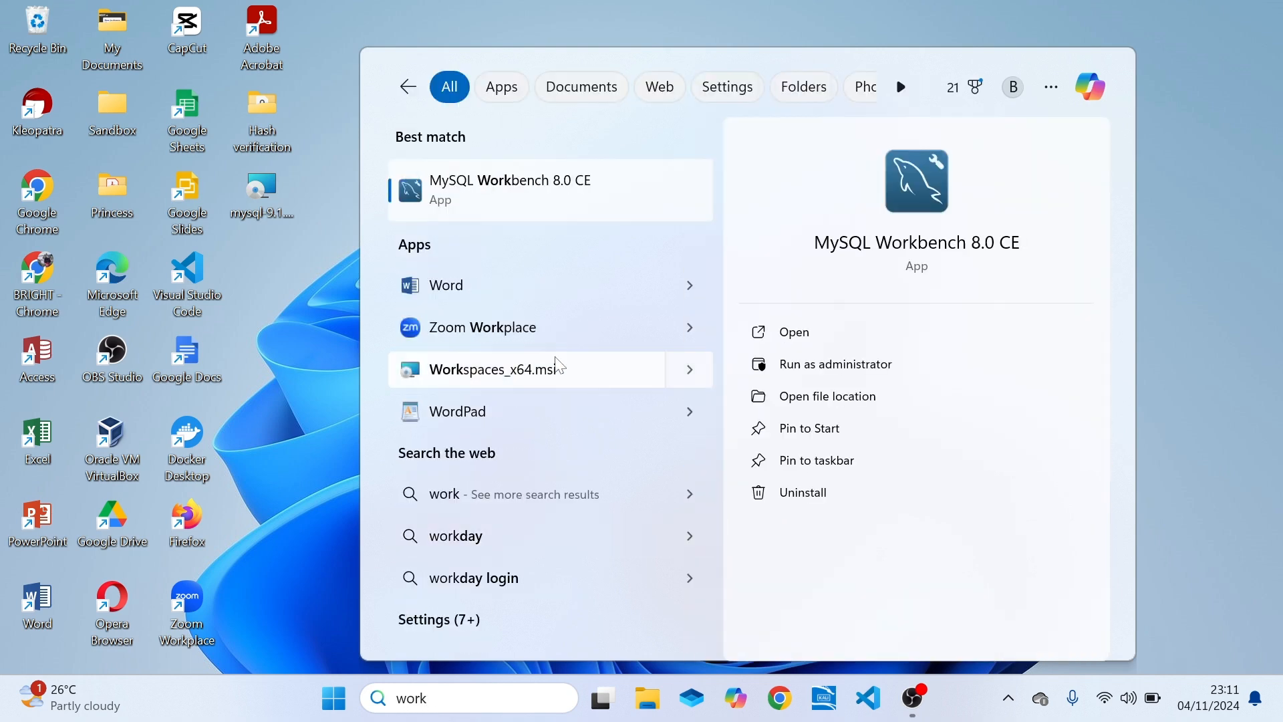
click(578, 198)
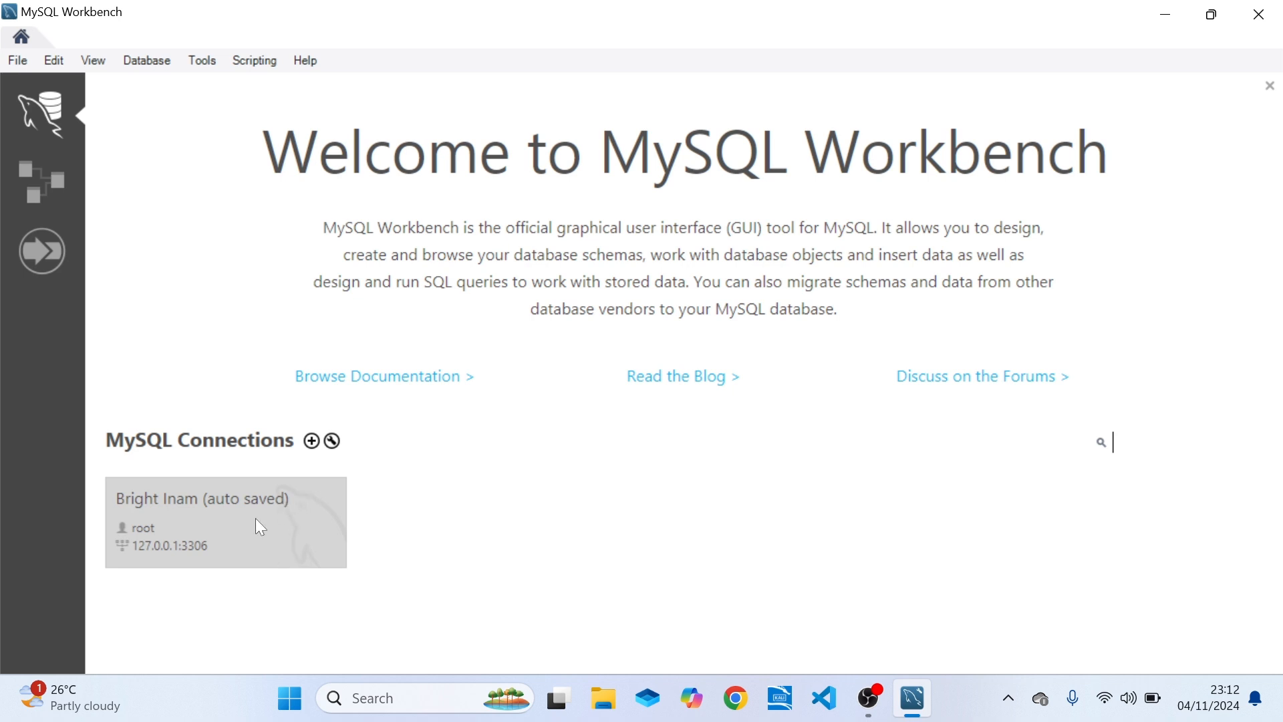
click(318, 445)
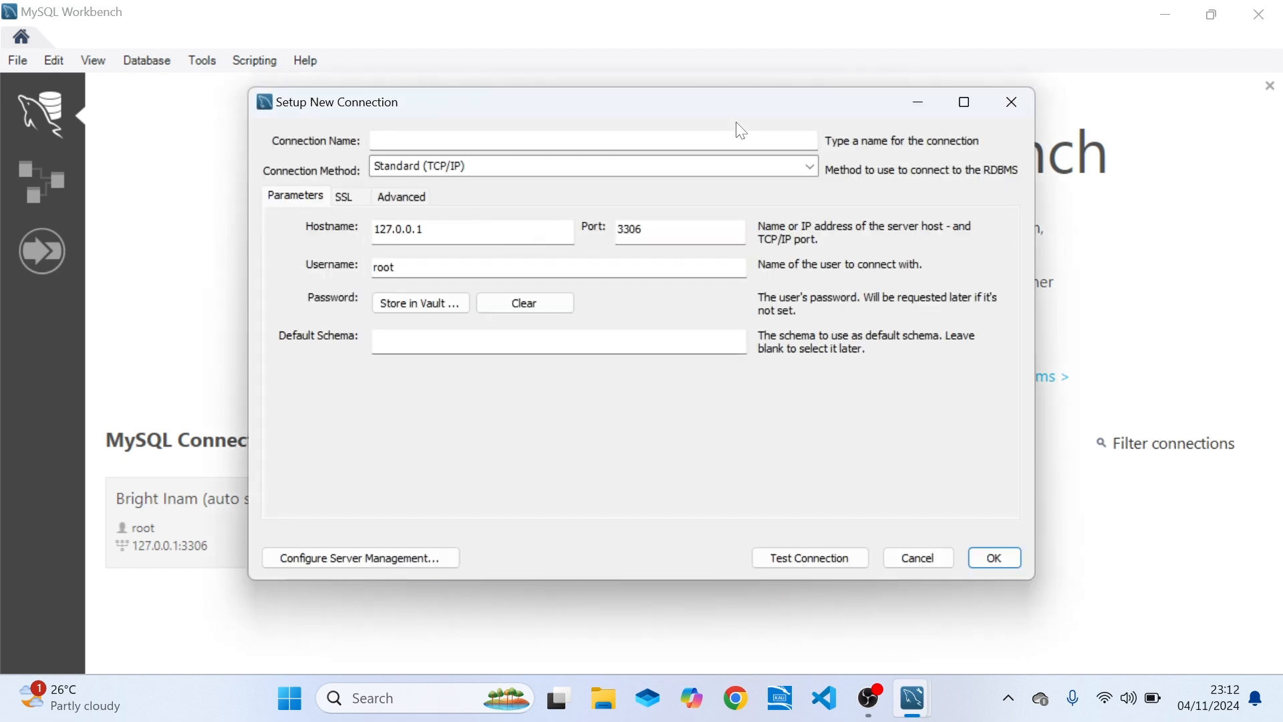
click(1013, 102)
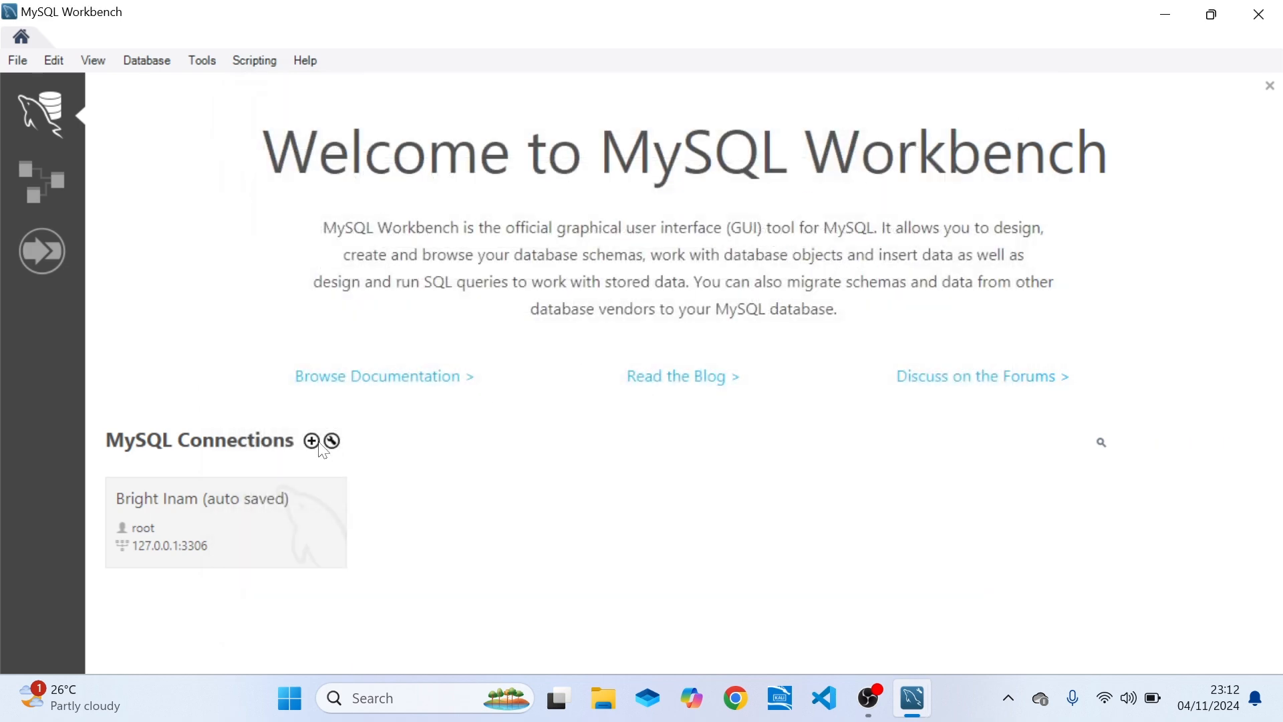
click(311, 441)
key(Escape)
Delete the auto-saved root connection for 127.0.0.1:3306 from the MySQL Connections and confirm the deletion.
right_click(279, 513)
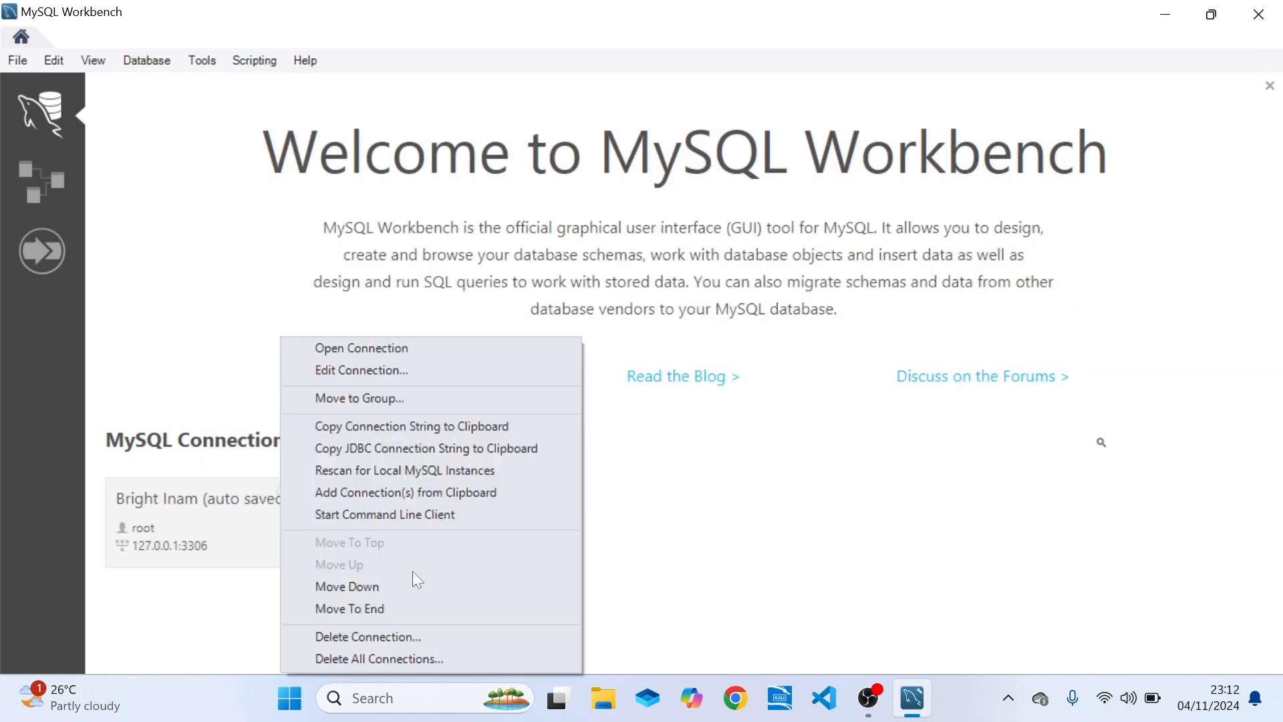
click(364, 641)
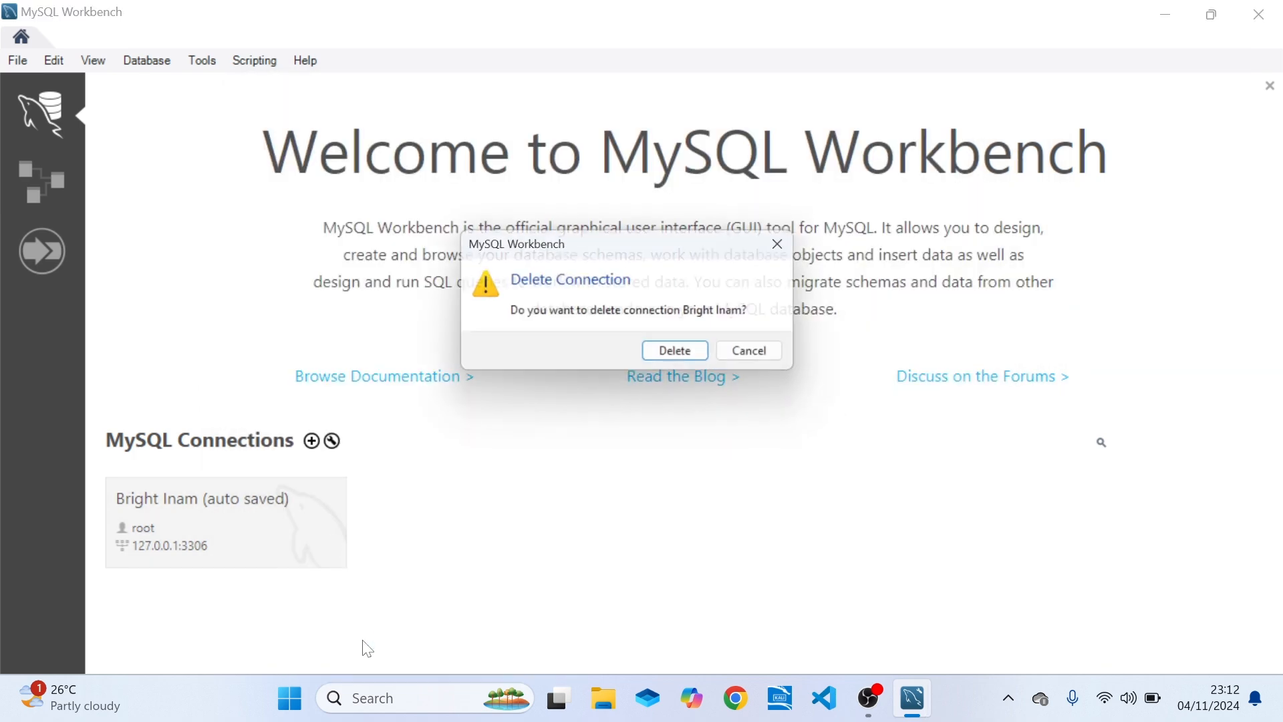
click(686, 351)
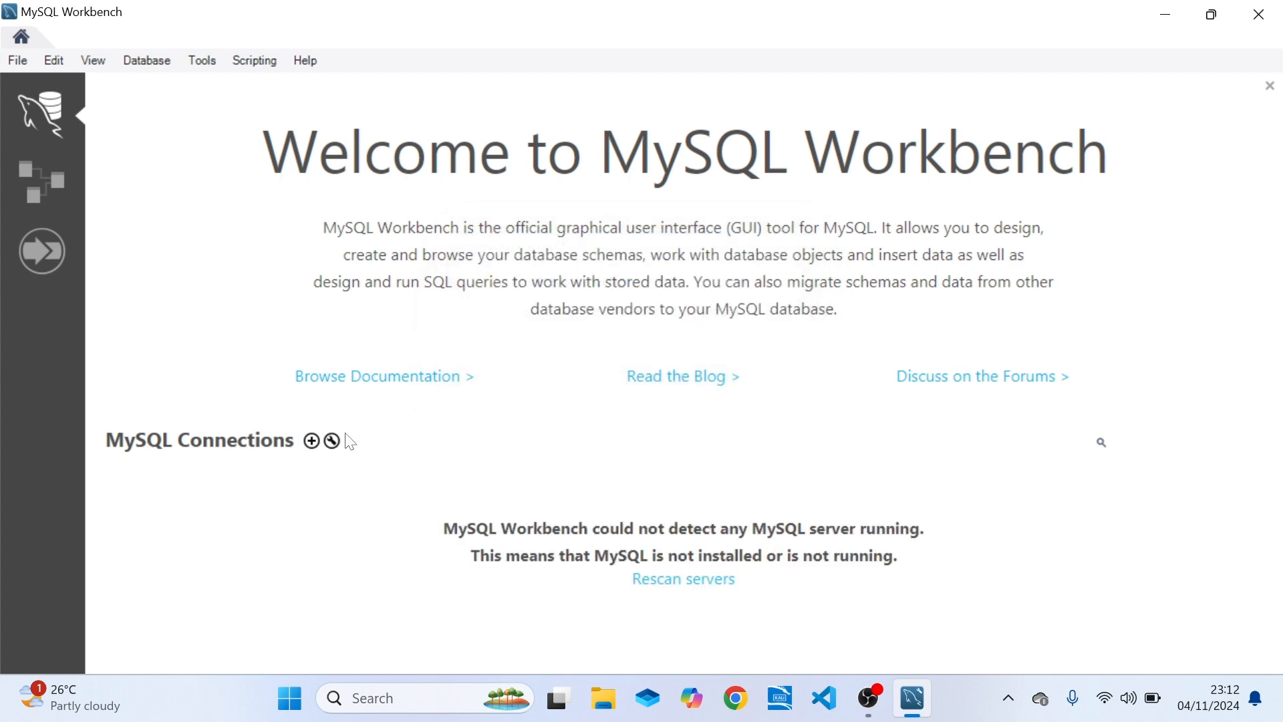
Start setting up a new MySQL connection and name it MySQL91.
click(311, 441)
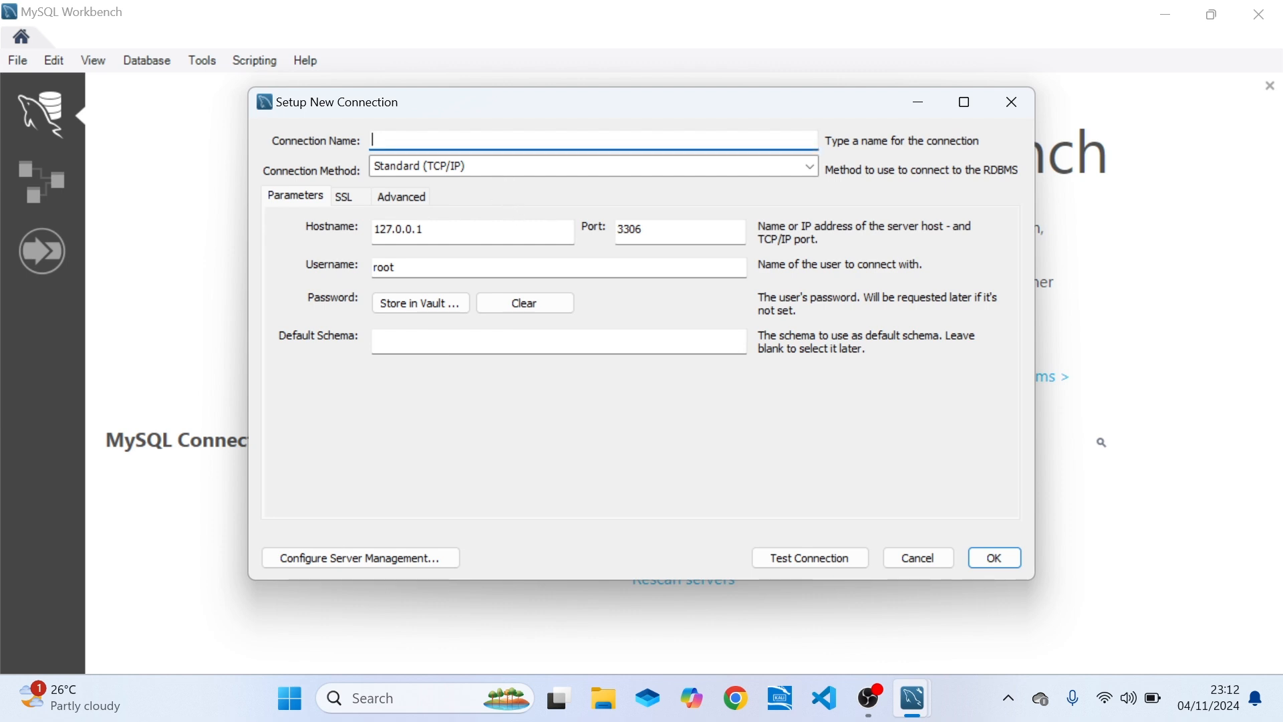
text(MySQL9.1)
key(BackSpace)
key(BackSpace)
text(1)
key(Tab)
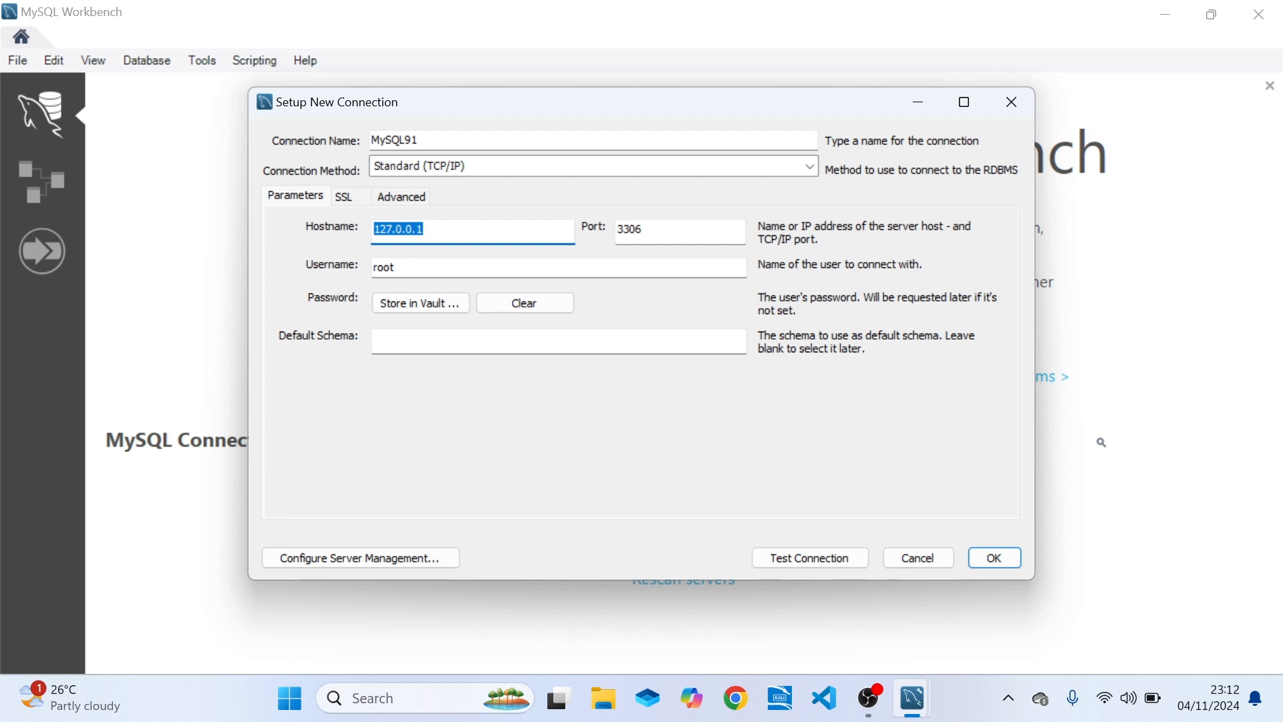
text(localhost)
key(ctrl+z)
Store the root user's password in the vault for the MySQL91 connection.
click(435, 304)
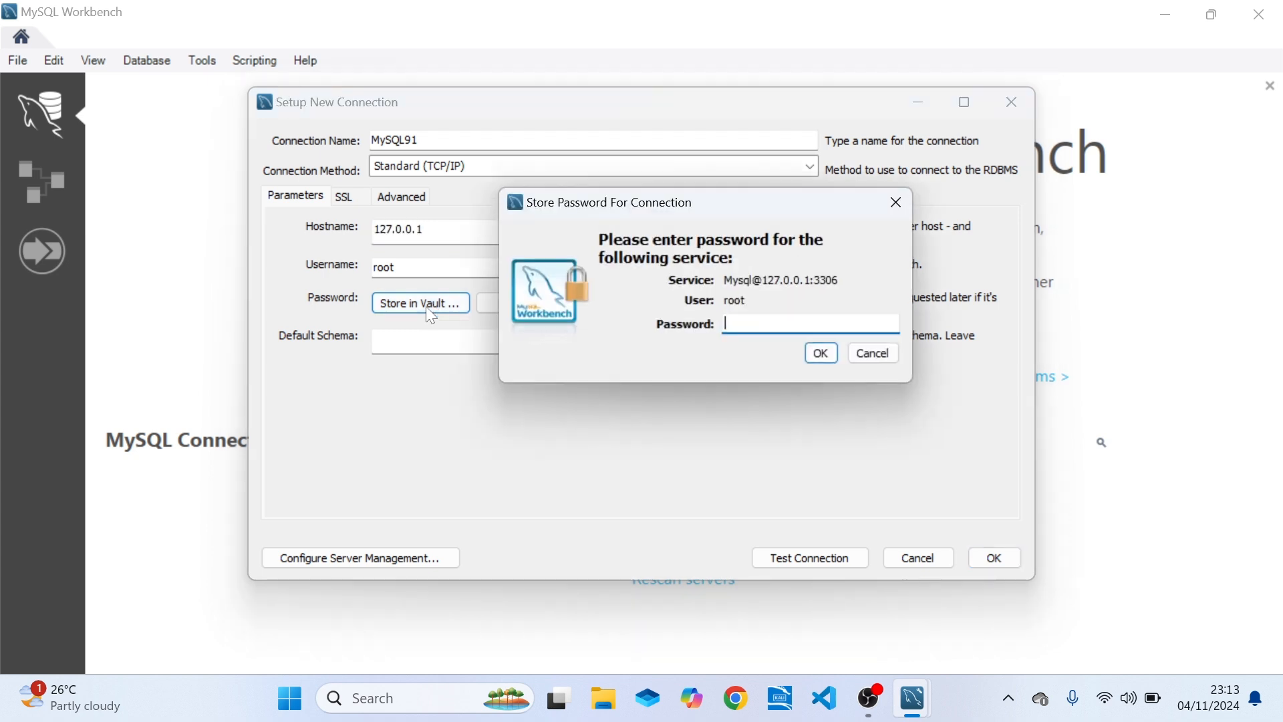
text(**************)
click(808, 352)
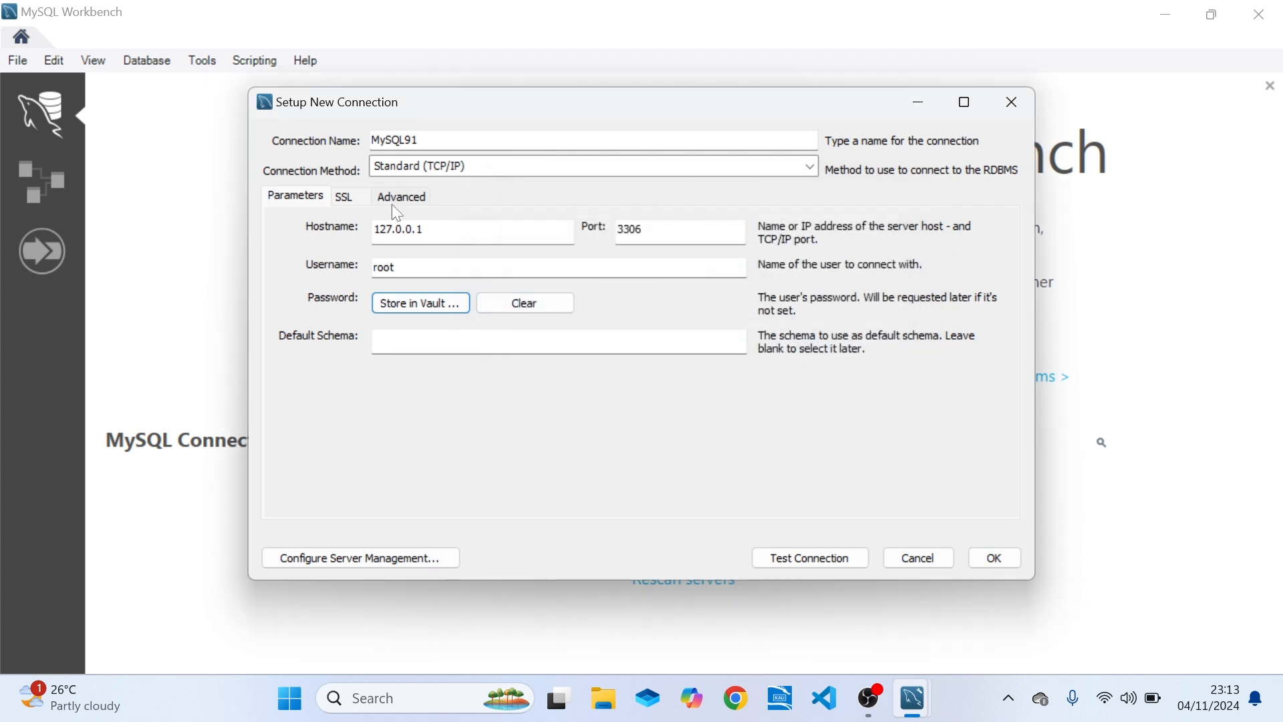
Review the SSL and advanced settings of the MySQL91 connection and return to its main parameters.
click(351, 197)
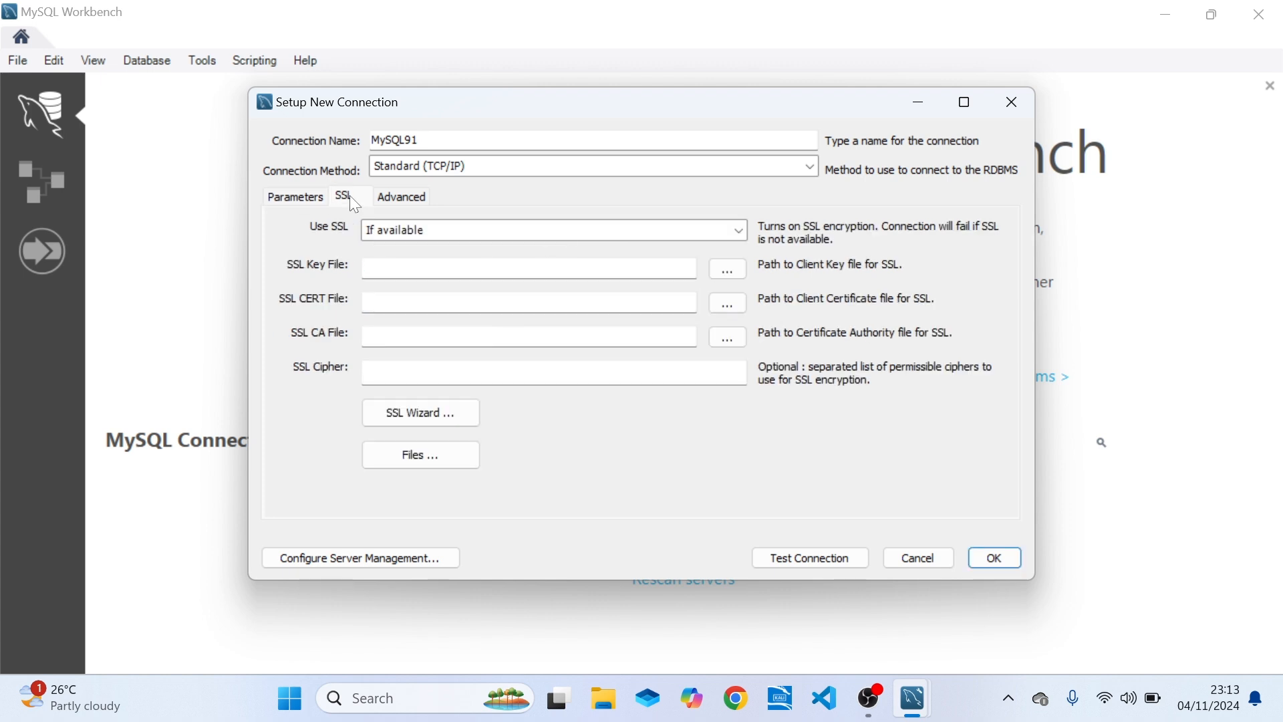
click(398, 199)
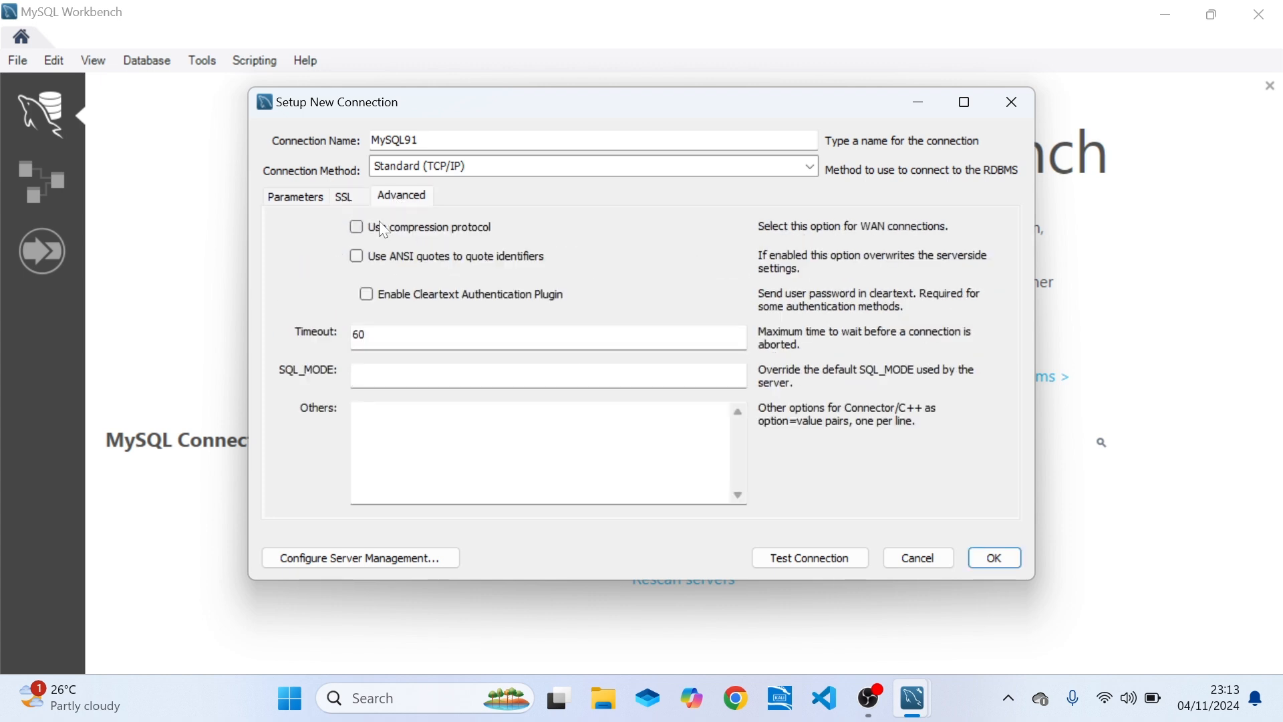
click(342, 197)
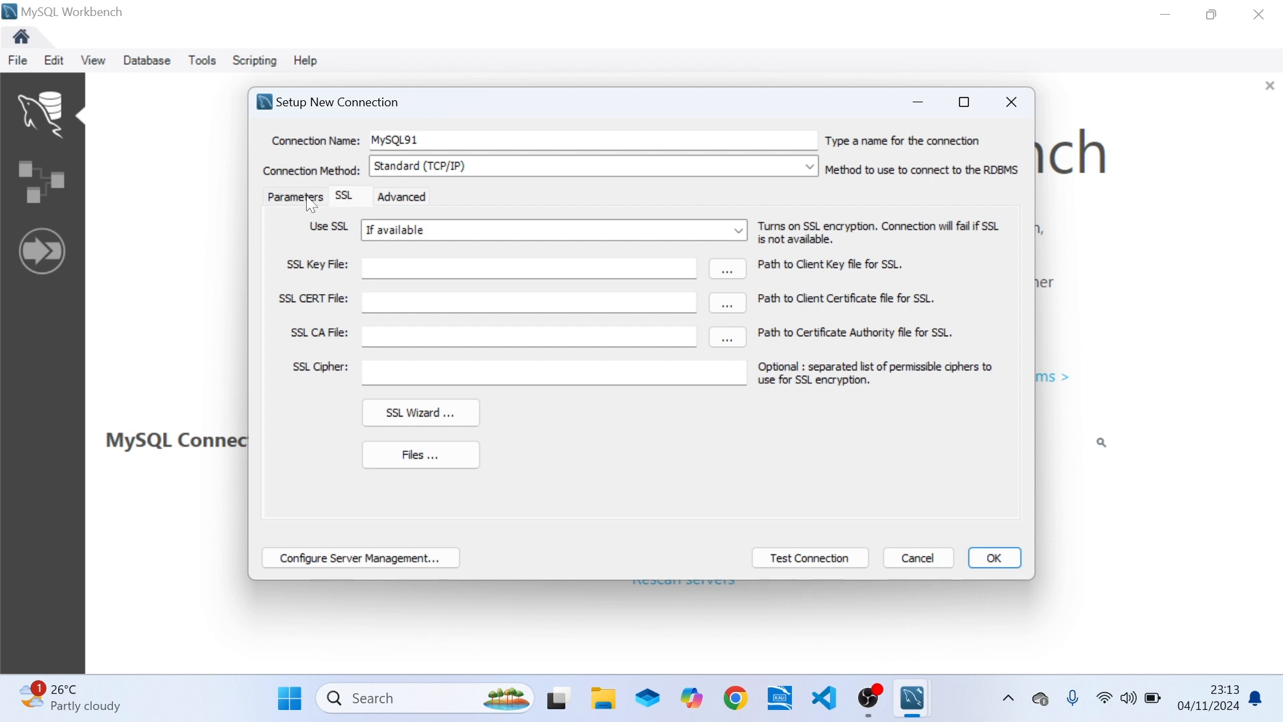
click(309, 199)
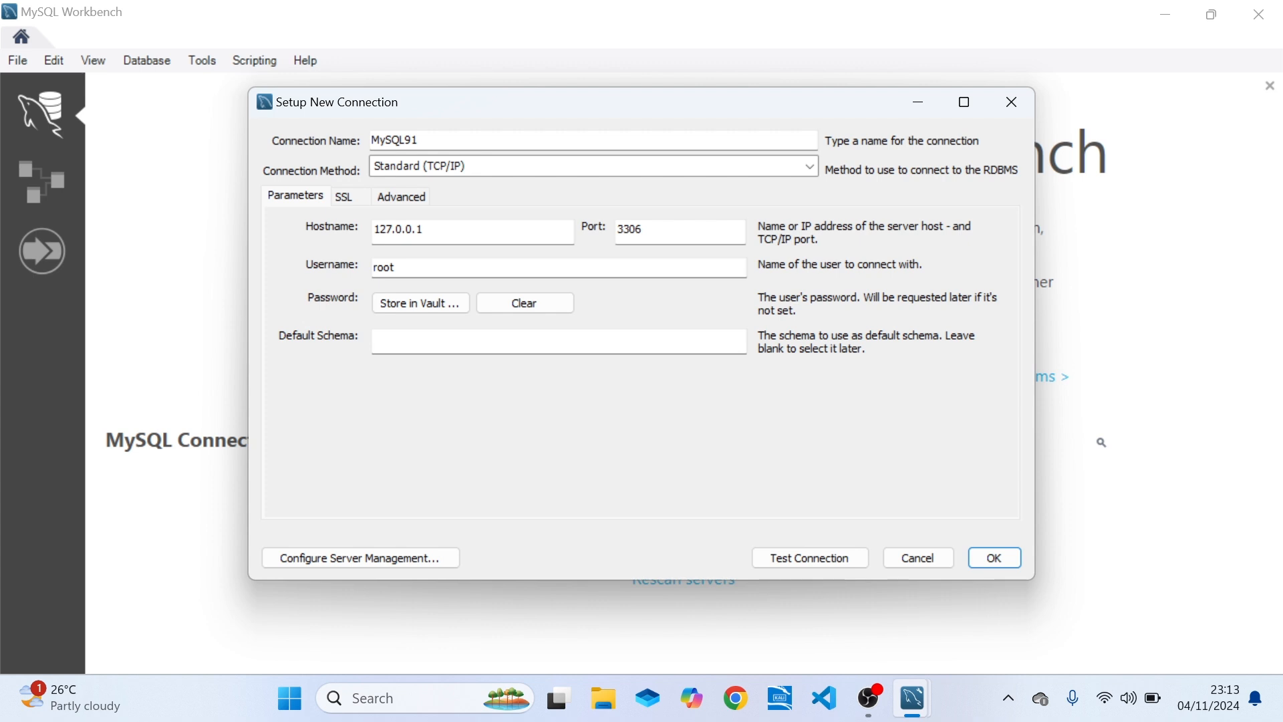
Test the MySQL91 connection, continue despite the version compatibility warning and dismiss the test report.
click(815, 565)
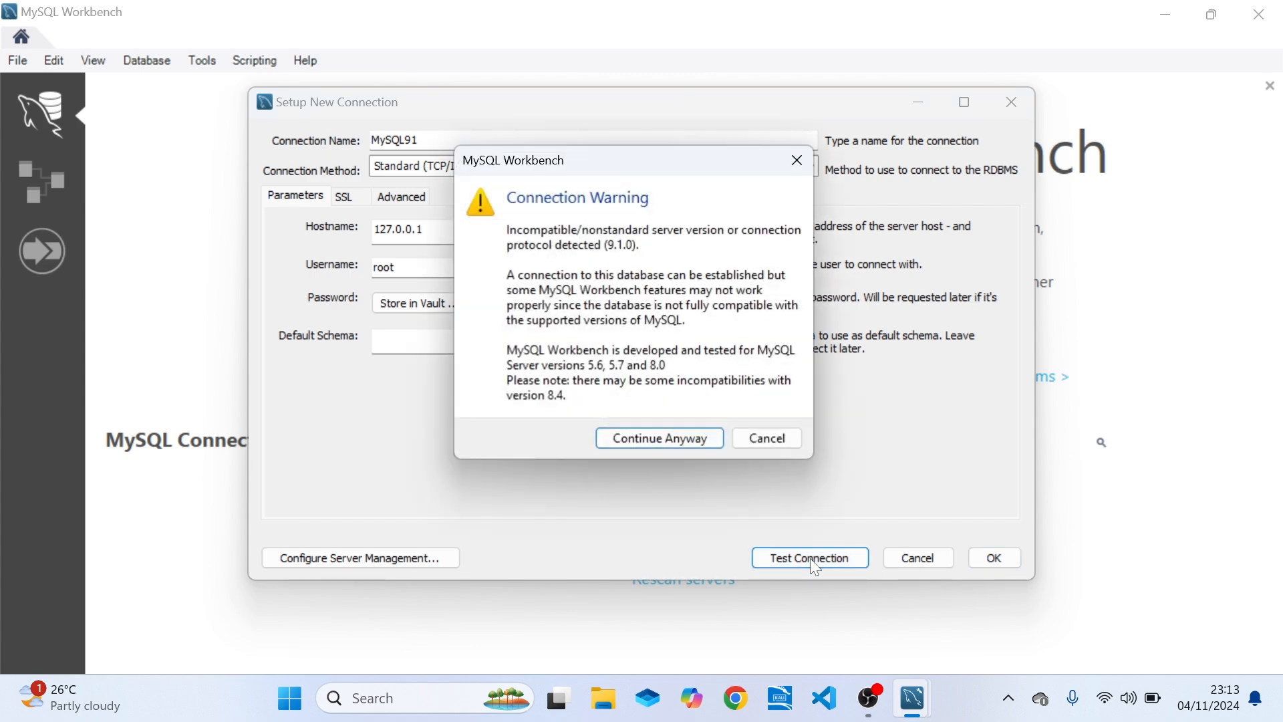
click(672, 440)
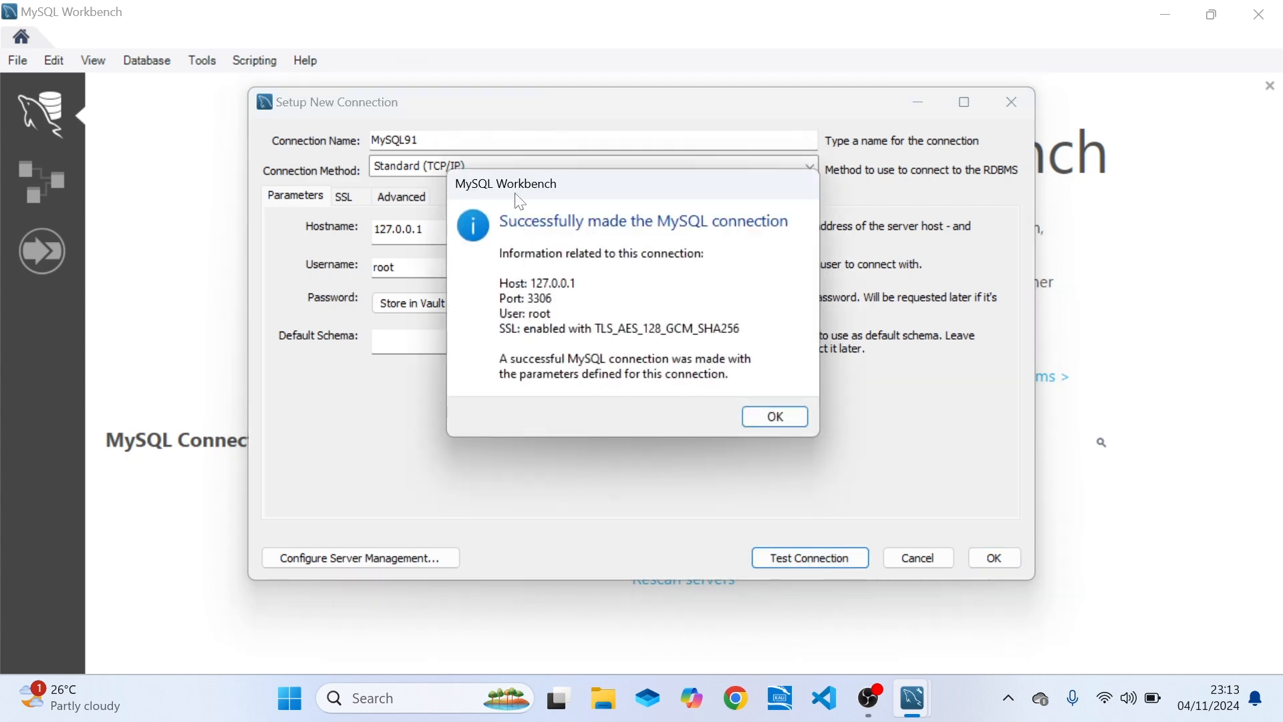
drag(540, 185, 495, 186)
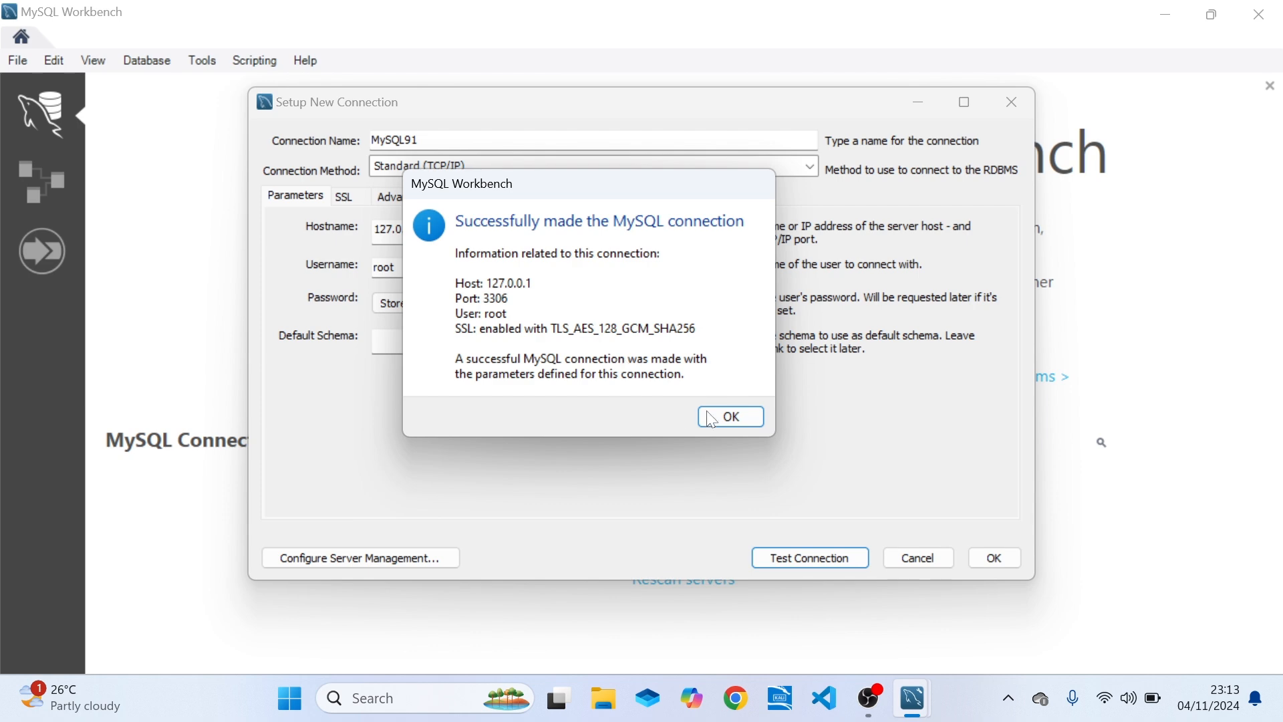
click(732, 421)
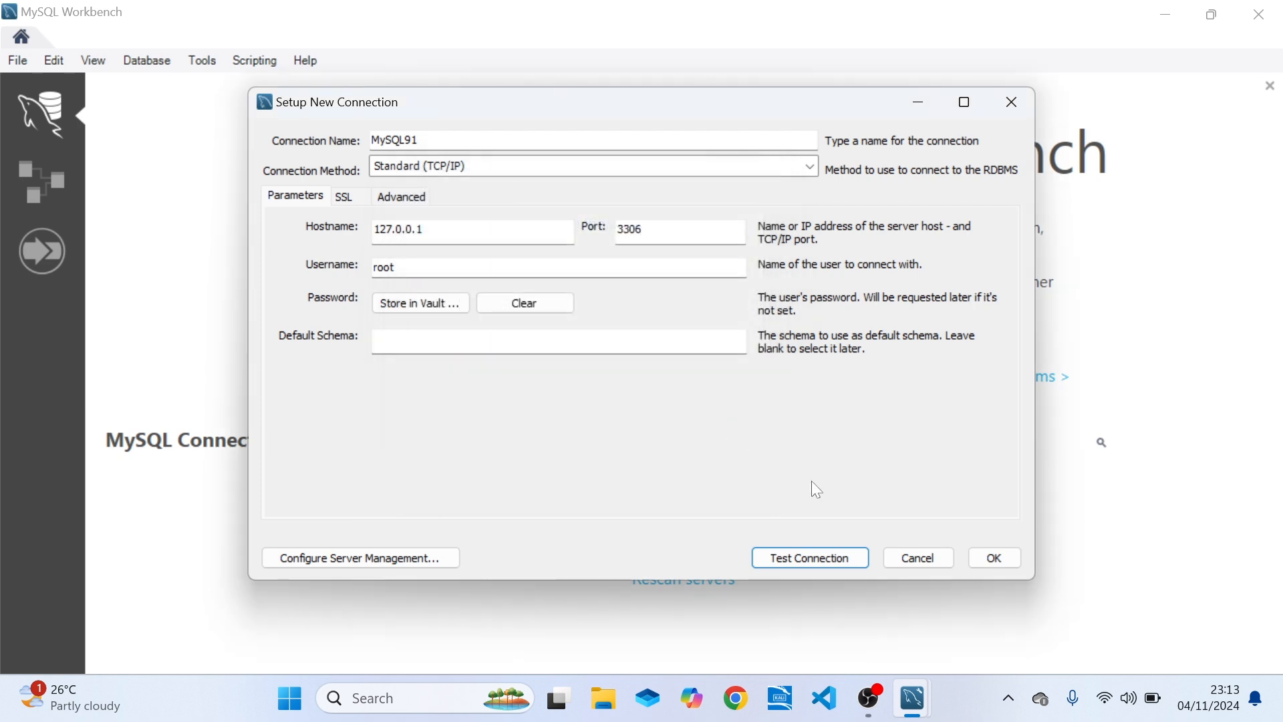
Save the MySQL91 connection, open it despite the version compatibility warning and widen the query editor.
click(977, 562)
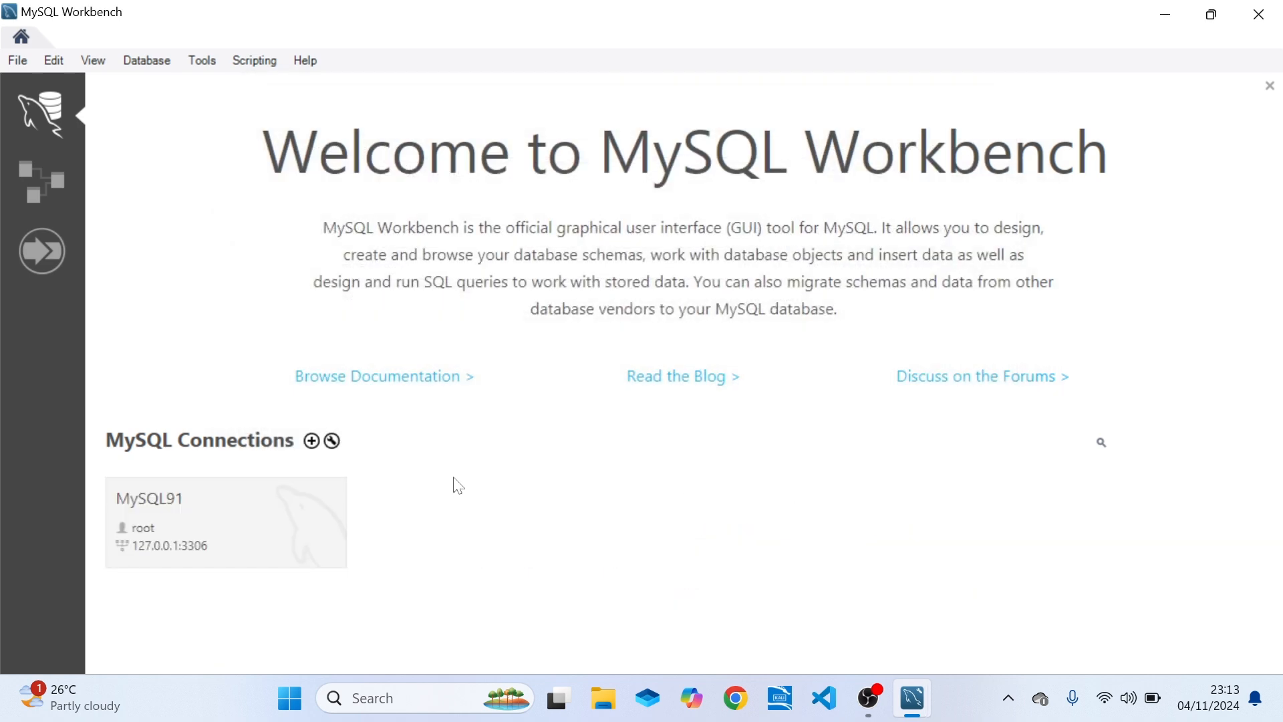
click(214, 519)
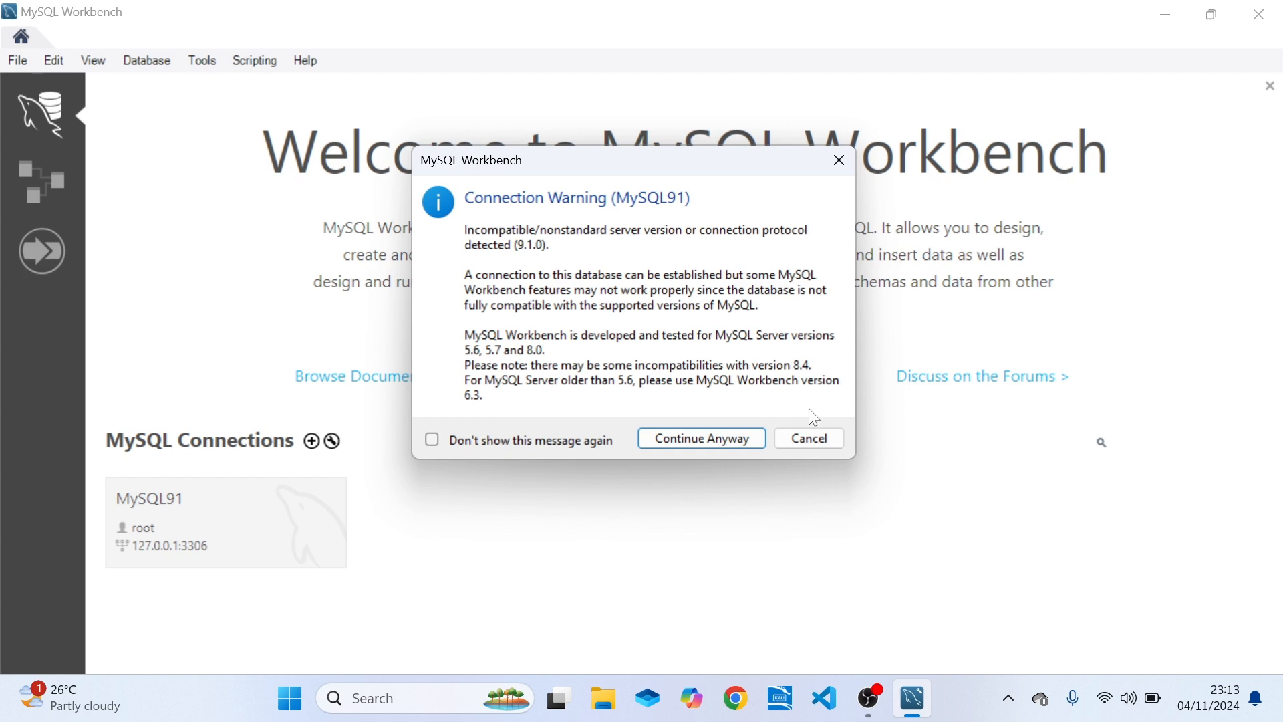
click(736, 450)
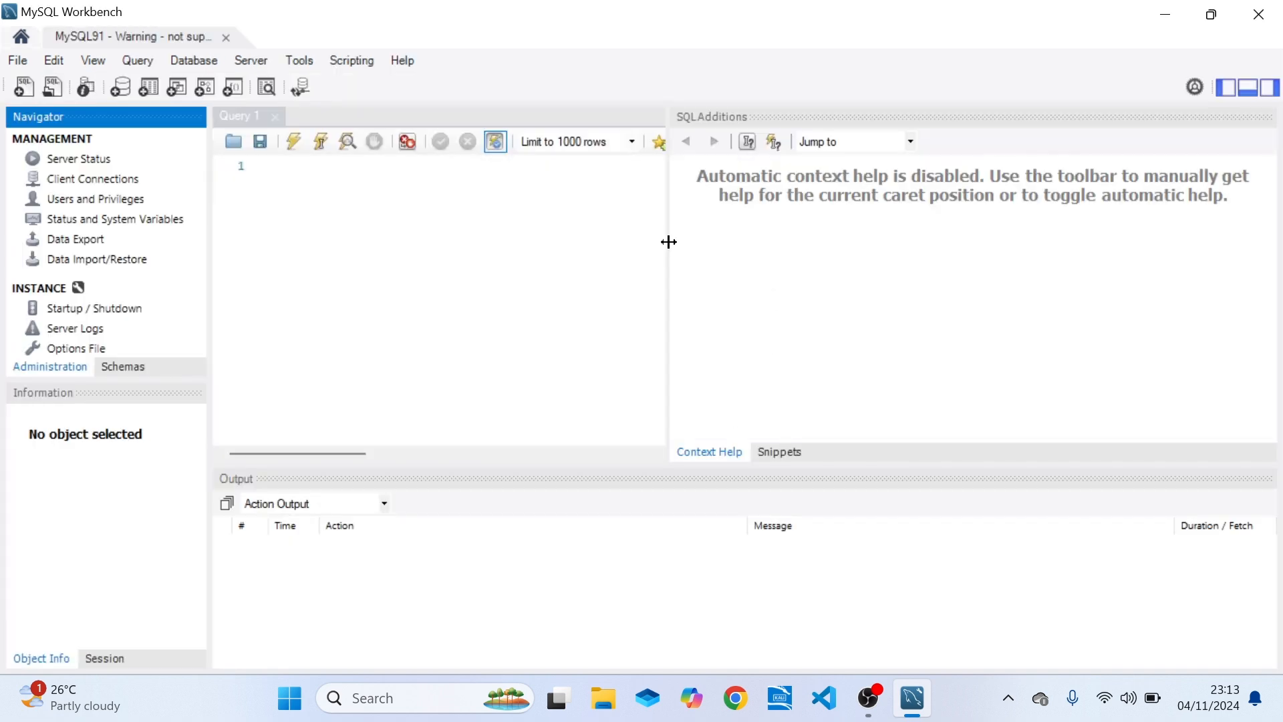
drag(668, 241, 802, 239)
Write the statement SHOW DATABASES; in the query editor and run it.
click(285, 166)
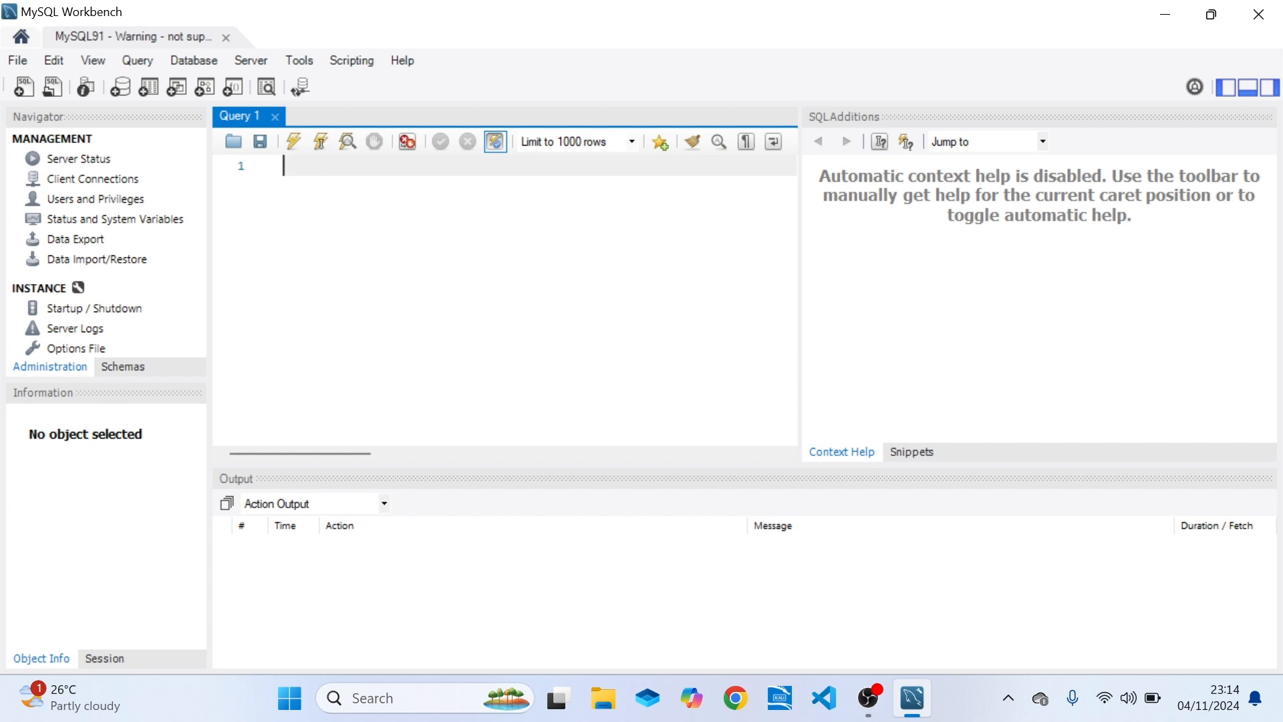
text(show DATABASES)
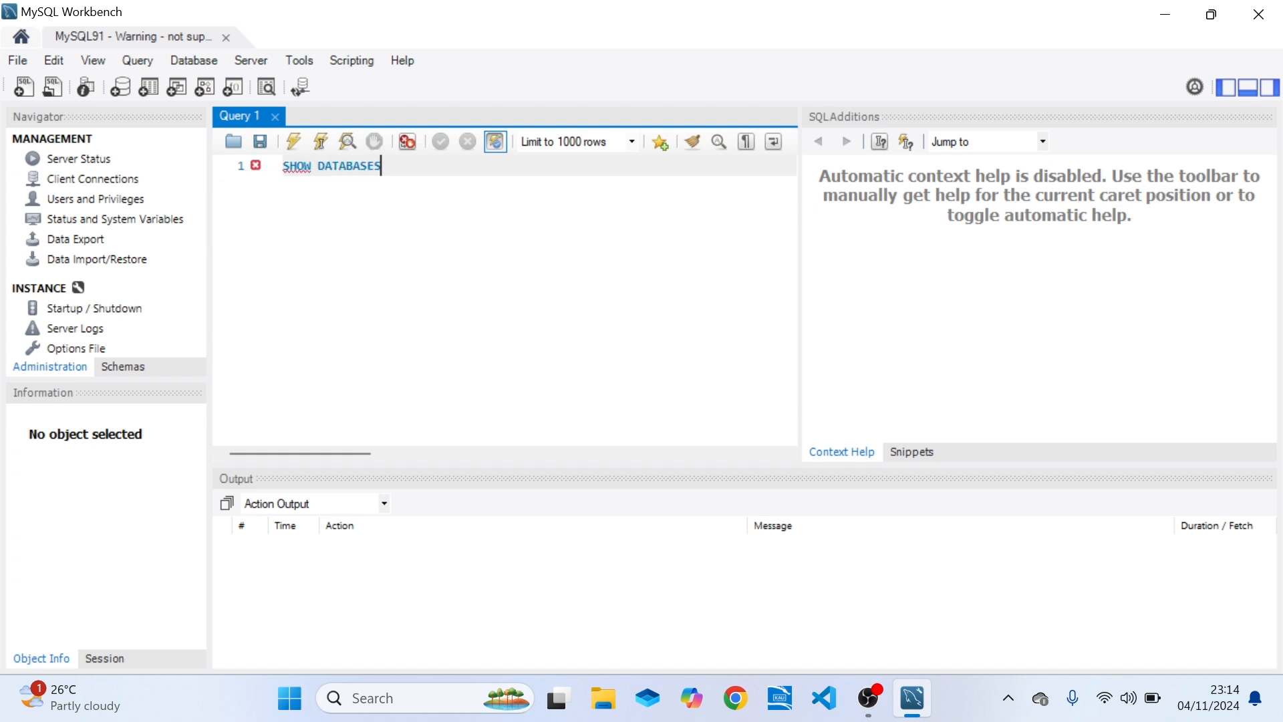
text(;)
key(ctrl+Return)
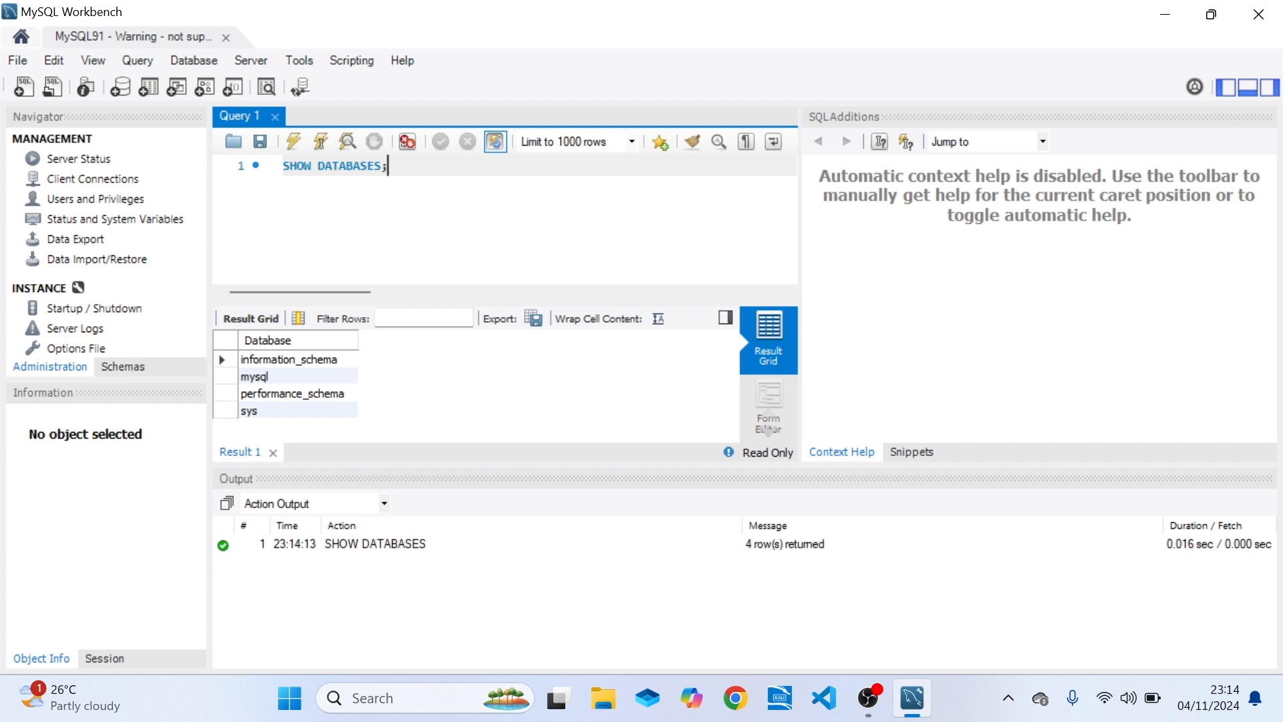
Below it, write CREATE TABLE IF NOT EXISTS employee(); with an empty line between the parentheses for the columns.
key(Return)
key(Return)
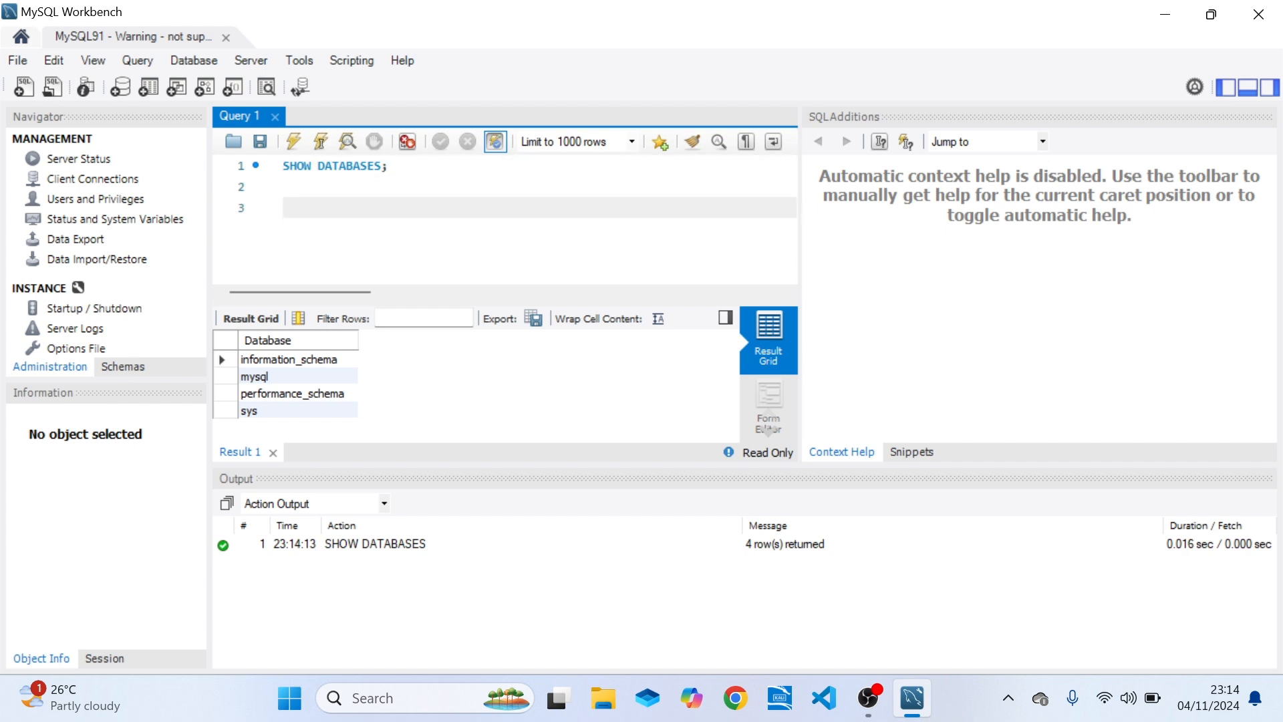
text(S)
key(BackSpace)
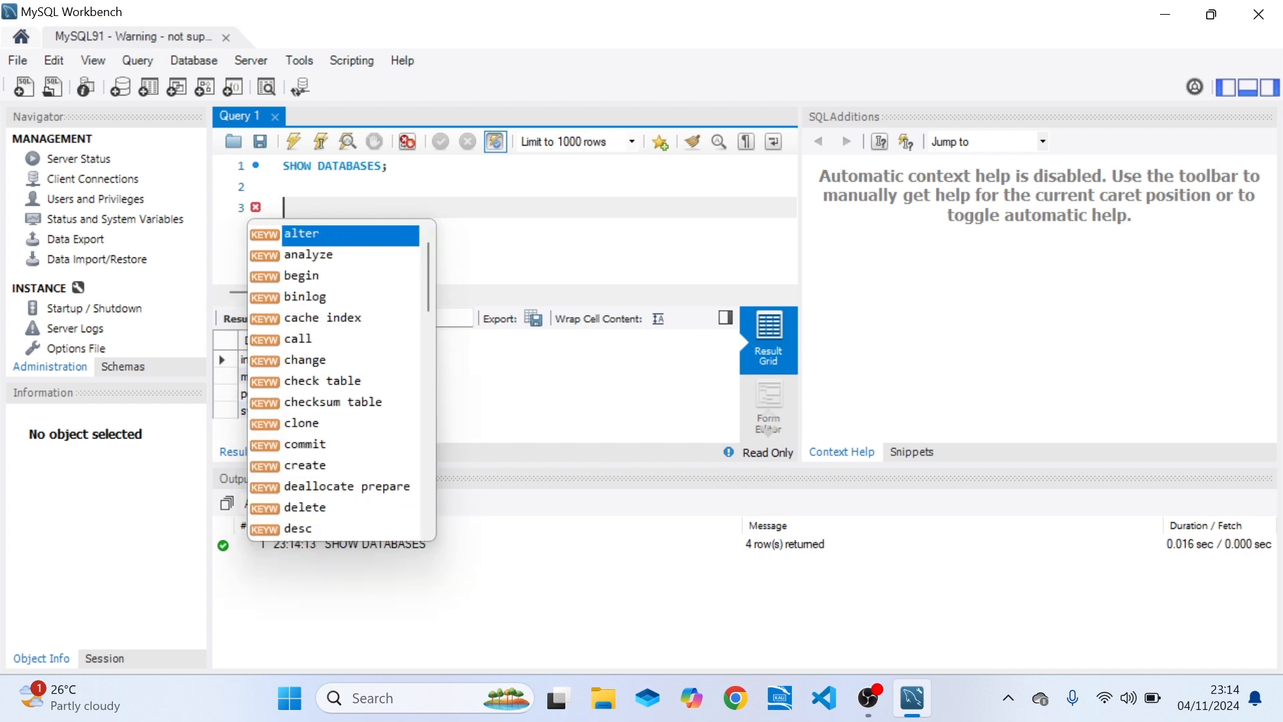
text(CREATE TAB)
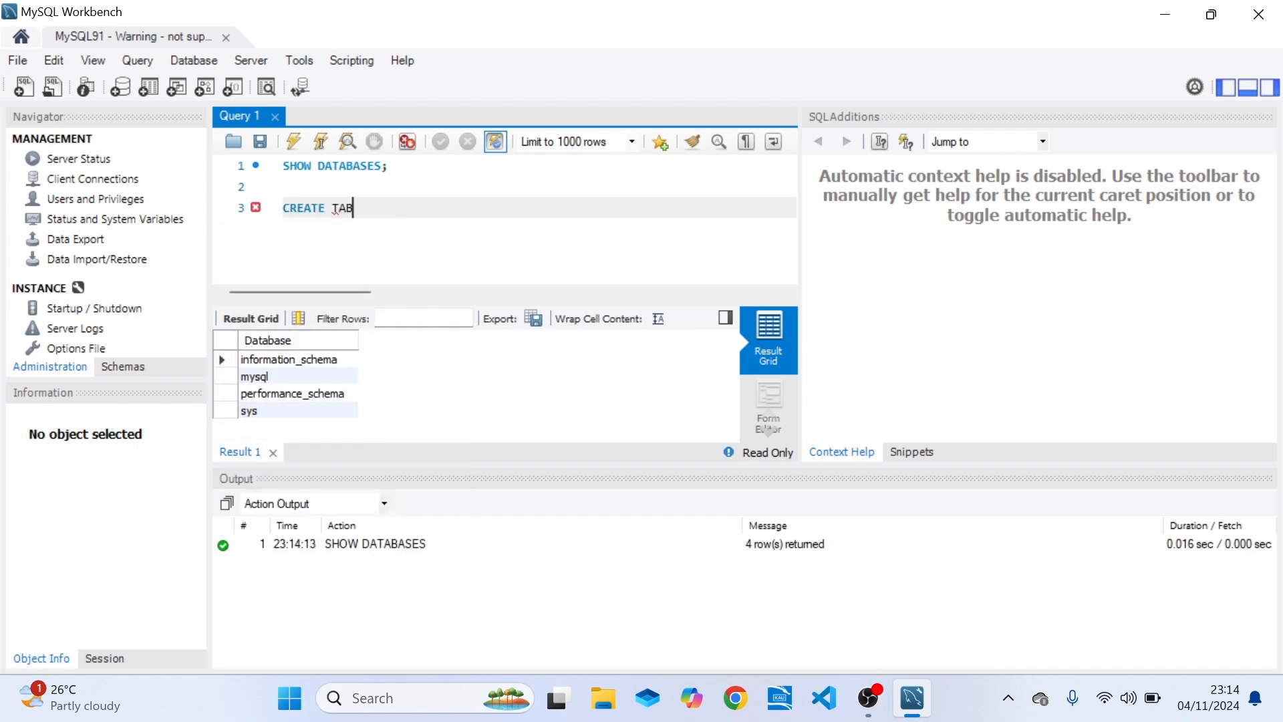
text(LE IF NOT EXISTS)
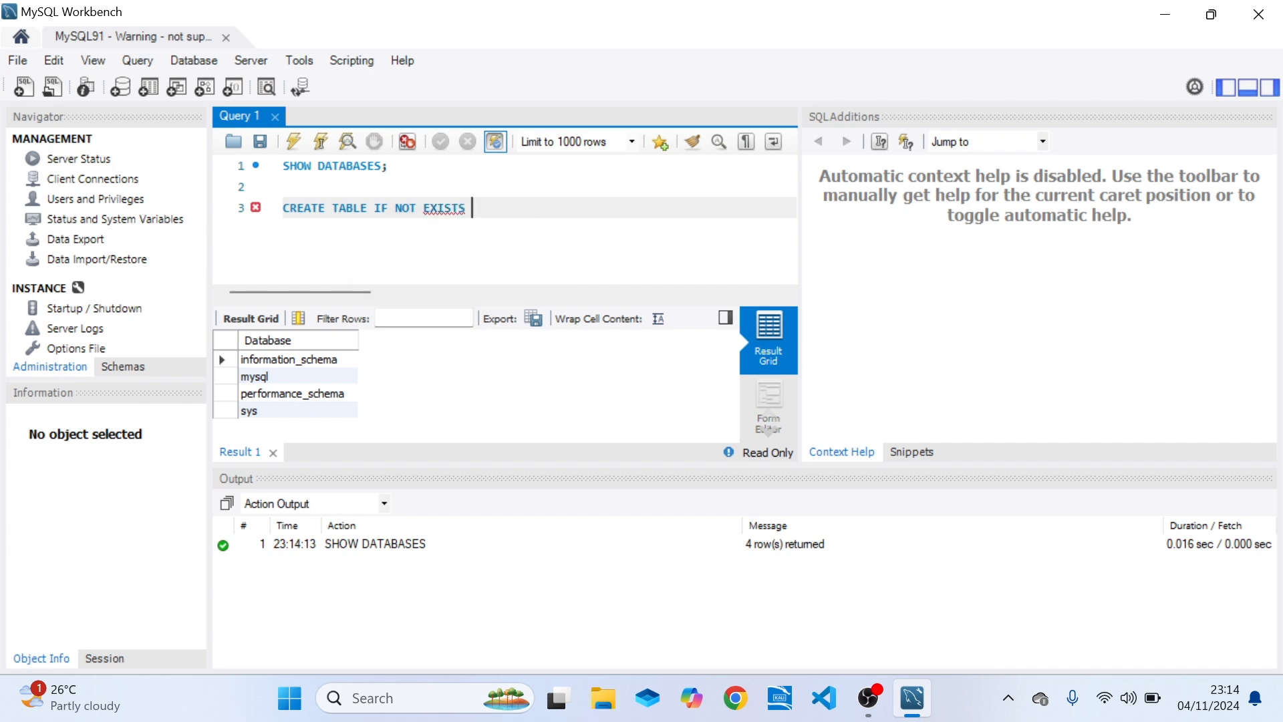
text( employee()
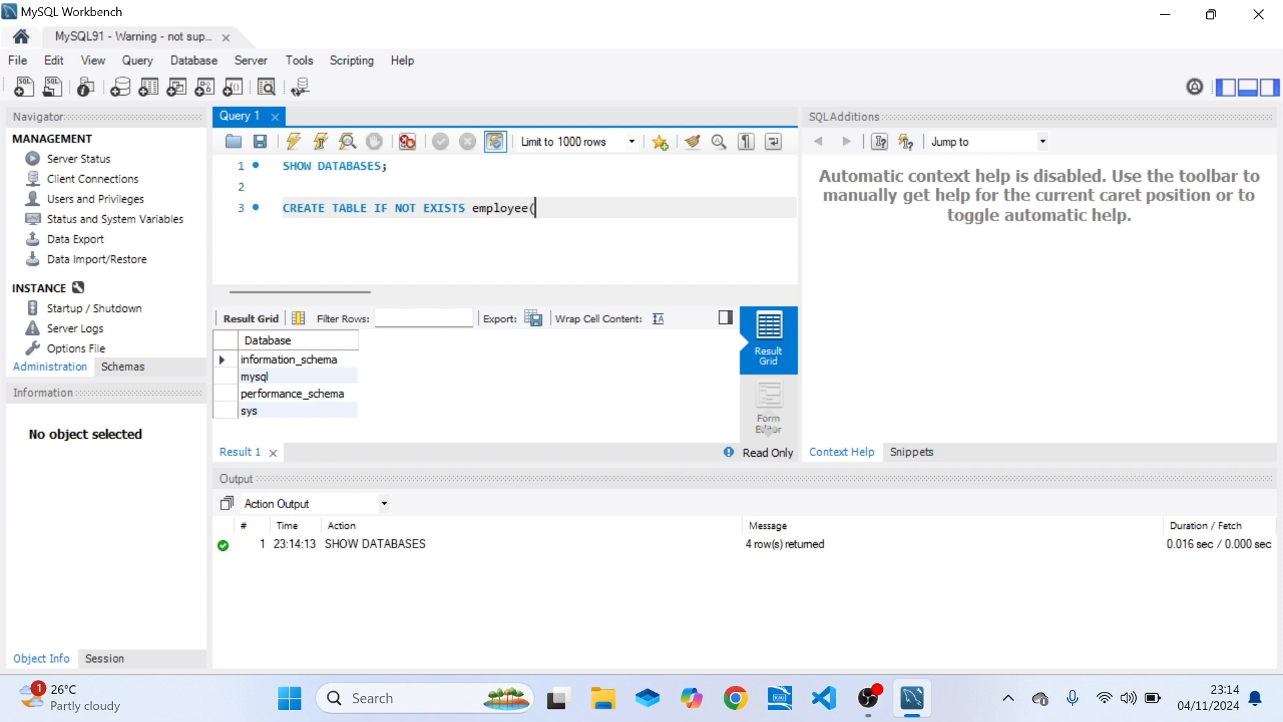
text();)
key(Left)
key(Left)
key(Return)
key(Return)
key(Up)
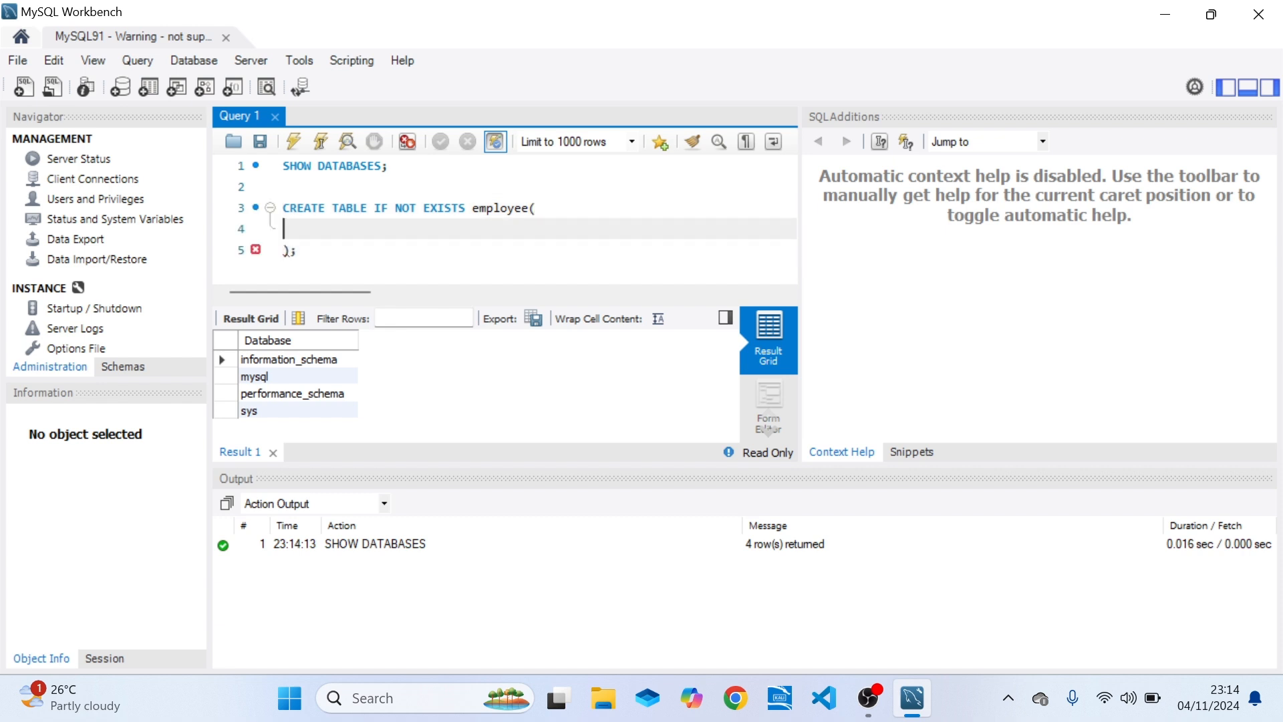
Define the employee table's first column as id INT PRIMARY KEY, indented inside the parentheses.
key(Tab)
text(id IN)
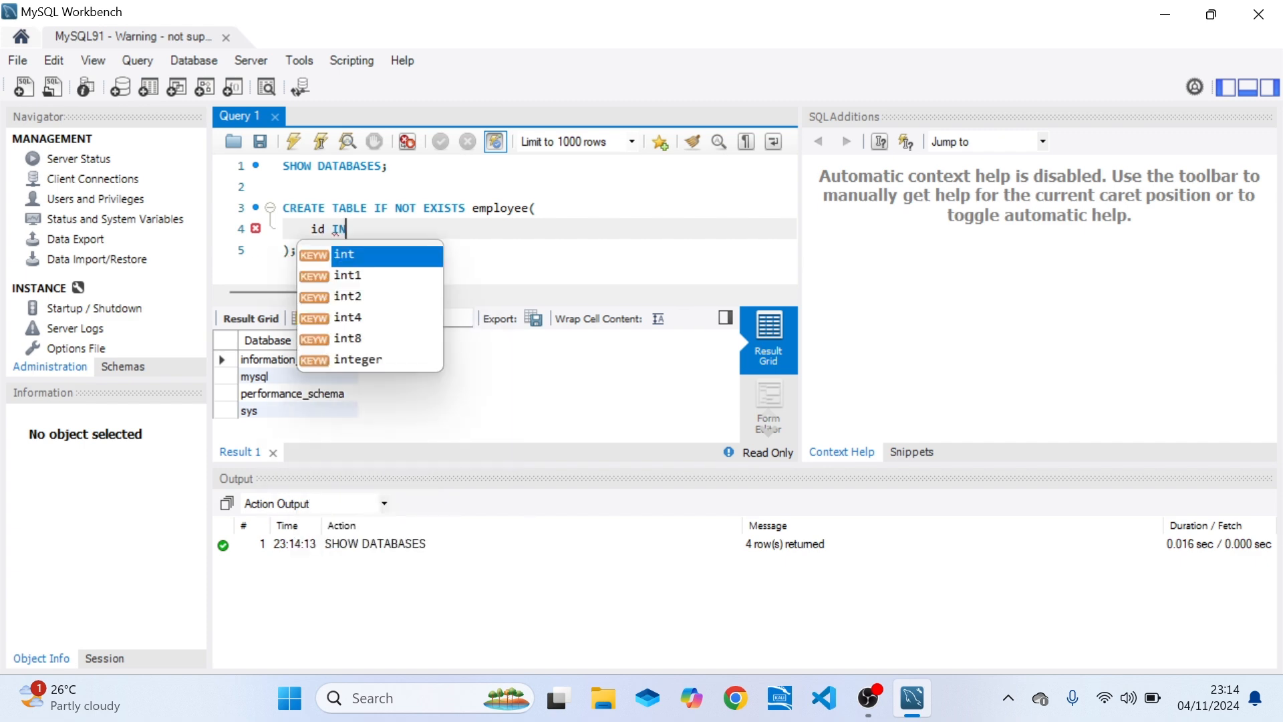
text(T PRIMAR)
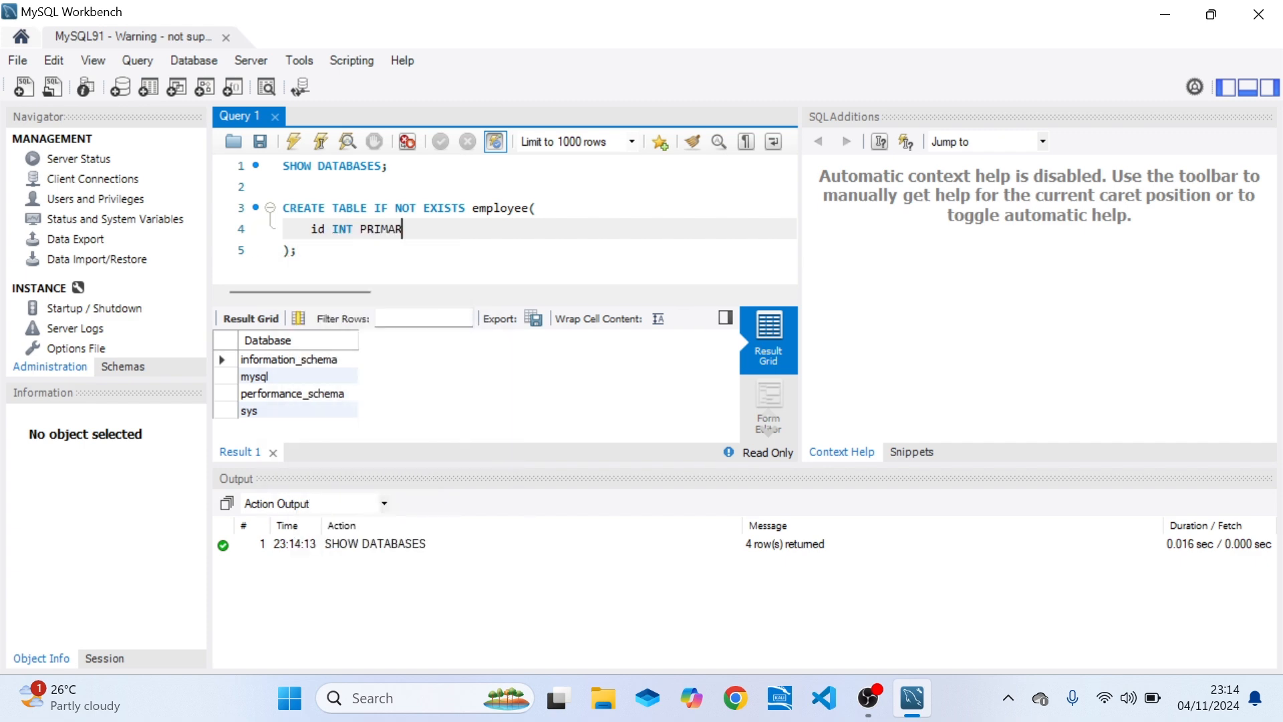
text(Y KEY,)
key(Return)
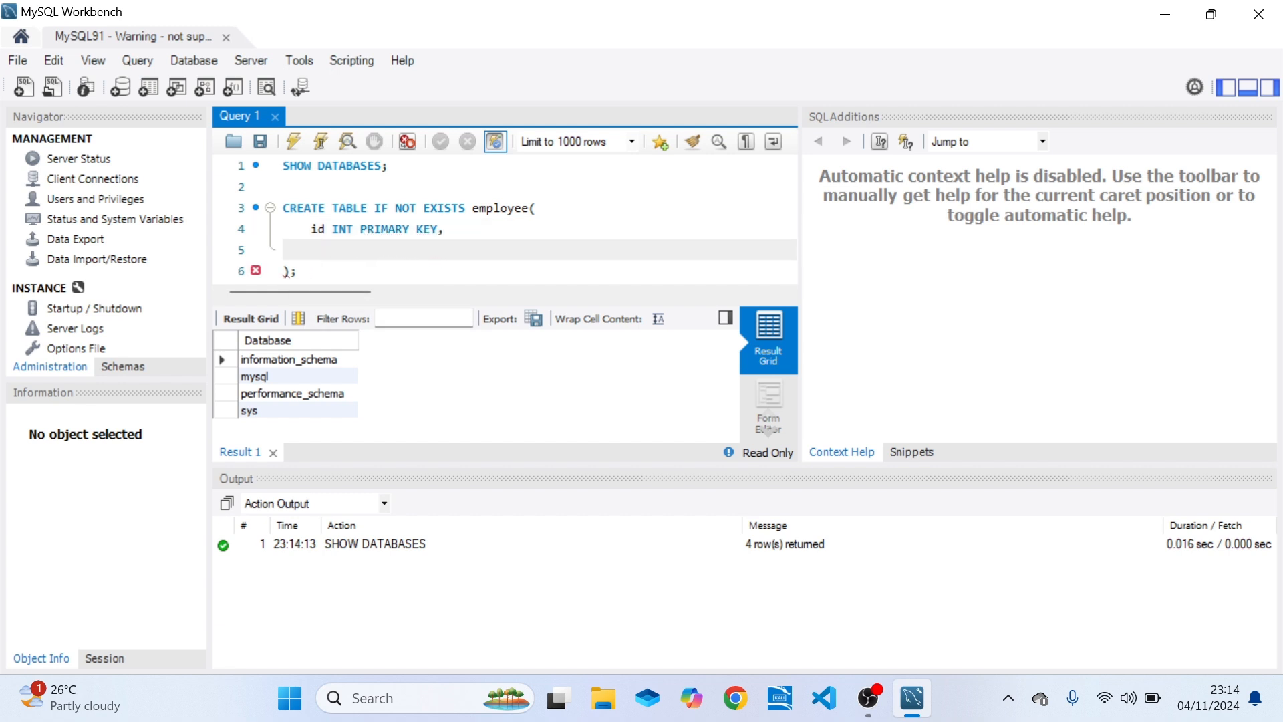
Add the column `name` VARCHAR(50) NOT NULL to the employee table definition and try to run the CREATE TABLE statement.
text(name)
key(Left)
key(Left)
key(Left)
key(Left)
text(`)
key(Right)
key(Right)
key(Right)
key(Right)
text(`)
key(Right)
text(VARCHAR()
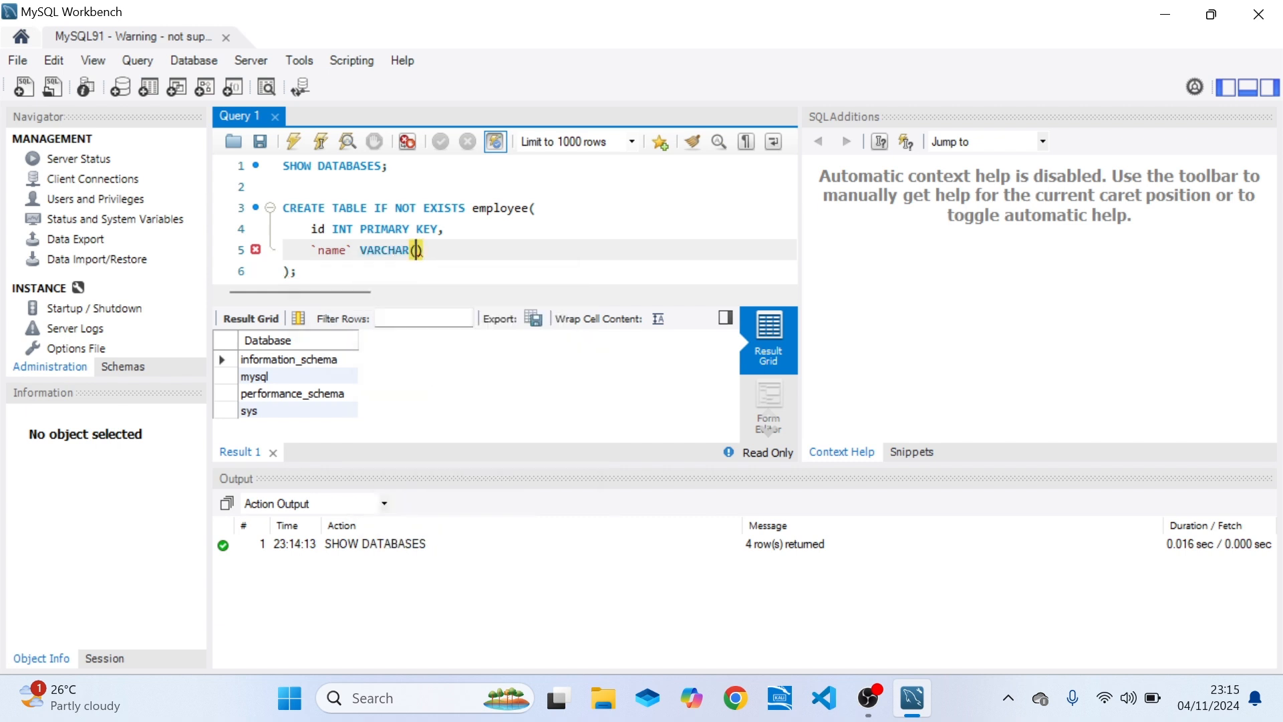
text(50) NOT NULL)
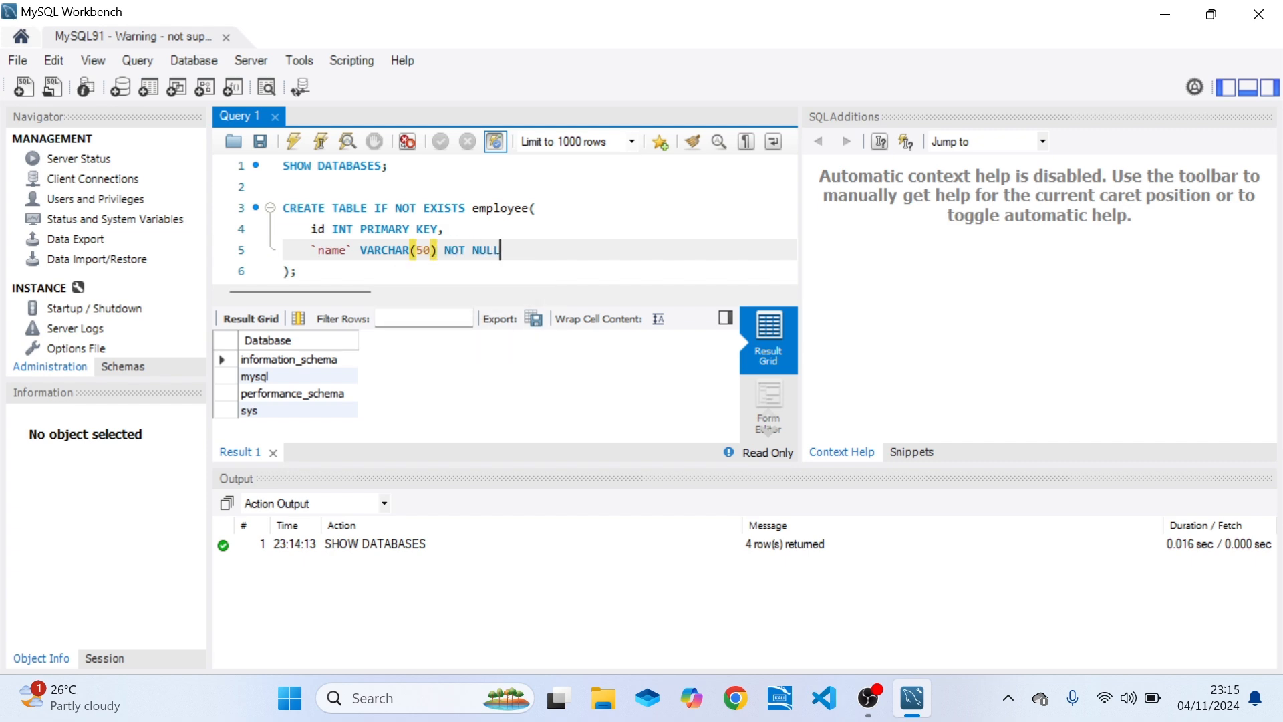
click(366, 250)
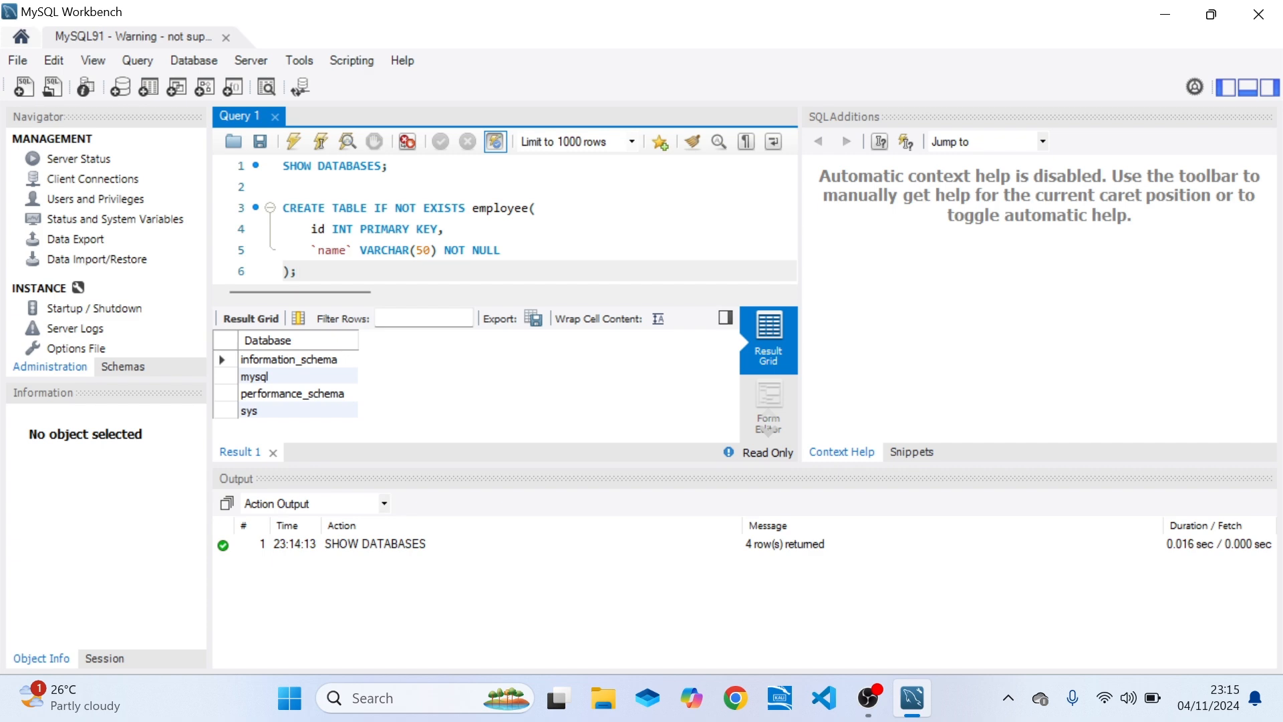
click(321, 141)
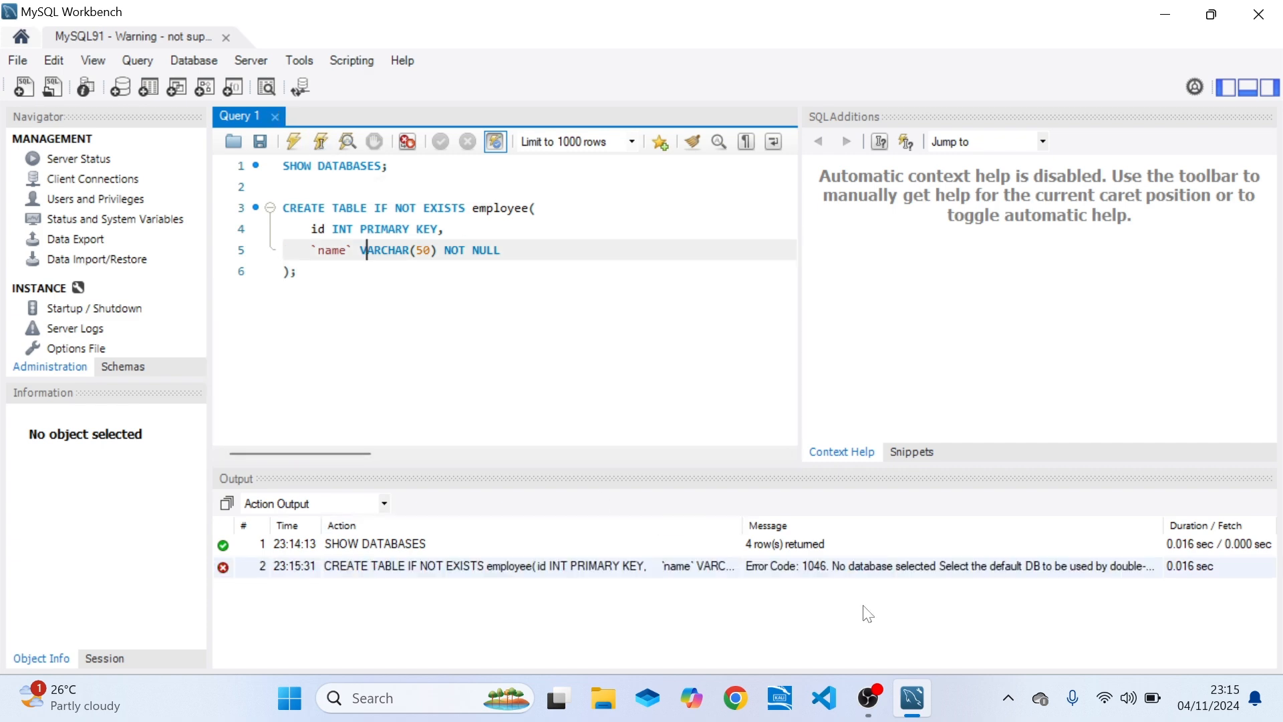
click(284, 187)
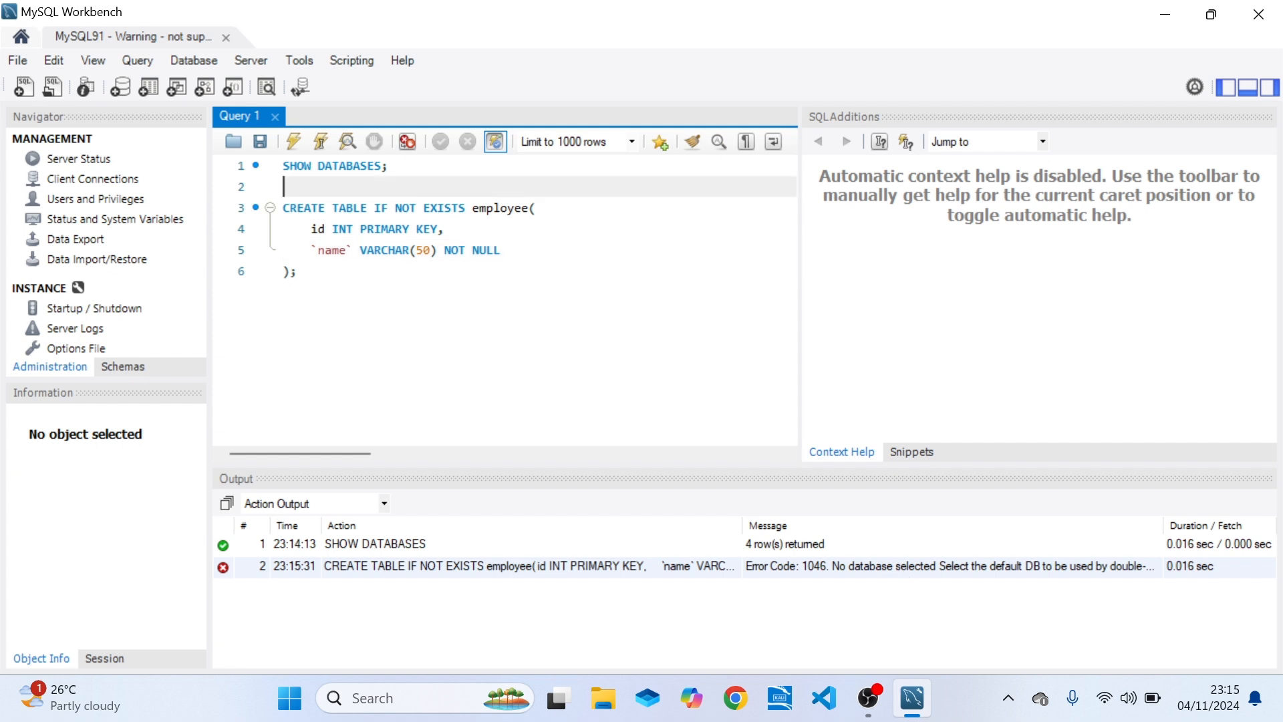
key(Return)
key(Up)
key(Return)
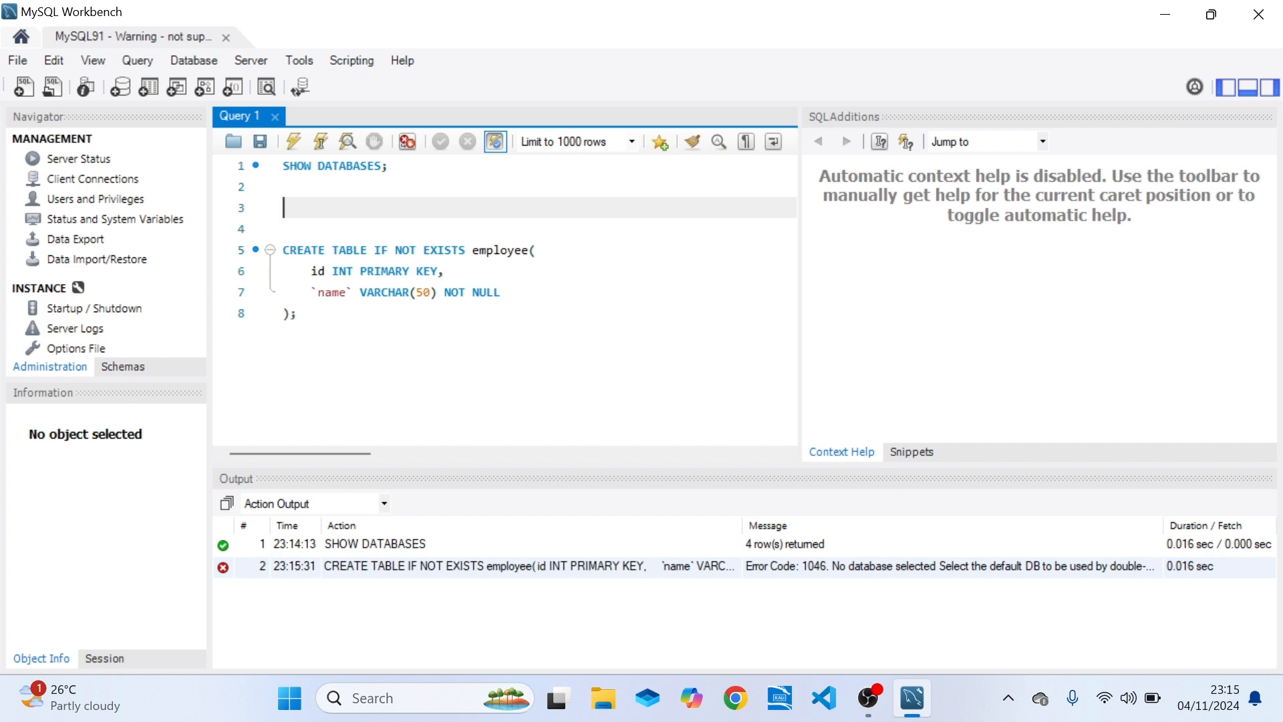
text(SHOW DATA)
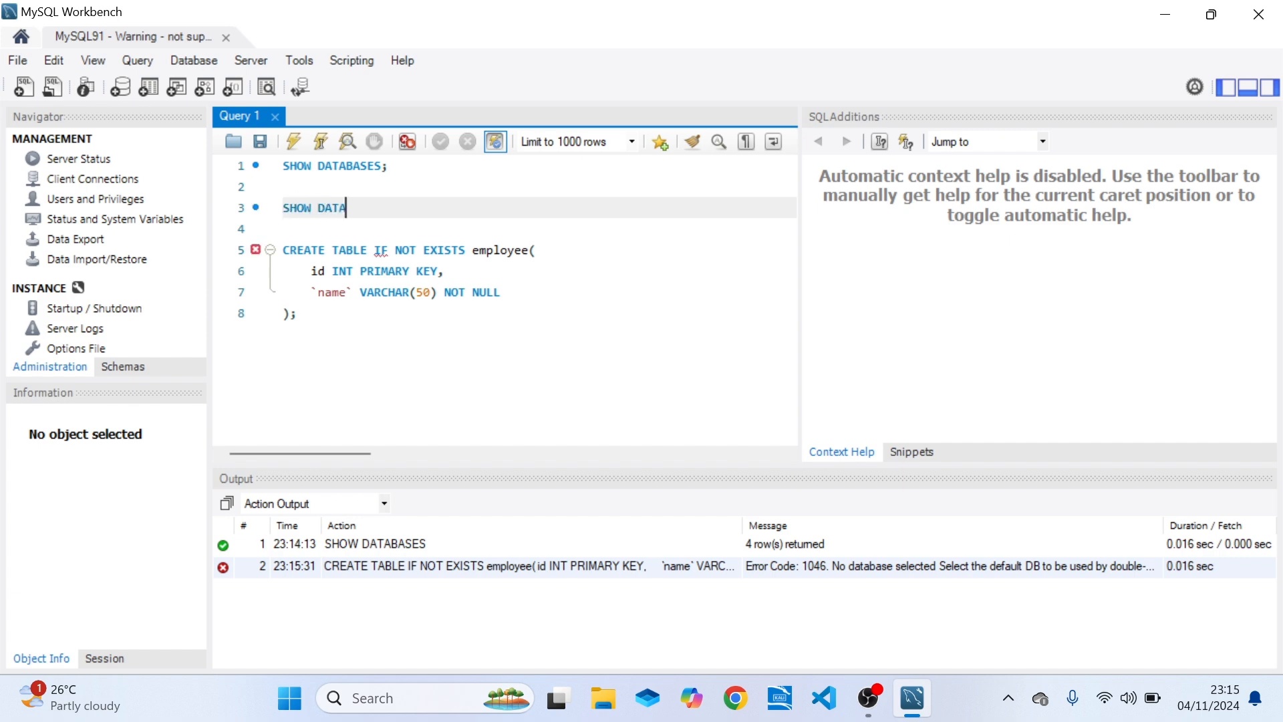
text(BASES)
key(ctrl+z)
Run the existing SHOW DATABASES statement again and examine the listed databases.
click(353, 165)
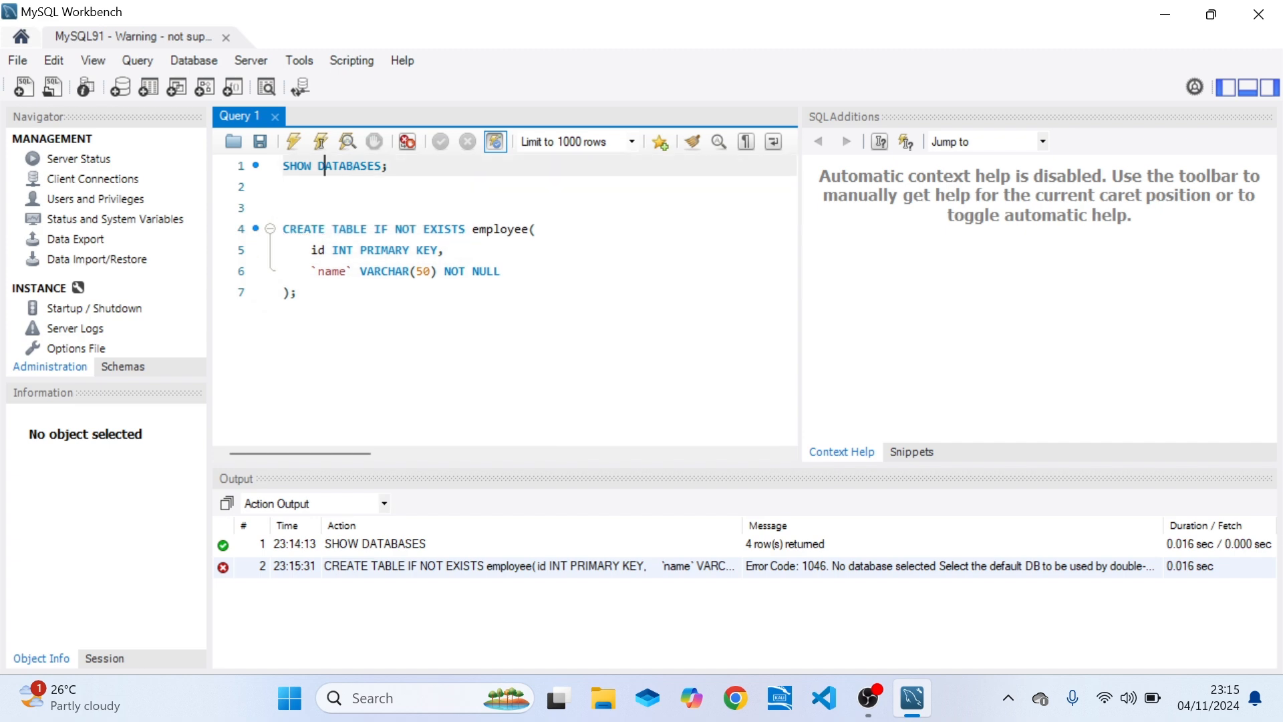
click(322, 141)
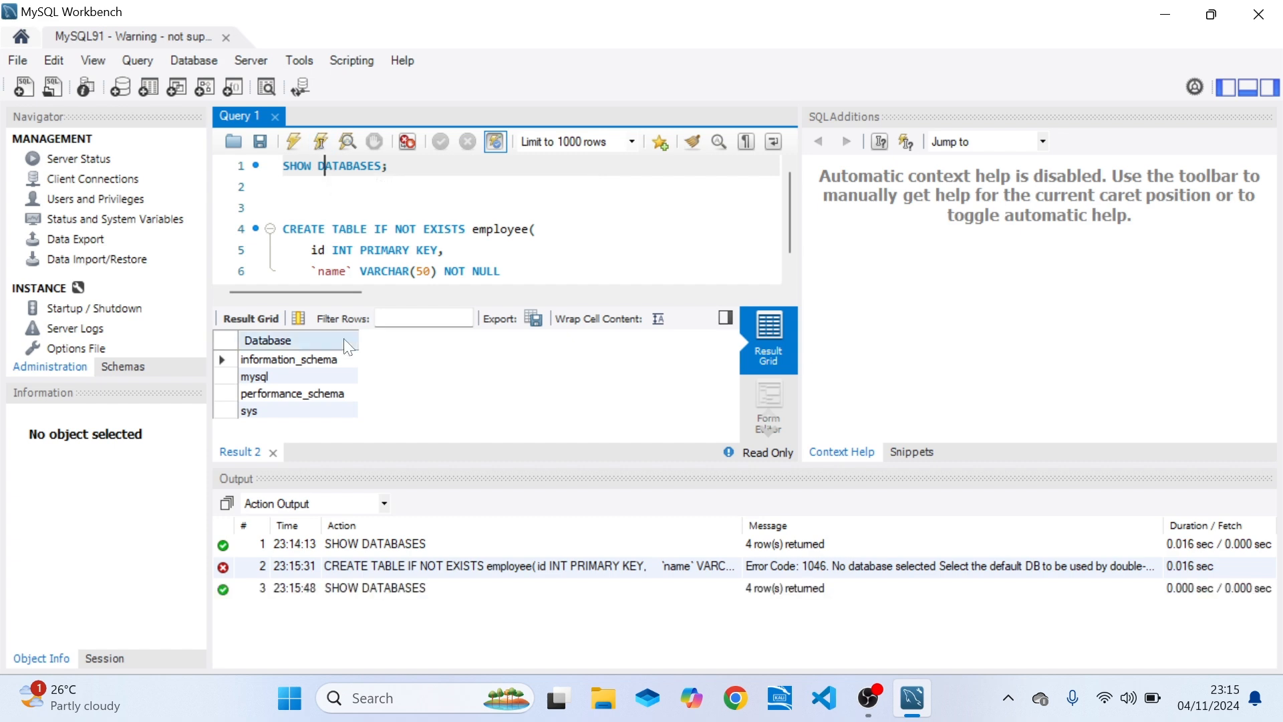
click(267, 375)
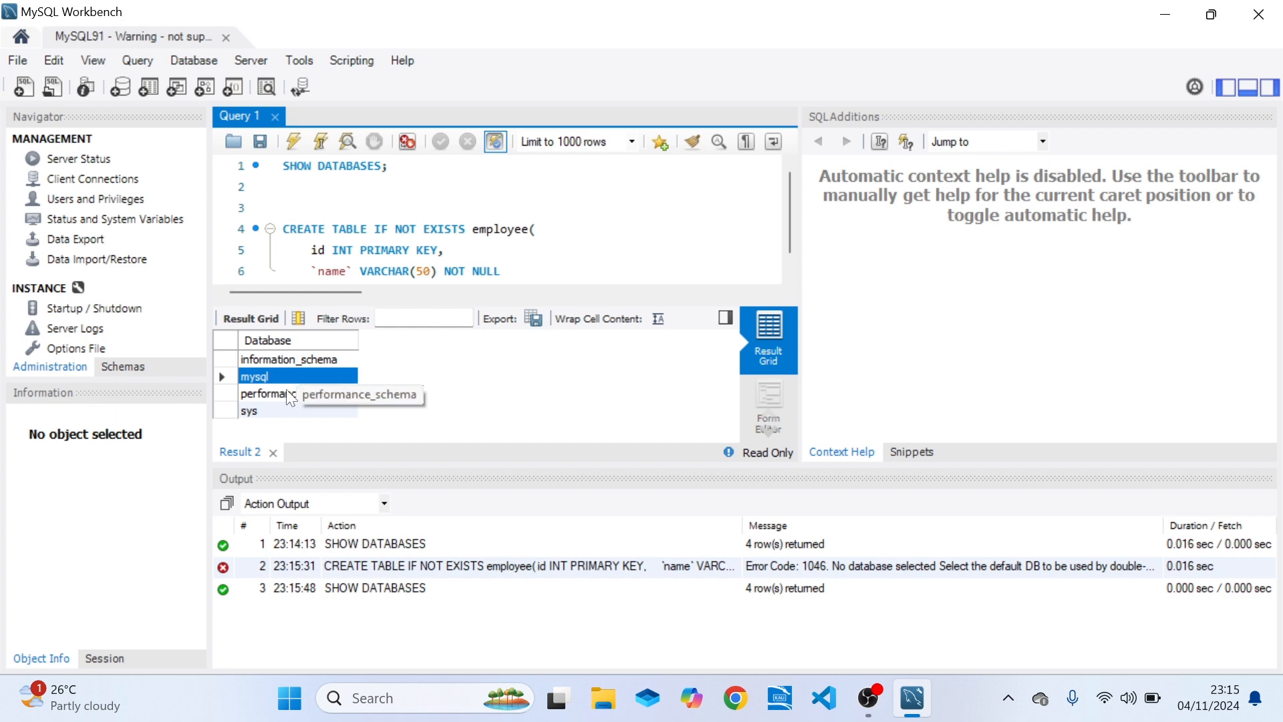
Insert the statement CREATE DATABASE education; above the CREATE TABLE statement and run it.
click(290, 207)
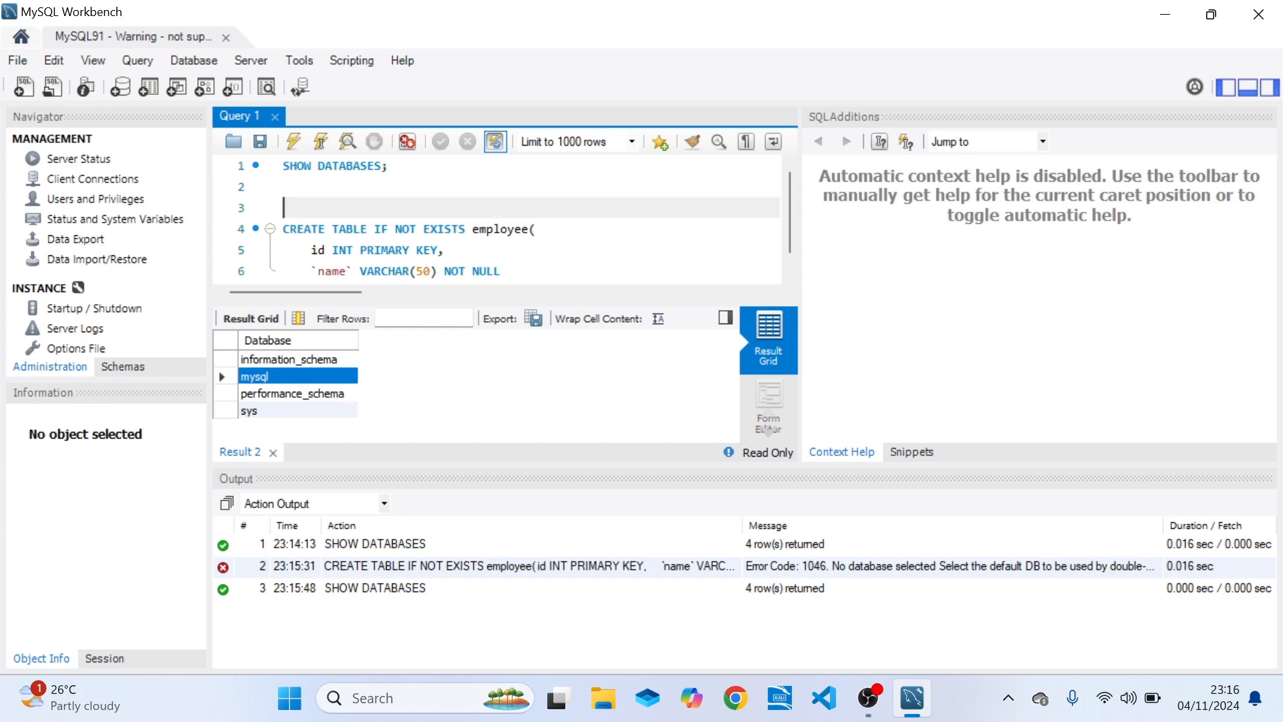
click(288, 187)
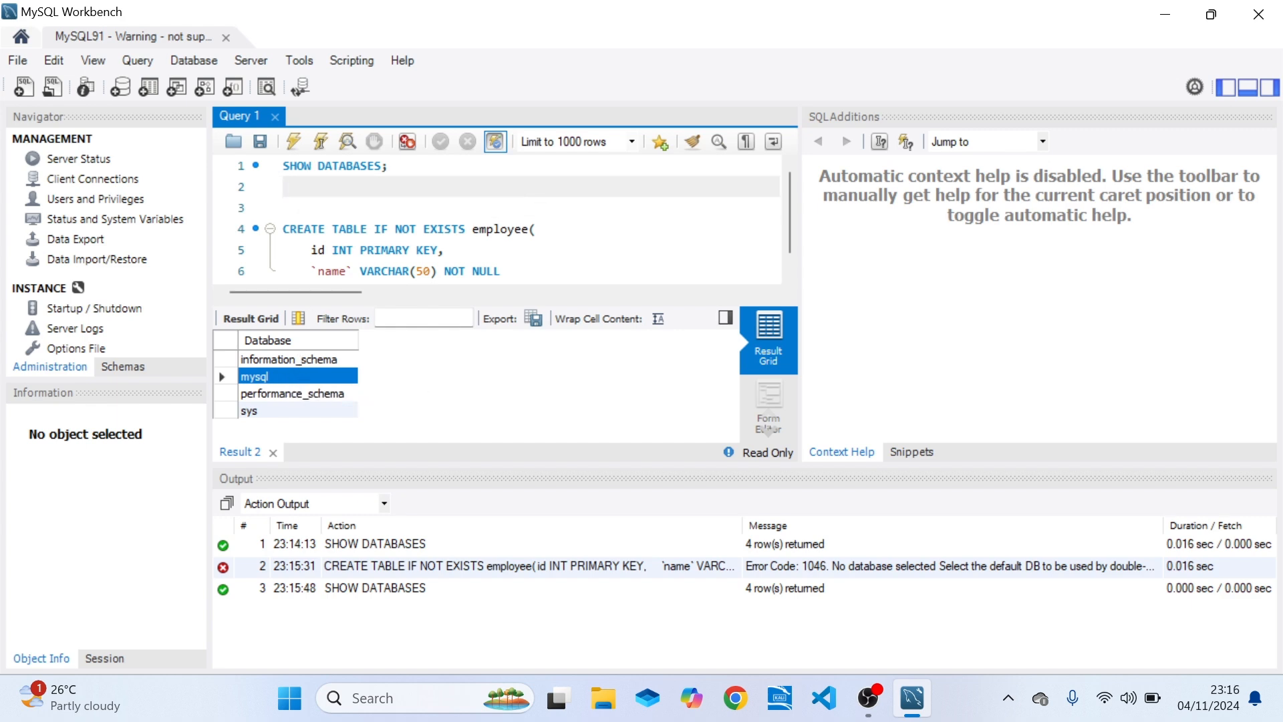
key(Return)
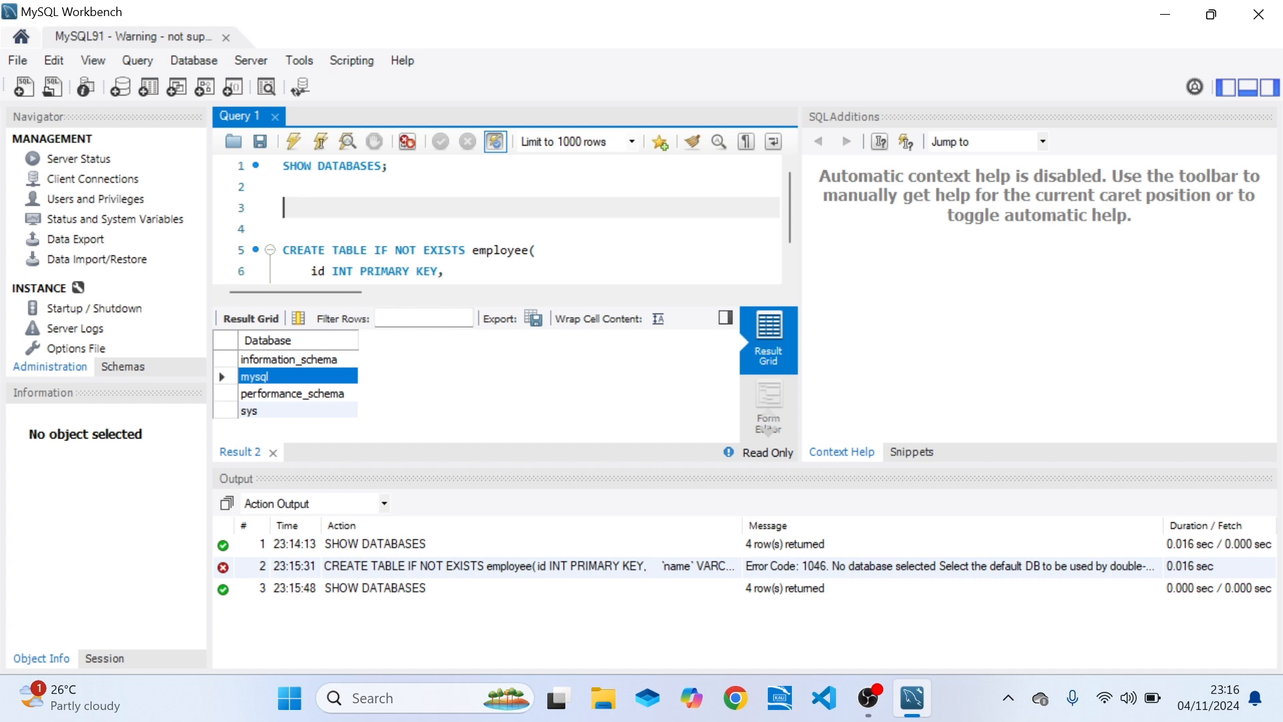
text(CREATE)
text(DATABASES)
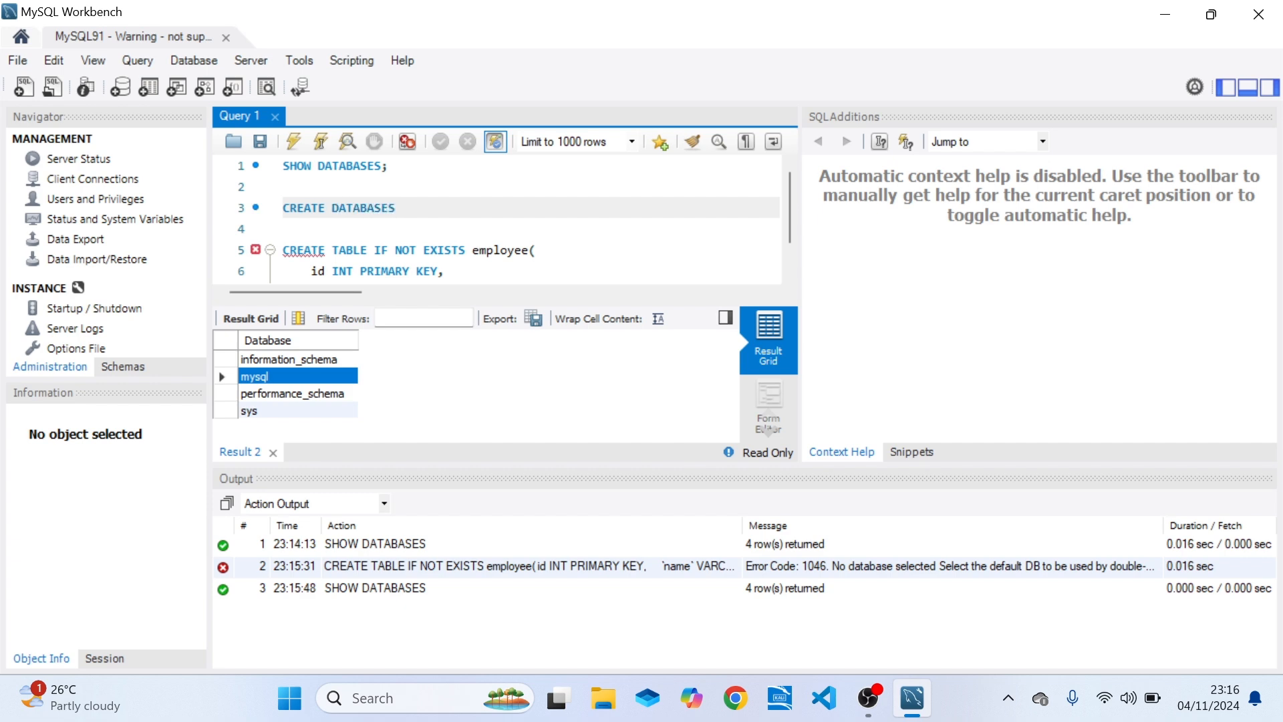
key(BackSpace)
text(education;)
click(314, 141)
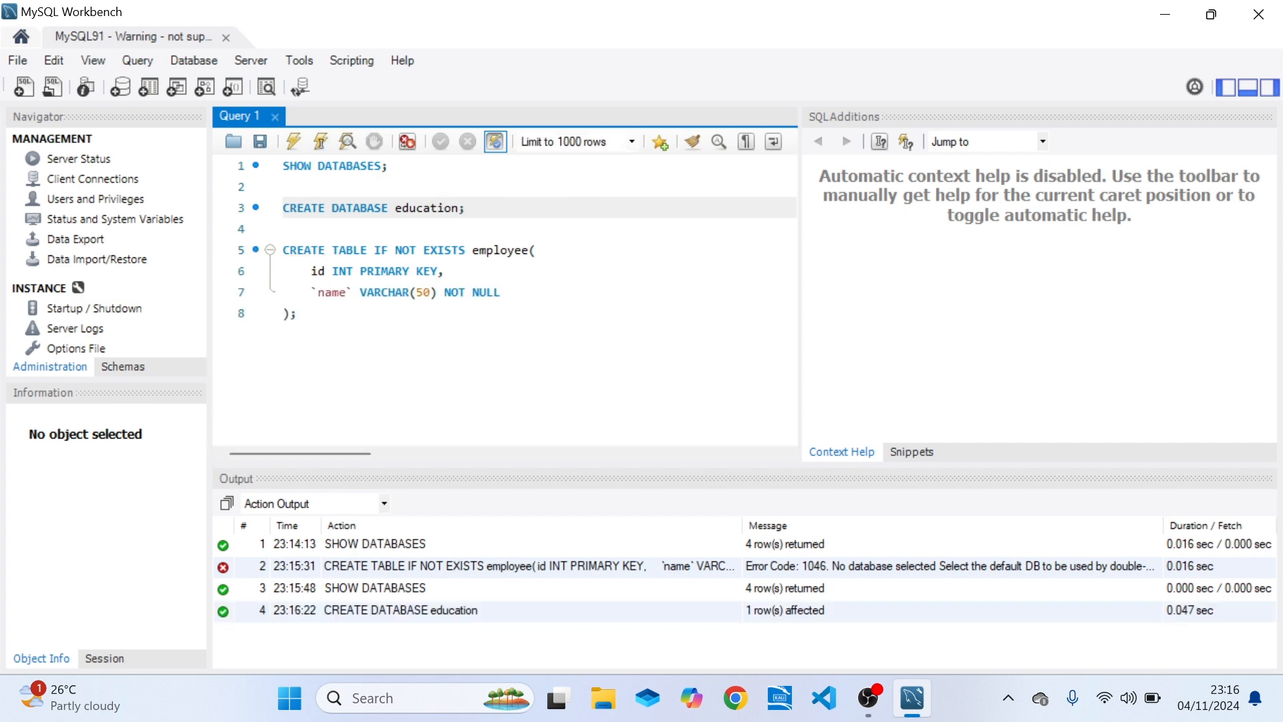
Write and run USE education; below the database creation, and run the CREATE TABLE statement for employee.
key(Return)
key(Return)
text(USE )
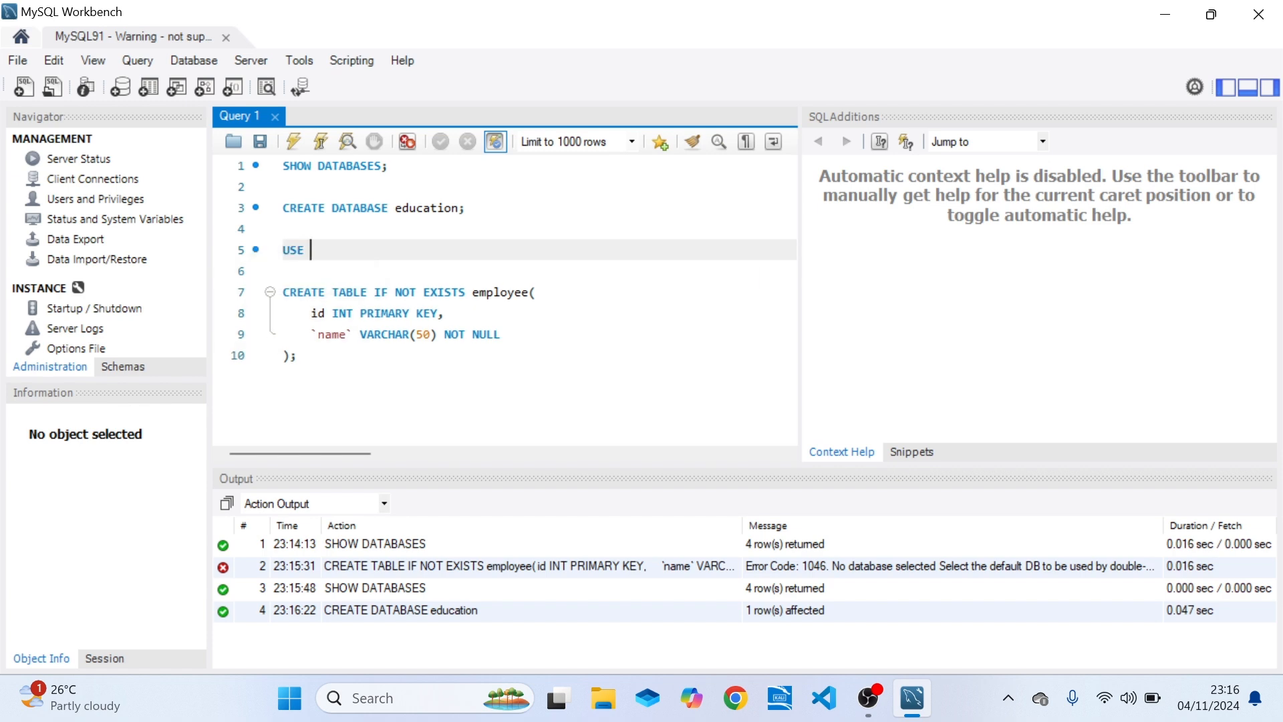
text(education)
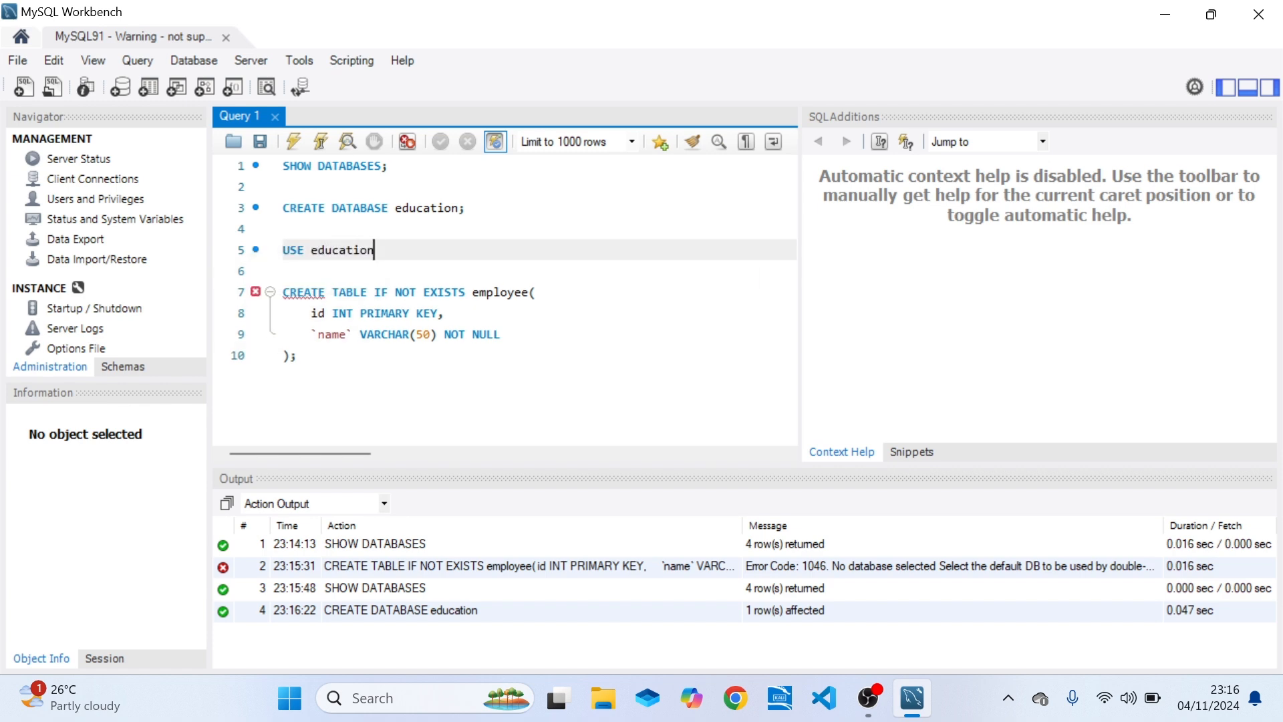
text(;)
click(341, 137)
click(374, 313)
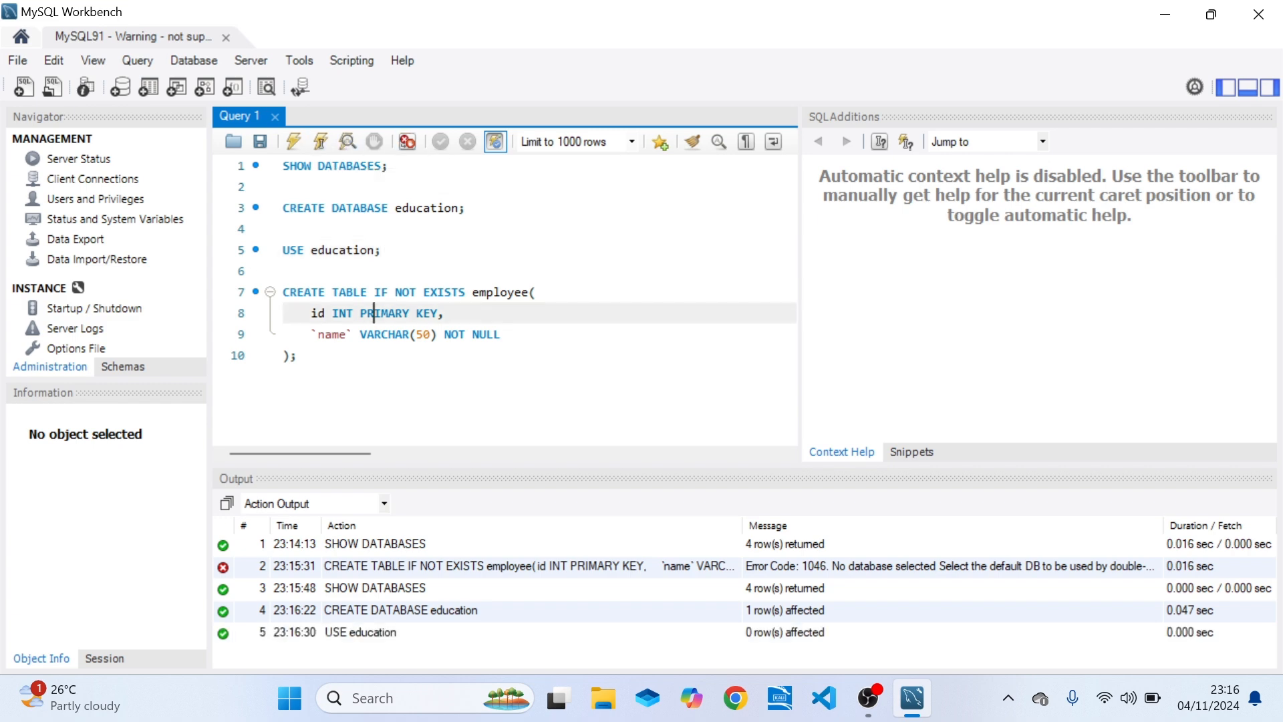
click(321, 142)
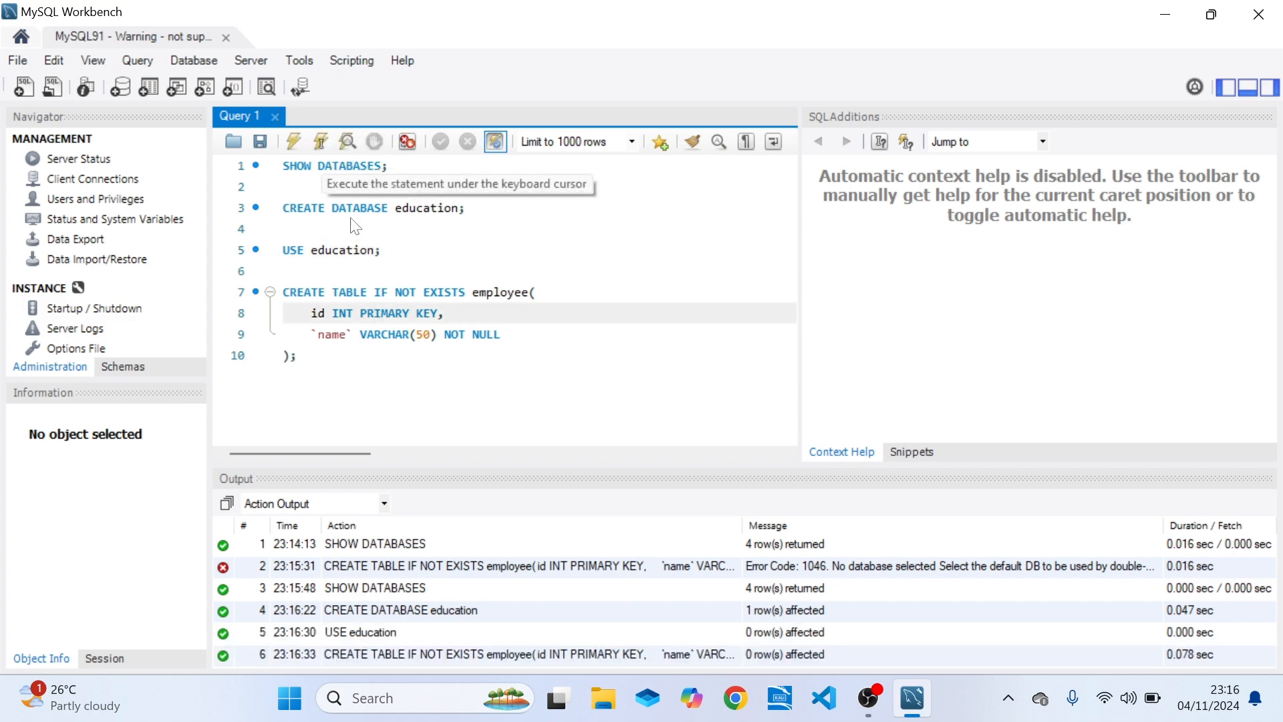
Add the statement SELECT * FROM employee; below the table definition, run it and examine the returned columns.
click(383, 361)
key(Return)
key(Return)
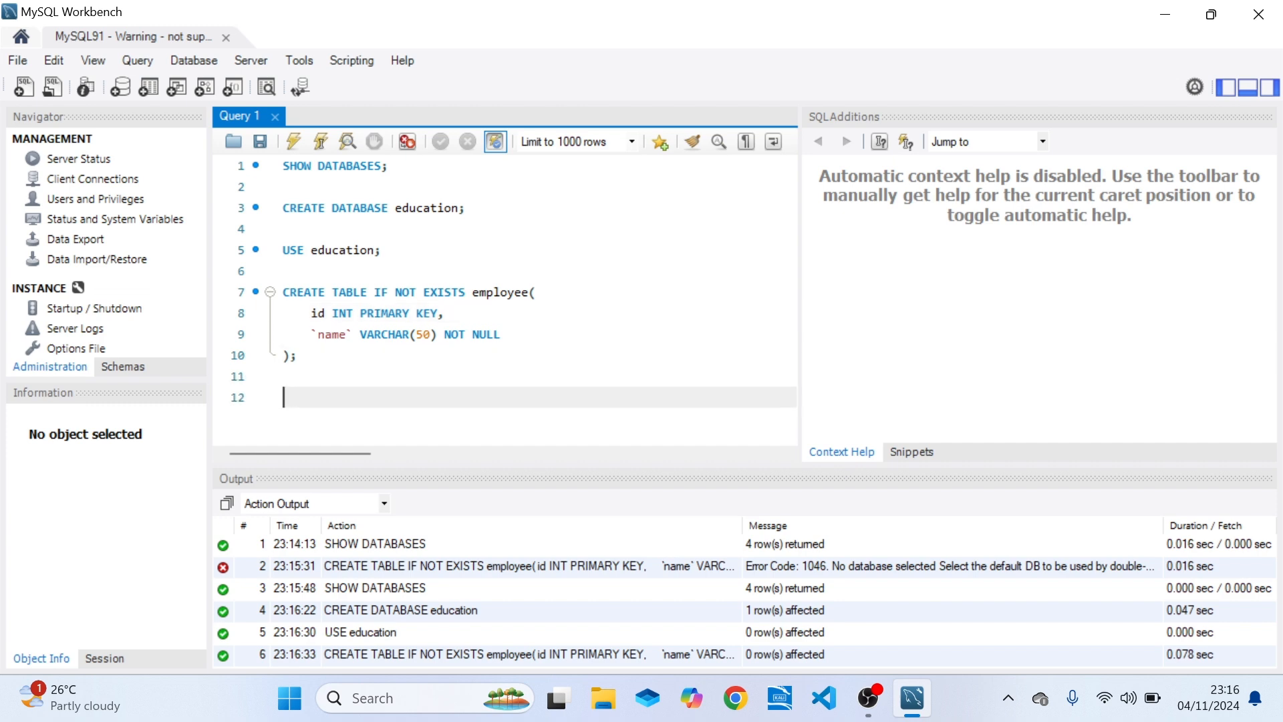
text(SELECT * FROM )
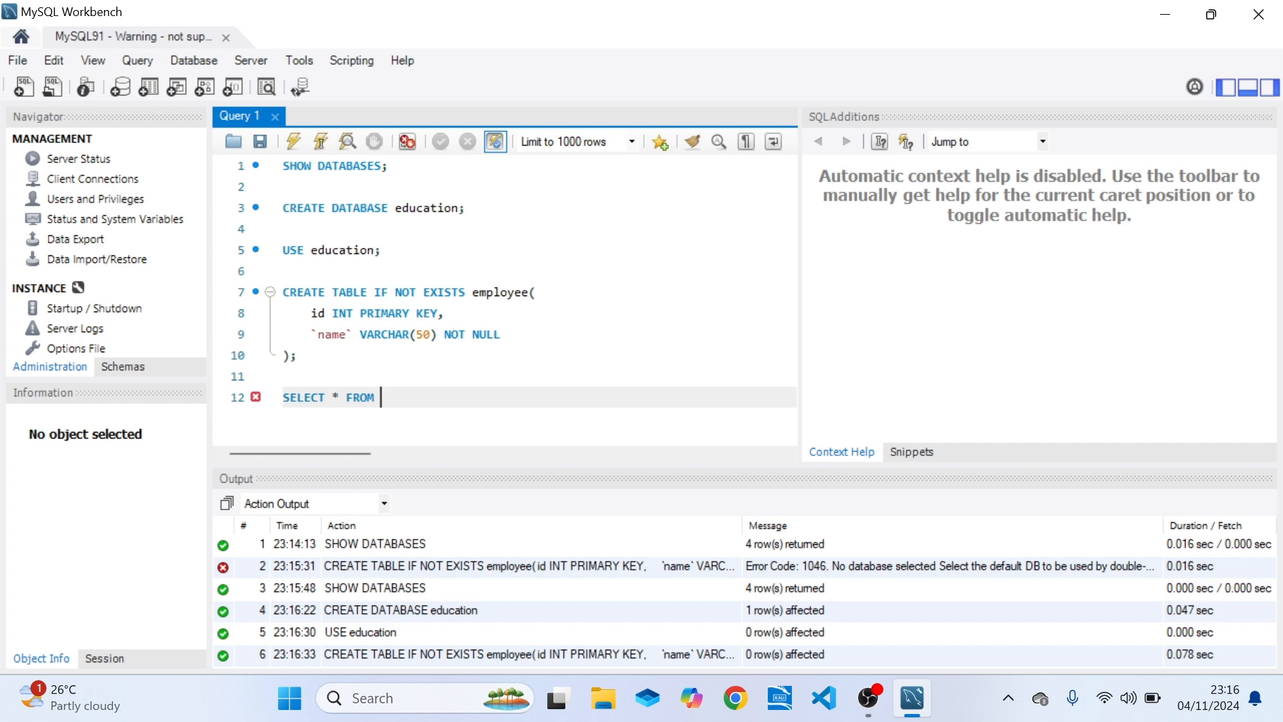
text(employee;)
key(ctrl+Return)
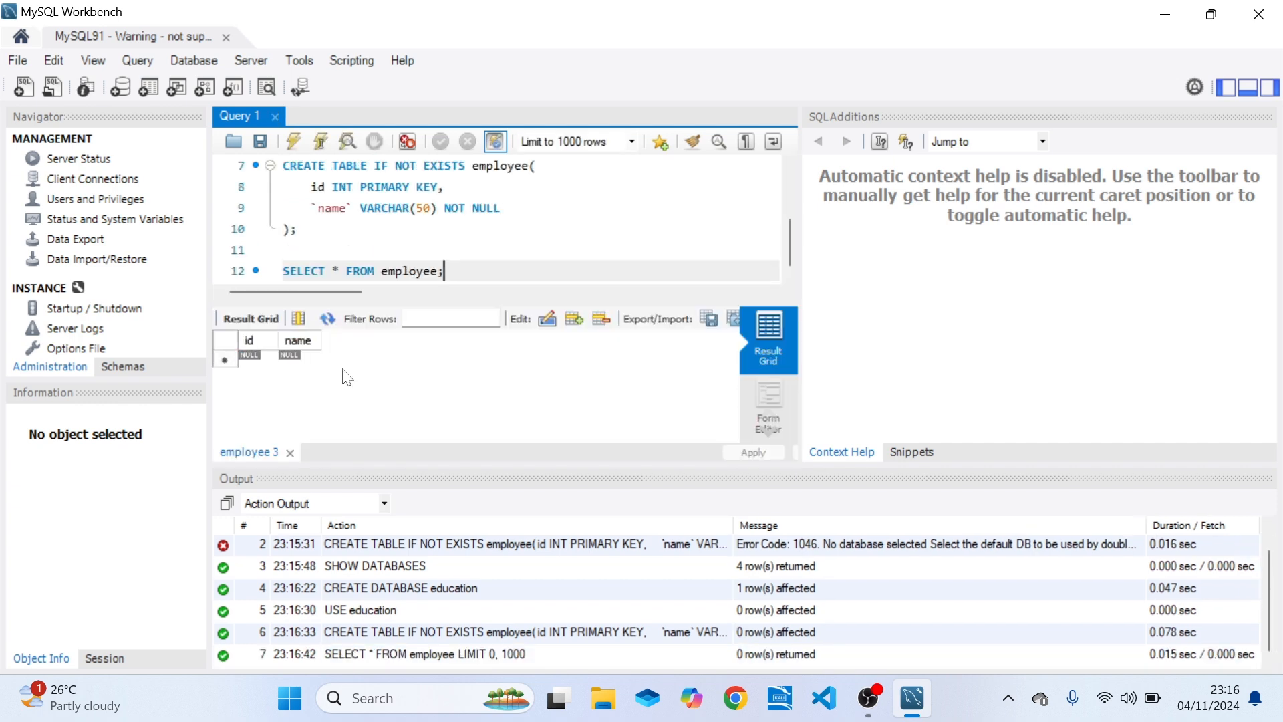
click(254, 341)
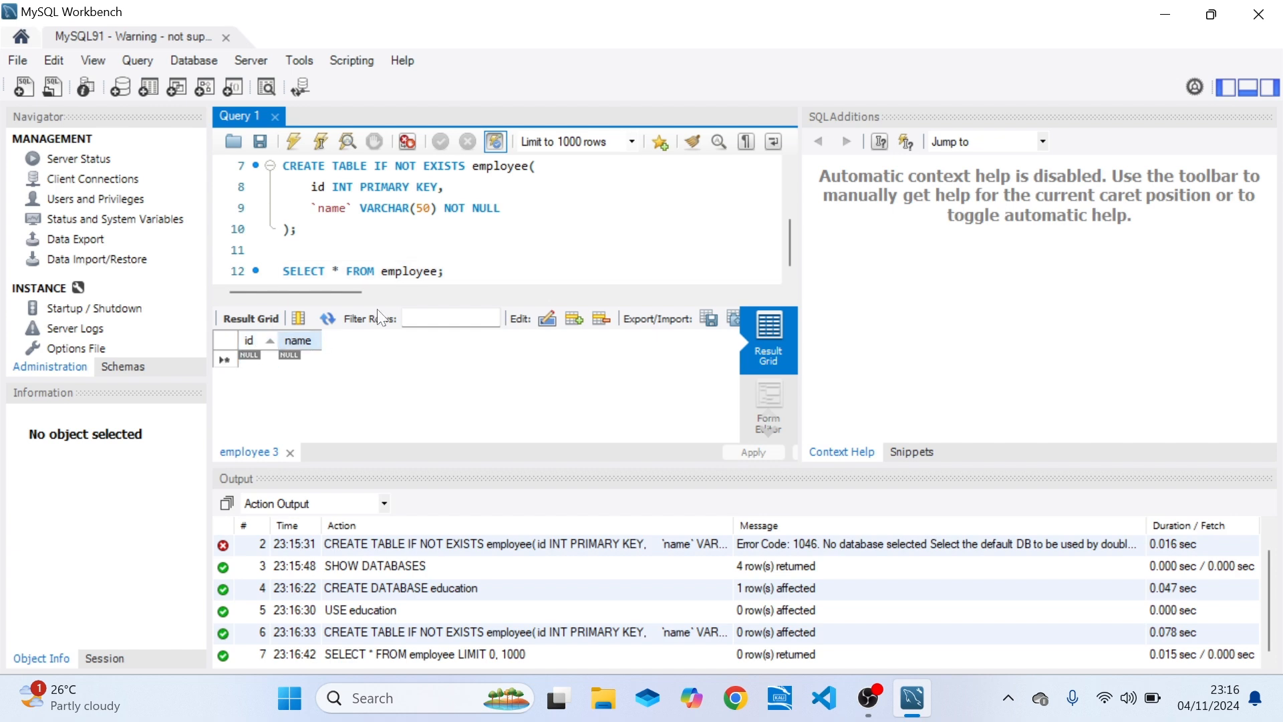
Start an INSERT INTO employee statement with an empty pair of parentheses below the SELECT statement.
click(468, 271)
key(Return)
key(Return)
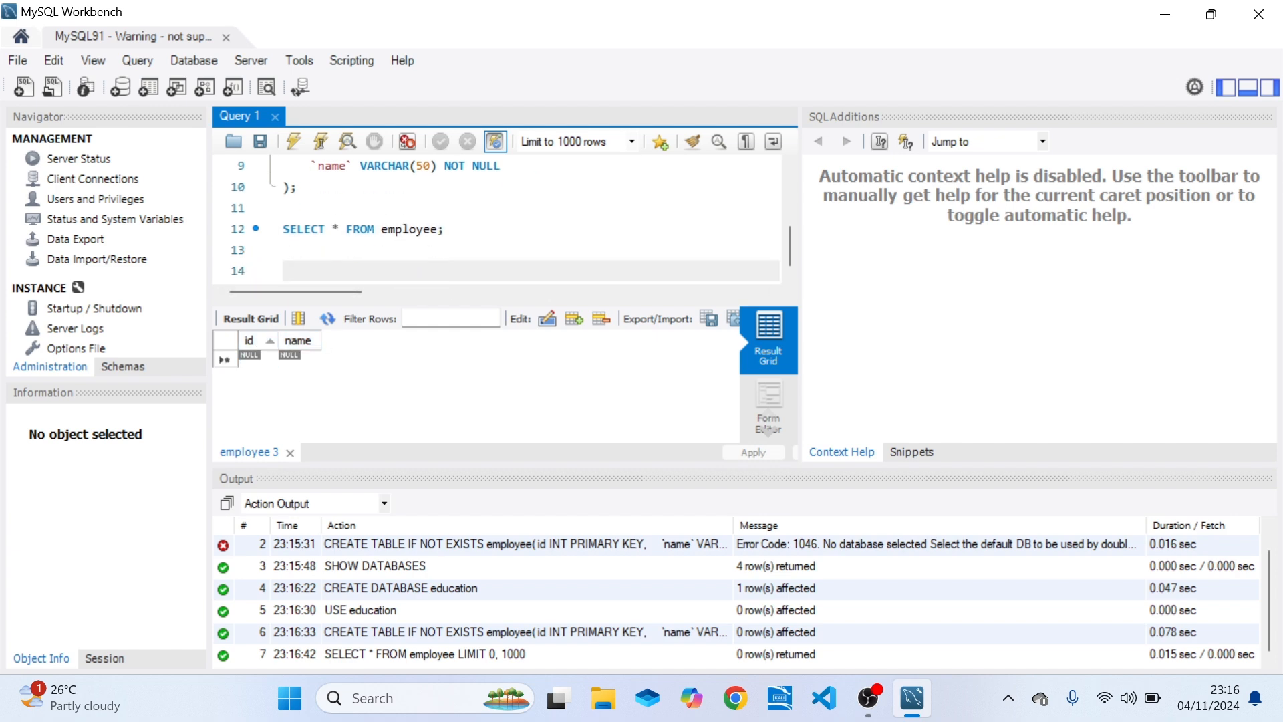
text(INSERT INTO em)
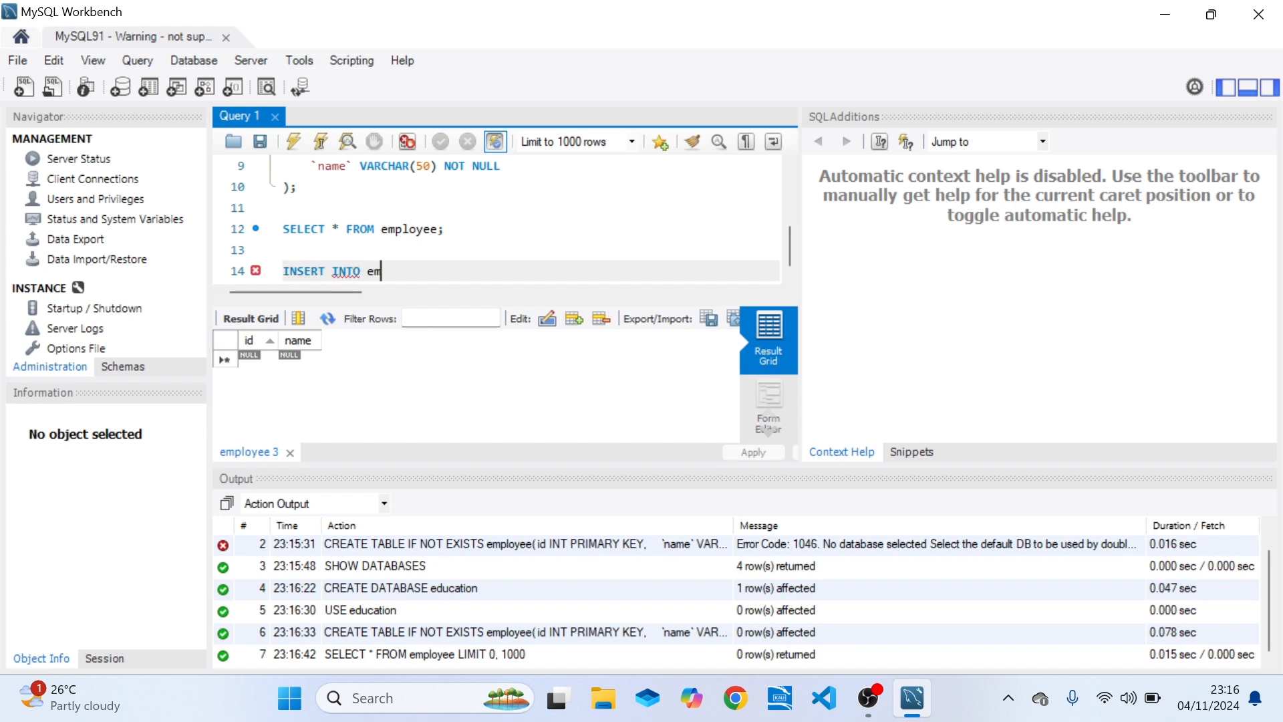
text(ployee())
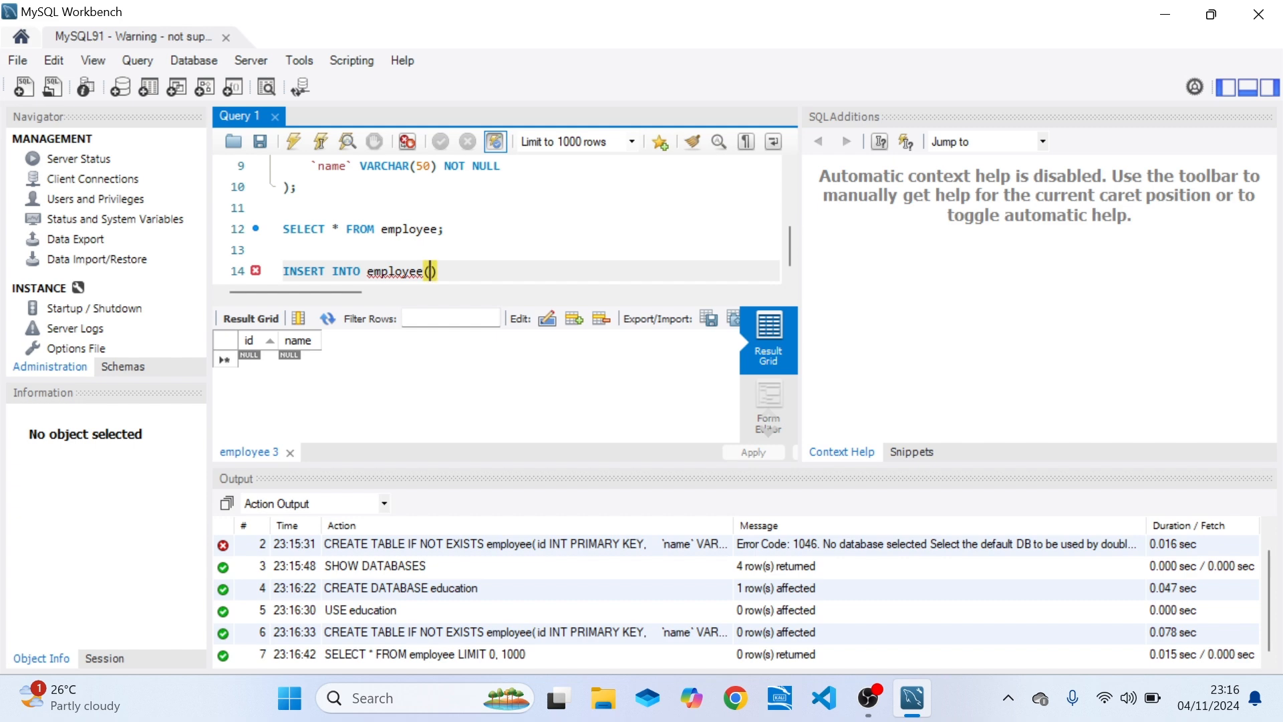
text(;)
Fill the parentheses with the value 1 and the employee's full name in double quotes, and end the statement with a semicolon.
text(1, '")
key(Left)
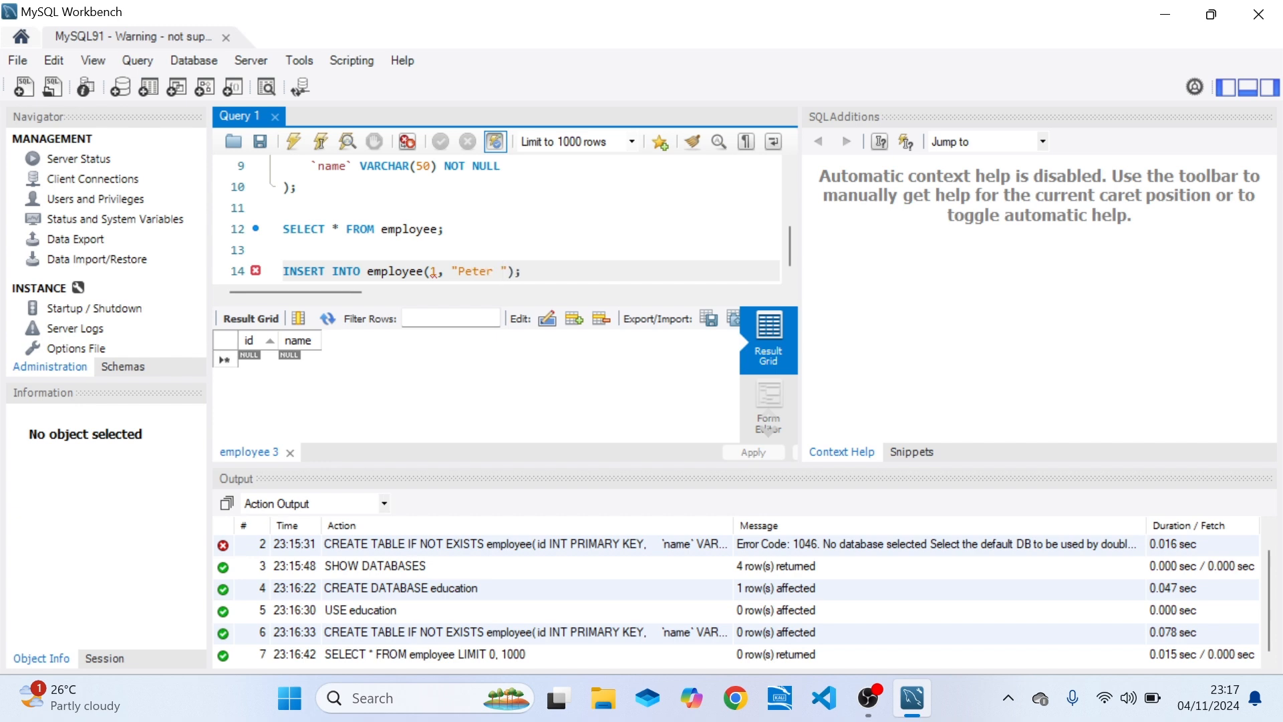
key(End)
Insert an empty column list and the keyword VALUE between the table name employee and the values.
click(437, 271)
click(423, 272)
text(employee)
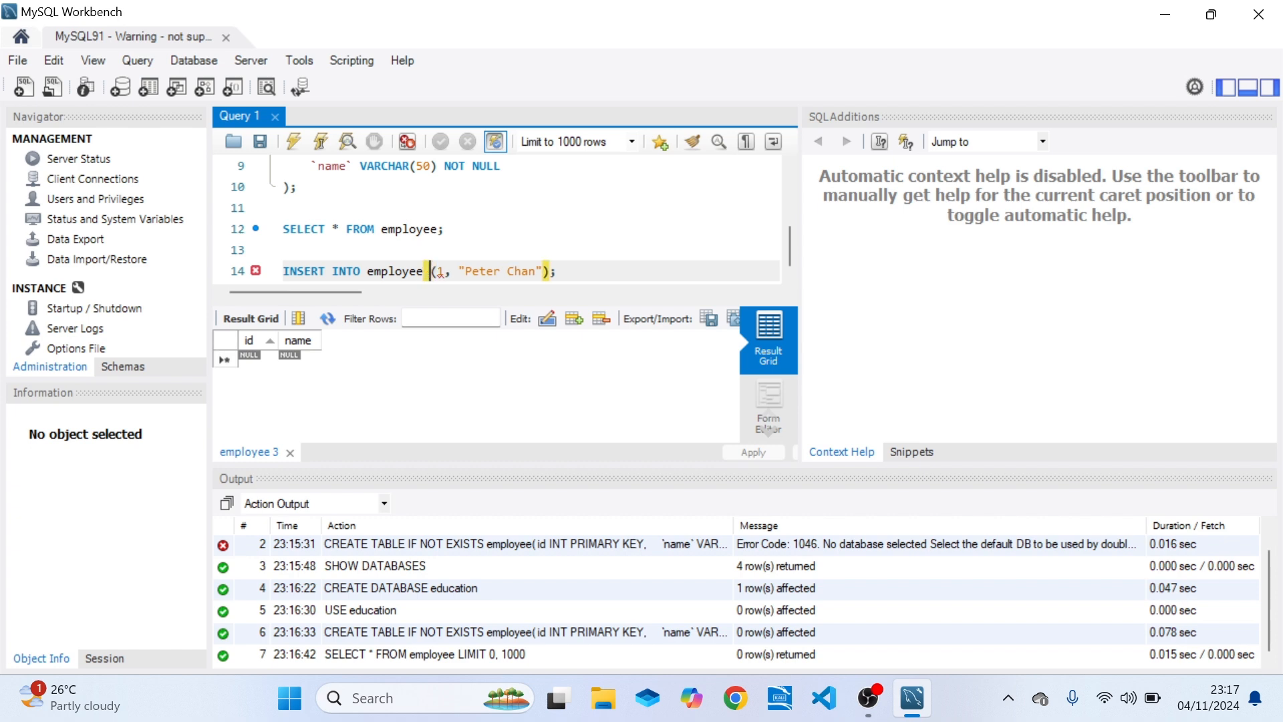
text(())
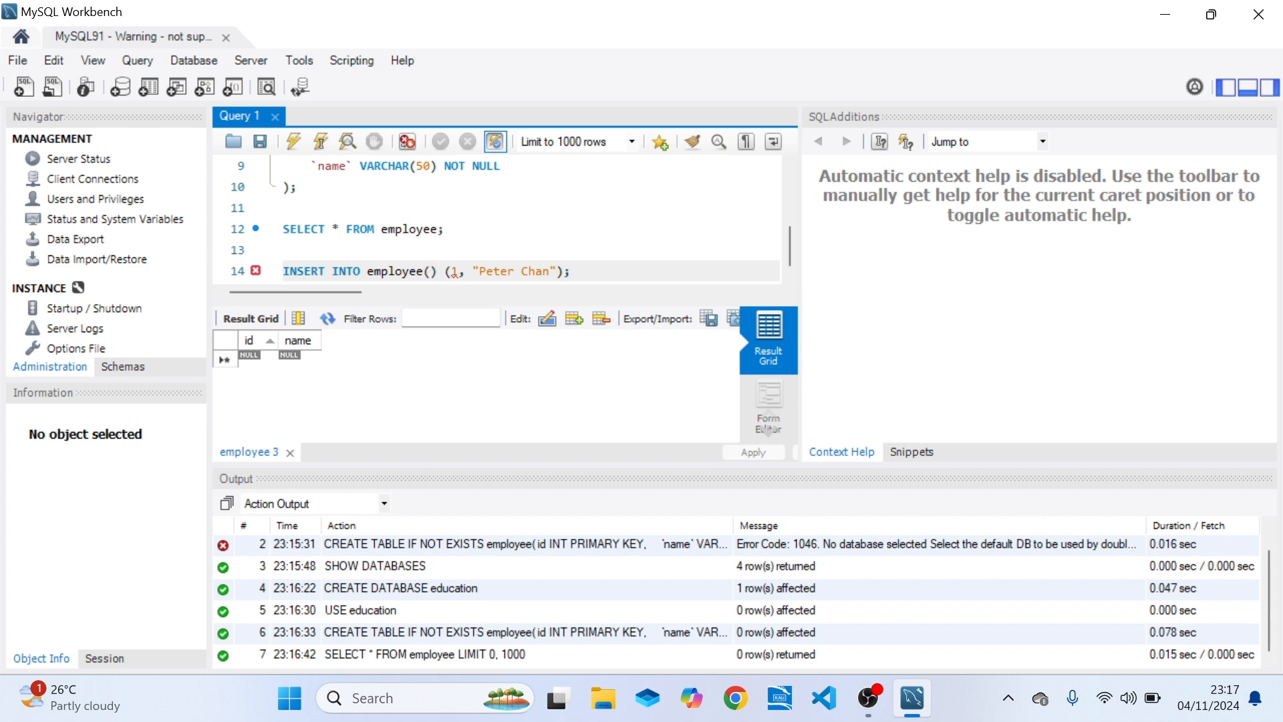
text( VALUE)
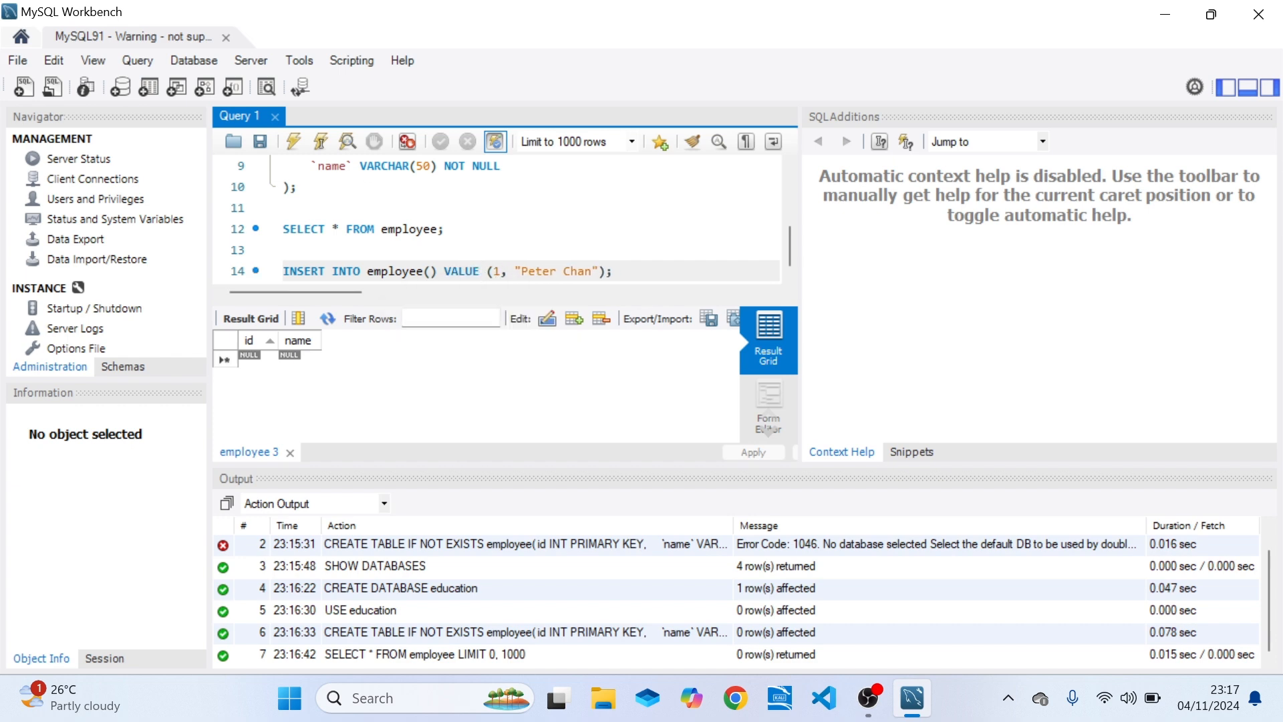
Enter the columns id,name in the INSERT statement's column list and run the statement.
key(Left)
key(Left)
key(Left)
key(Left)
key(Left)
key(Left)
key(Left)
key(Left)
text(ID,)
key(BackSpace)
key(BackSpace)
key(BackSpace)
text(id,)
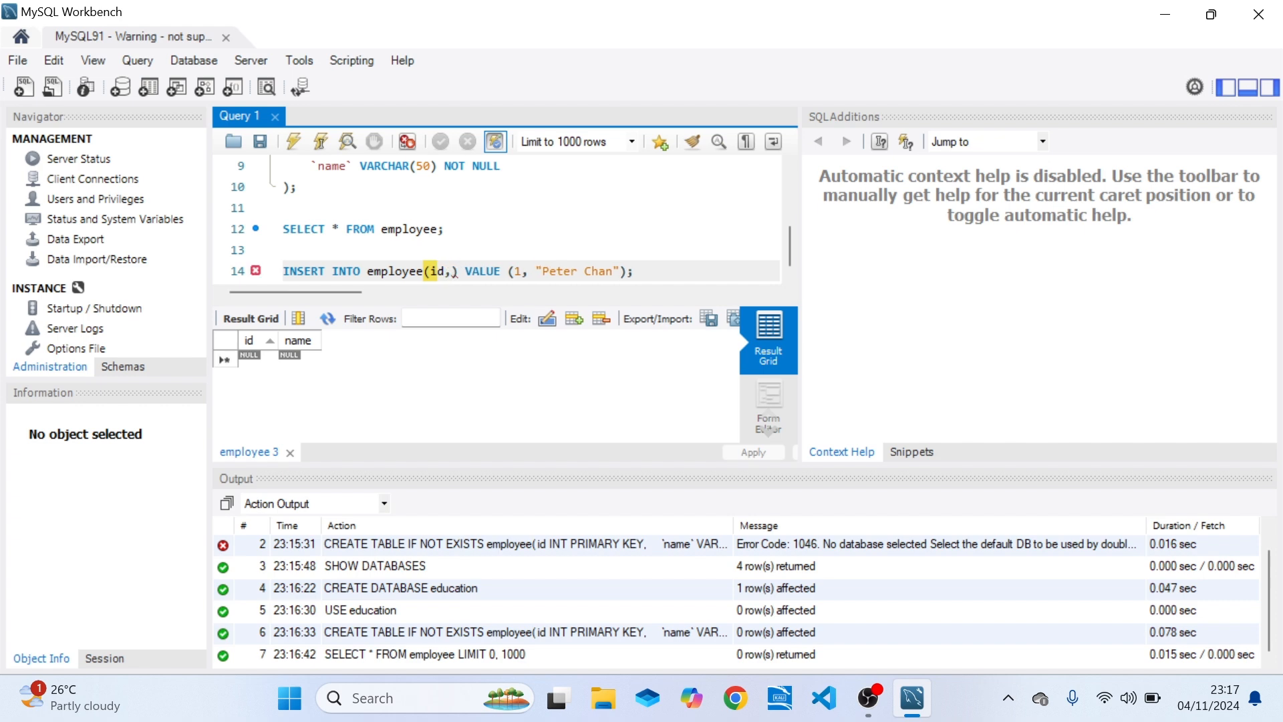
text(name)
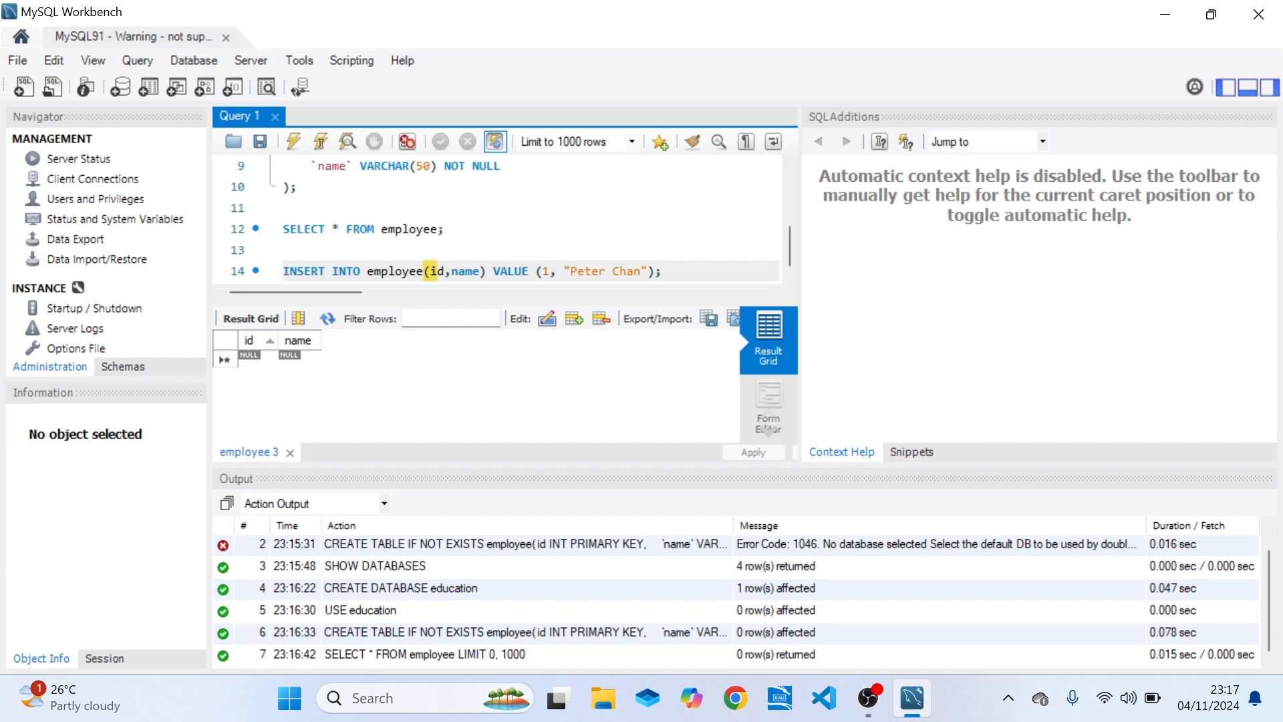
key(ctrl+Return)
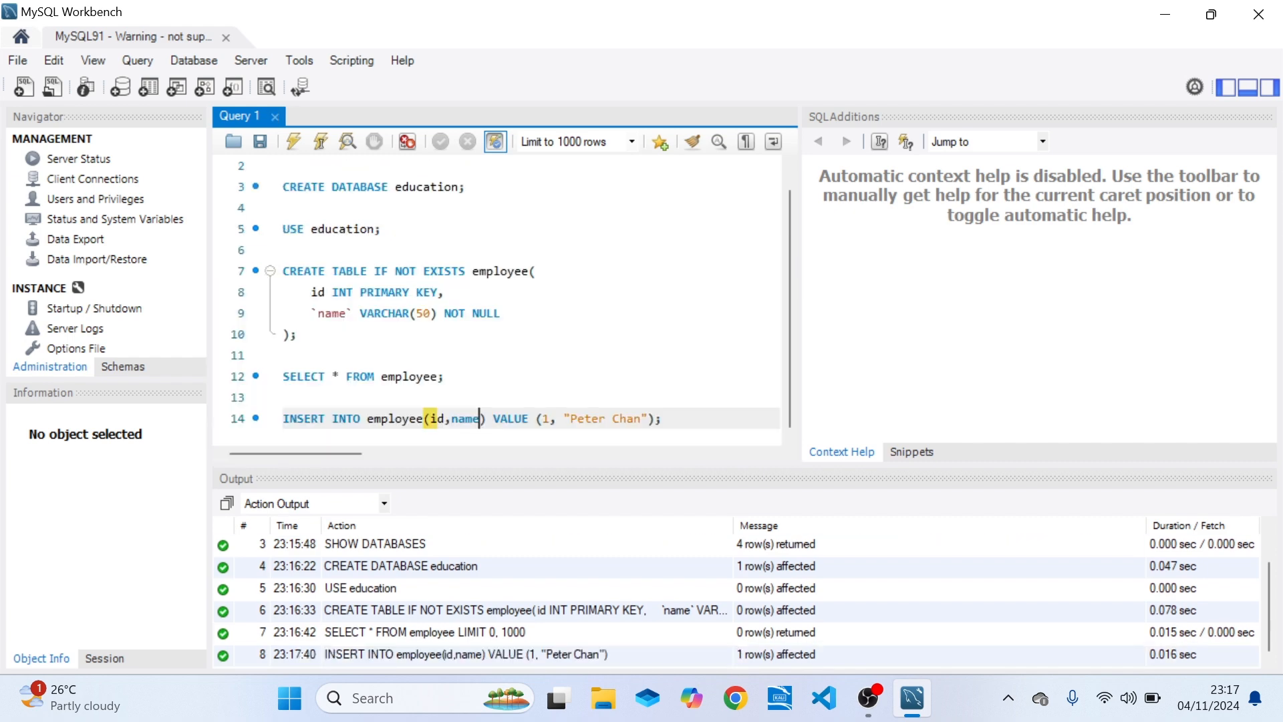
Run the SELECT * FROM employee; statement again to check the inserted row, and return to the Windows desktop.
click(443, 376)
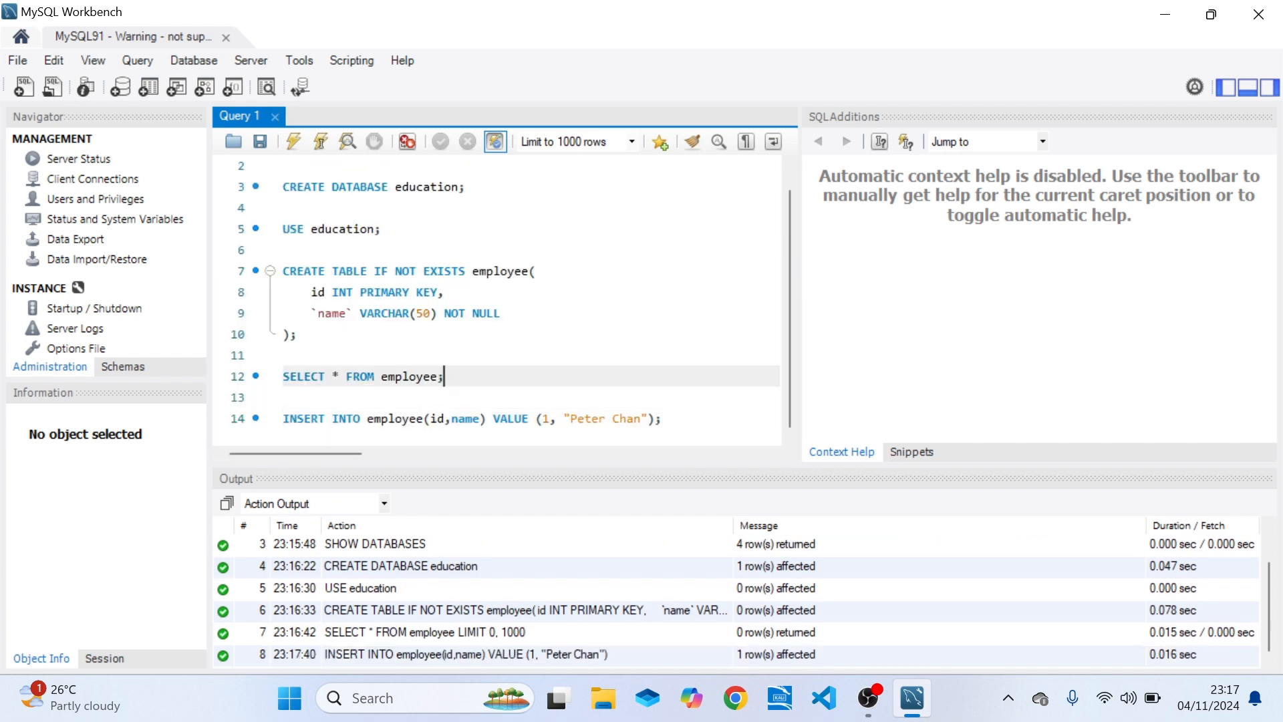
key(ctrl+Return)
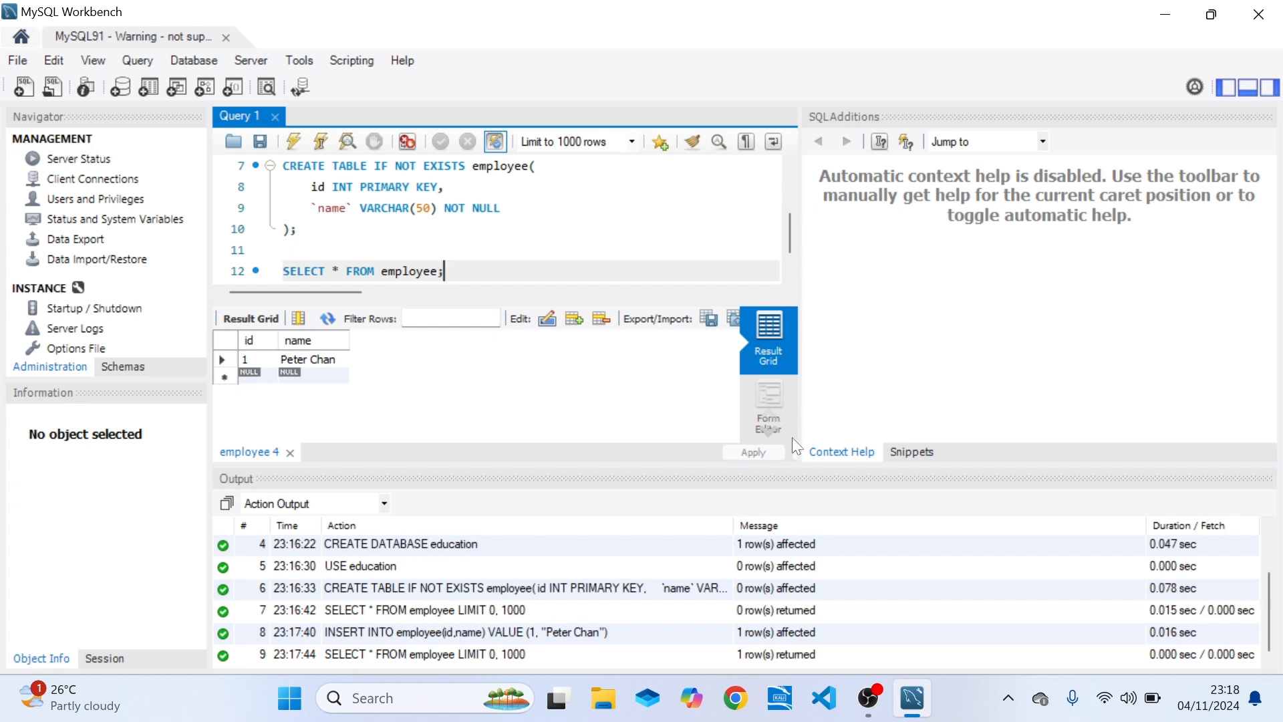
click(1281, 698)
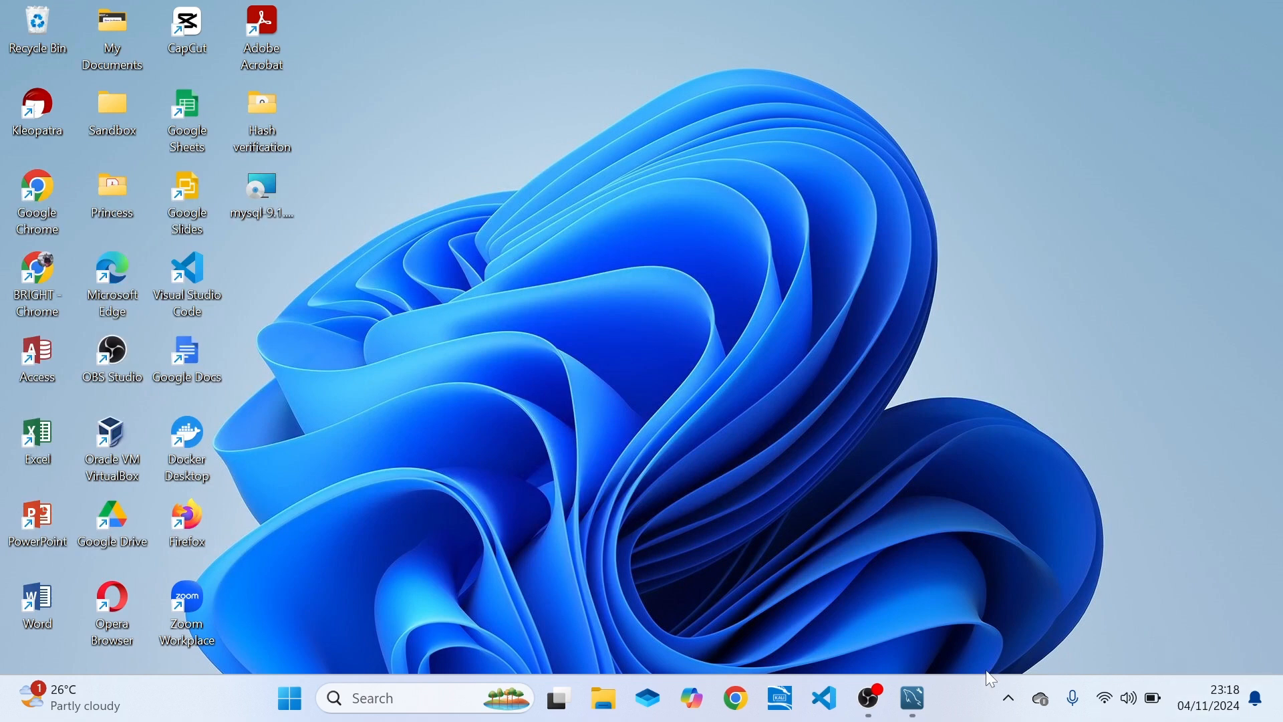
mouse_move(914, 699)
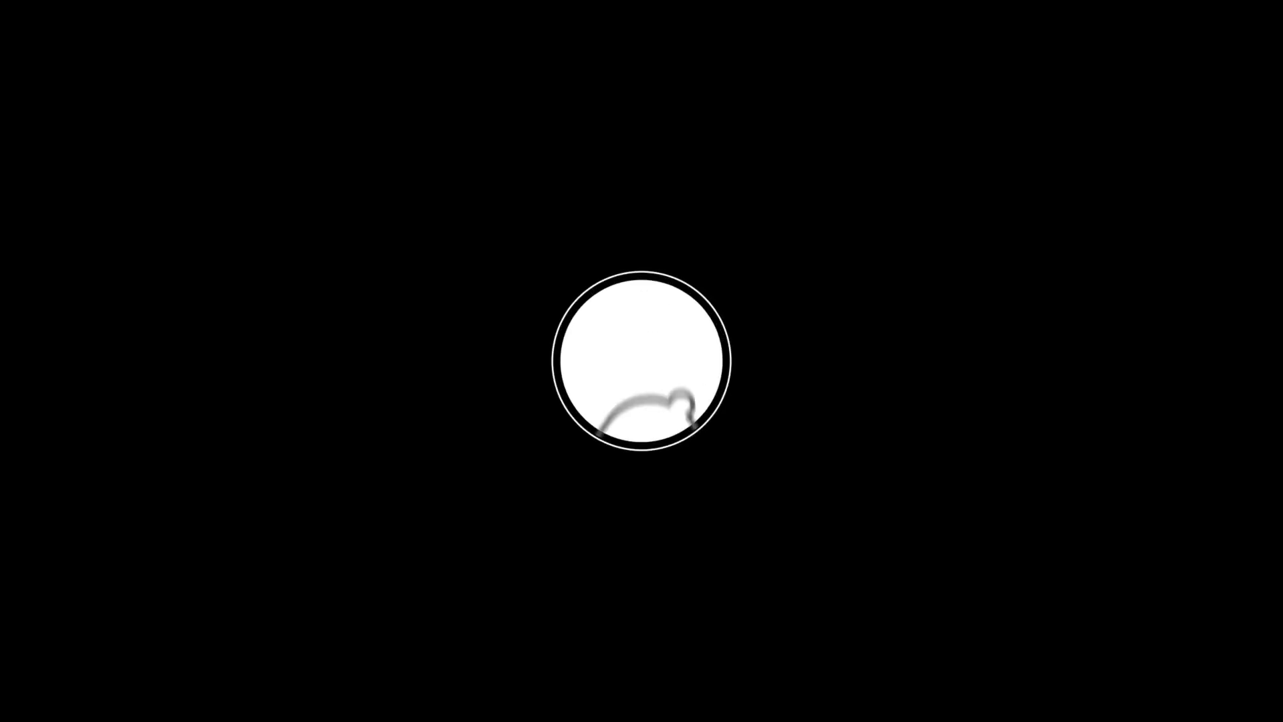